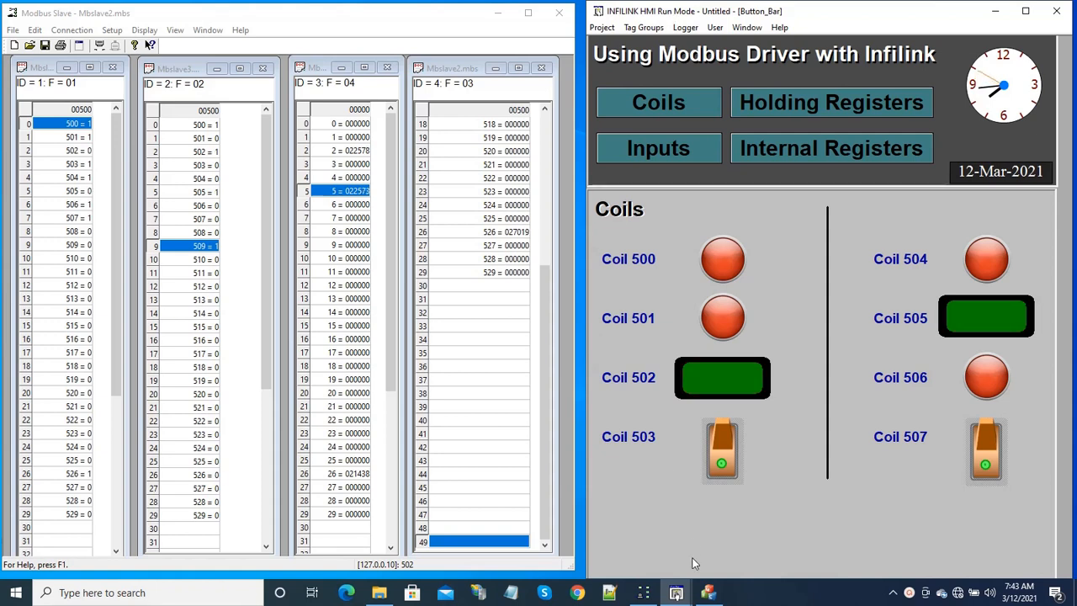
Switch to the Infilink Modbus Driver and review the tags of Holding_Regs, Coils, Inputs and Input_Regs under Channel_1.
{"action": "left_click", "coordinate": [709, 592]}
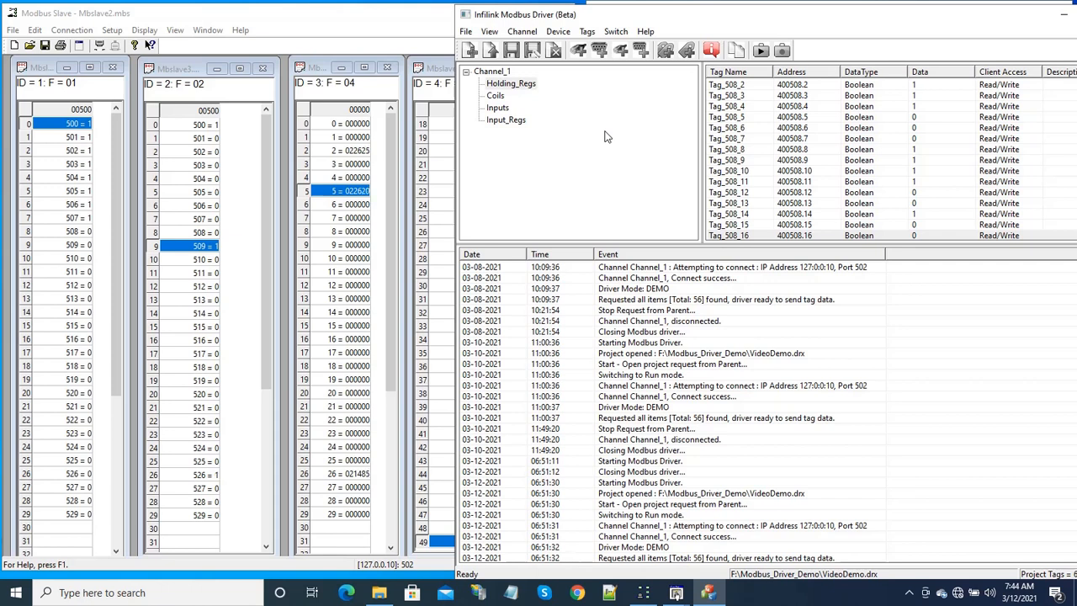
{"action": "left_click", "coordinate": [524, 83]}
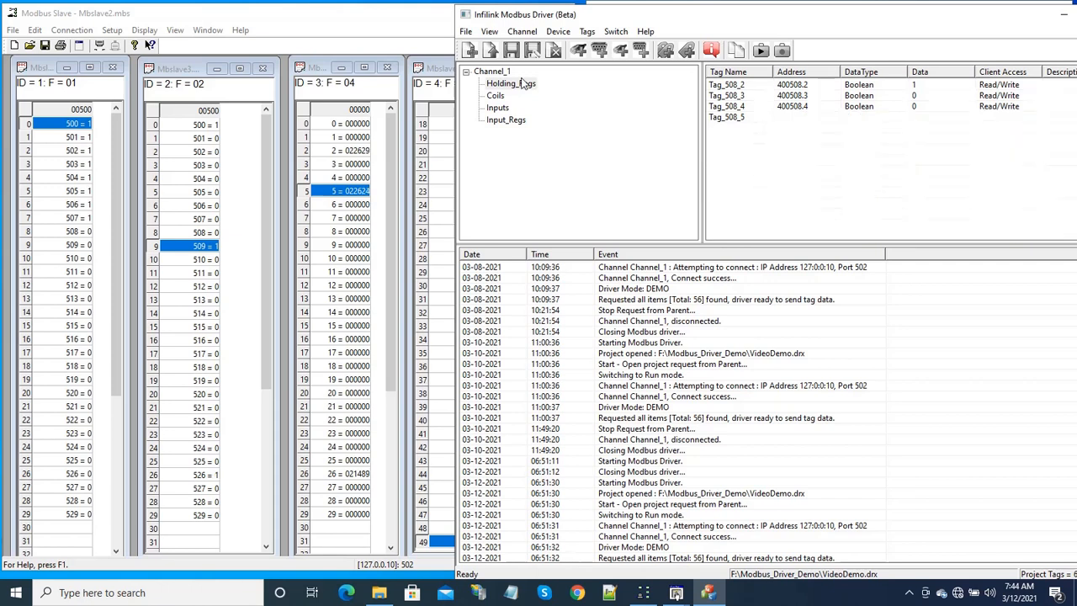
{"action": "left_click", "coordinate": [500, 73]}
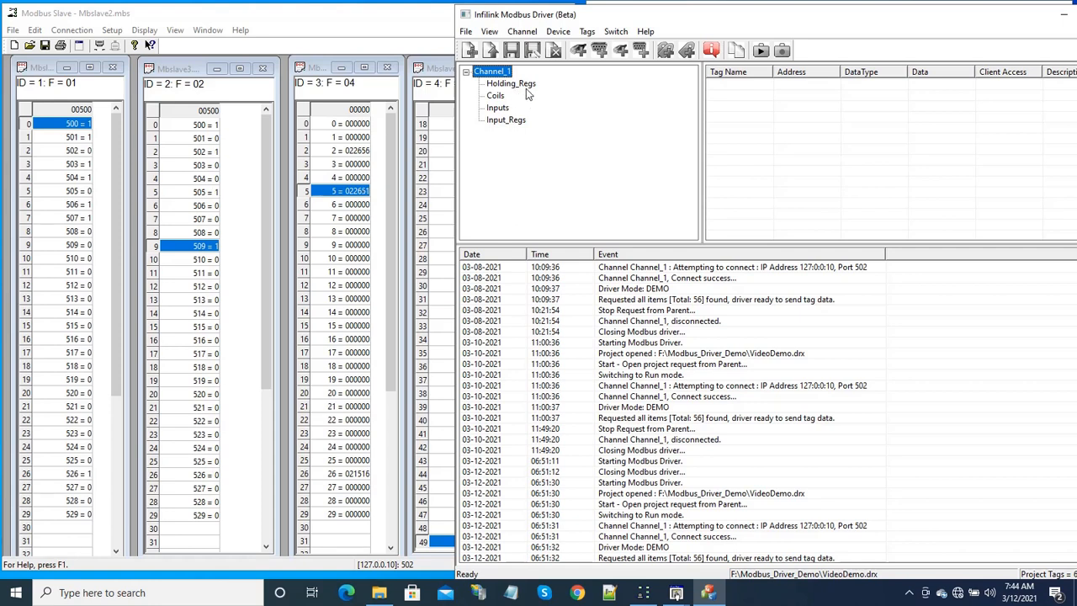
{"action": "left_click", "coordinate": [510, 85]}
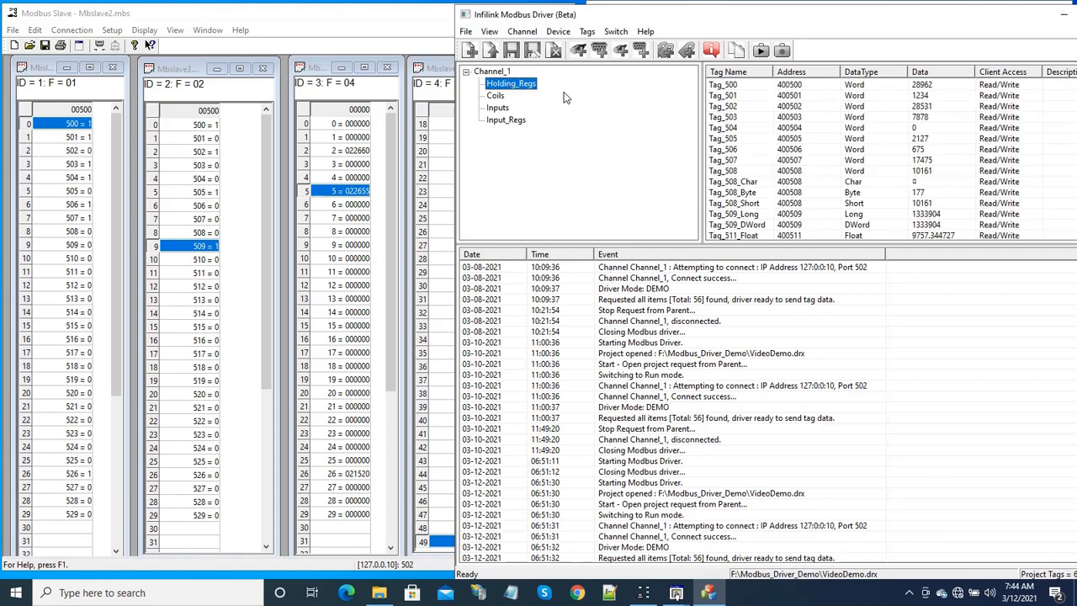
{"action": "left_click", "coordinate": [501, 97]}
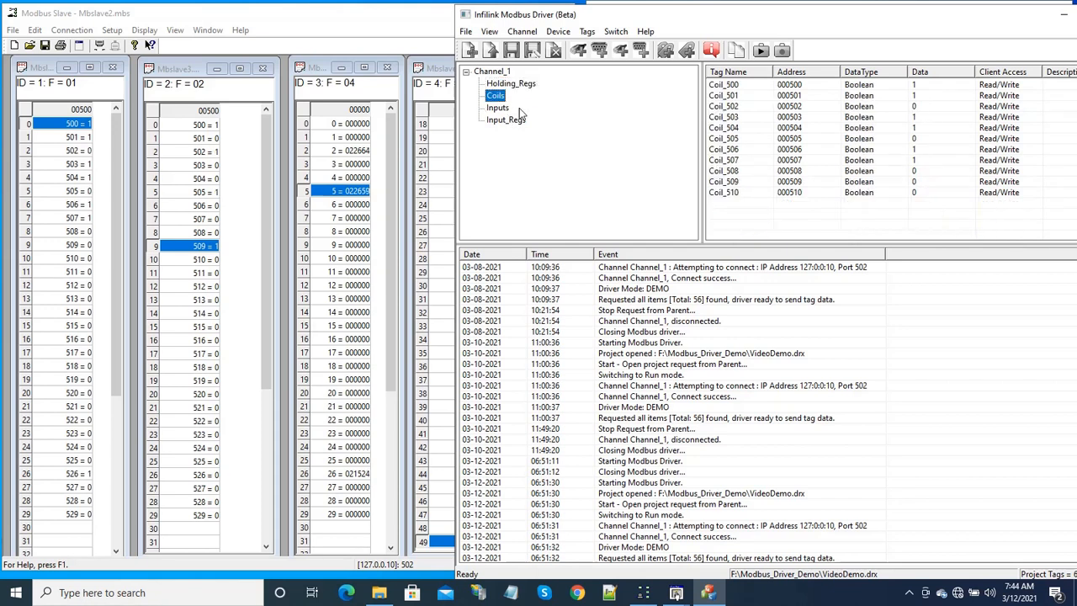
{"action": "left_click", "coordinate": [496, 109]}
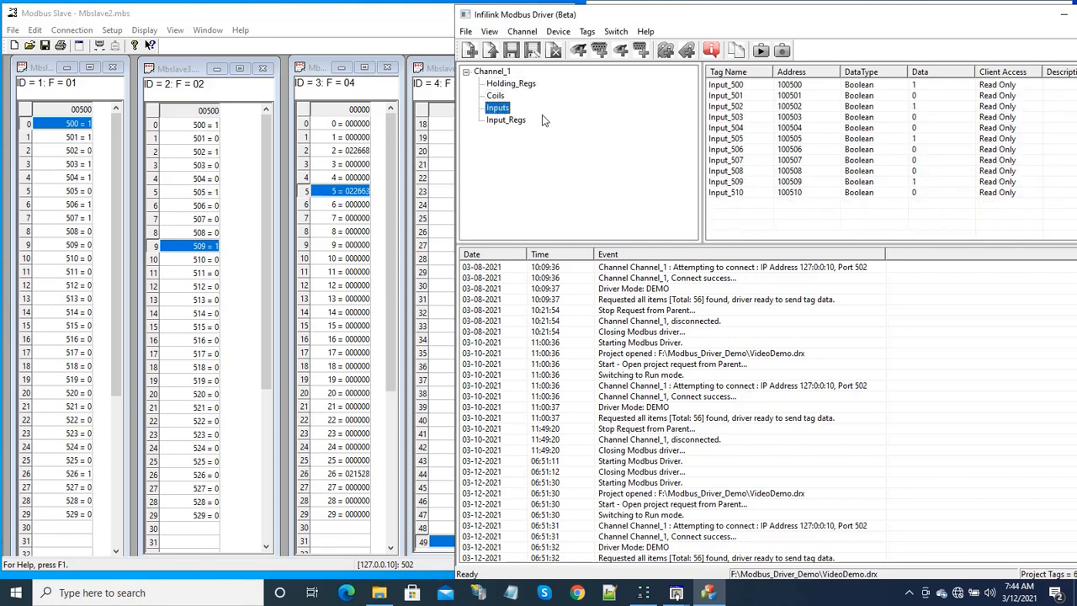
{"action": "left_click", "coordinate": [520, 121]}
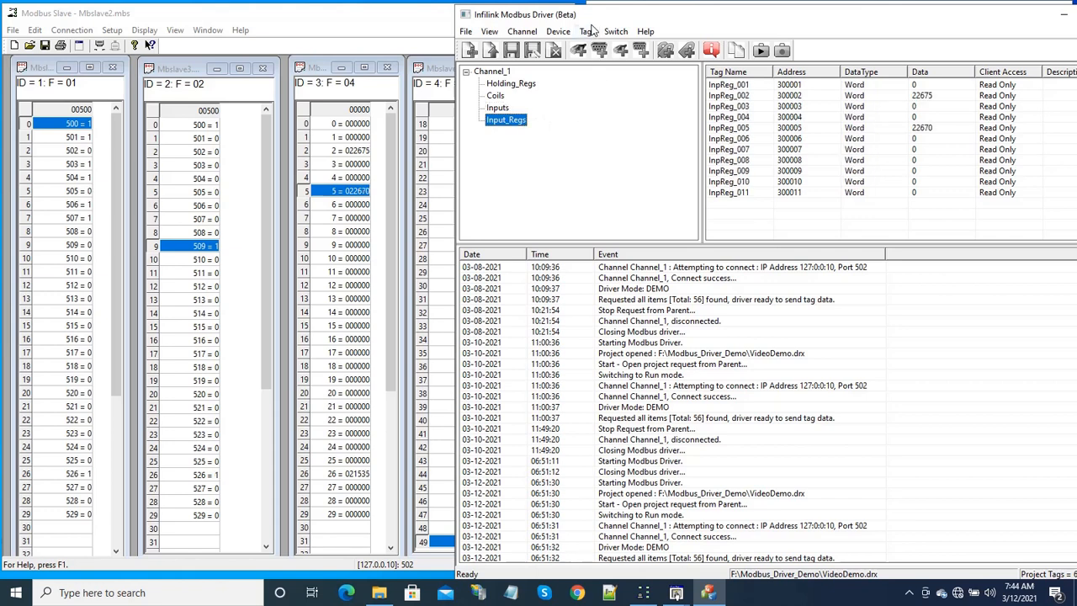
Place the driver window beside the Modbus Slave window and display the Holding_Regs tags next to the slave's holding register list.
{"action": "left_click_drag", "start_coordinate": [592, 20], "coordinate": [689, 17]}
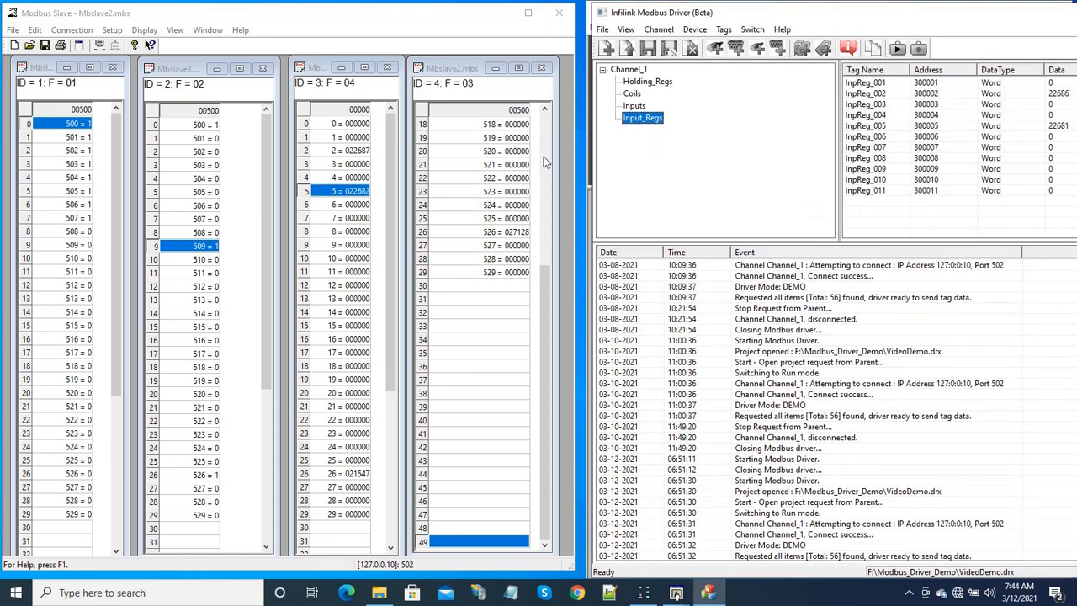
{"action": "left_click", "coordinate": [547, 135]}
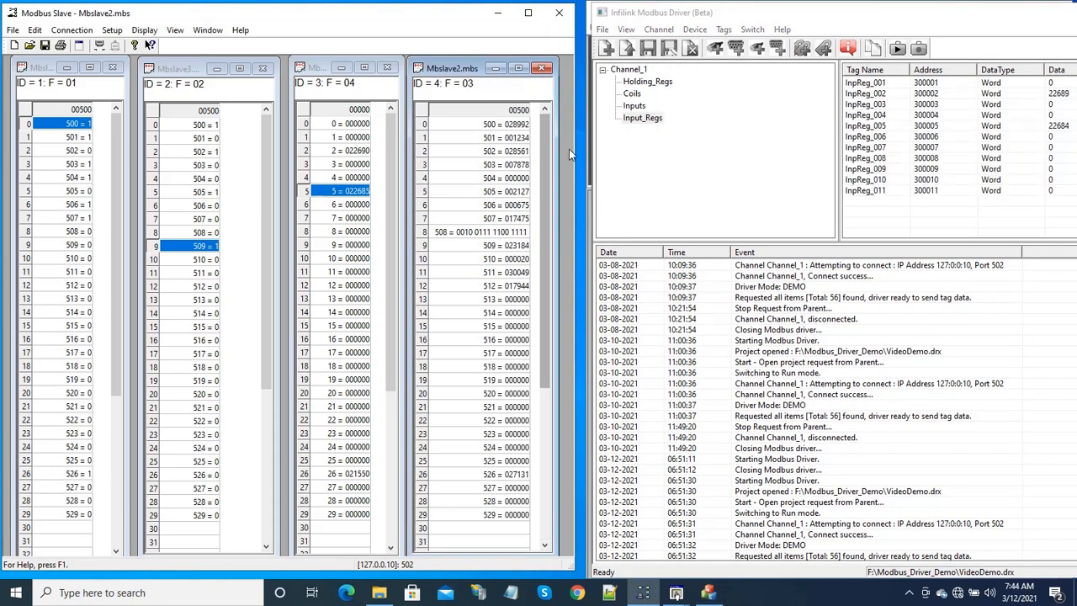
{"action": "left_click", "coordinate": [659, 84]}
{"action": "left_click_drag", "start_coordinate": [776, 14], "coordinate": [761, 12]}
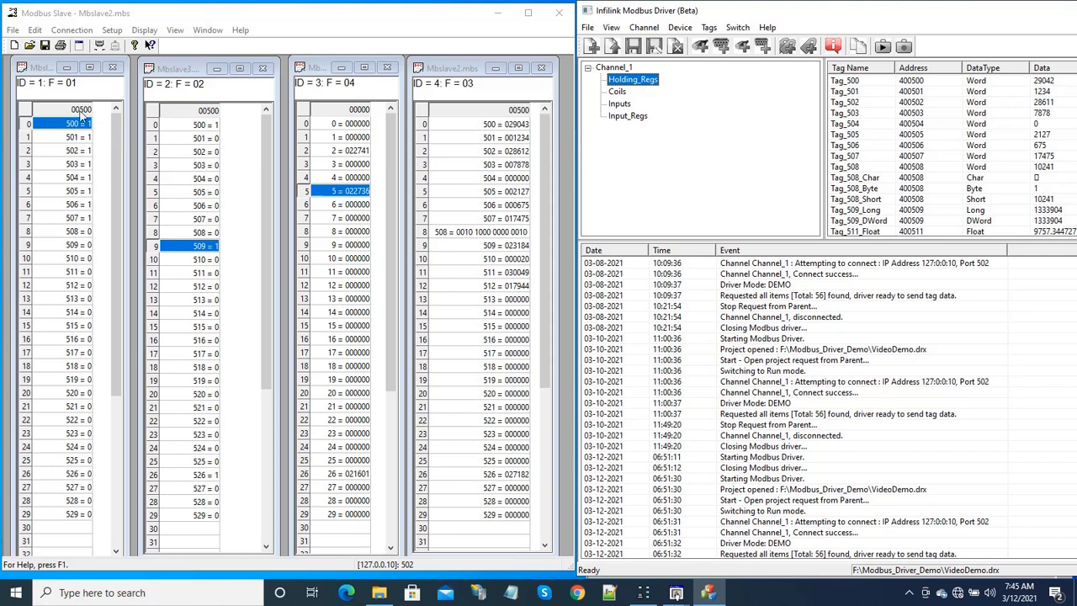
Go through the four Modbus Slave documents in turn: Mbslave1, Mbslave3, Mbslave4 and Mbslave2.
{"action": "left_click", "coordinate": [38, 69]}
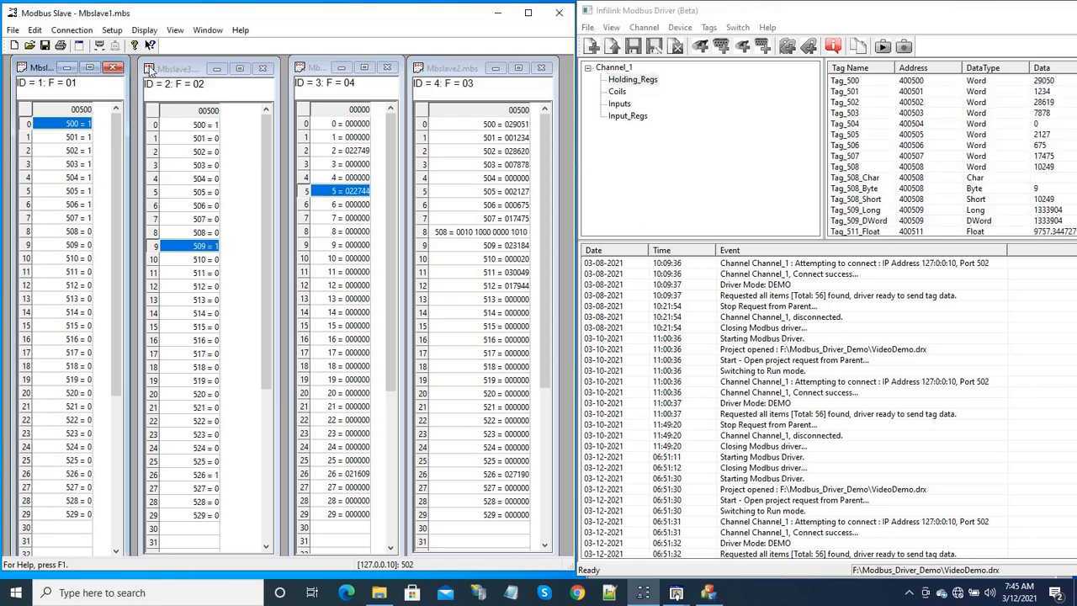
{"action": "left_click", "coordinate": [163, 71]}
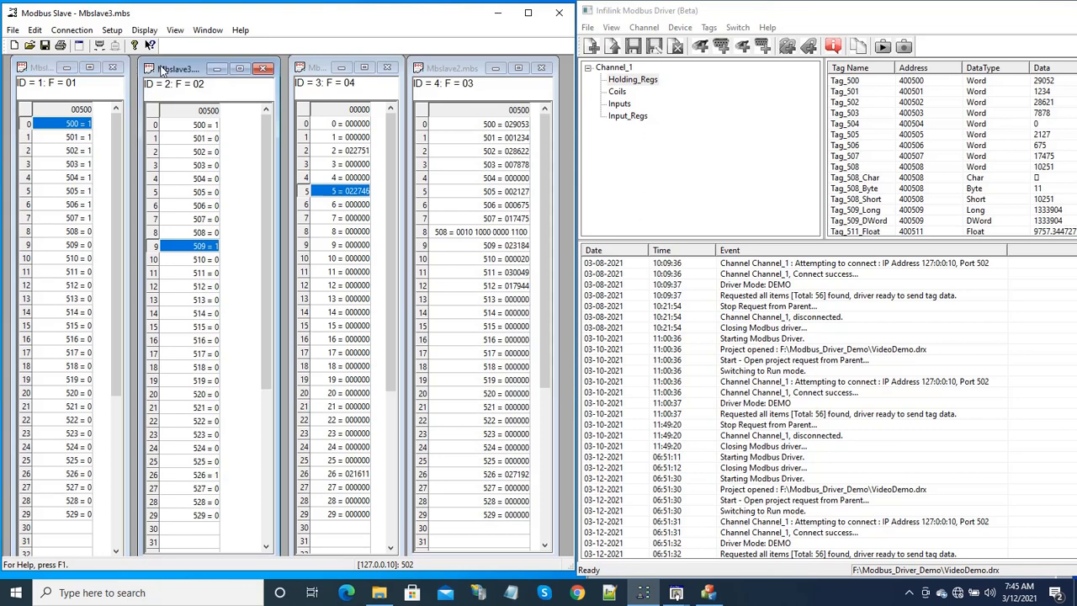
{"action": "left_click", "coordinate": [318, 69]}
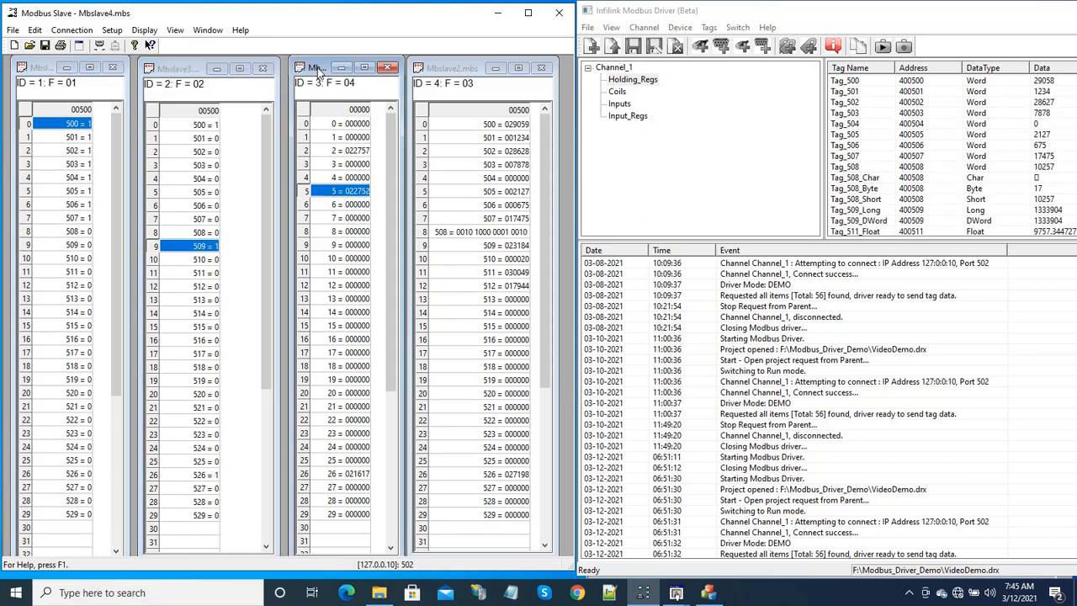
{"action": "left_click", "coordinate": [450, 70]}
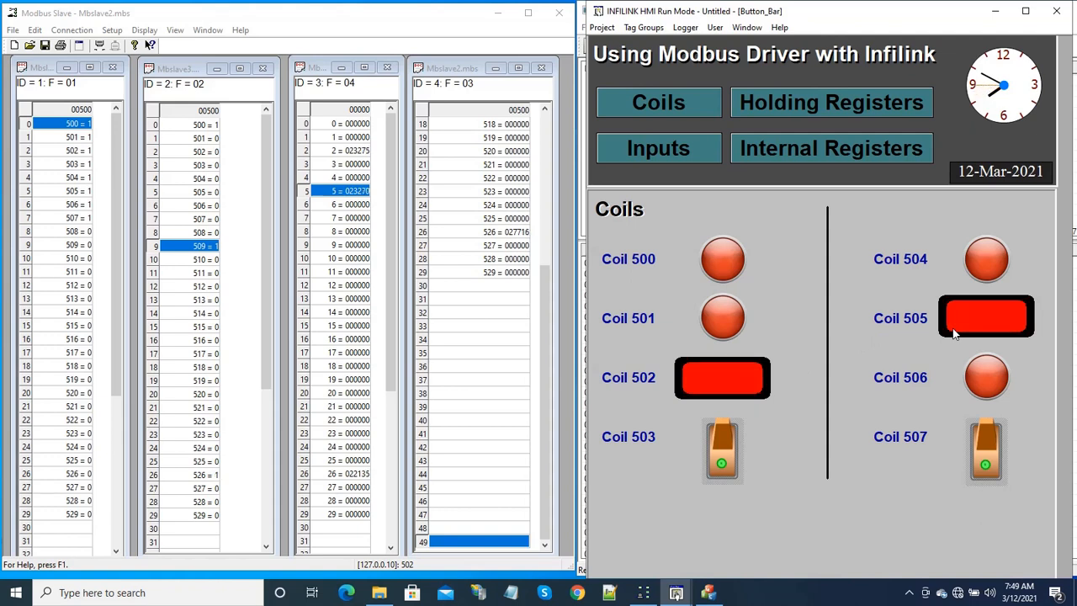
Compare coils 502, 505 and 500 in the Modbus Slave coil list with the indicators on the HMI Coils screen.
{"action": "left_click", "coordinate": [74, 152]}
{"action": "left_click", "coordinate": [74, 192]}
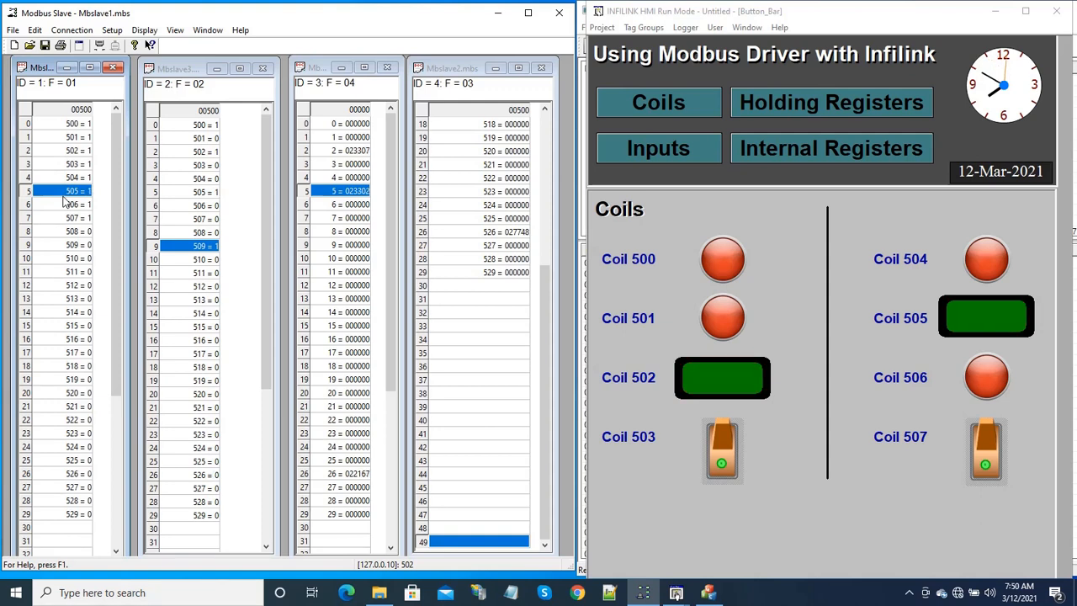
{"action": "left_click", "coordinate": [55, 126]}
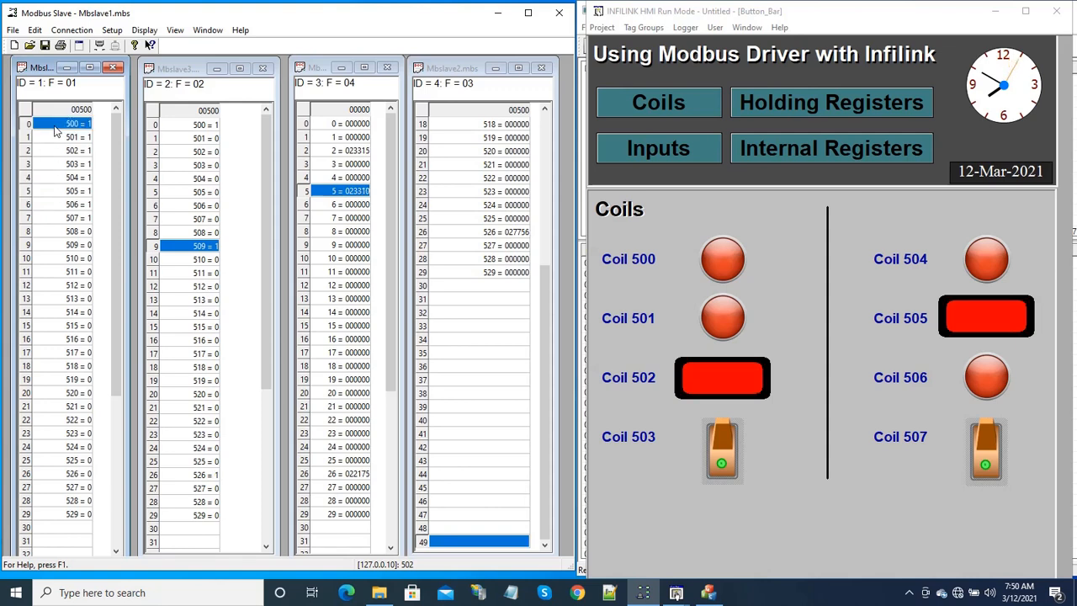
Switch Coil 500 off and back on from the HMI Coils screen.
{"action": "left_click", "coordinate": [649, 229]}
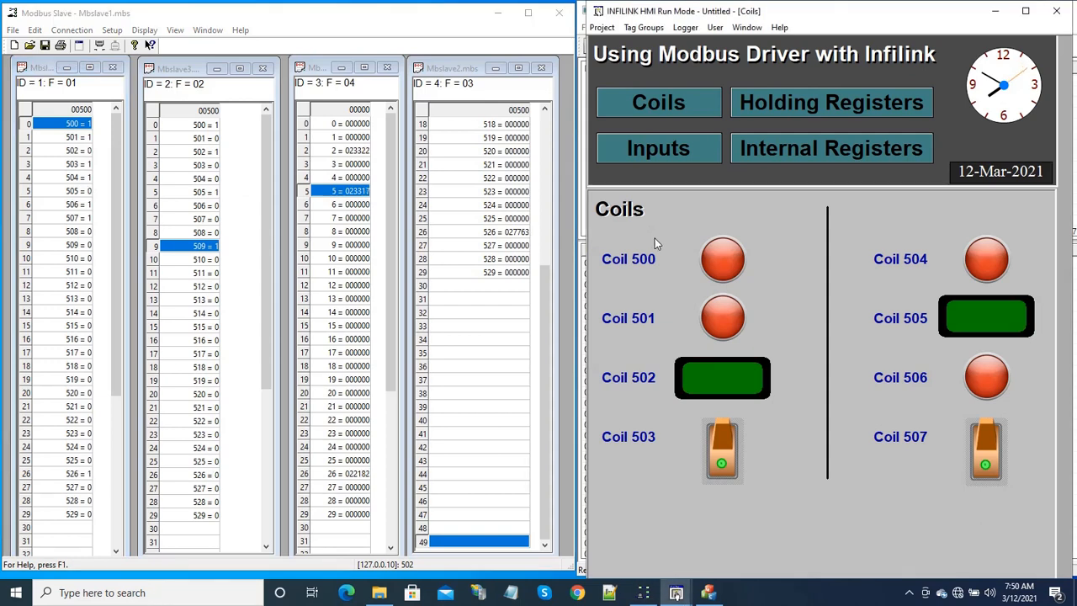
{"action": "left_click", "coordinate": [723, 263]}
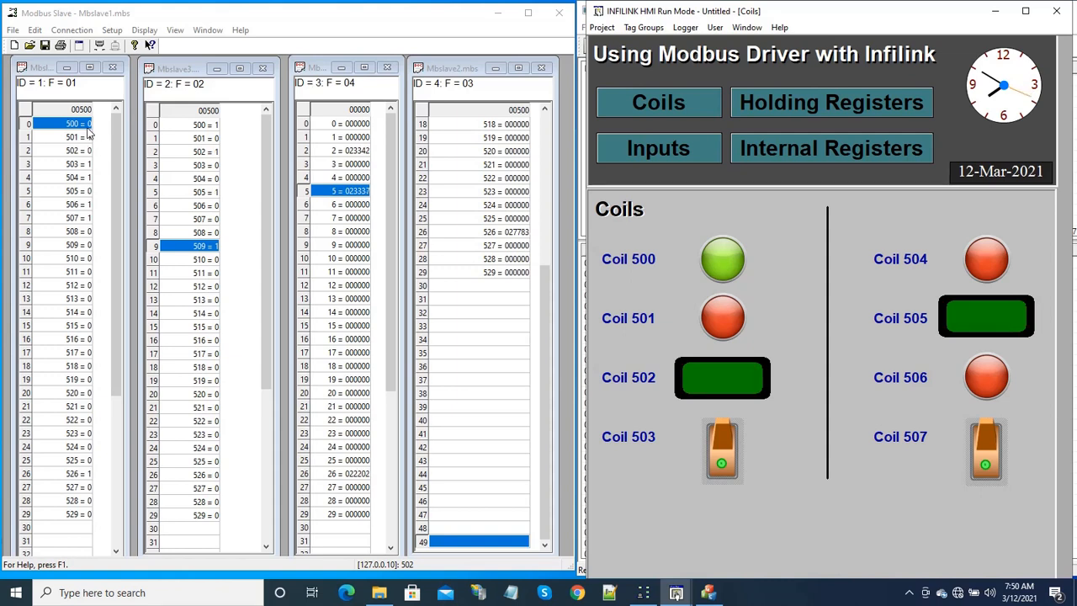
{"action": "left_click", "coordinate": [728, 267]}
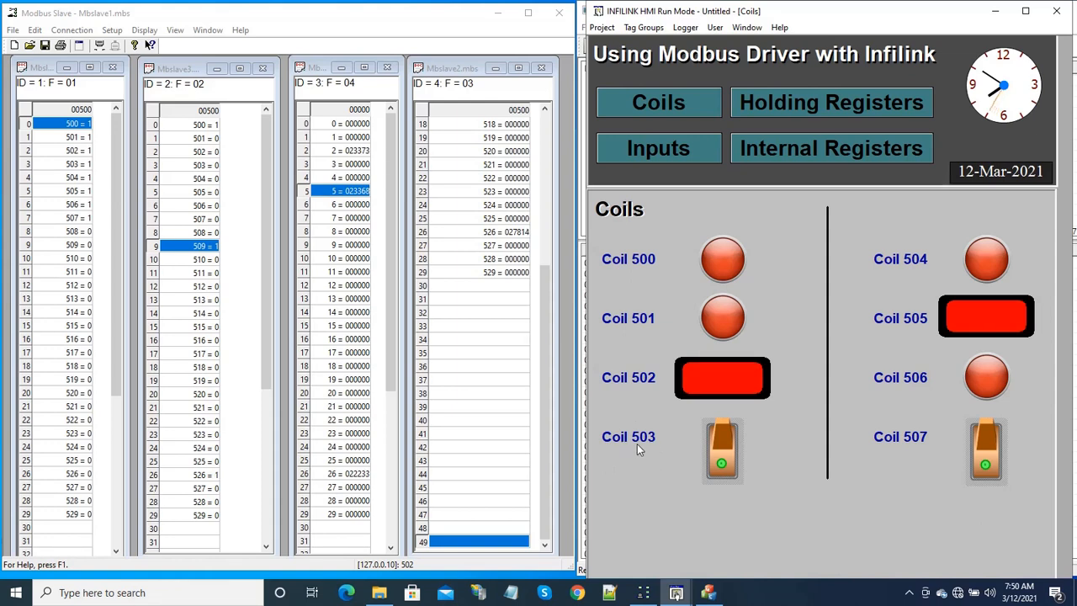
Locate coil 503 in the Modbus Slave coil list and toggle it with the Coil 503 switch on the HMI screen.
{"action": "left_click", "coordinate": [75, 165]}
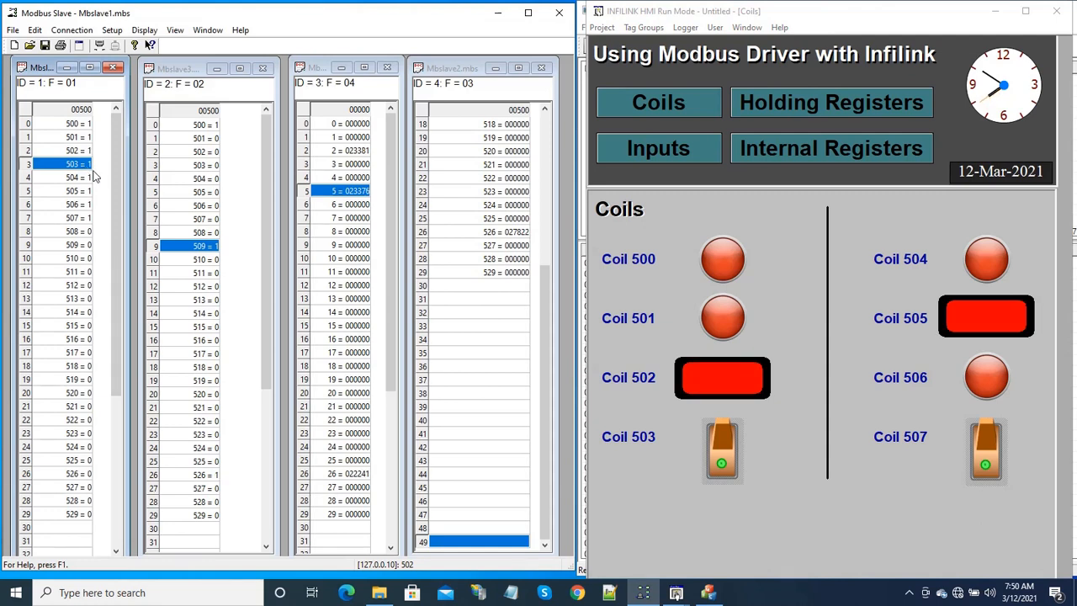
{"action": "left_click", "coordinate": [635, 460]}
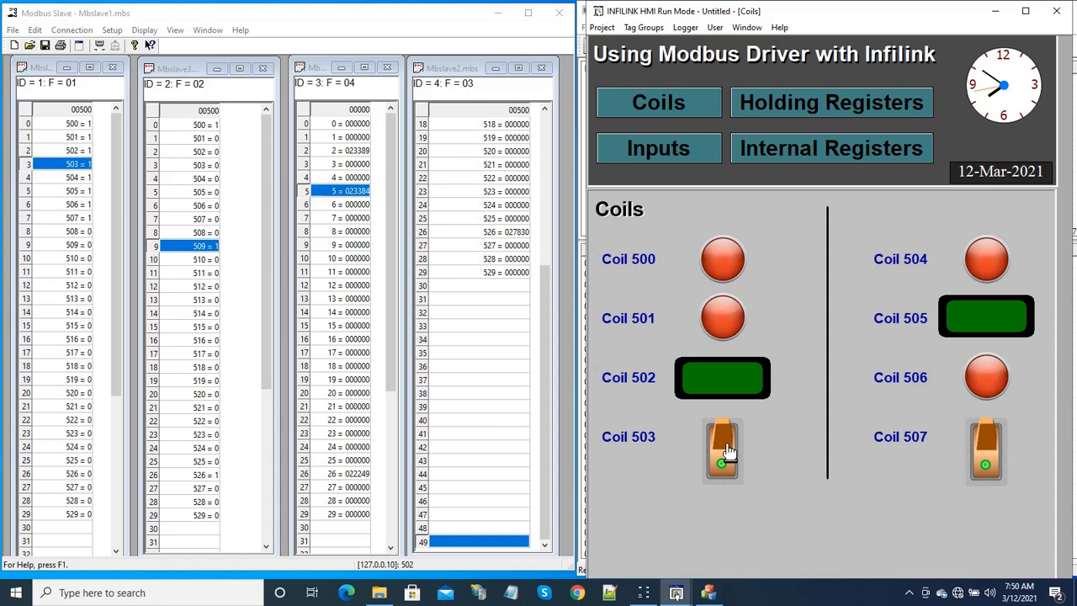
{"action": "left_click", "coordinate": [728, 452]}
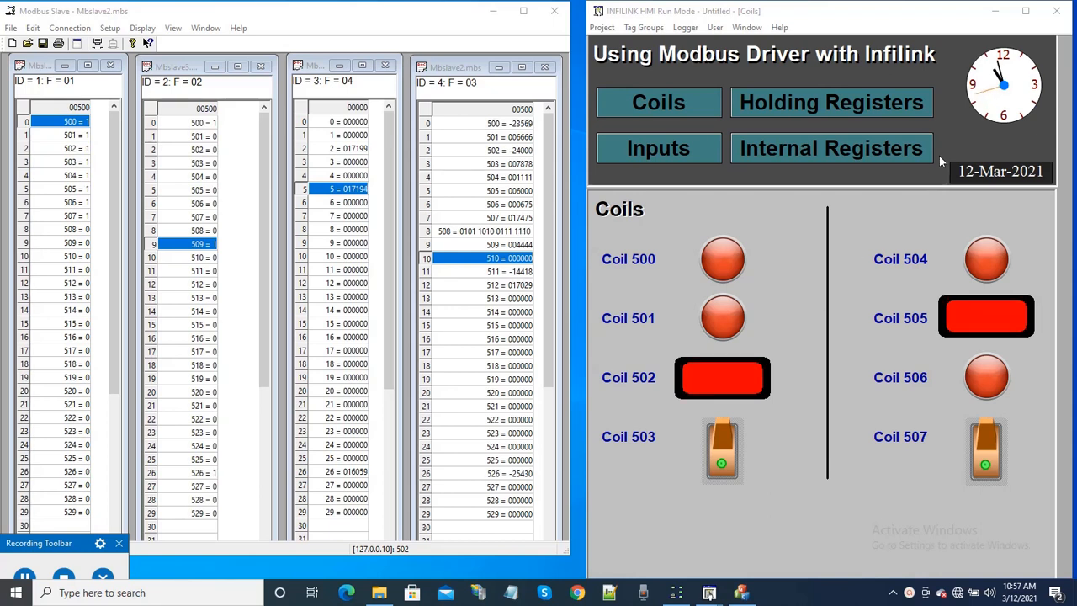
Open the HMI Holding Registers screen and compare registers 500 and 501 with the Modbus Slave holding register list.
{"action": "left_click", "coordinate": [835, 114]}
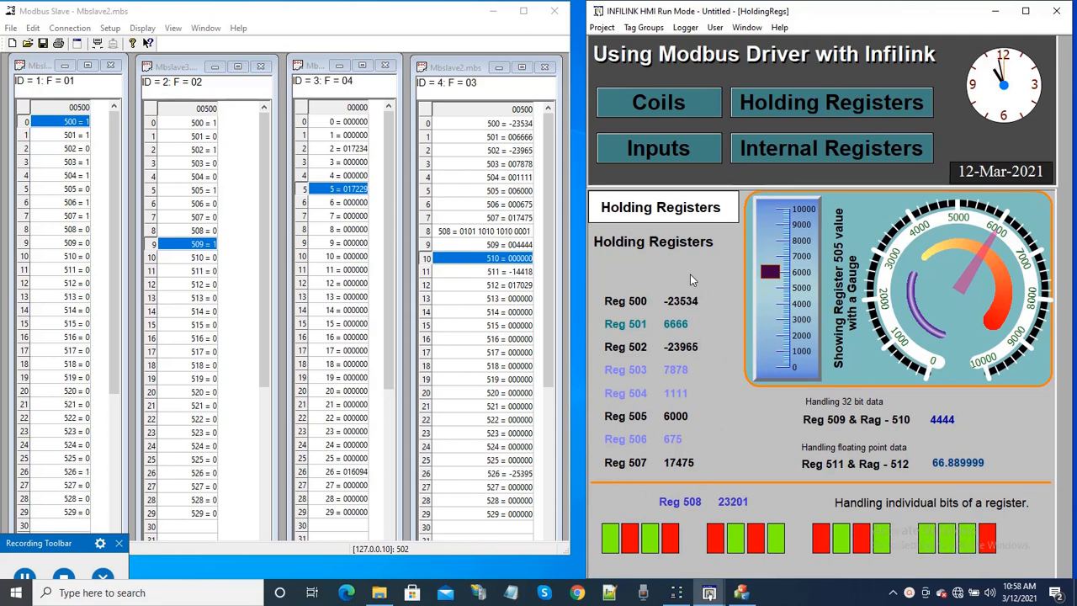
{"action": "left_click", "coordinate": [459, 124]}
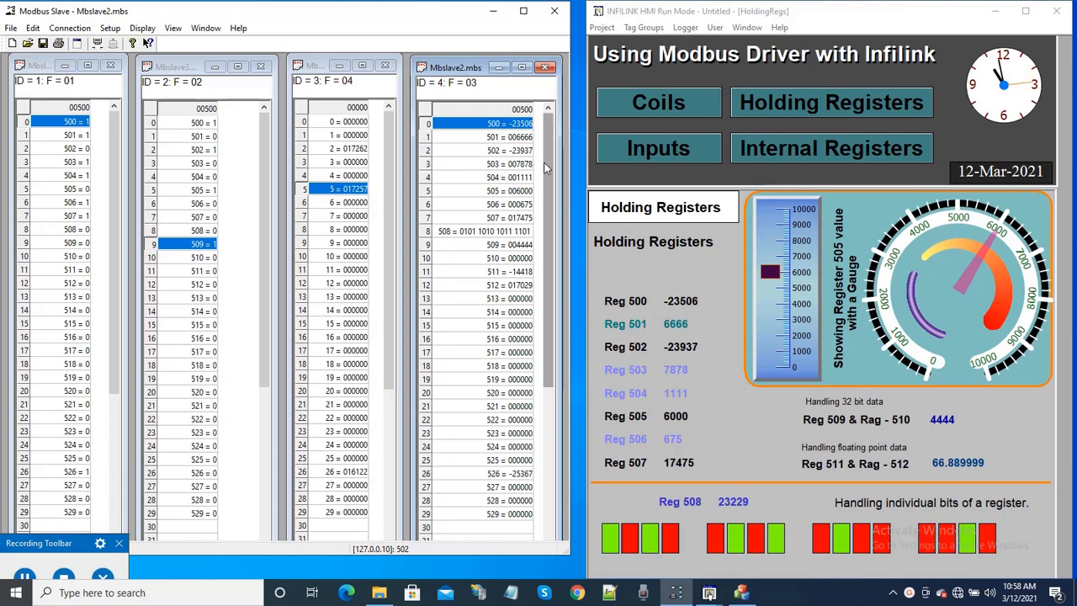
{"action": "left_click", "coordinate": [491, 138]}
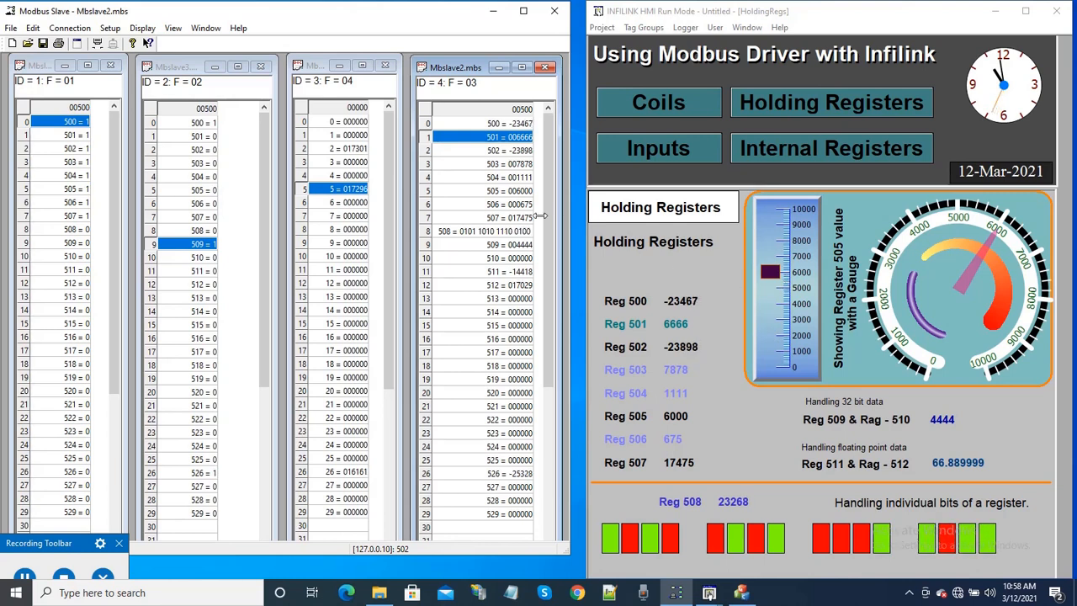
Lower register 505 to 3999 using the slider beside the gauge on the HMI screen.
{"action": "left_click", "coordinate": [471, 194]}
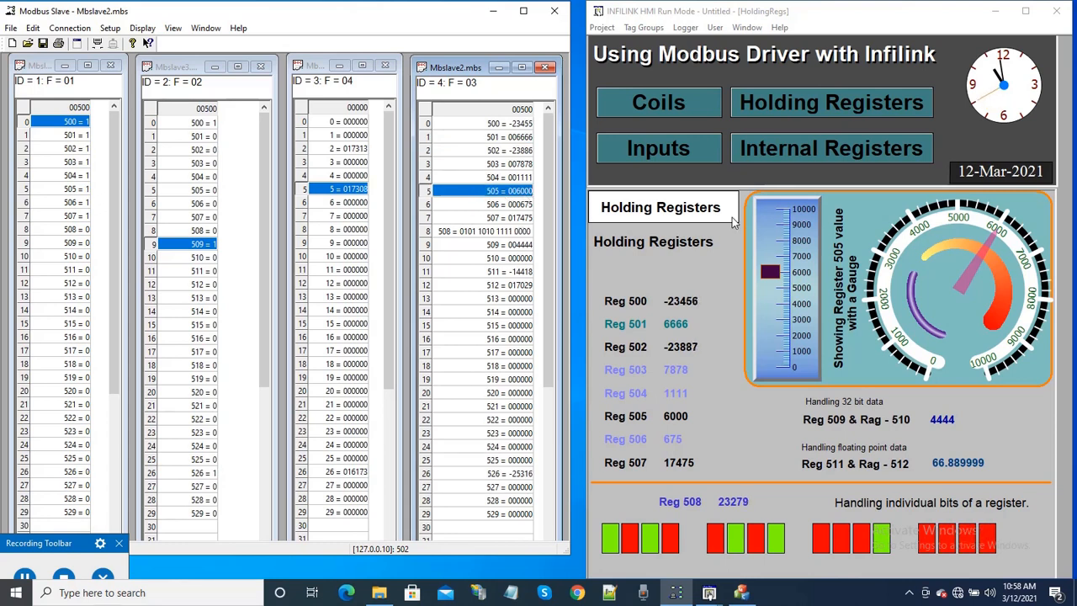
{"action": "left_click_drag", "start_coordinate": [771, 281], "coordinate": [774, 313]}
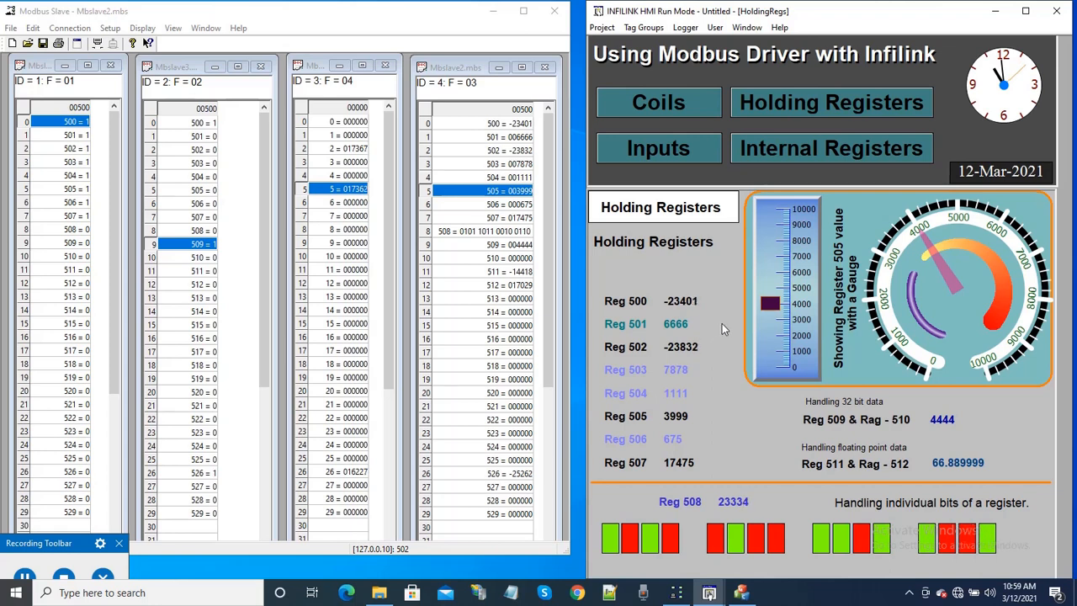
Write the value 3333 to holding register 501 from the HMI Holding Registers screen.
{"action": "left_click", "coordinate": [462, 143]}
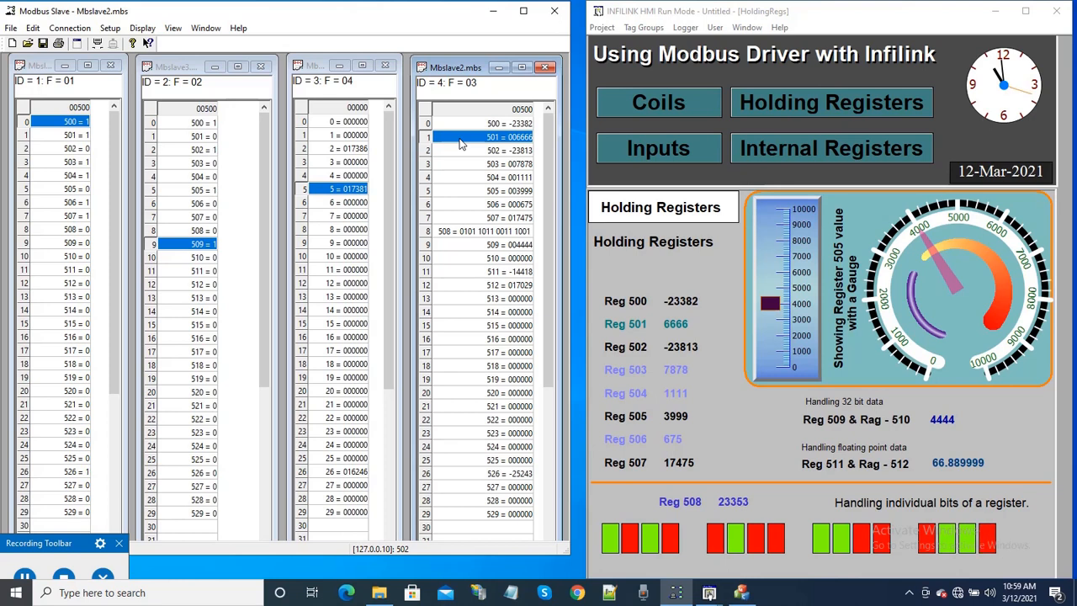
{"action": "left_click", "coordinate": [675, 330]}
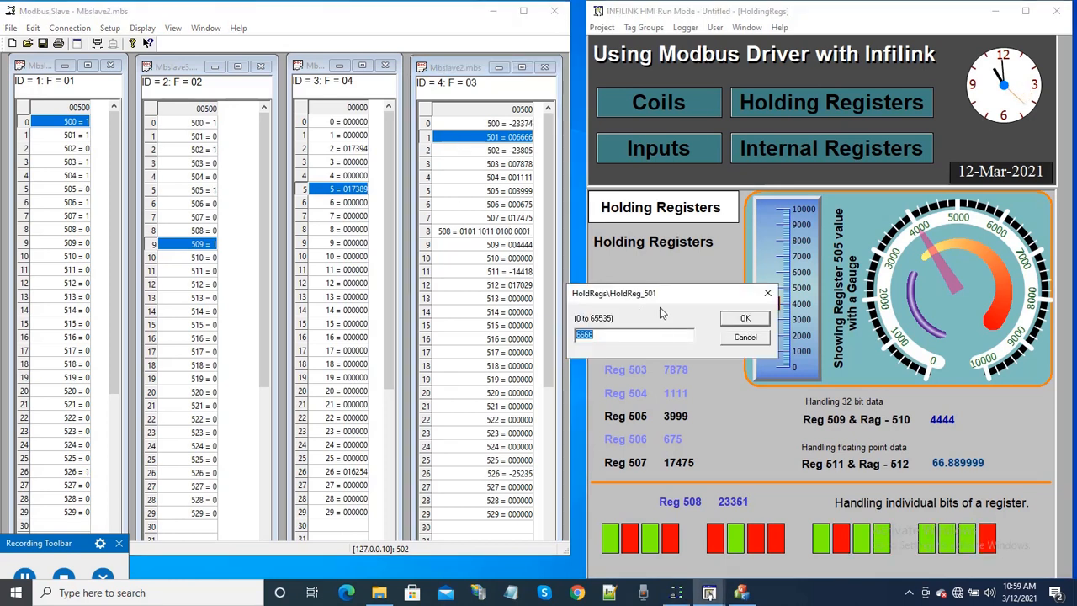
{"action": "left_click_drag", "start_coordinate": [654, 300], "coordinate": [662, 324]}
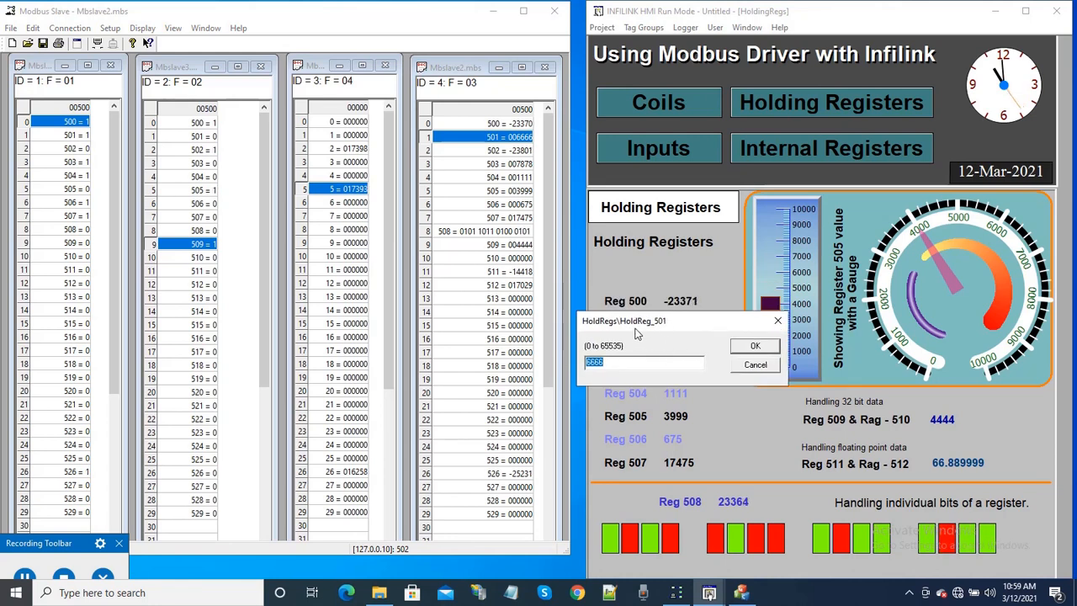
{"action": "type", "text": "3333"}
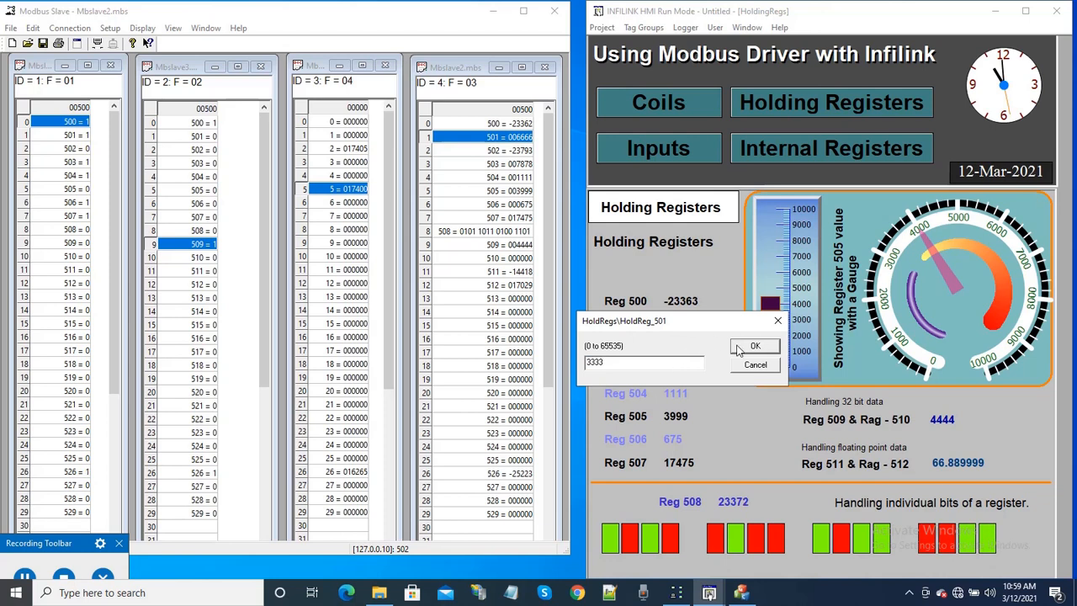
{"action": "left_click", "coordinate": [743, 348]}
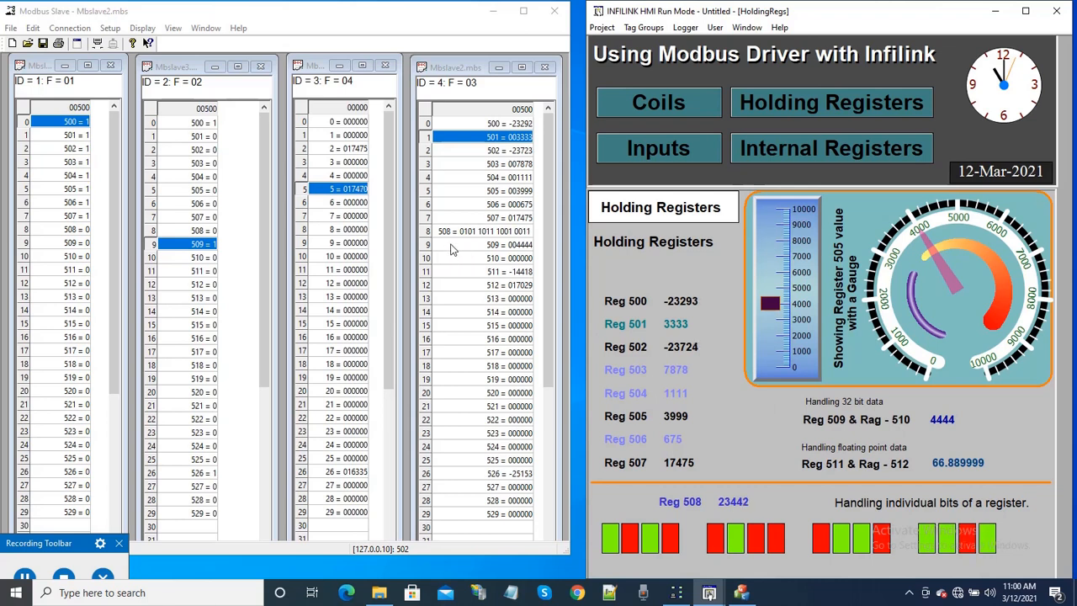
Set holding register 510 to 1 in the Modbus Slave holding register list.
{"action": "left_click", "coordinate": [514, 245]}
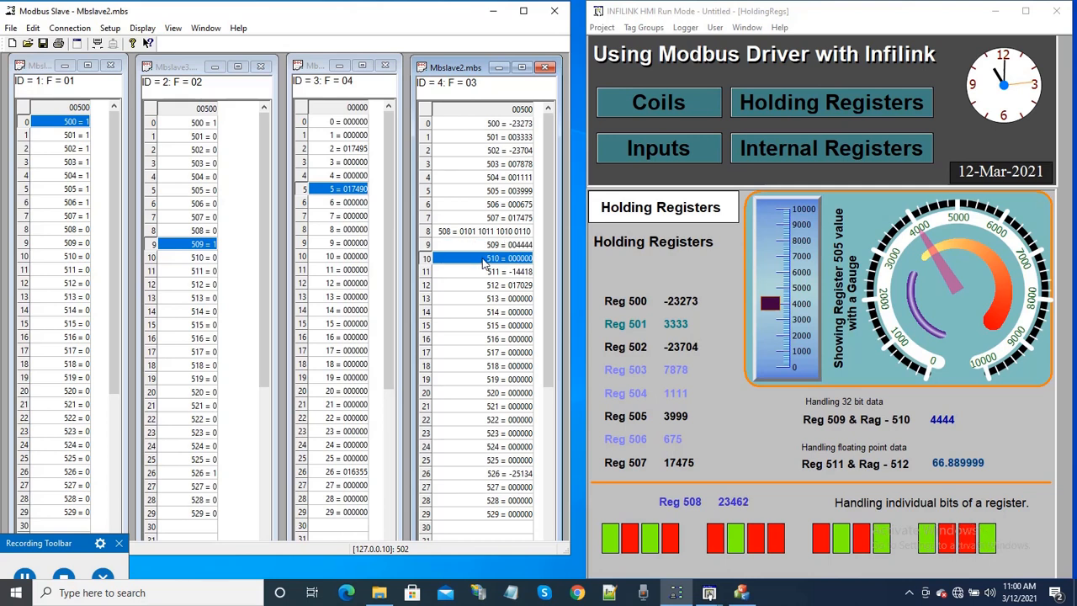
{"action": "double_click", "coordinate": [488, 259]}
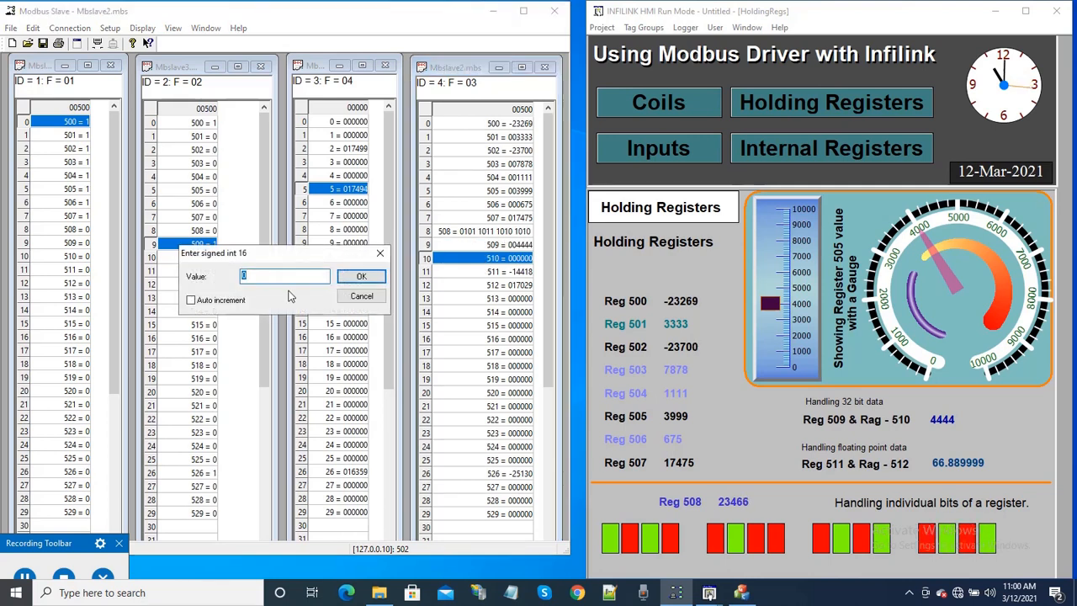
{"action": "type", "text": "1"}
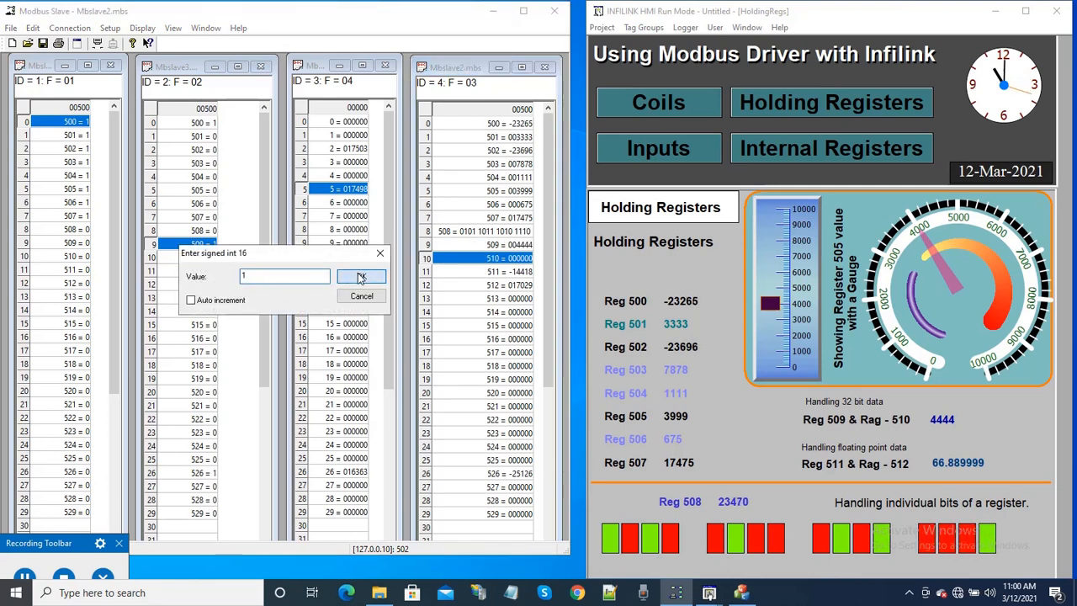
{"action": "left_click", "coordinate": [361, 277]}
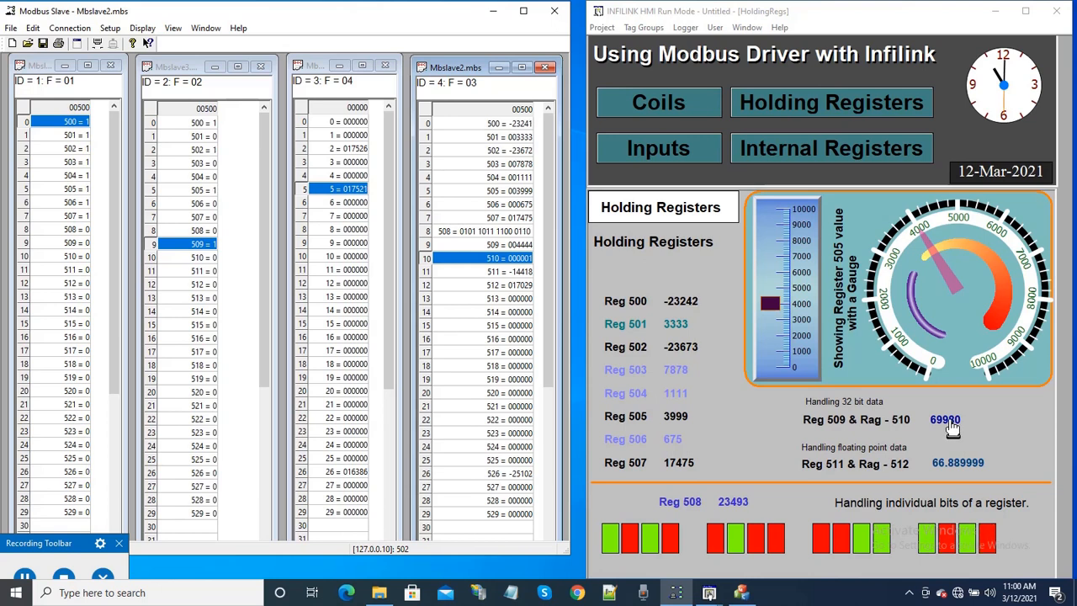
Write 80345 to the 32-bit value of registers 509 and 510 from the HMI Holding Registers screen.
{"action": "left_click", "coordinate": [957, 425]}
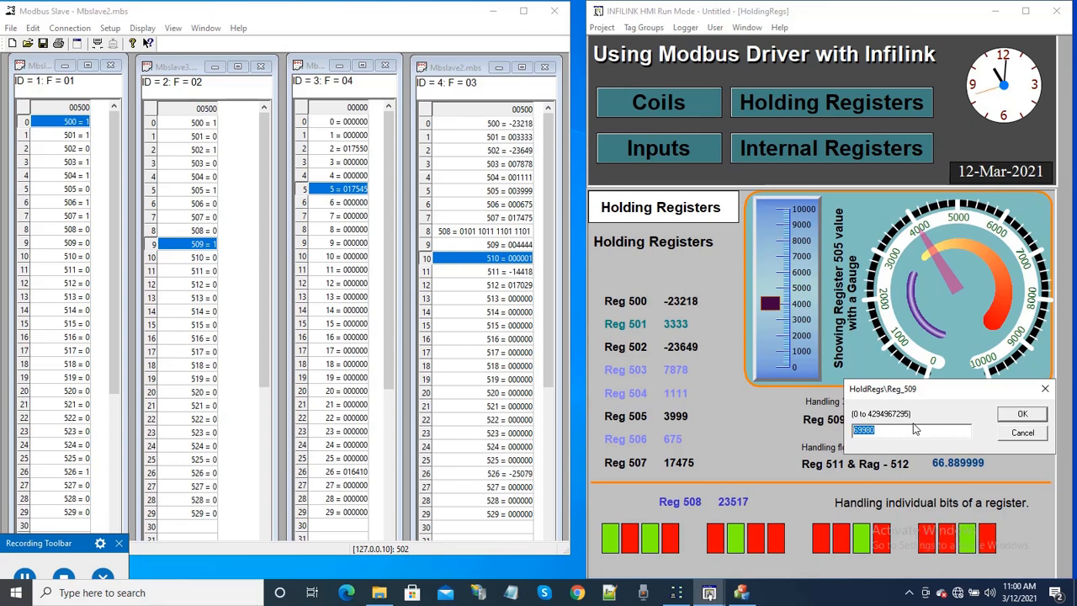
{"action": "type", "text": "3"}
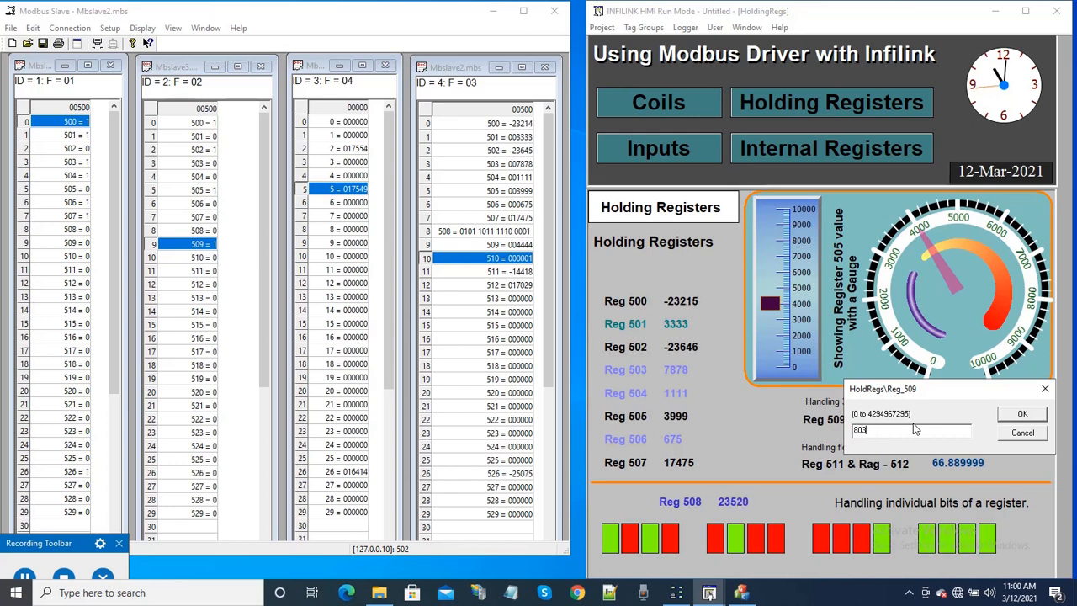
{"action": "type", "text": "45"}
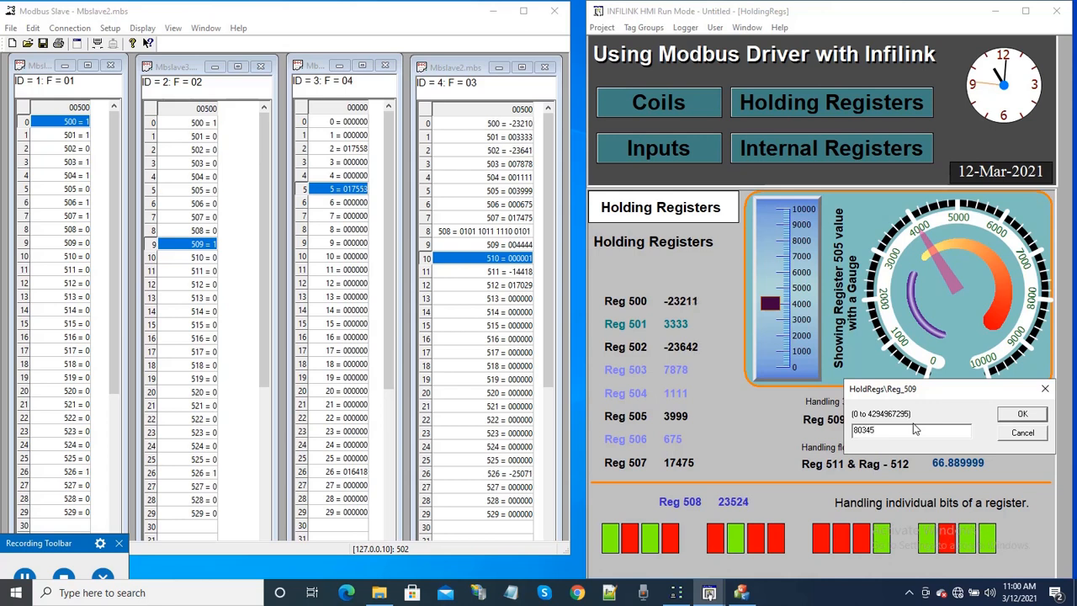
{"action": "left_click", "coordinate": [1023, 414]}
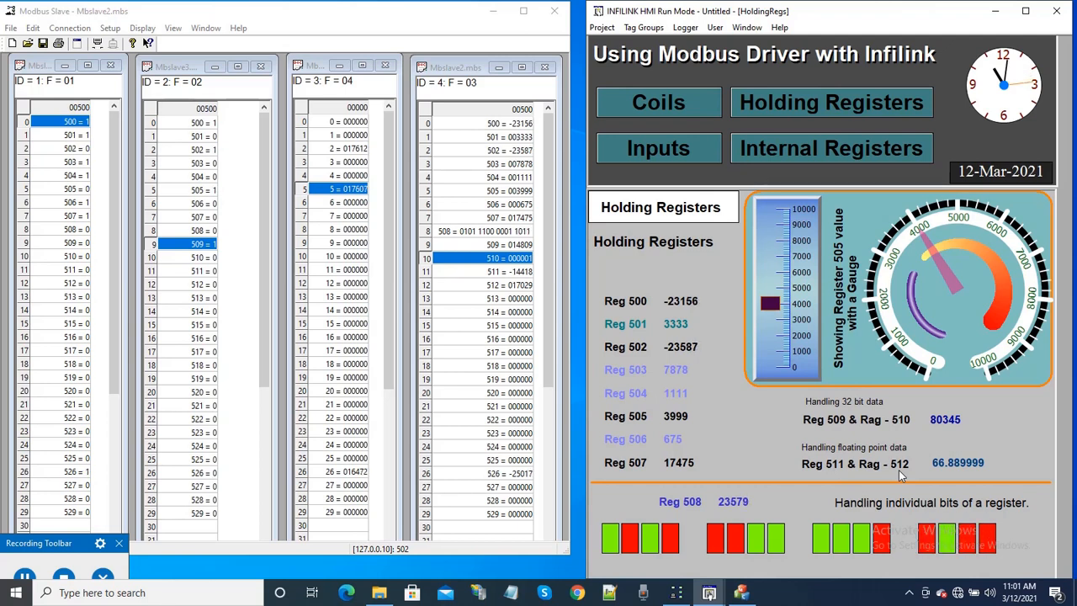
Locate registers 511 and 512 in Modbus Slave and write 6754.2367 to their floating-point value from the HMI screen.
{"action": "left_click", "coordinate": [471, 273]}
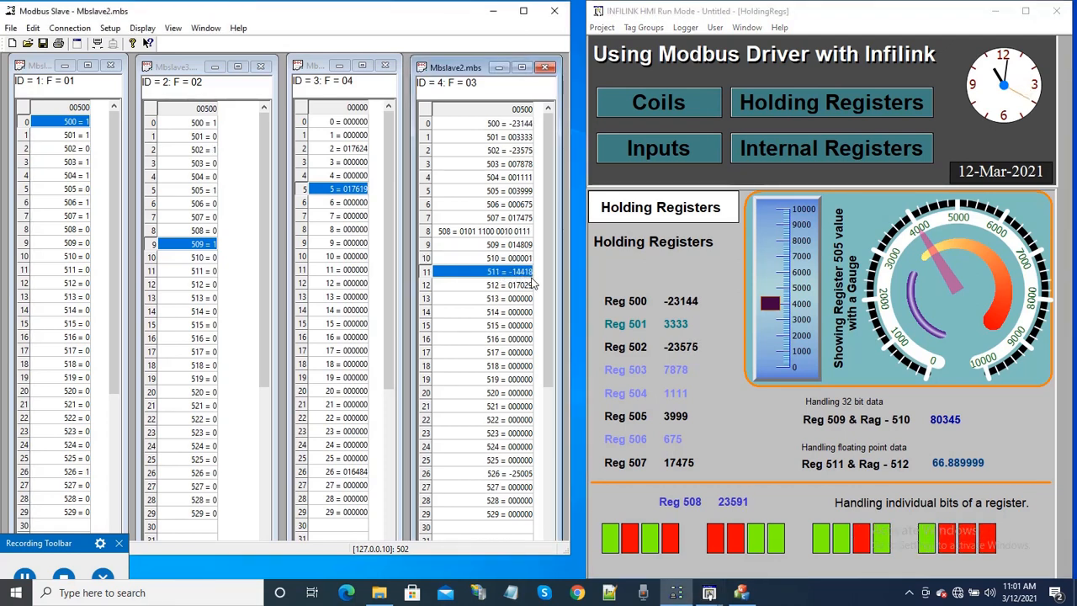
{"action": "left_click", "coordinate": [473, 287]}
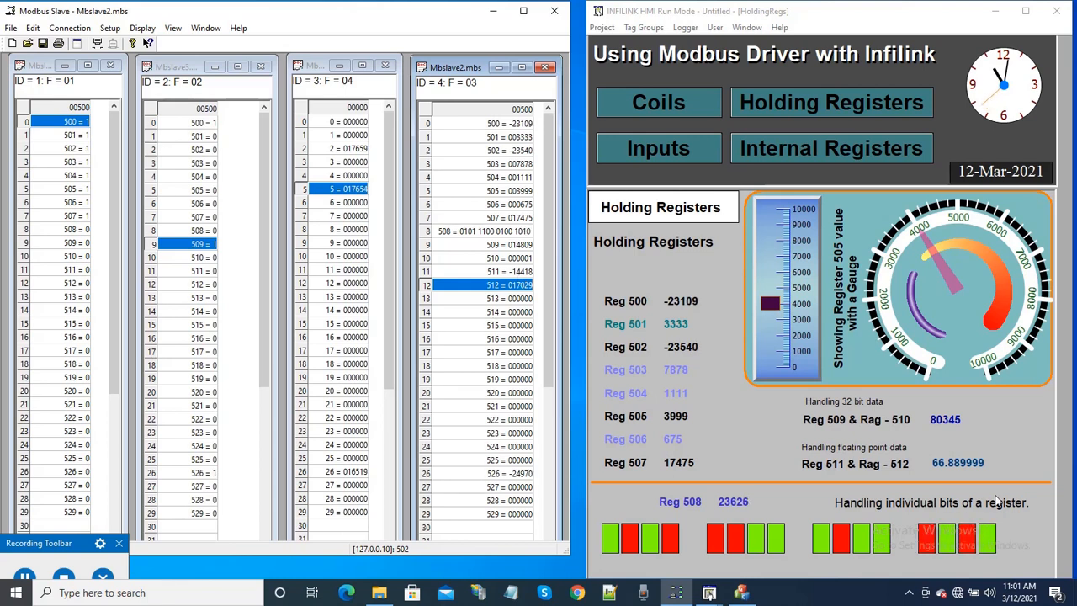
{"action": "left_click", "coordinate": [954, 470]}
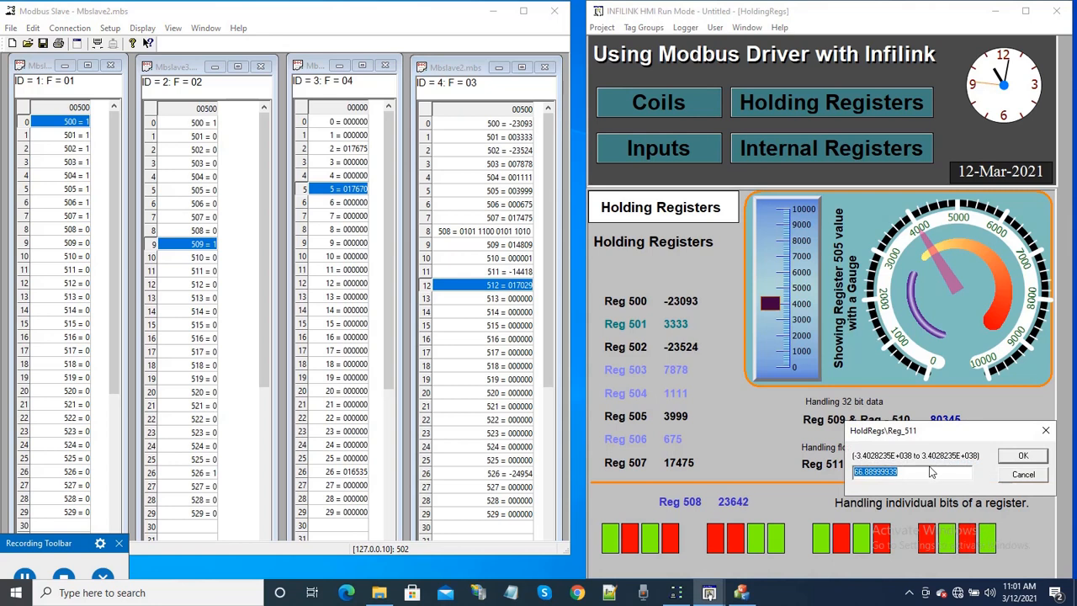
{"action": "type", "text": "6754."}
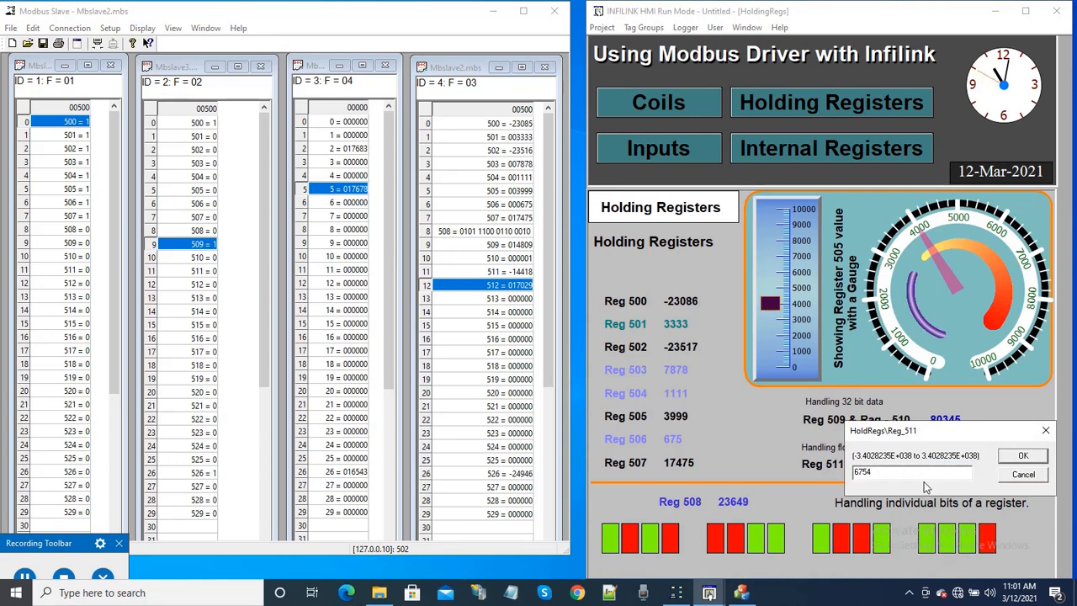
{"action": "type", "text": "2367"}
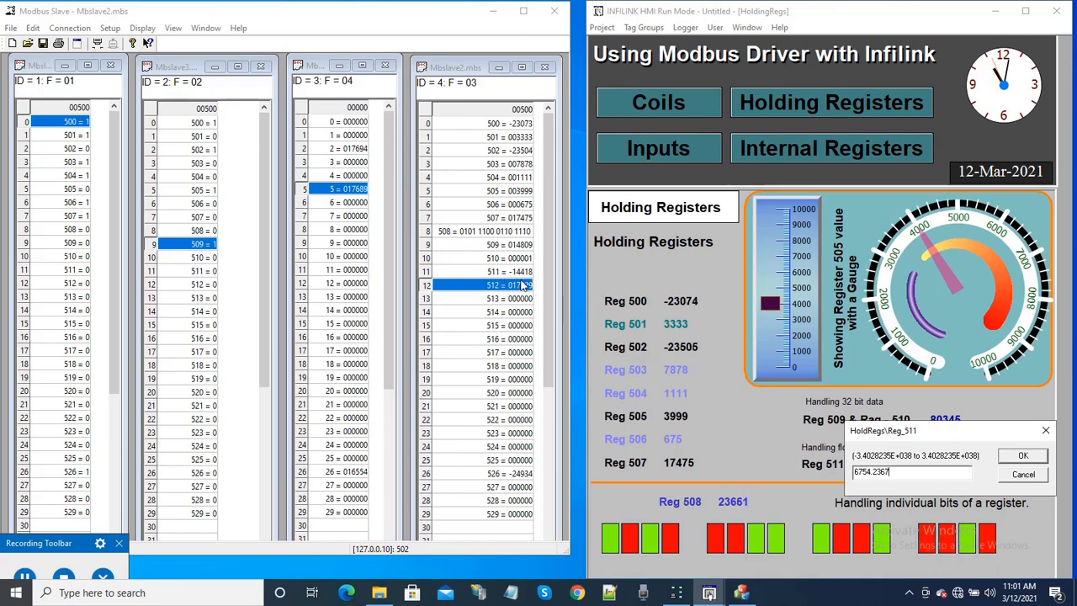
{"action": "left_click", "coordinate": [1020, 459]}
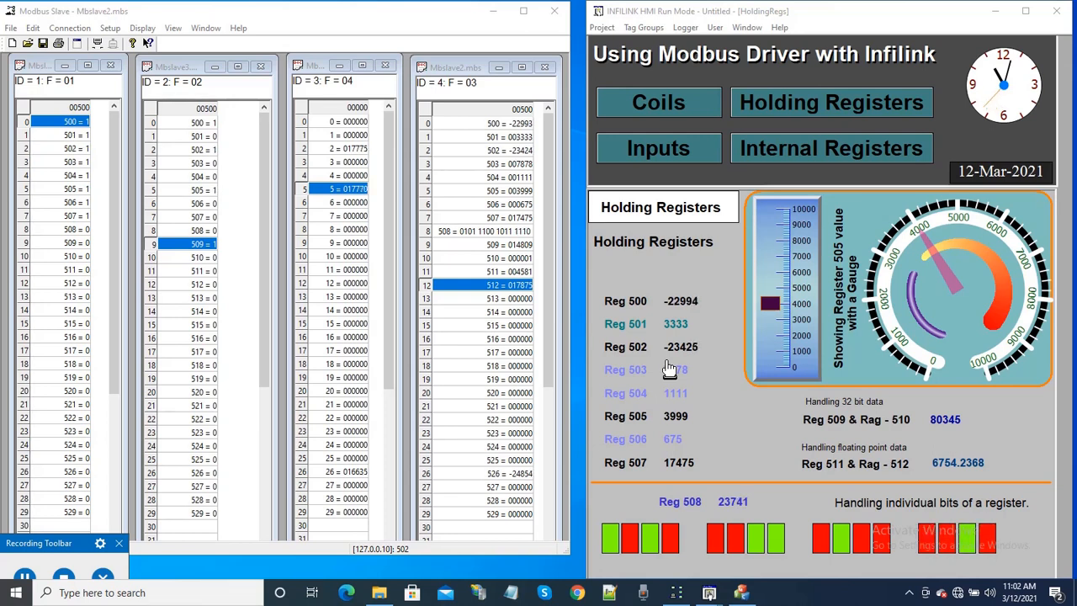
Turn off auto increment for binary holding register 508 in Modbus Slave.
{"action": "left_click", "coordinate": [449, 236]}
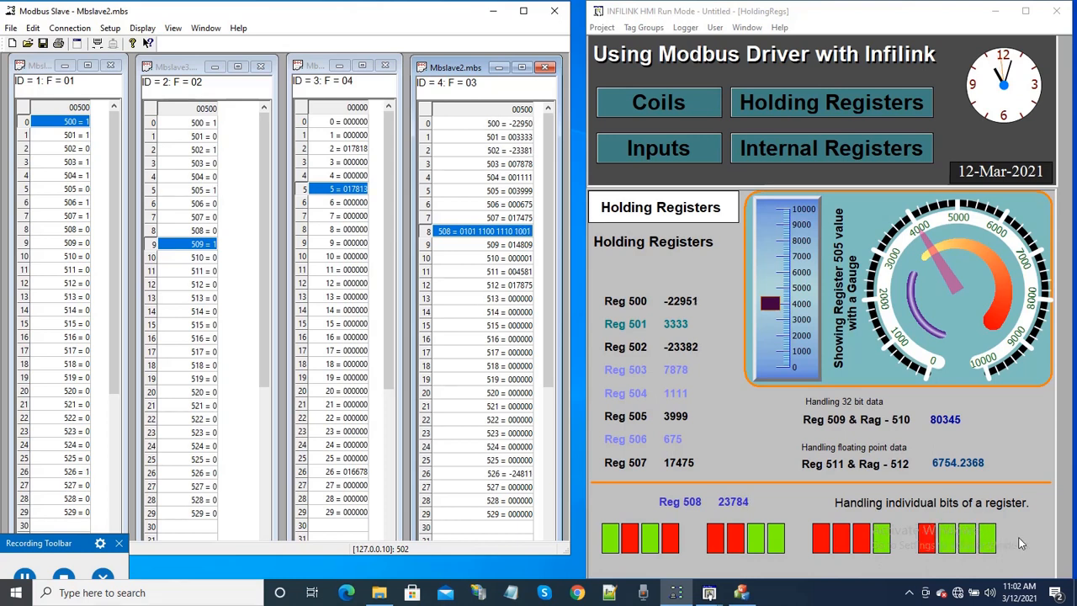
{"action": "double_click", "coordinate": [452, 236]}
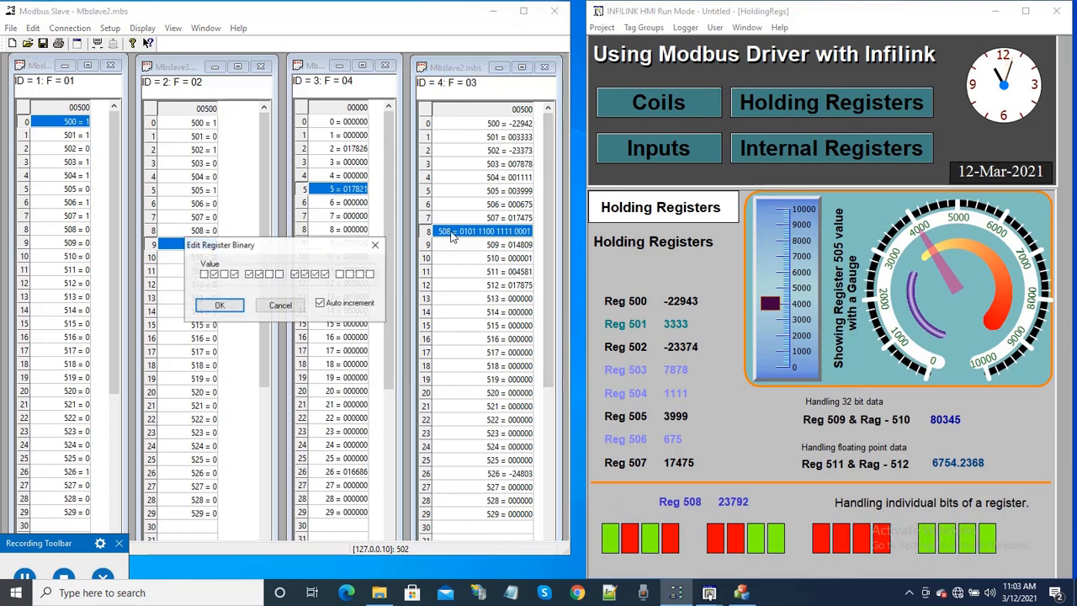
{"action": "left_click", "coordinate": [320, 303]}
{"action": "left_click", "coordinate": [236, 305]}
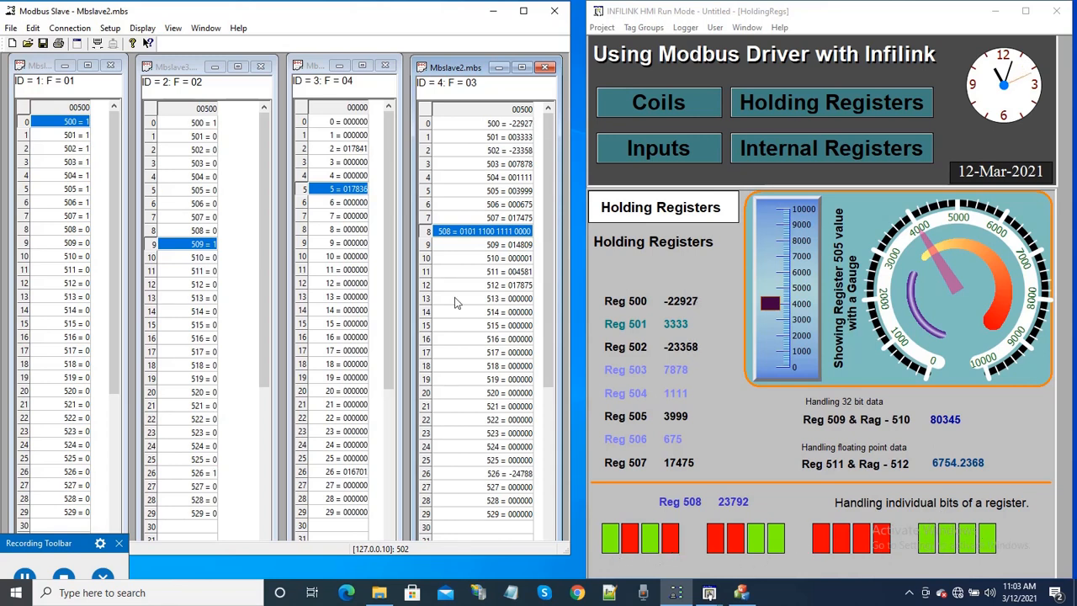
{"action": "double_click", "coordinate": [466, 239]}
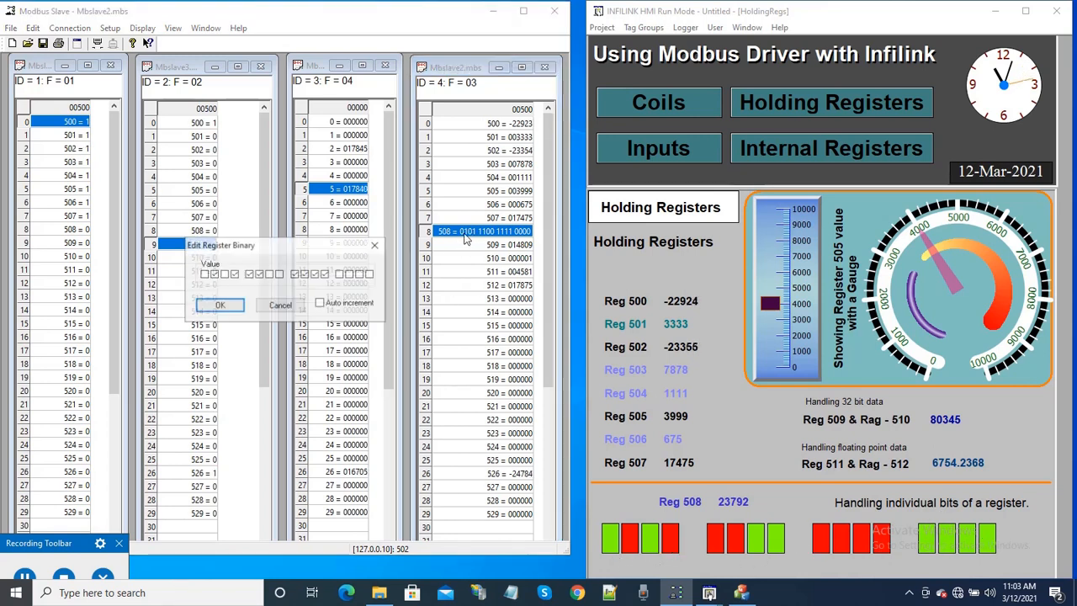
{"action": "left_click", "coordinate": [234, 275]}
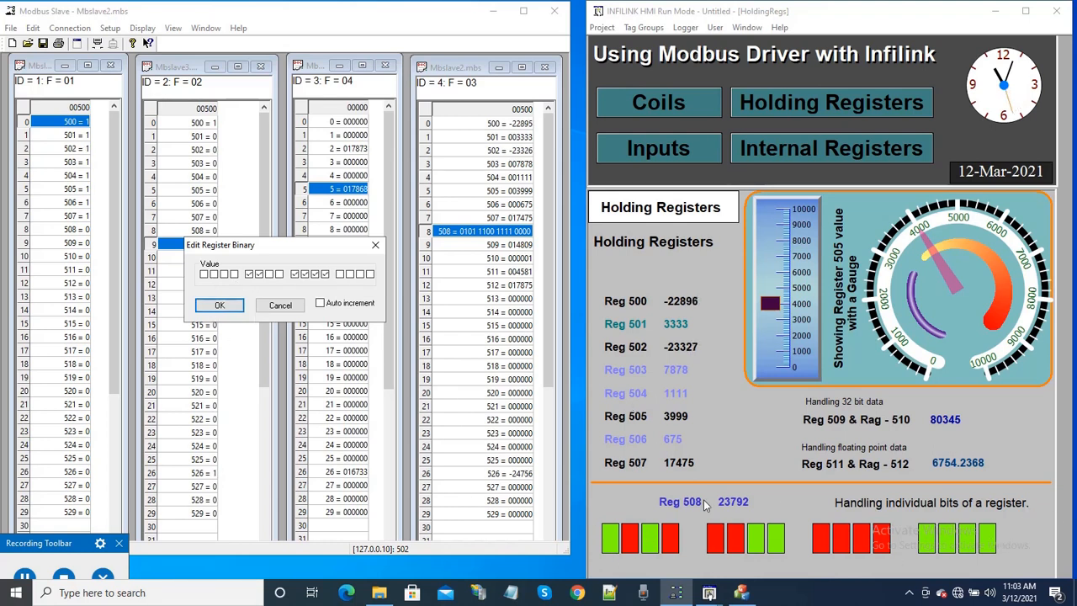
{"action": "left_click", "coordinate": [220, 305]}
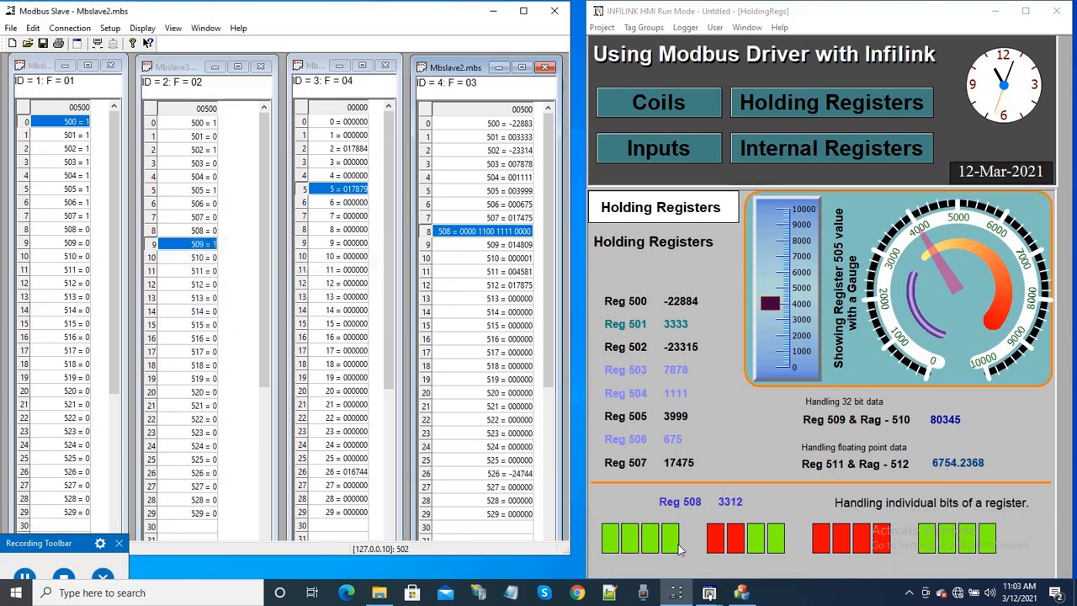
Clear all remaining set bits of holding register 508 in Modbus Slave so every bit is 0.
{"action": "double_click", "coordinate": [462, 239]}
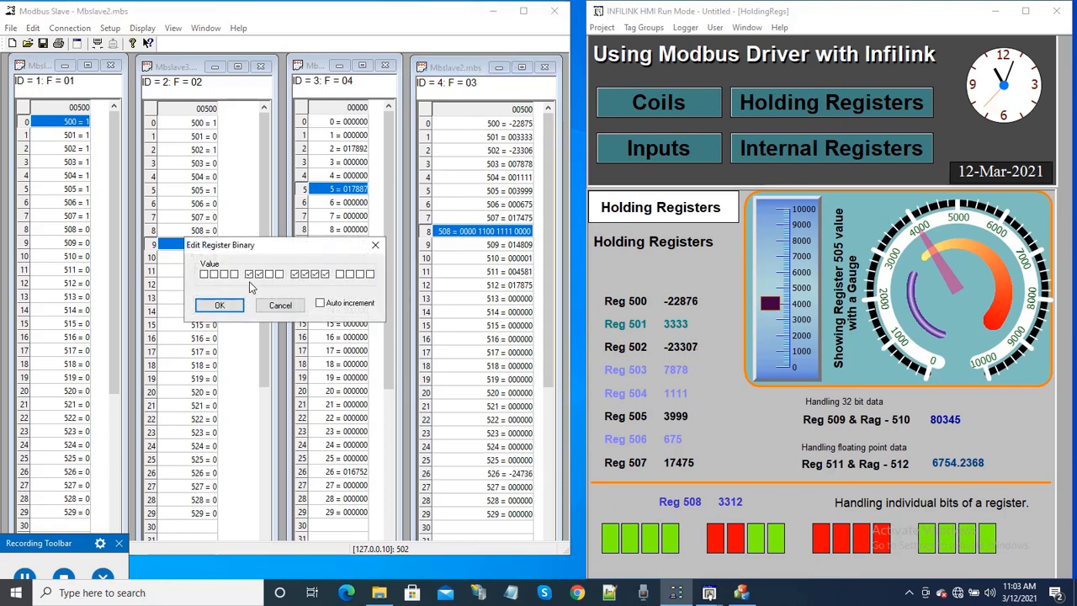
{"action": "left_click", "coordinate": [293, 274]}
{"action": "left_click", "coordinate": [305, 274]}
{"action": "left_click", "coordinate": [315, 275]}
{"action": "left_click", "coordinate": [326, 275]}
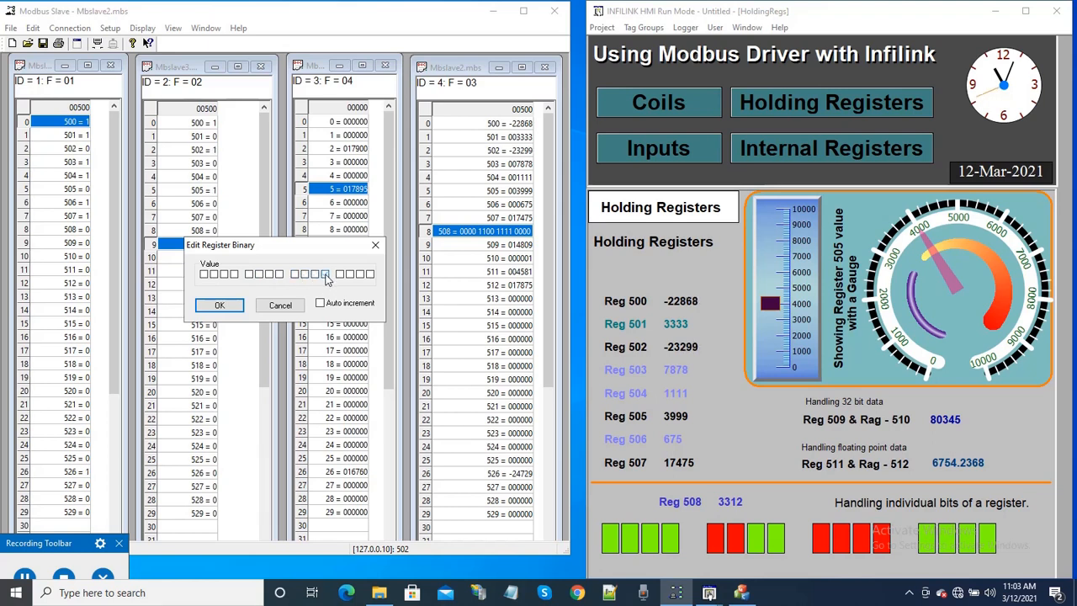
{"action": "left_click", "coordinate": [217, 305]}
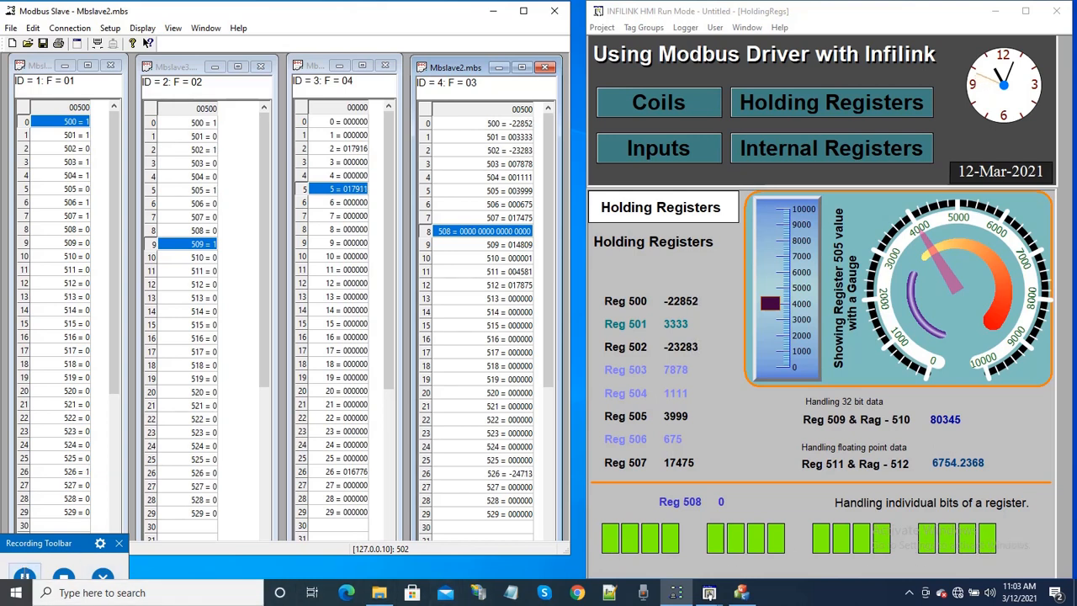
{"action": "left_click", "coordinate": [25, 575]}
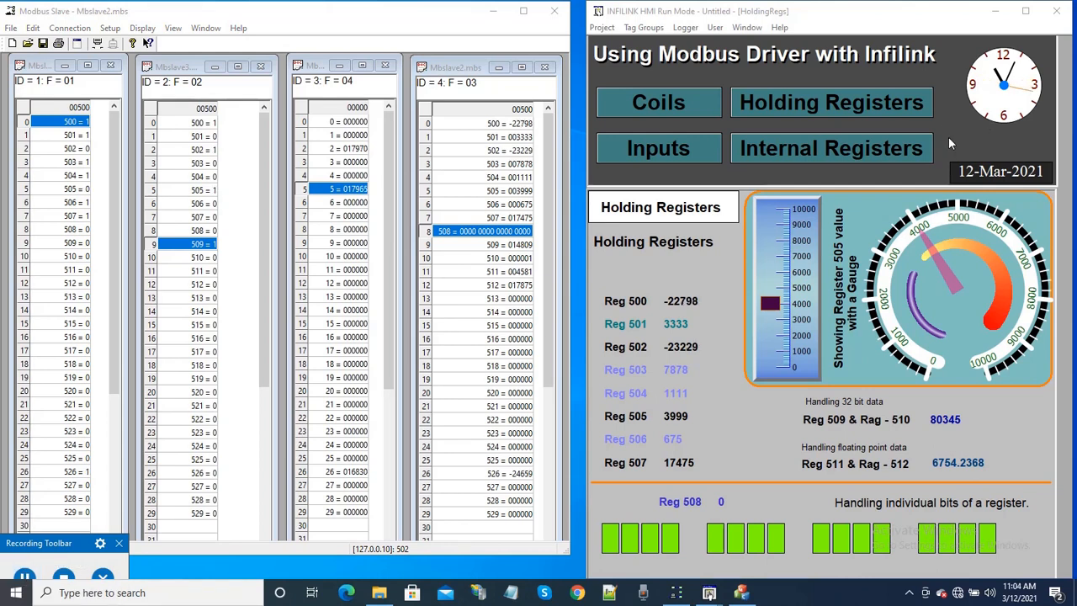
Open the HMI Internal Registers screen and compare registers 2 and 5 with the Modbus Slave function 04 list.
{"action": "left_click", "coordinate": [844, 157]}
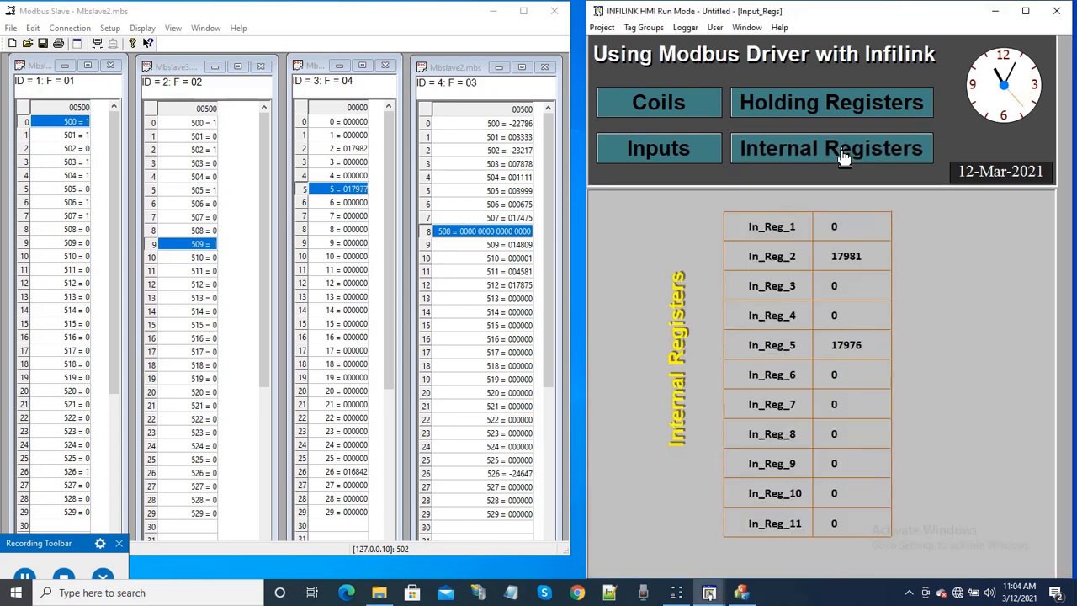
{"action": "left_click", "coordinate": [333, 150]}
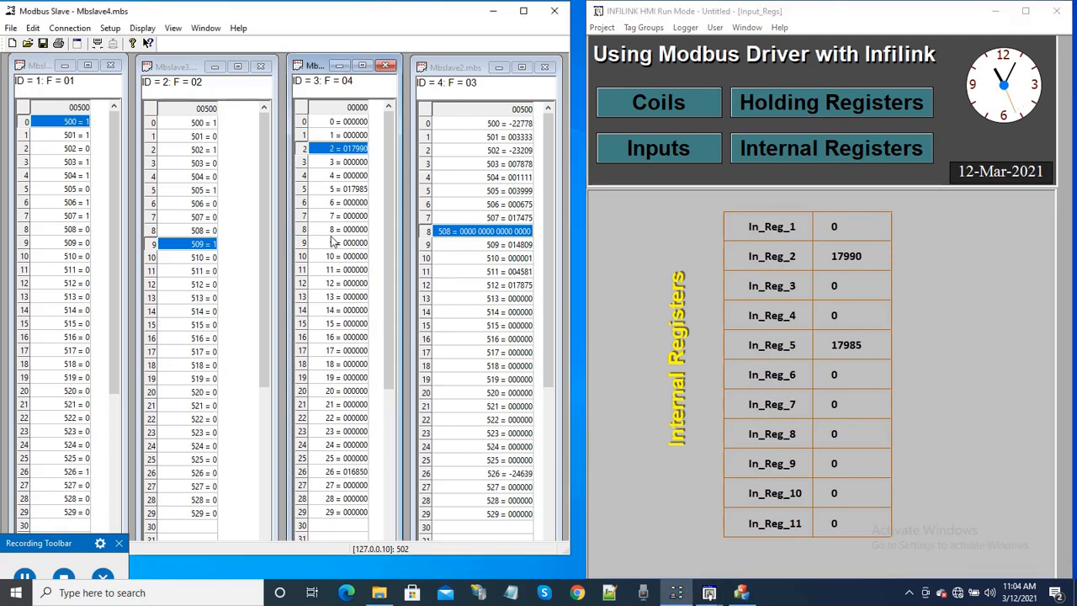
{"action": "left_click", "coordinate": [344, 190]}
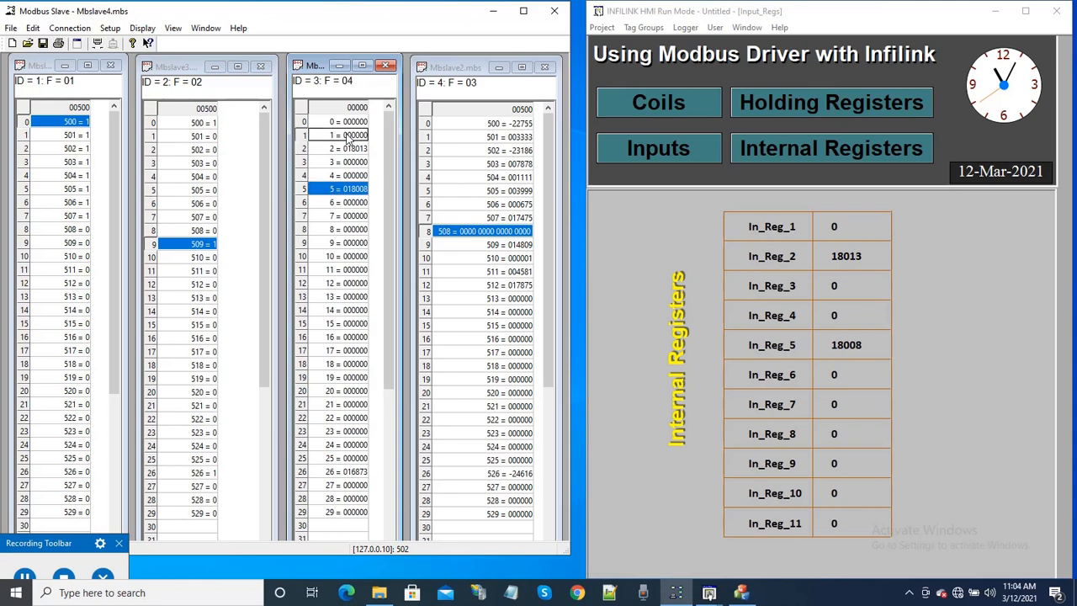
Set register 1 to 4567 in the Modbus Slave function 04 list.
{"action": "double_click", "coordinate": [349, 135]}
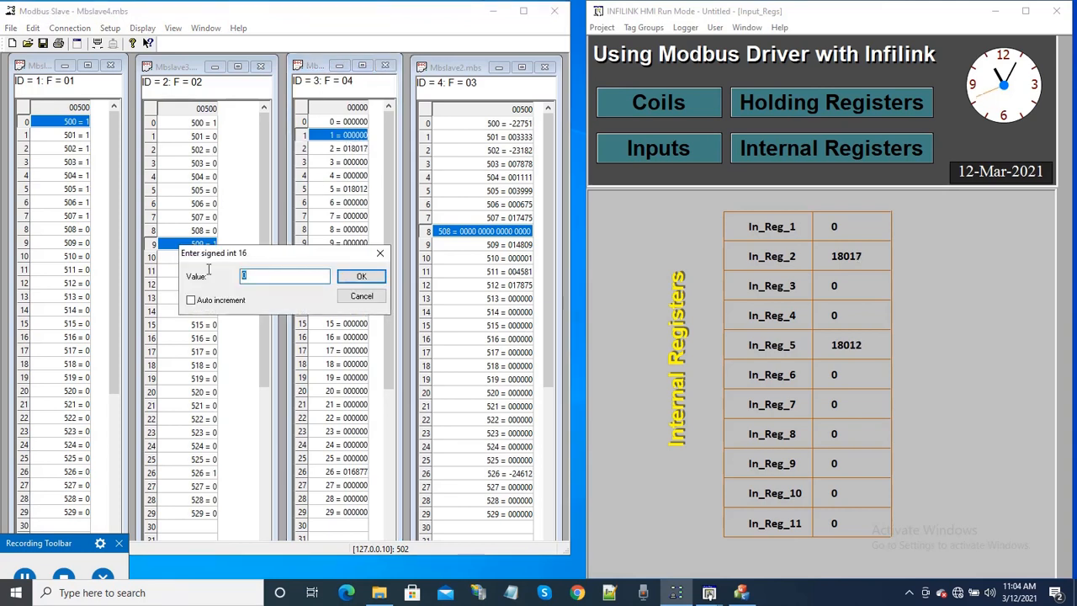
{"action": "type", "text": "4567"}
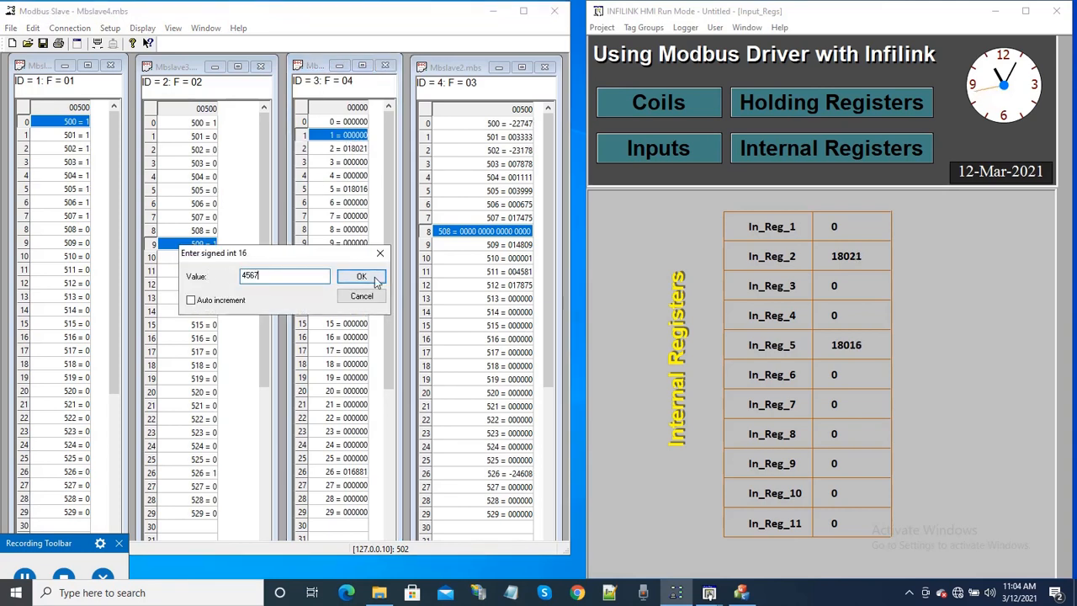
{"action": "left_click", "coordinate": [361, 277]}
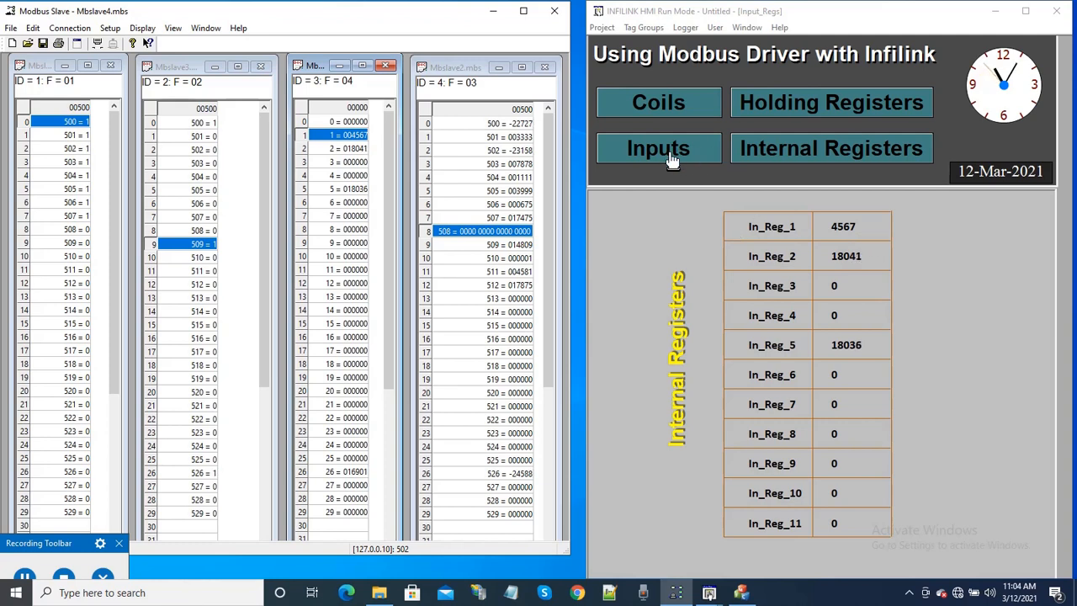
Open the HMI Inputs screen and compare inputs 505 and 502 with the Modbus Slave function 02 list.
{"action": "left_click", "coordinate": [670, 153]}
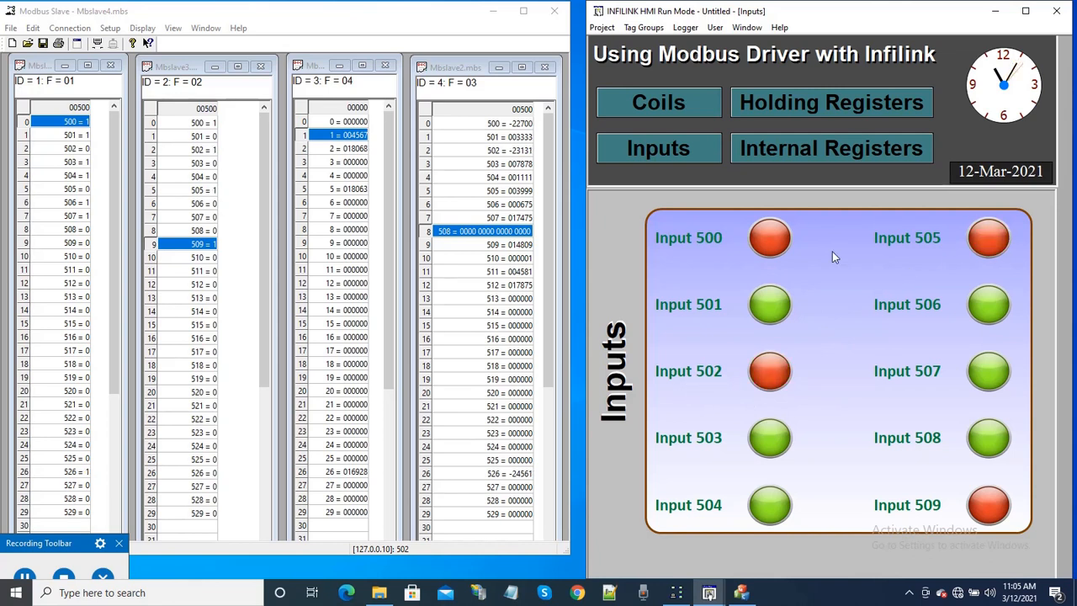
{"action": "left_click", "coordinate": [217, 189]}
{"action": "left_click", "coordinate": [206, 150]}
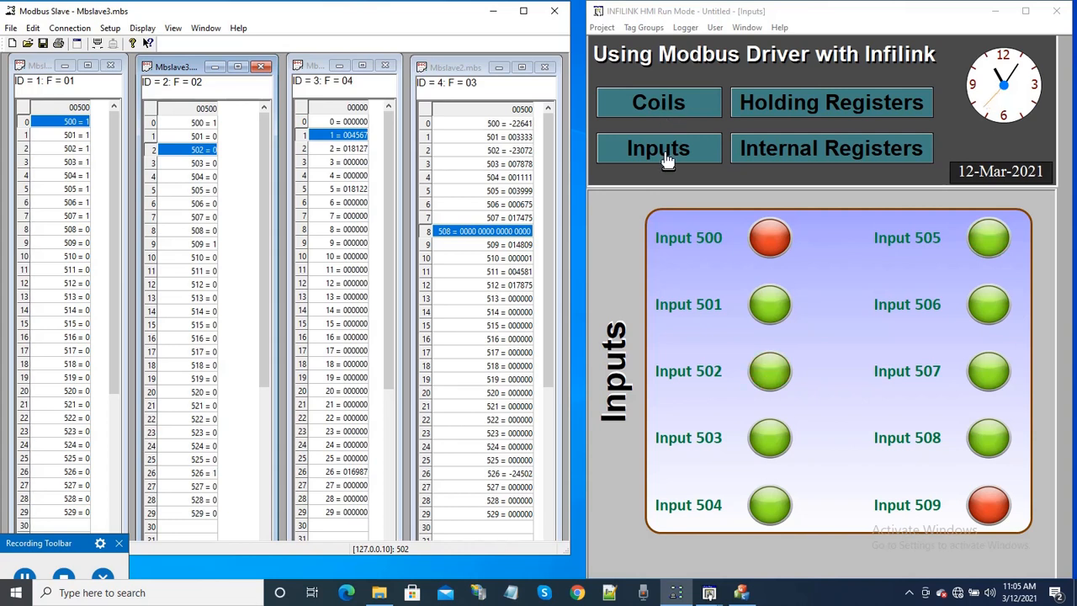
Review the HMI Holding Registers screen and the Internal Registers screen once more.
{"action": "left_click", "coordinate": [825, 115]}
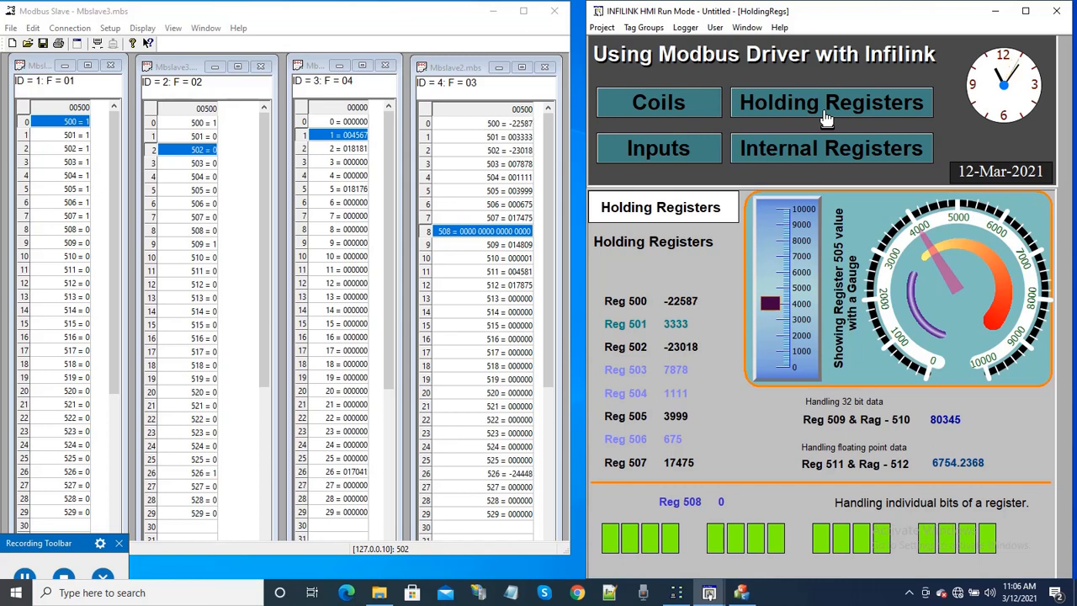
{"action": "left_click", "coordinate": [823, 160]}
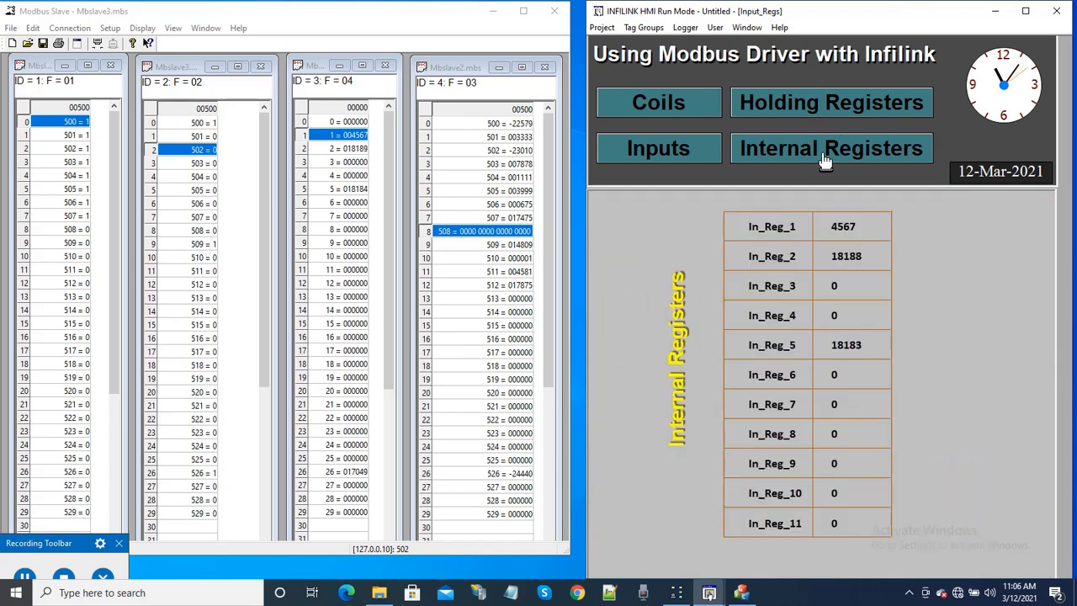
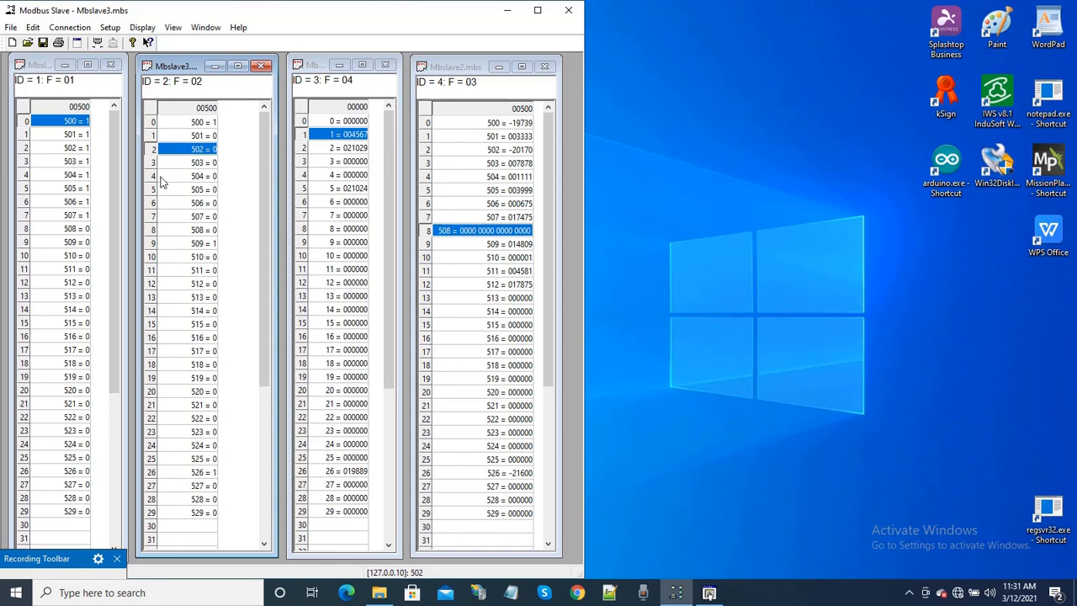
Launch the Infilink Modbus Driver, place the Modbus Slave window beside it, and start a new driver project.
{"action": "left_click_drag", "start_coordinate": [440, 16], "coordinate": [446, 62]}
{"action": "left_click", "coordinate": [281, 26]}
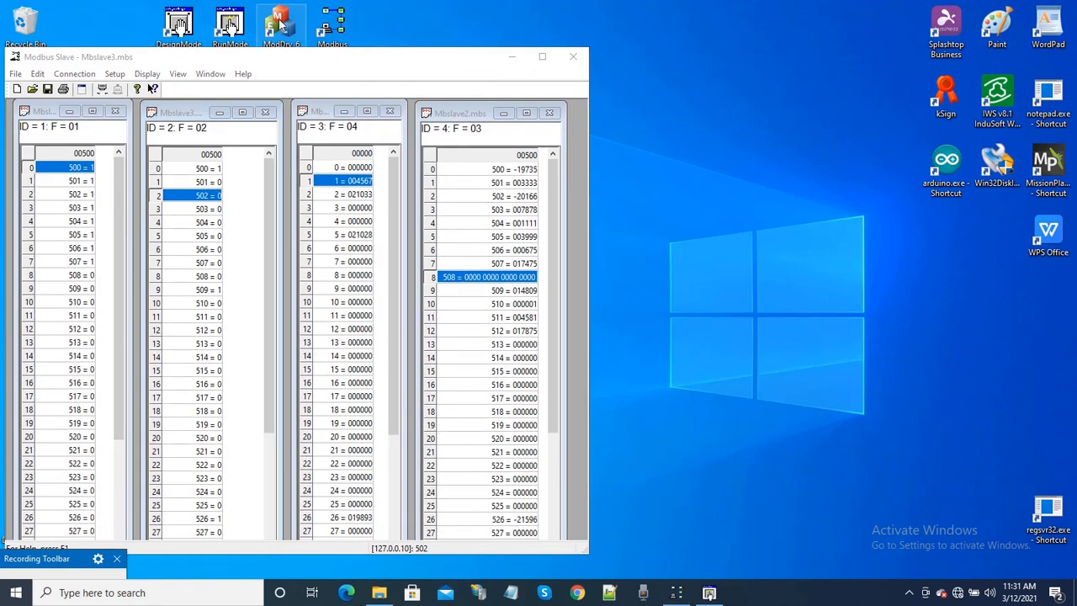
{"action": "double_click", "coordinate": [281, 25]}
{"action": "left_click", "coordinate": [319, 66]}
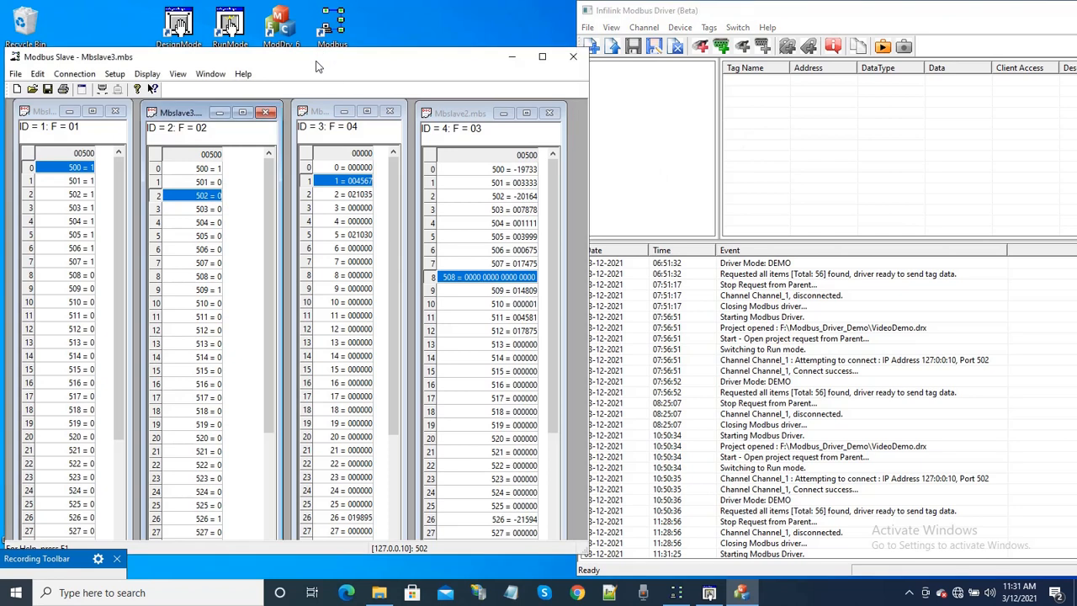
{"action": "left_click_drag", "start_coordinate": [318, 66], "coordinate": [312, 27]}
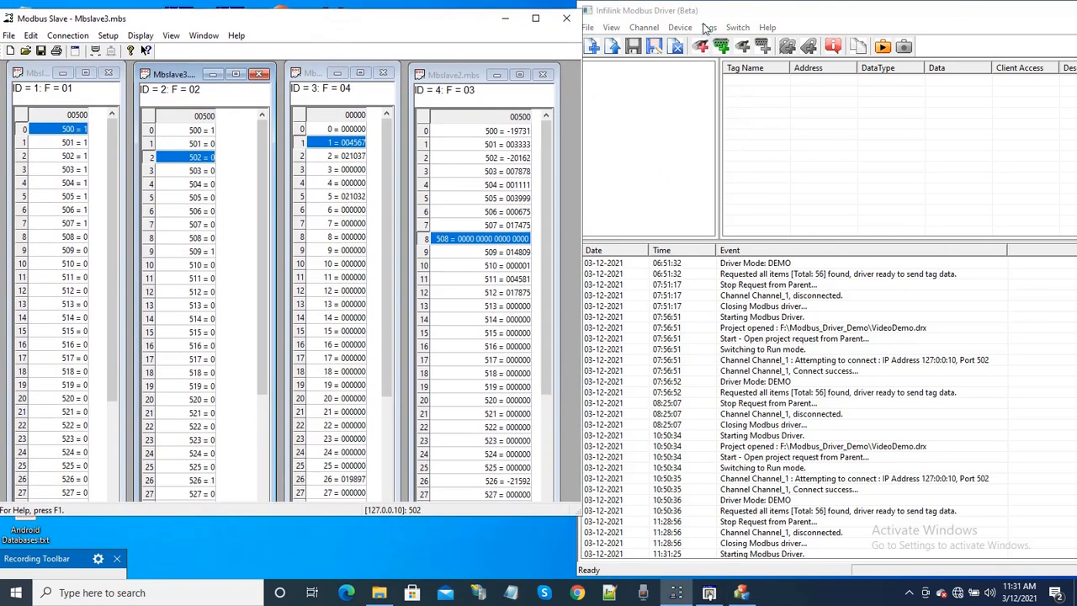
{"action": "left_click", "coordinate": [705, 17]}
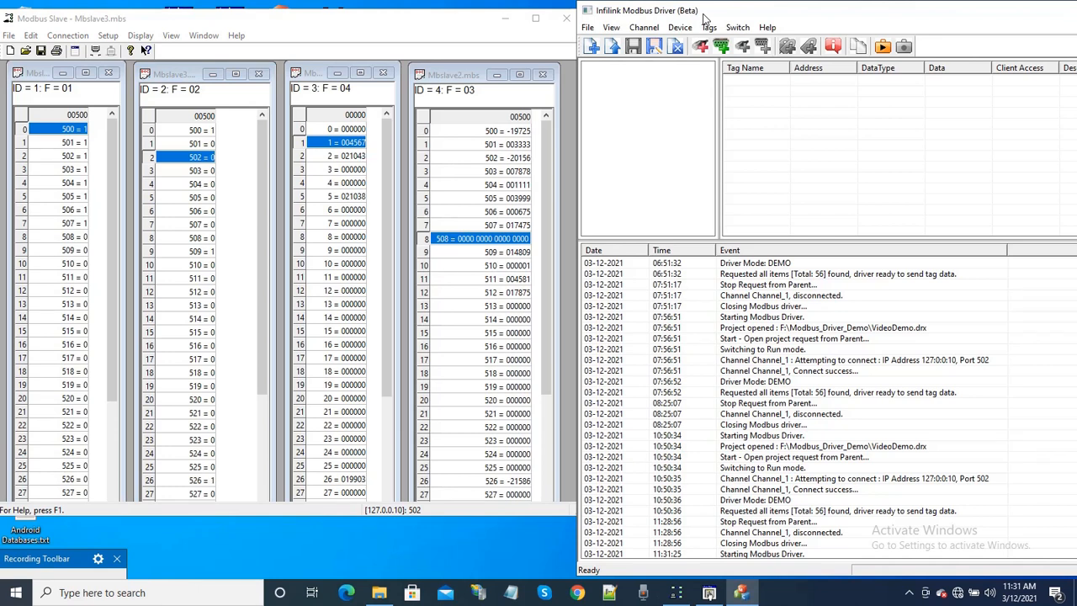
{"action": "left_click", "coordinate": [590, 28]}
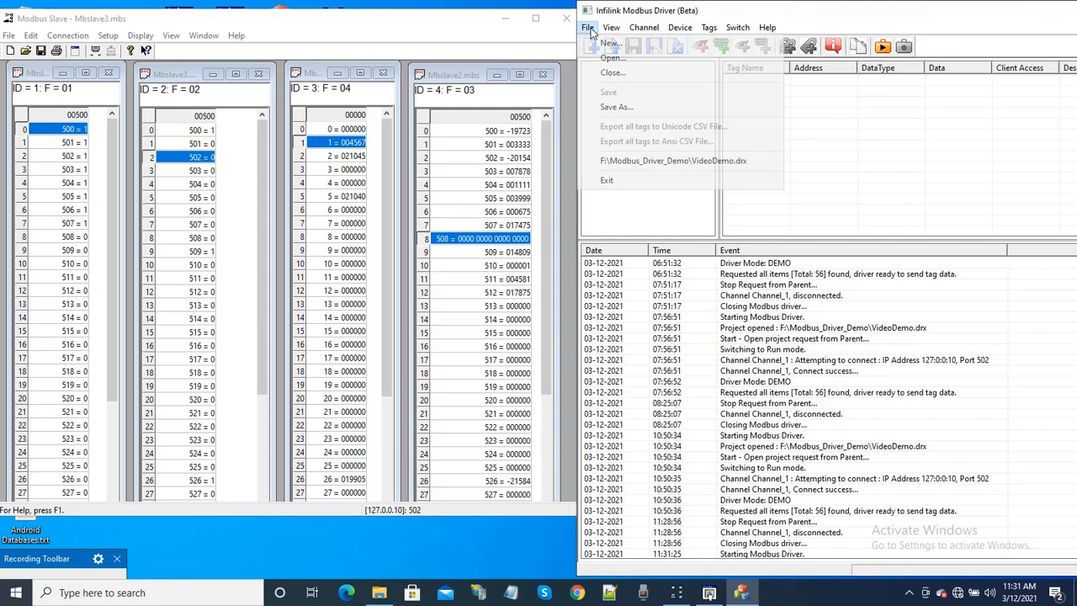
{"action": "left_click", "coordinate": [611, 43]}
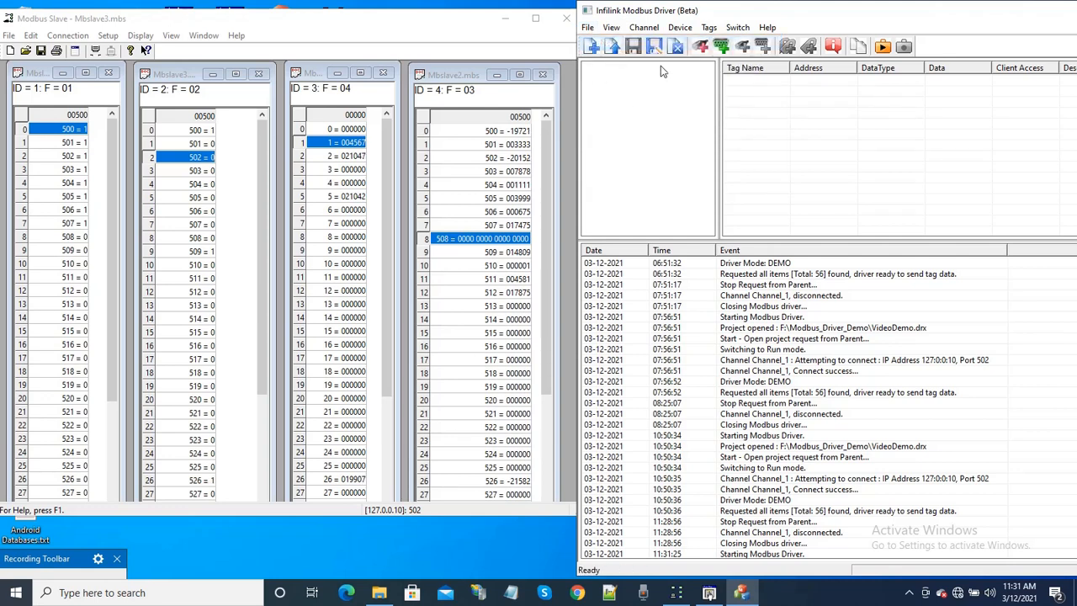
Create a TCP channel named TCP_Channel_1 with IP address 127.0.0.10 and port 502, keeping the default reconnect and write optimization settings.
{"action": "left_click", "coordinate": [644, 27]}
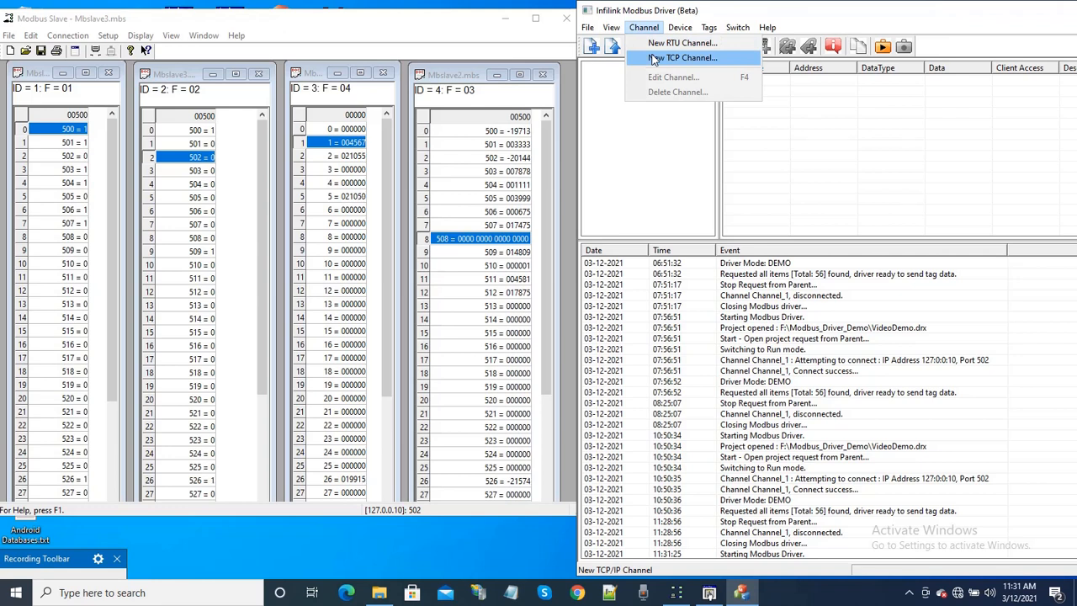
{"action": "left_click", "coordinate": [711, 60]}
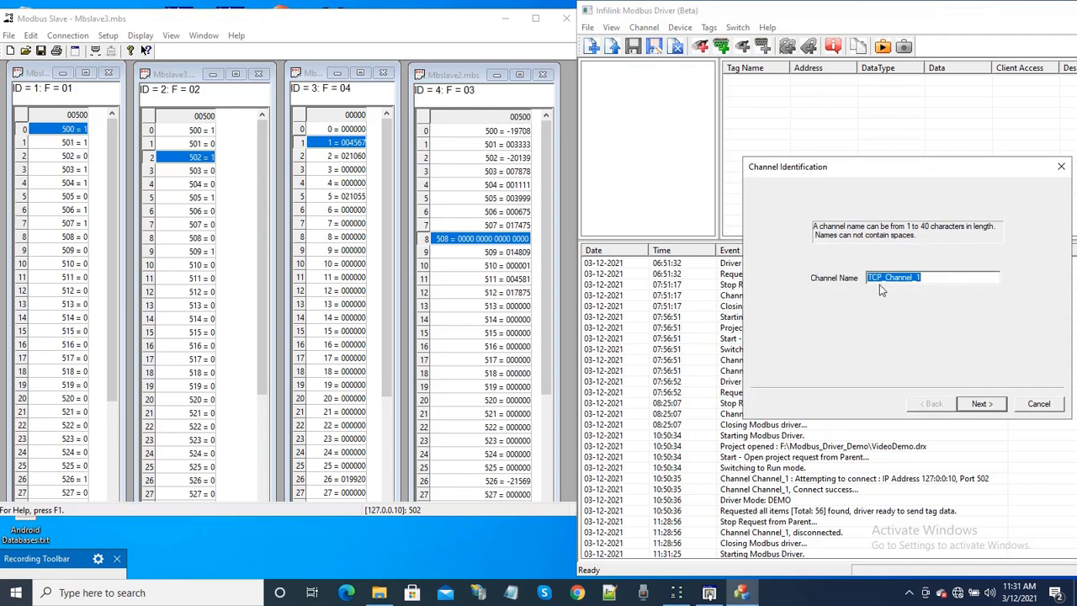
{"action": "left_click", "coordinate": [990, 405]}
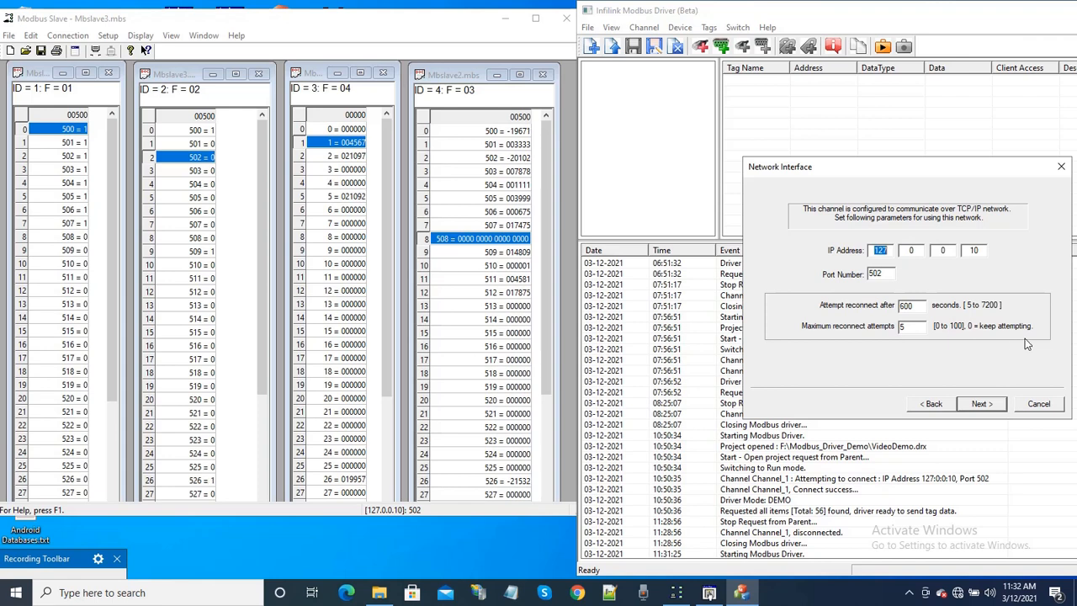
{"action": "left_click", "coordinate": [982, 404]}
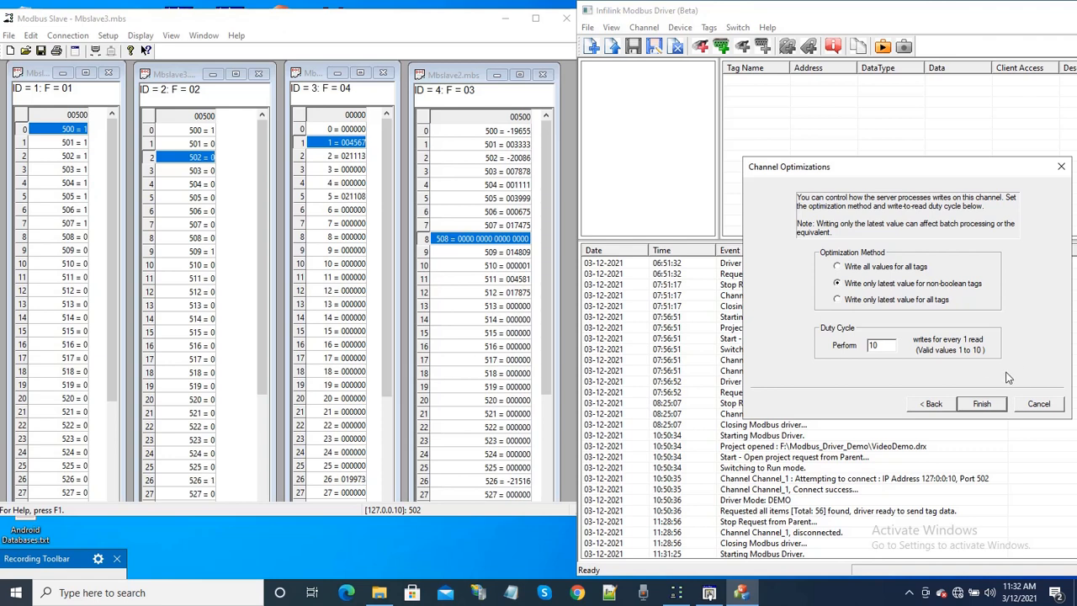
{"action": "left_click", "coordinate": [982, 403]}
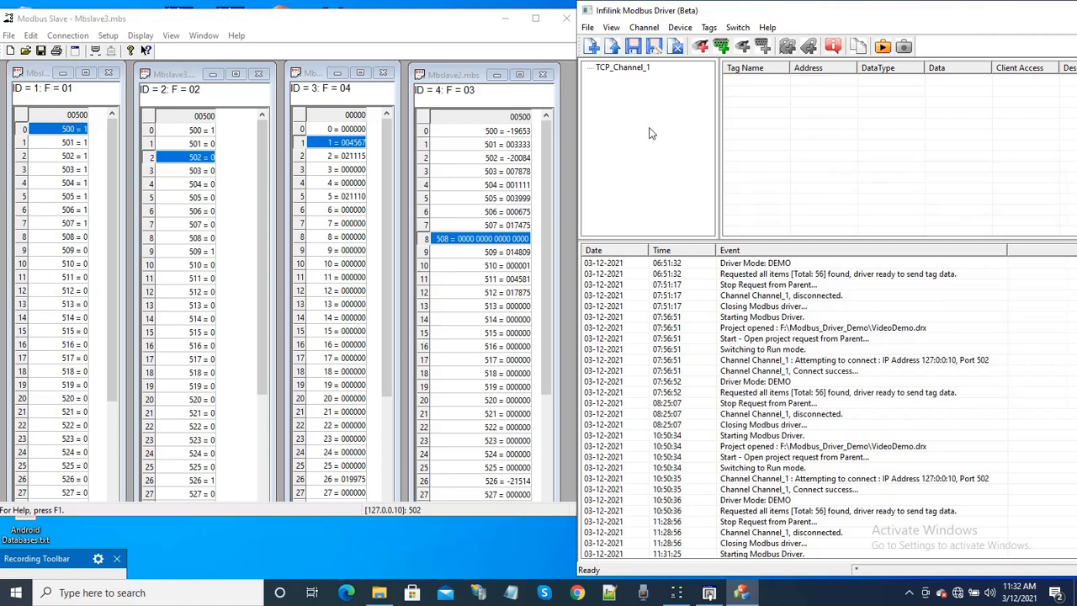
Begin a new device under TCP_Channel_1, naming it HoldRegs and assigning device ID 4 to match the Modbus Slave function 03 list.
{"action": "left_click", "coordinate": [633, 69]}
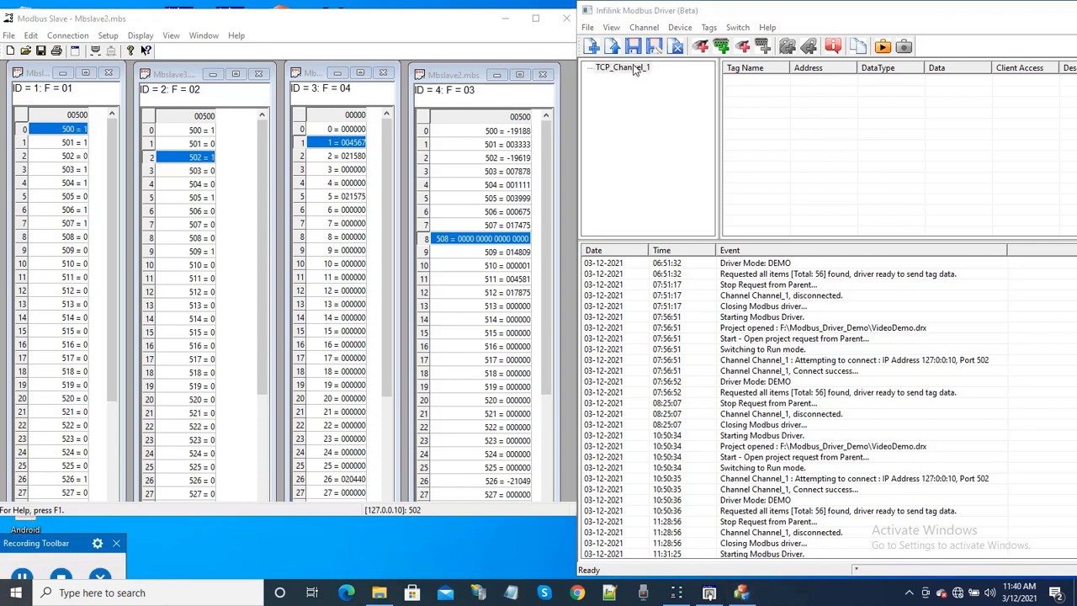
{"action": "left_click", "coordinate": [623, 67]}
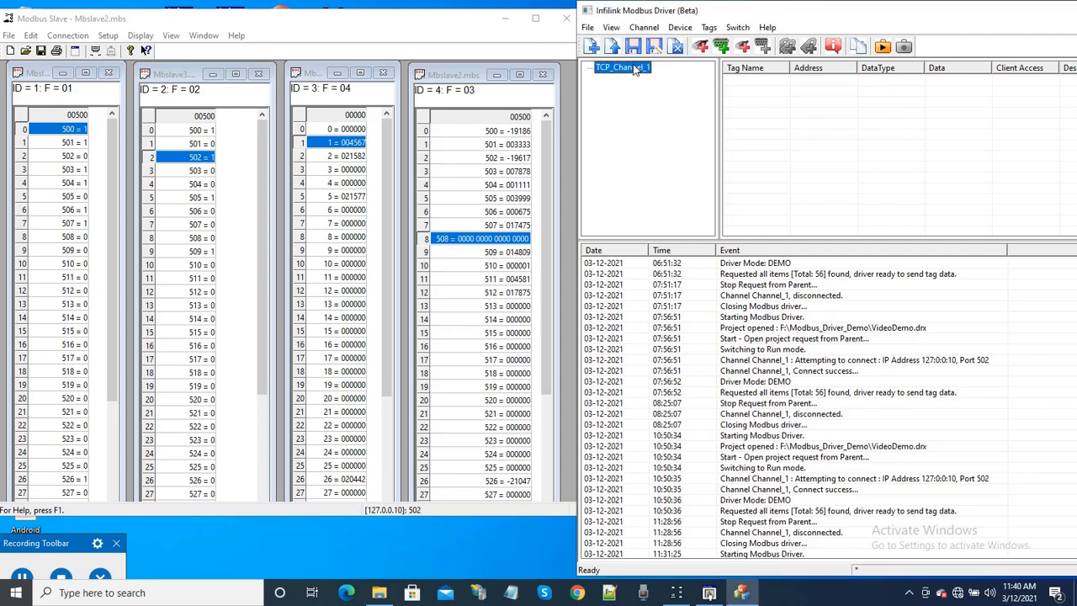
{"action": "left_click", "coordinate": [682, 28]}
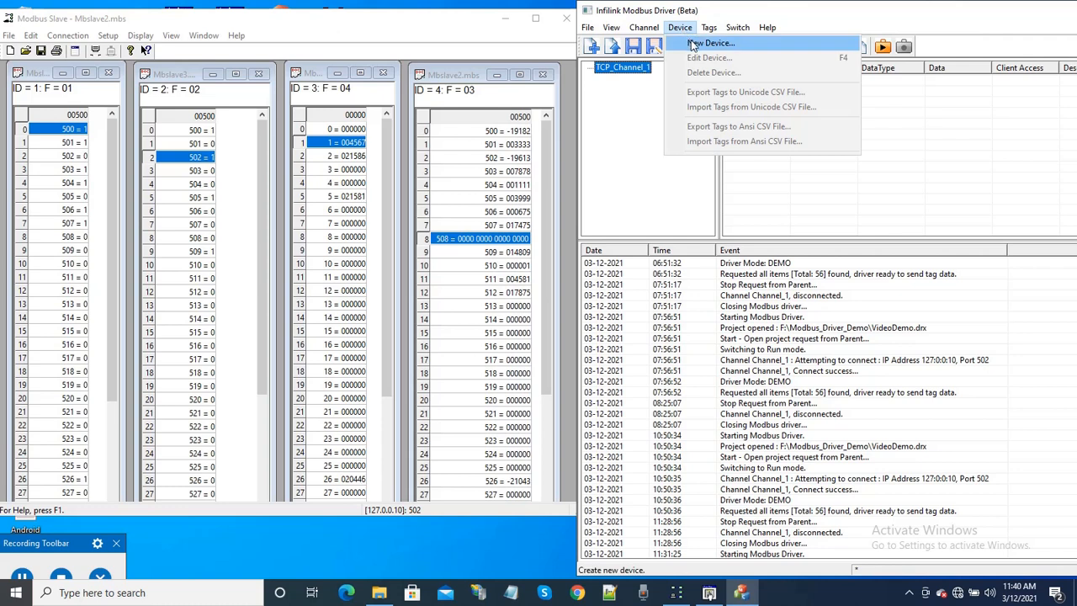
{"action": "left_click", "coordinate": [692, 43]}
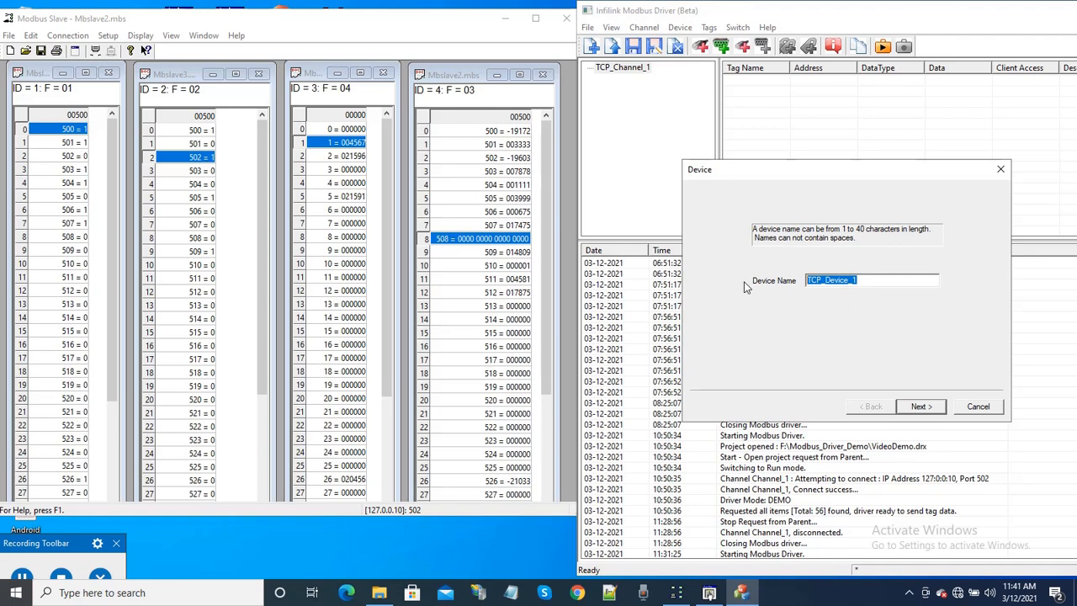
{"action": "type", "text": "HoldRegs"}
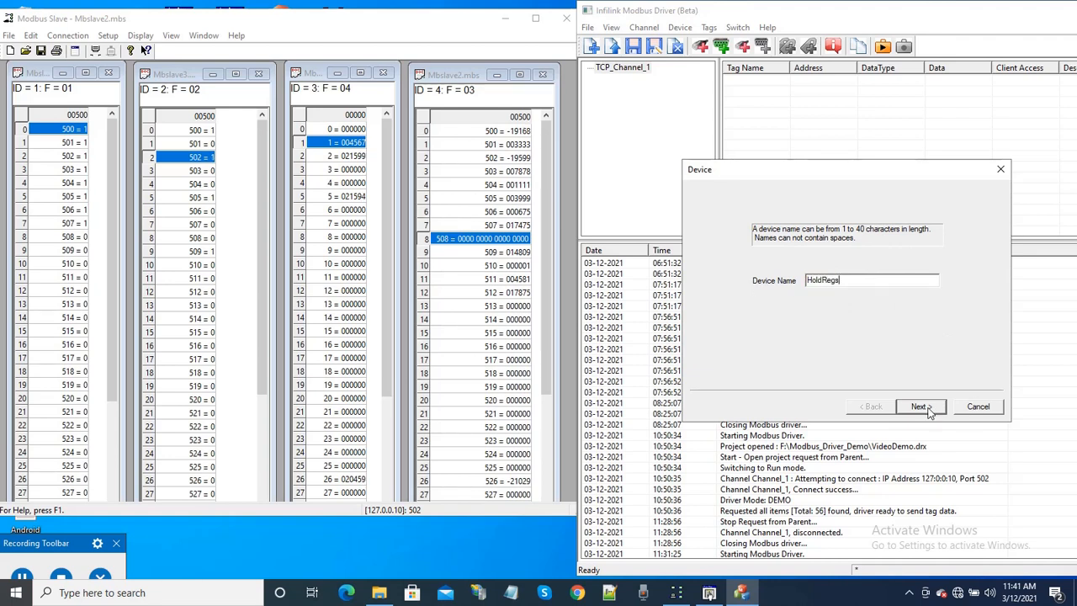
{"action": "left_click", "coordinate": [922, 407]}
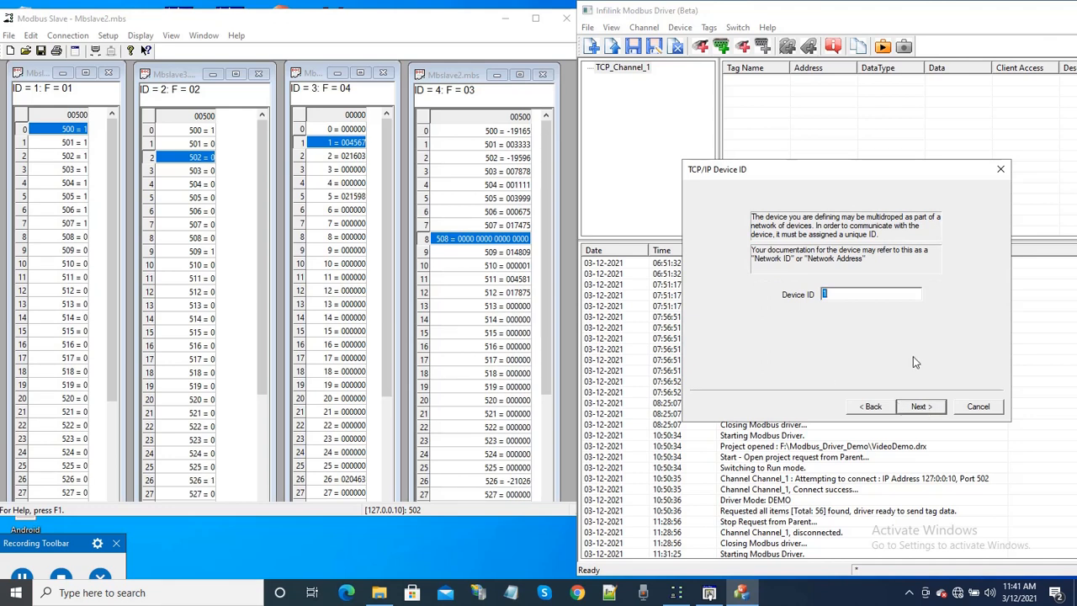
{"action": "type", "text": "4"}
{"action": "left_click", "coordinate": [454, 80]}
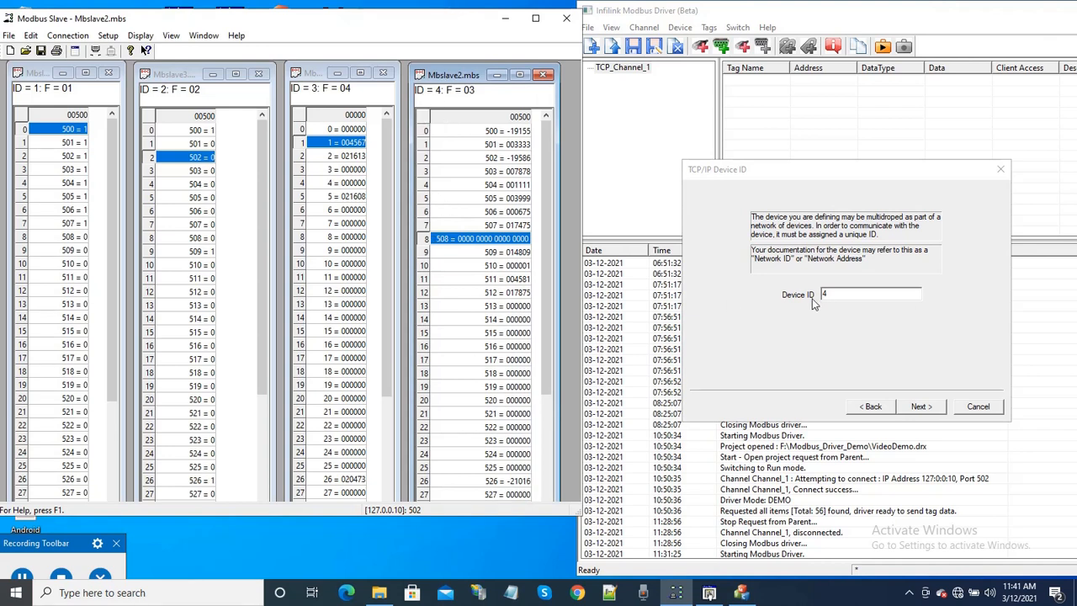
{"action": "left_click", "coordinate": [935, 406]}
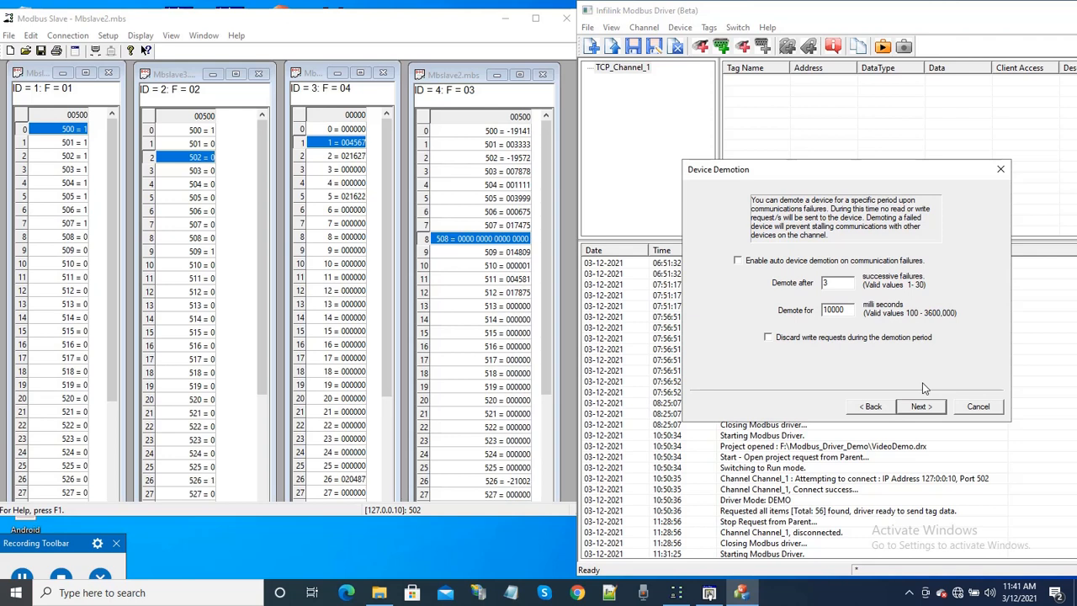
Turn off zero based addressing and zero based bit addressing for HoldRegs, then finish the device with default demotion, encoding and block sizes.
{"action": "left_click", "coordinate": [926, 408]}
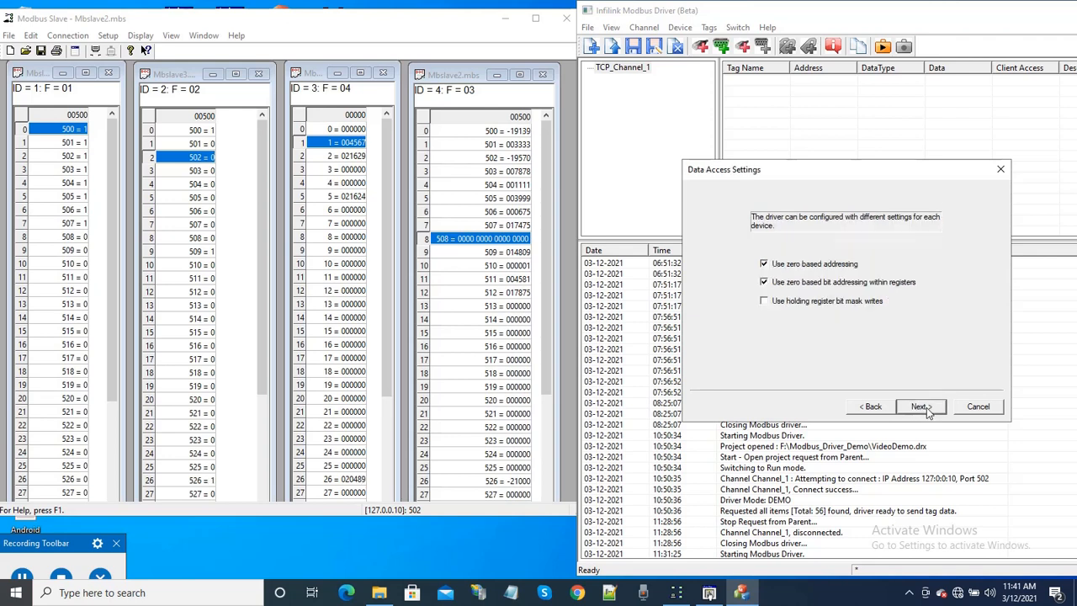
{"action": "left_click", "coordinate": [776, 264]}
{"action": "left_click", "coordinate": [785, 284]}
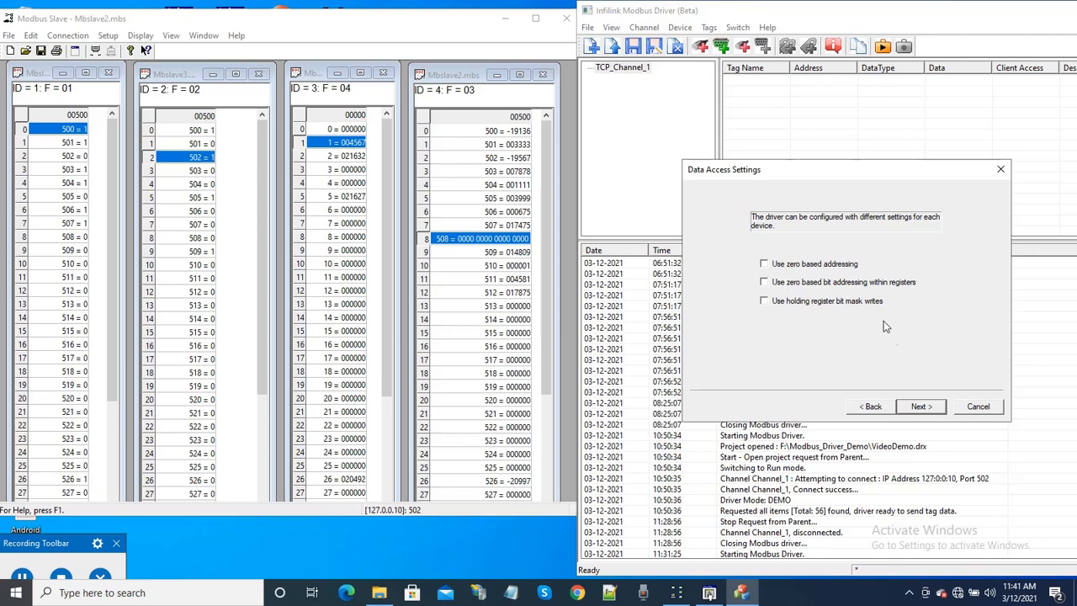
{"action": "left_click", "coordinate": [920, 406]}
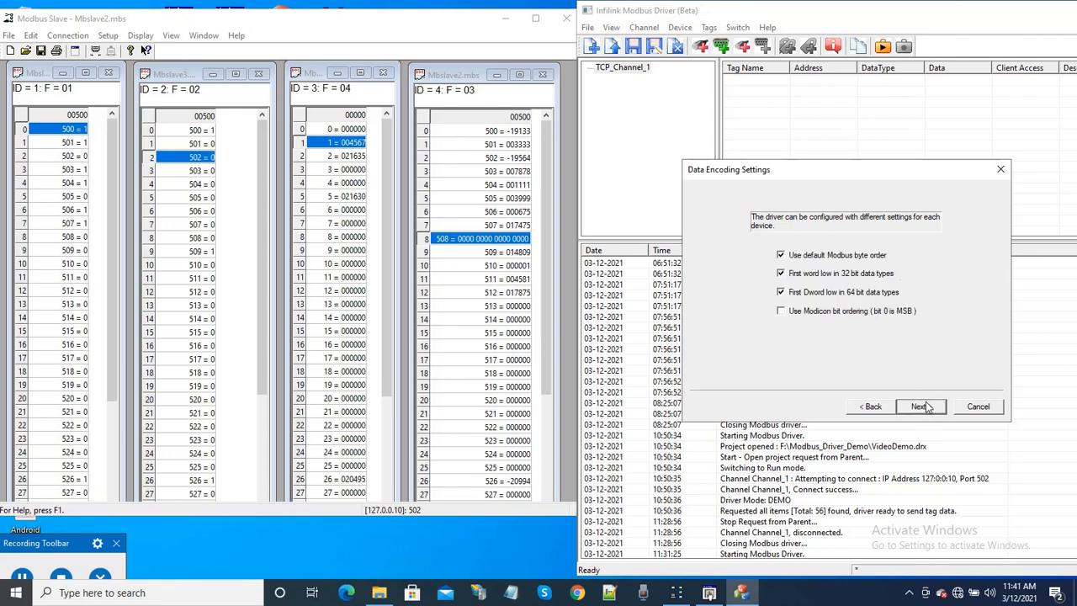
{"action": "left_click", "coordinate": [921, 407]}
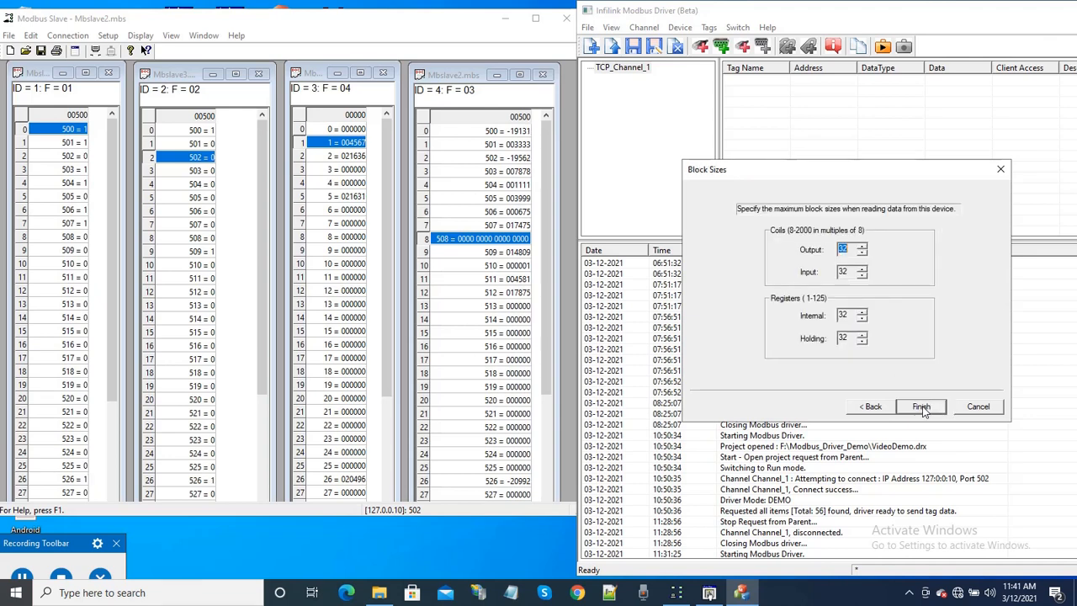
{"action": "left_click", "coordinate": [921, 406]}
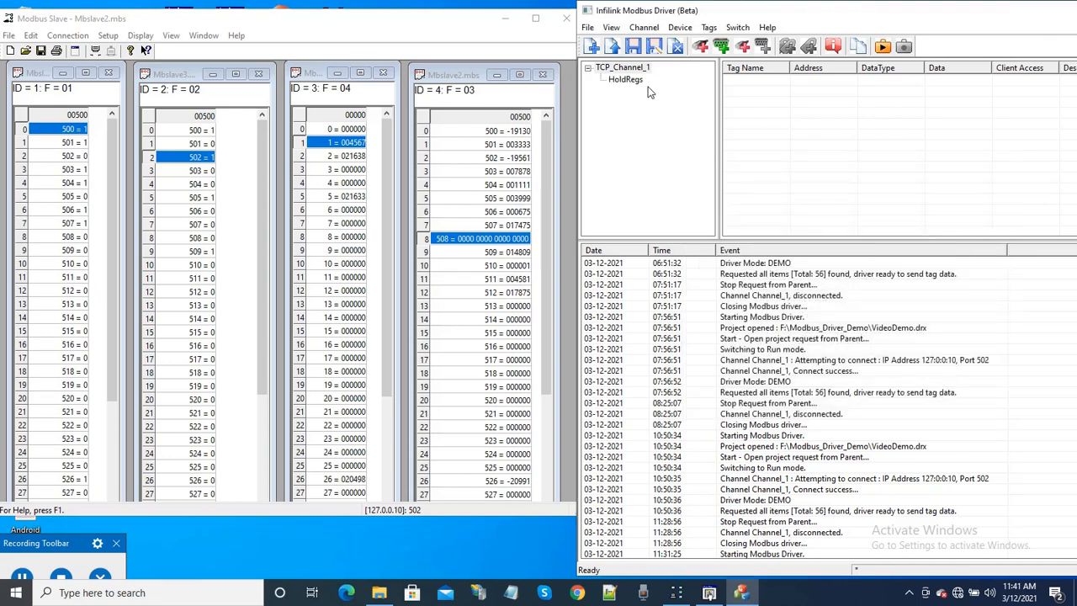
Add a tag named Reg_500 to HoldRegs at address 400500, with data type Word and Read/Write access.
{"action": "left_click", "coordinate": [627, 81]}
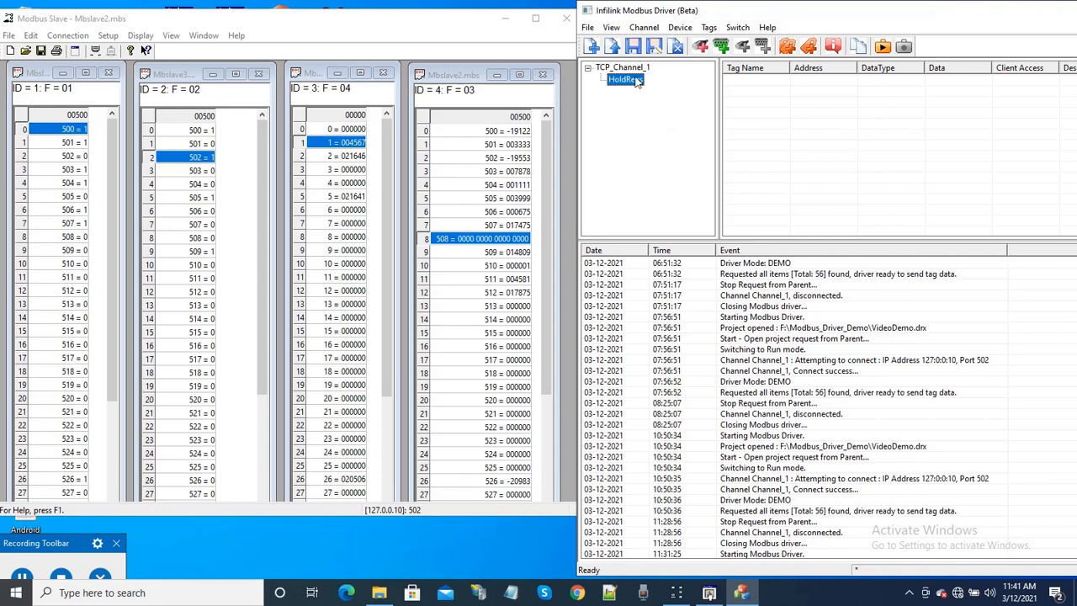
{"action": "left_click", "coordinate": [710, 28]}
{"action": "left_click", "coordinate": [857, 40]}
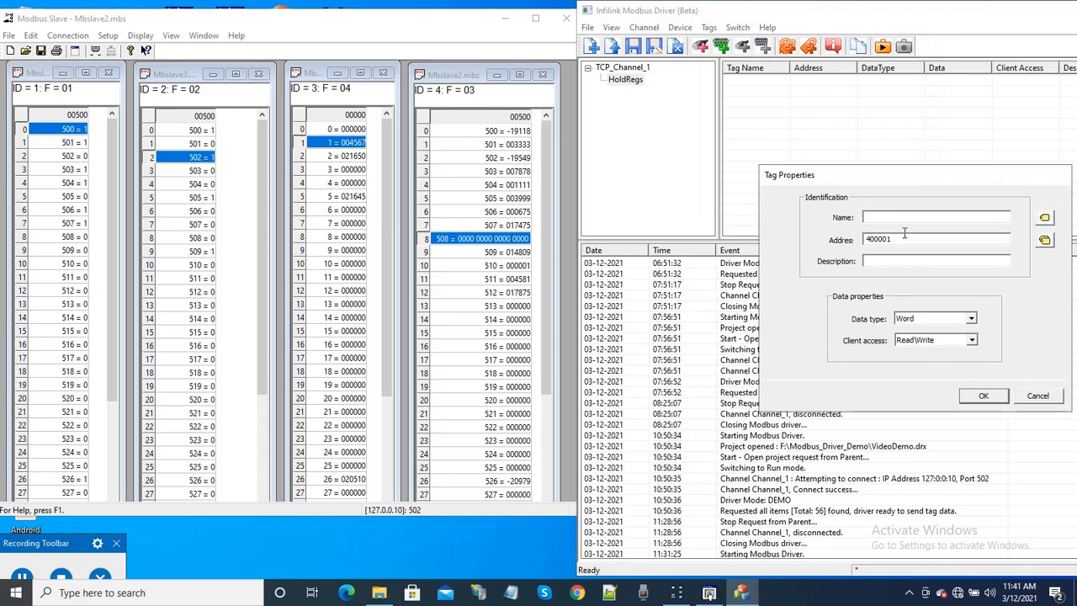
{"action": "left_click_drag", "start_coordinate": [880, 180], "coordinate": [829, 173]}
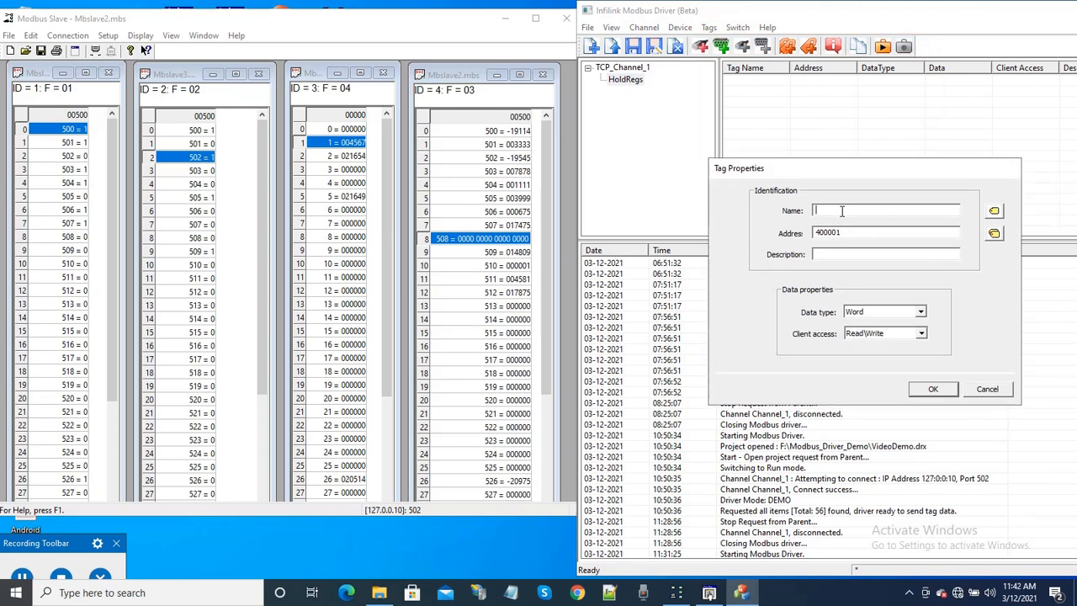
{"action": "type", "text": "Reg_50"}
{"action": "left_click", "coordinate": [850, 233]}
{"action": "key", "text": "BackSpace"}
{"action": "key", "text": "BackSpace"}
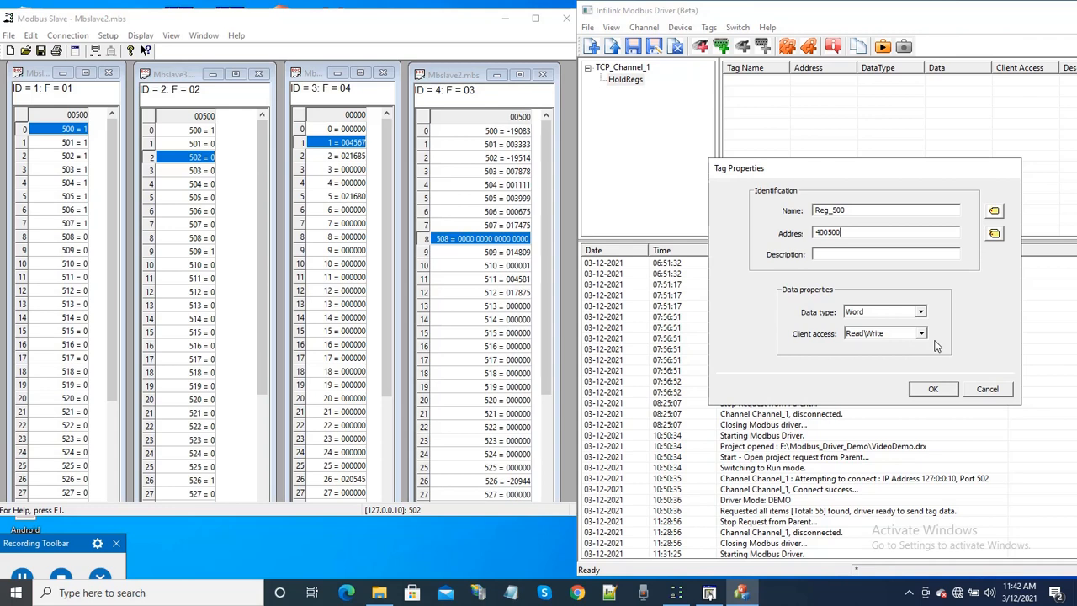
{"action": "left_click", "coordinate": [934, 389]}
{"action": "left_click", "coordinate": [758, 82]}
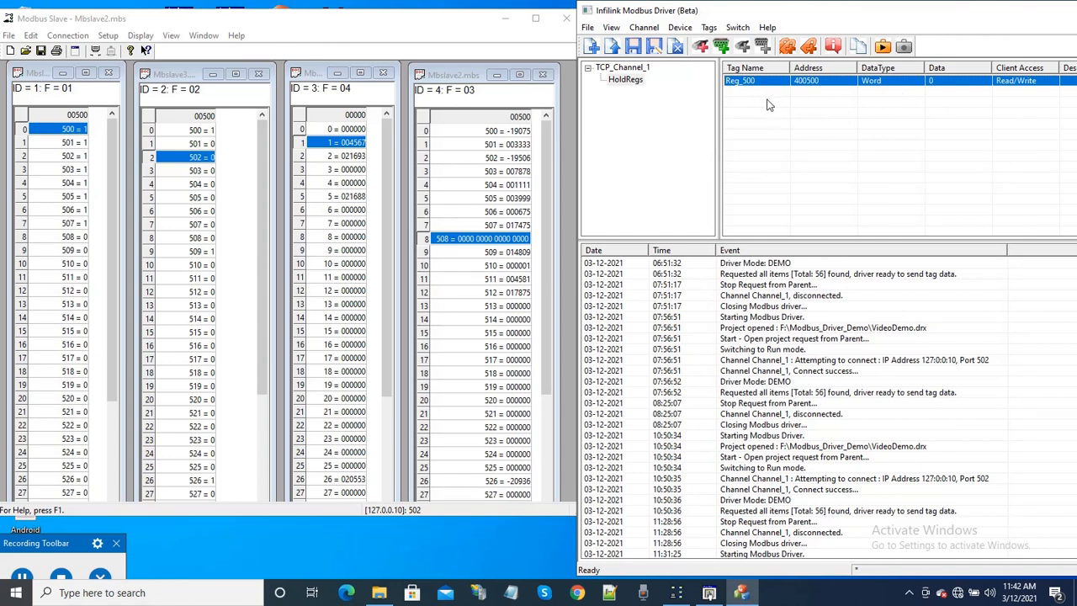
Add a Word tag named Reg_501 at address 400501 with Read/Write access, keeping the tag properties open for consecutive tags.
{"action": "left_click", "coordinate": [809, 46]}
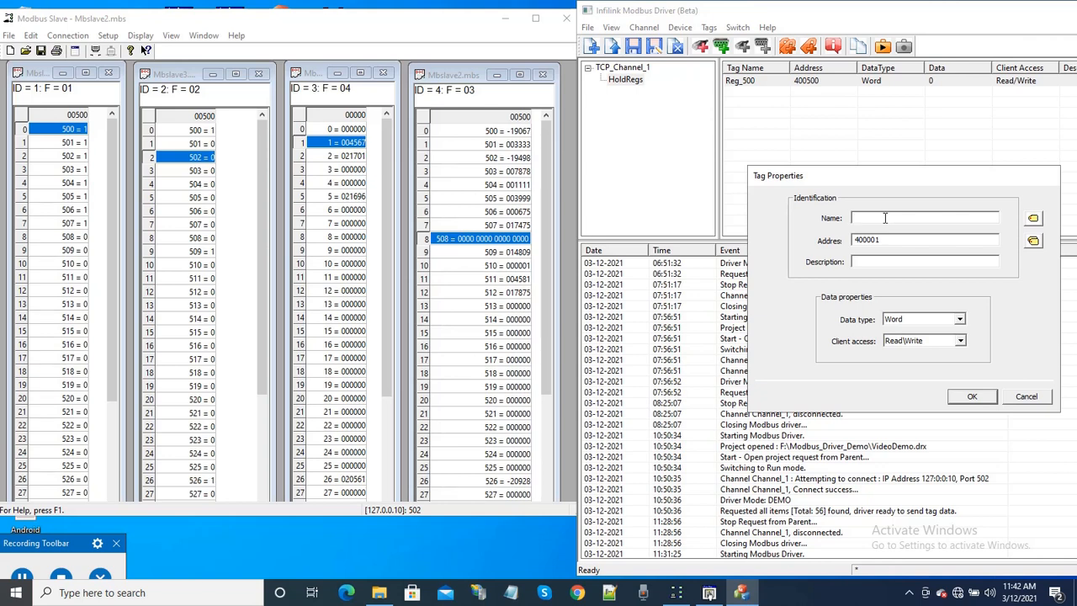
{"action": "type", "text": "eg"}
{"action": "type", "text": "_501"}
{"action": "type", "text": "50"}
{"action": "left_click", "coordinate": [1034, 241]}
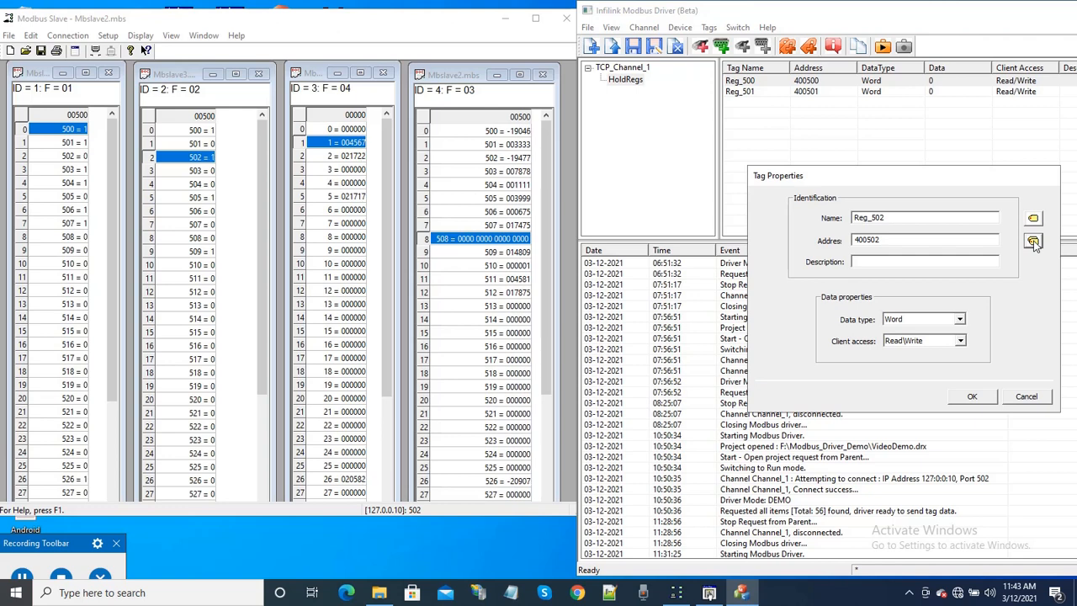
Add consecutive Read/Write Word tags Reg_502 through Reg_507 at addresses 400502 to 400507 in HoldRegs and finish tag entry.
{"action": "left_click", "coordinate": [1033, 241]}
{"action": "left_click", "coordinate": [1033, 242]}
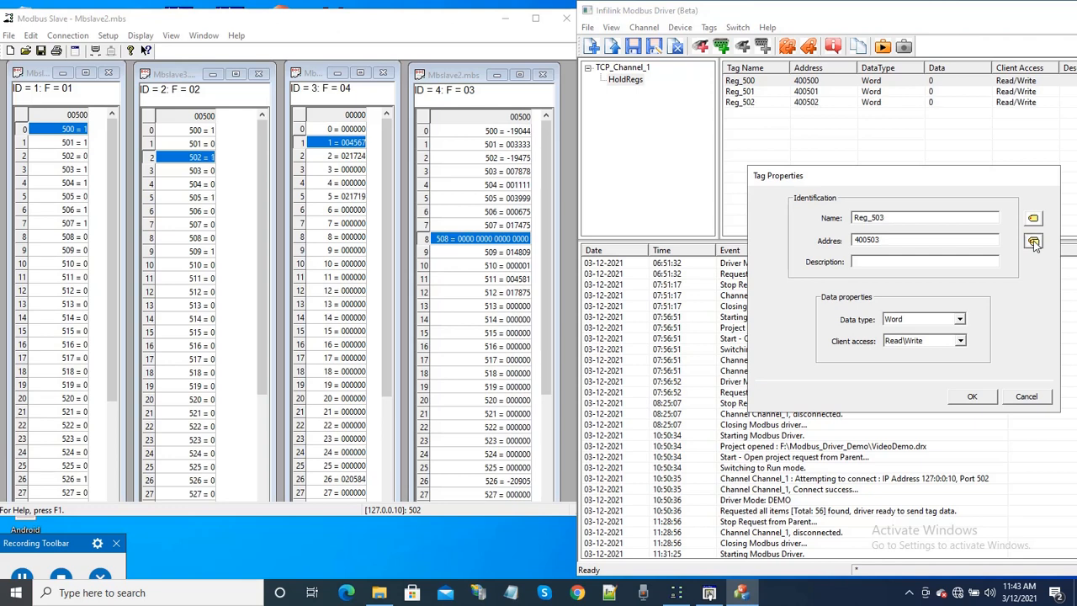
{"action": "left_click", "coordinate": [1034, 242]}
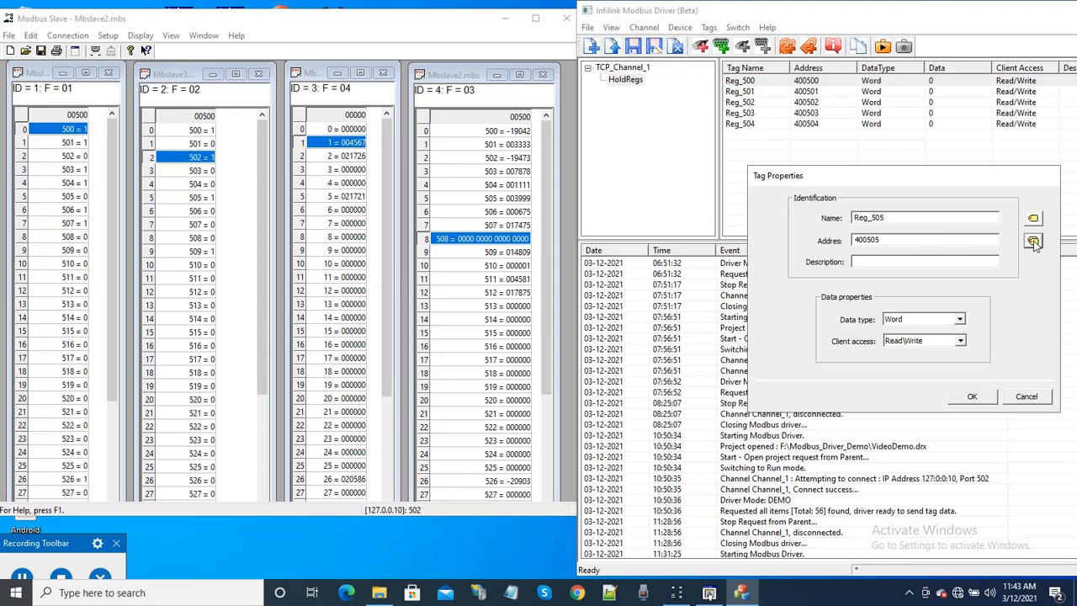
{"action": "left_click", "coordinate": [1033, 242]}
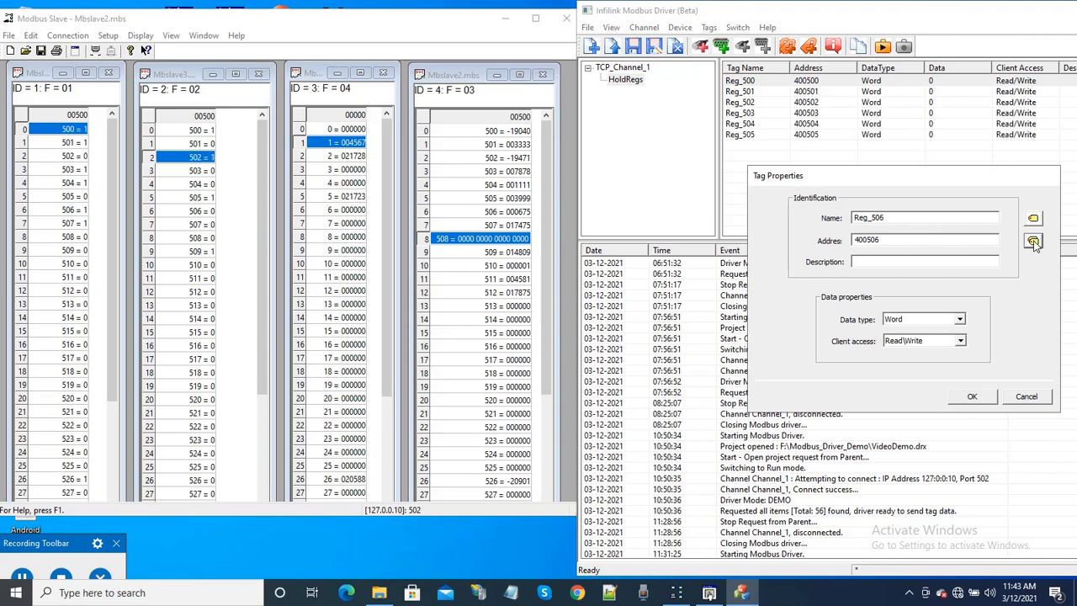
{"action": "left_click", "coordinate": [1033, 241]}
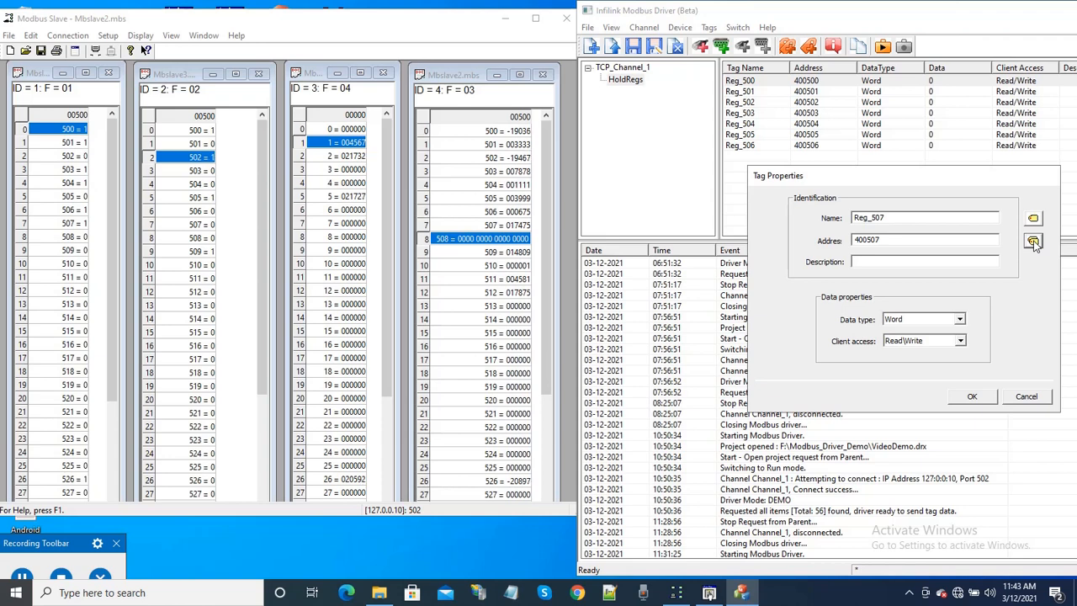
{"action": "left_click", "coordinate": [974, 398]}
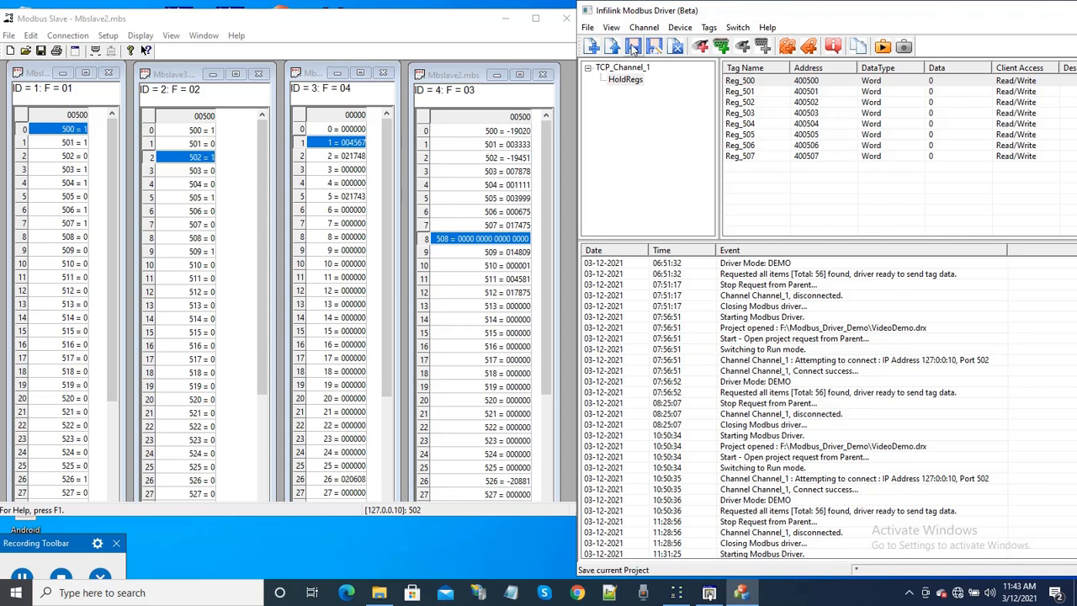
Save the driver project as P3 in the Modbus_Driver_Demo folder on Local Disk (F:).
{"action": "left_click", "coordinate": [587, 27]}
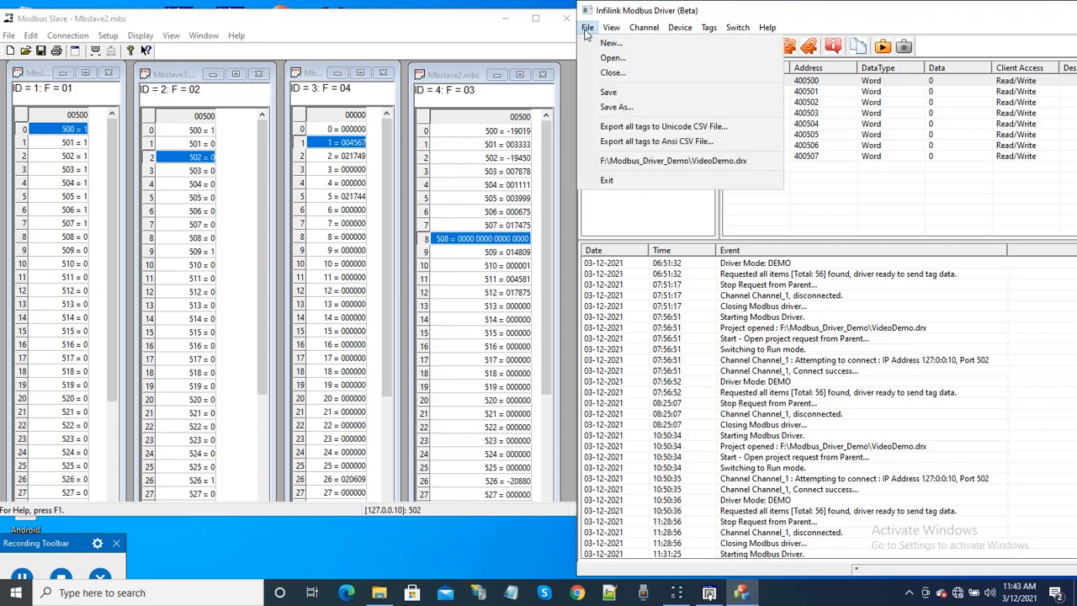
{"action": "left_click", "coordinate": [609, 93]}
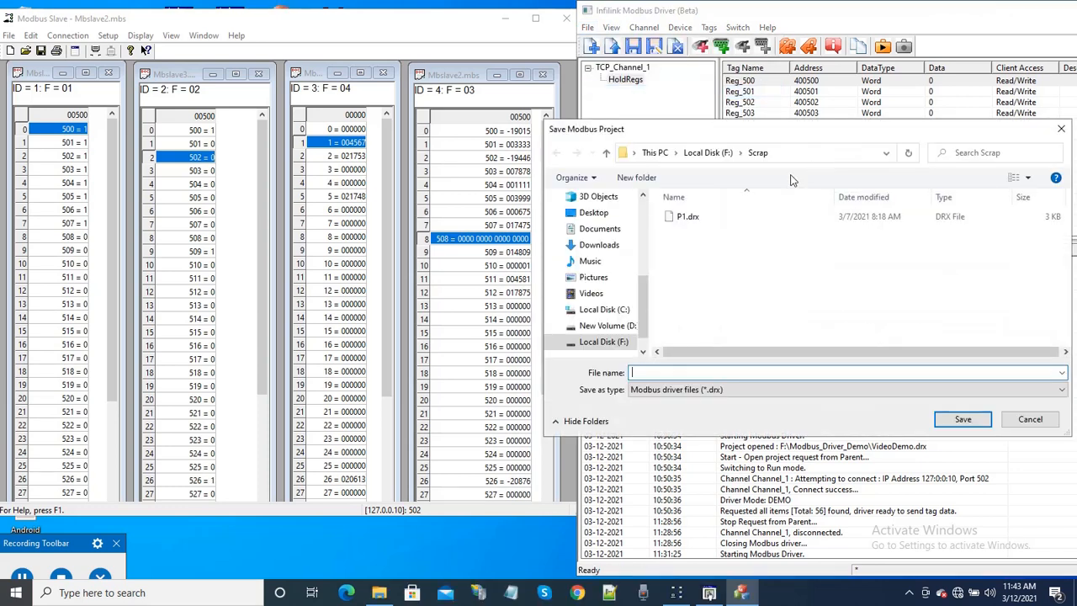
{"action": "left_click", "coordinate": [604, 341]}
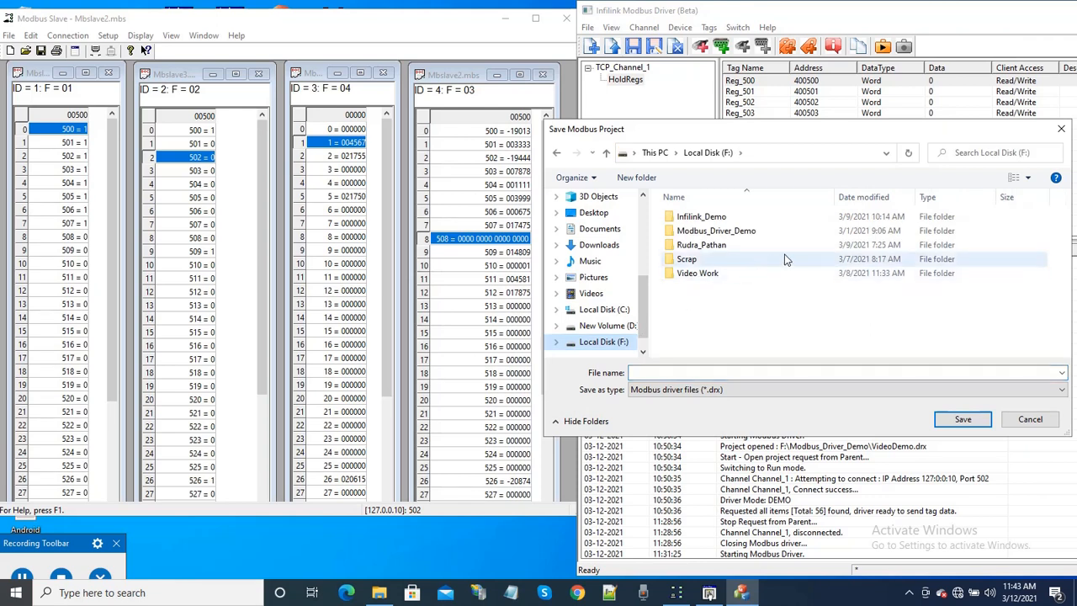
{"action": "double_click", "coordinate": [714, 232]}
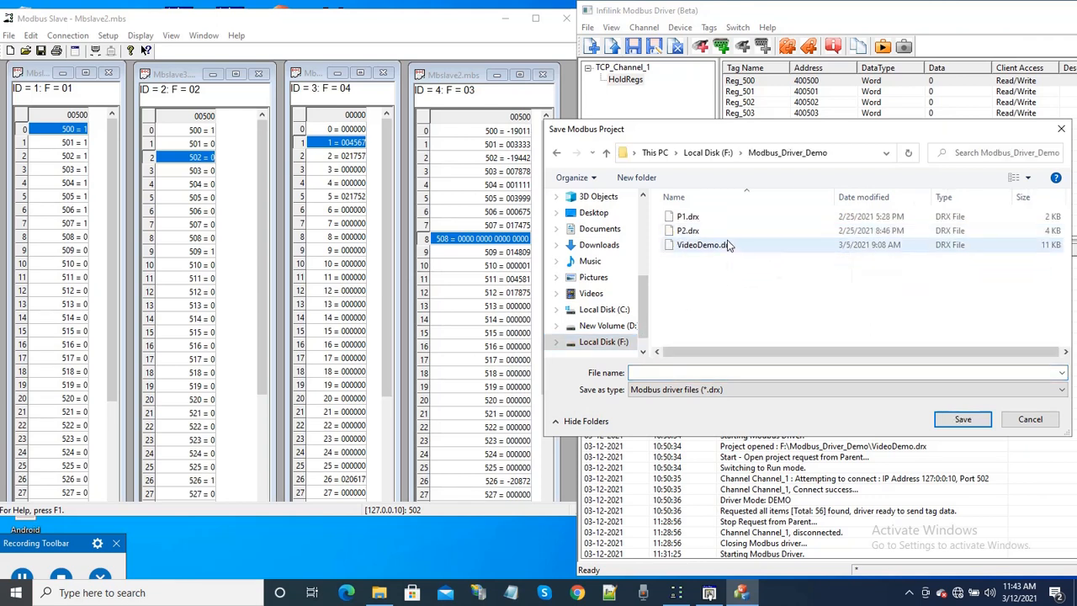
{"action": "left_click", "coordinate": [695, 373]}
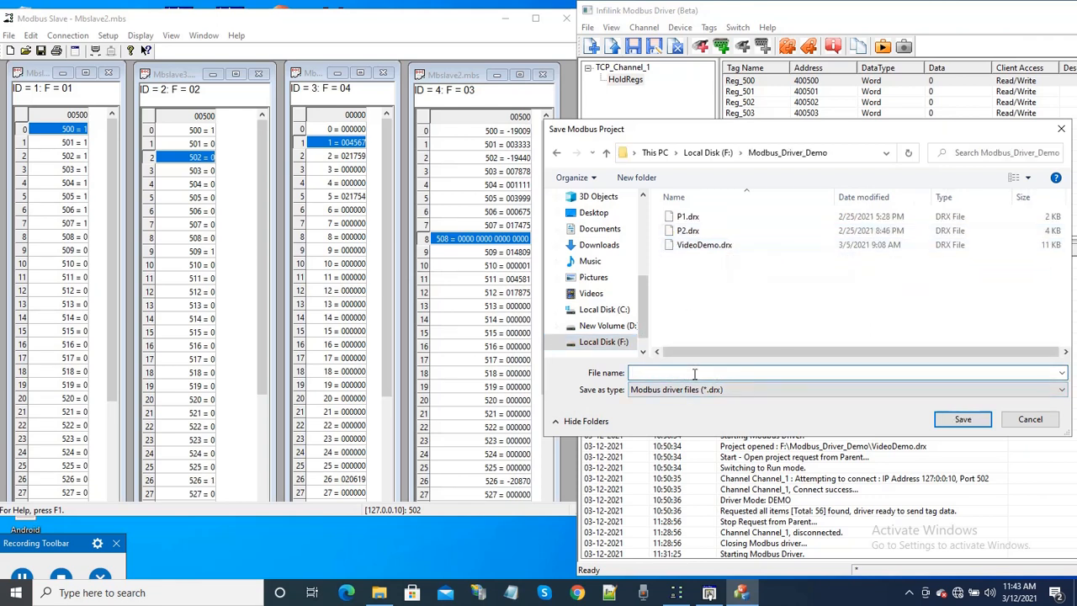
{"action": "type", "text": "P3"}
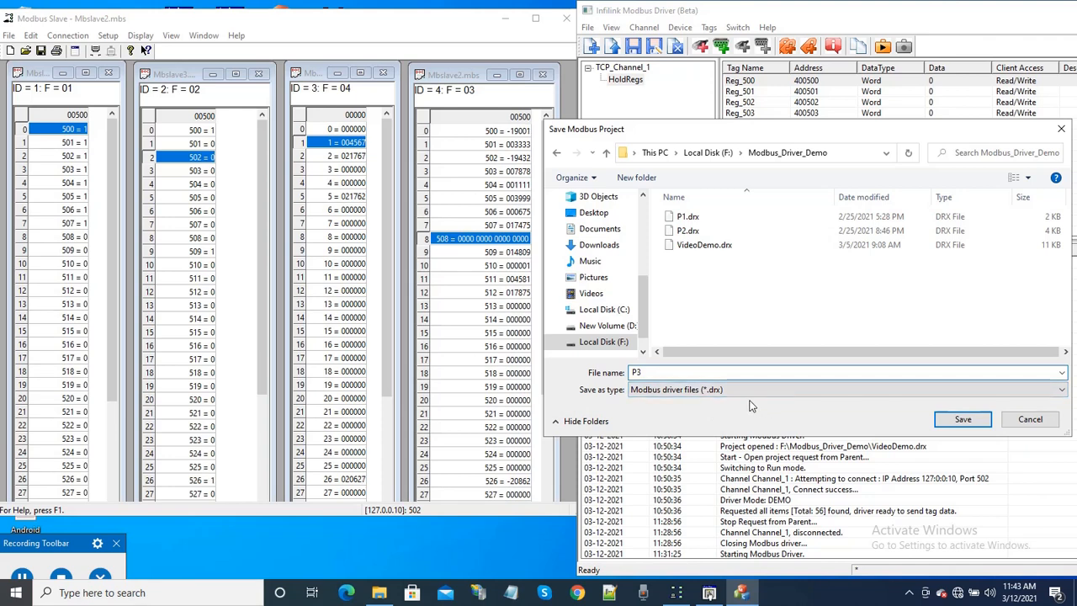
{"action": "left_click", "coordinate": [949, 422]}
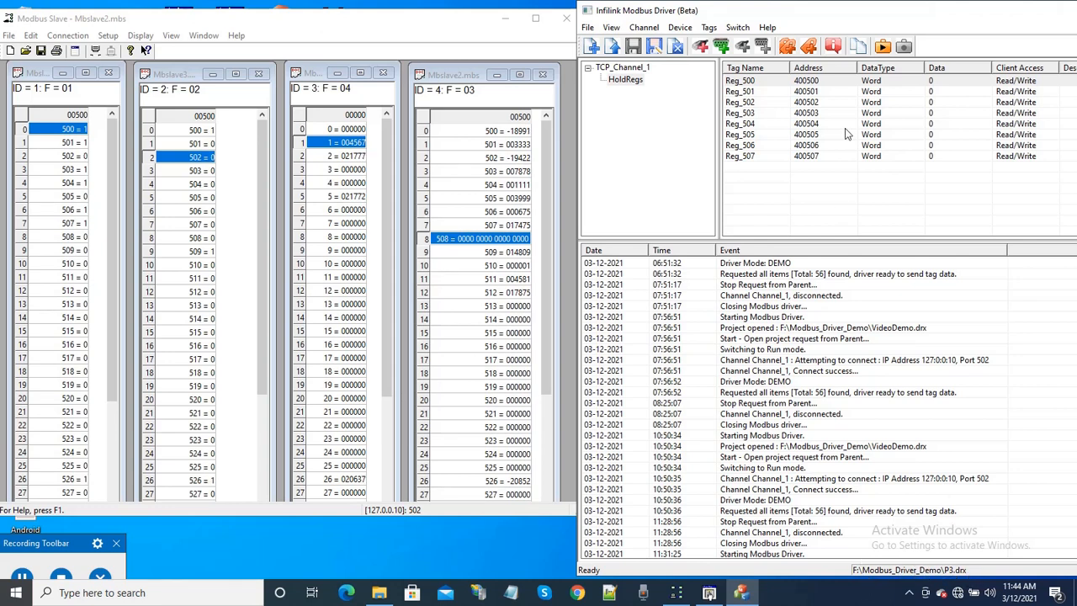
Switch the P3 project to run mode with the HoldRegs tags shown in the maximized driver window, and restore the window size.
{"action": "double_click", "coordinate": [926, 17]}
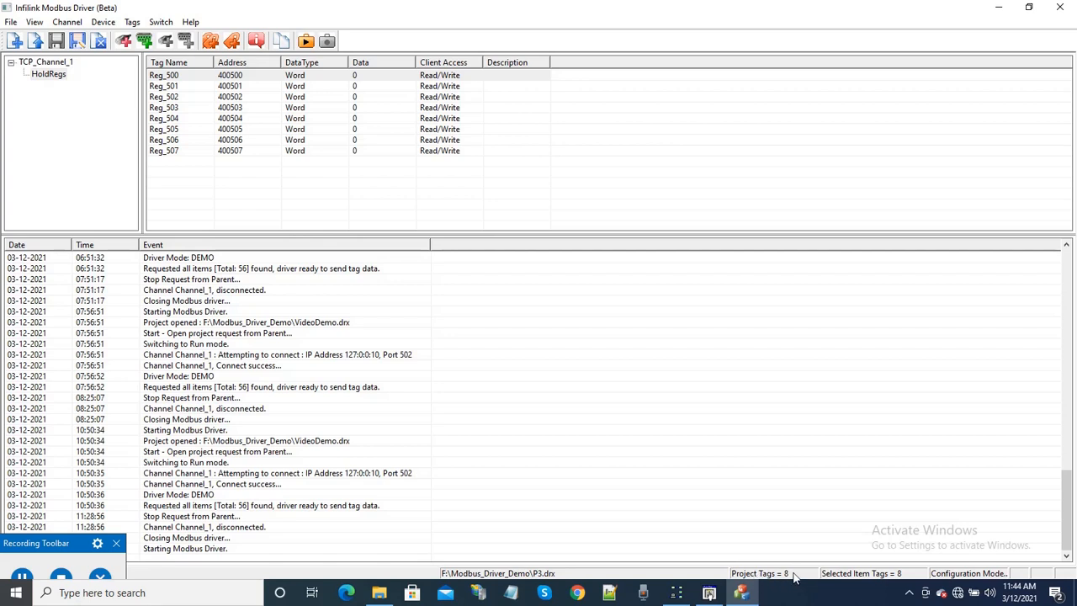
{"action": "left_click", "coordinate": [49, 76]}
{"action": "left_click", "coordinate": [308, 46]}
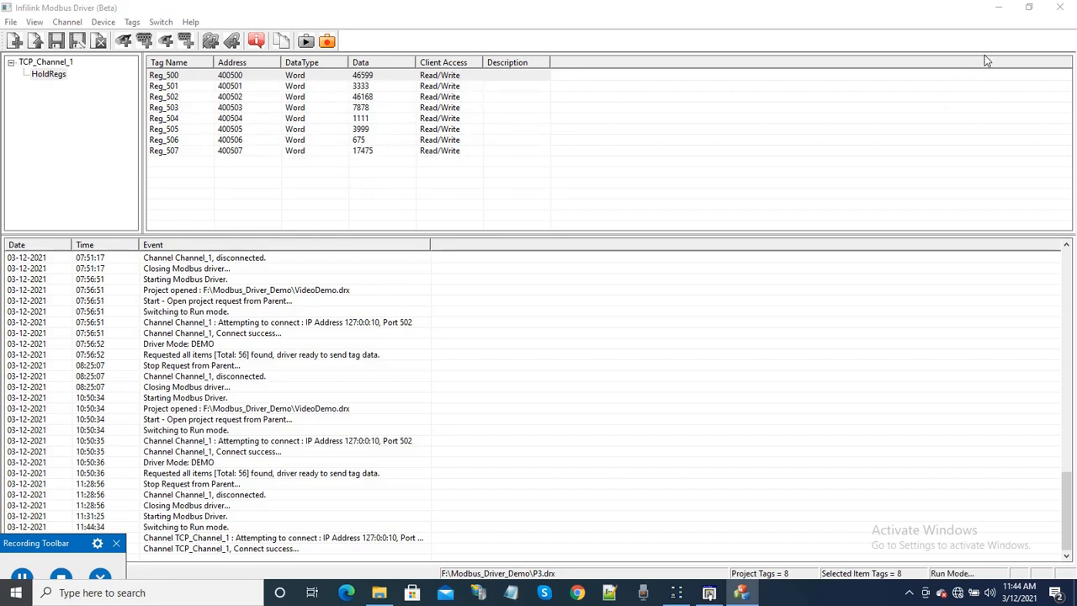
{"action": "left_click", "coordinate": [1028, 8]}
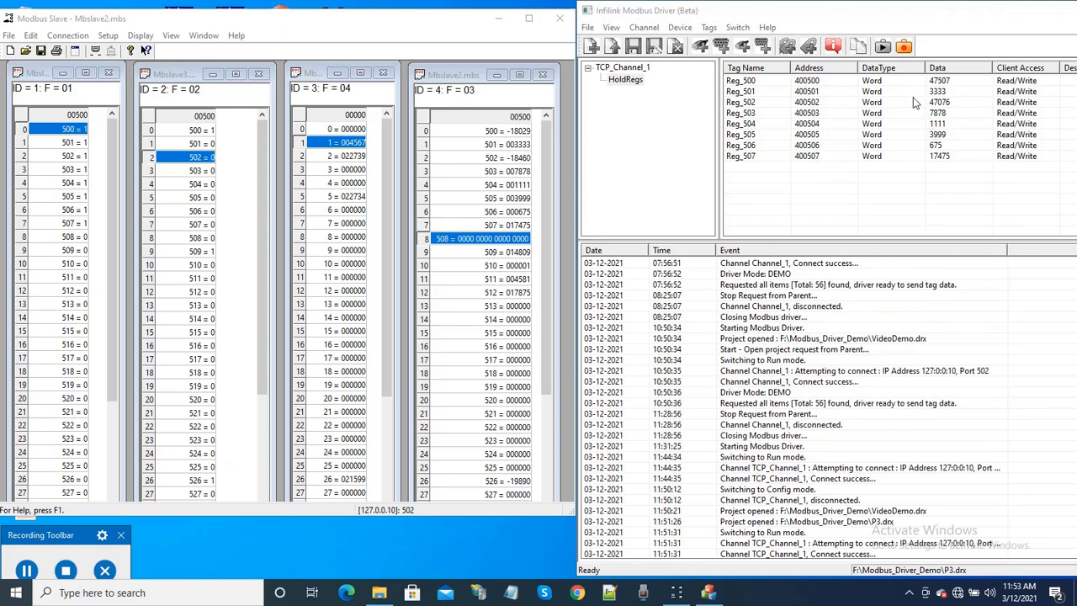
Return the driver to configuration mode and replace the open project with the recent project F:\Modbus_Driver_Demo\VideoDemo.drx.
{"action": "left_click", "coordinate": [905, 48]}
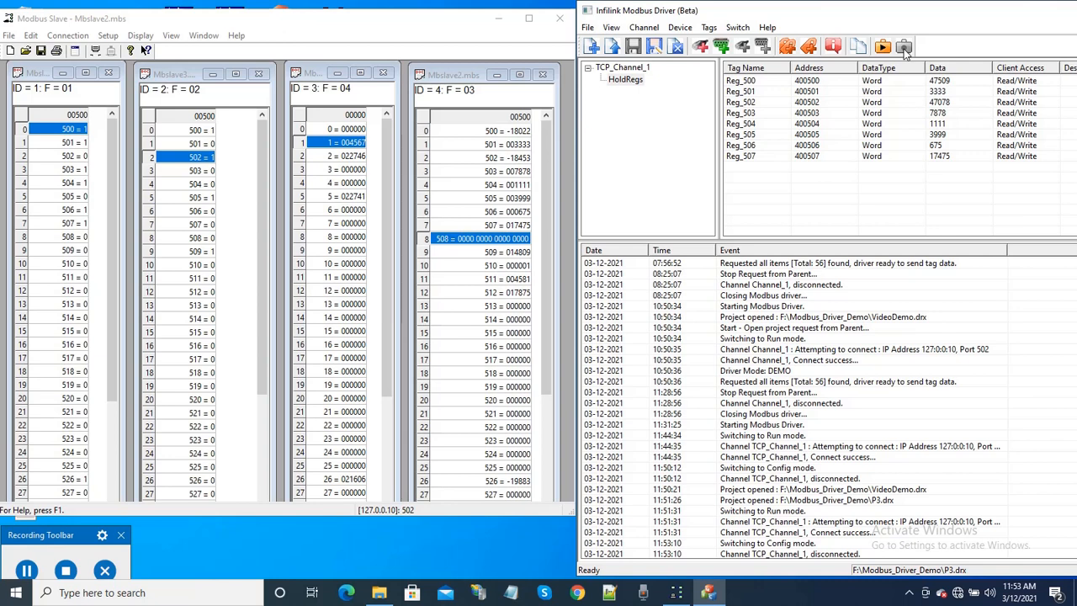
{"action": "left_click", "coordinate": [589, 28]}
{"action": "left_click", "coordinate": [614, 73]}
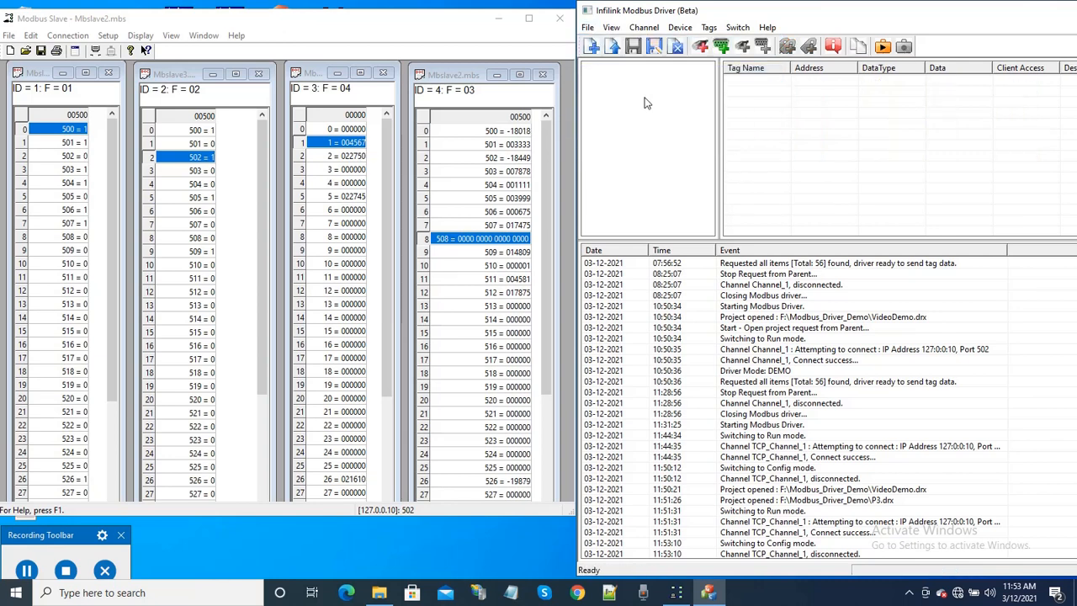
{"action": "left_click", "coordinate": [589, 28]}
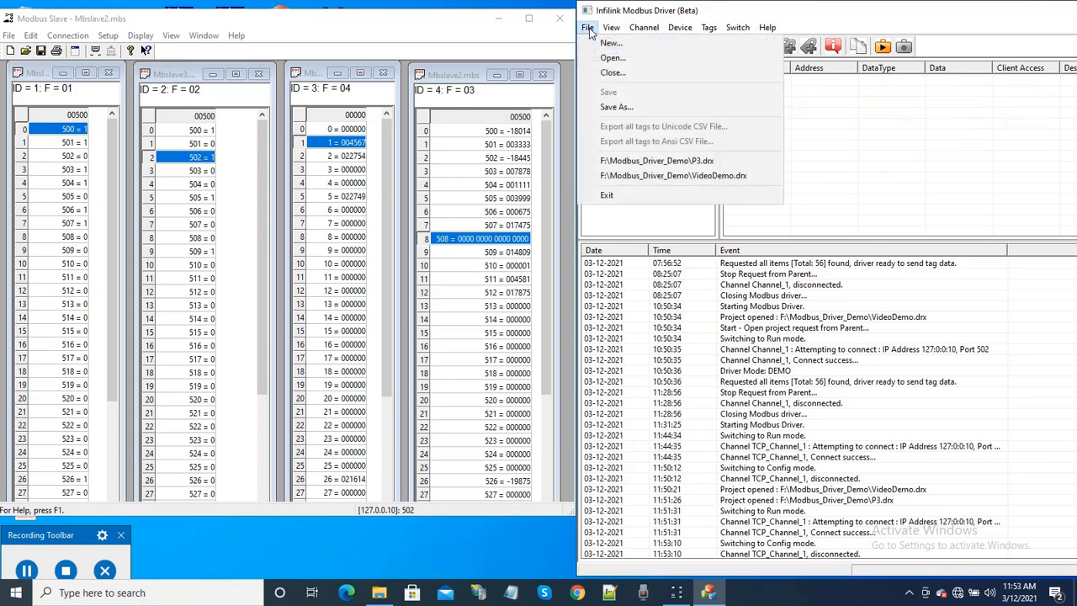
{"action": "left_click", "coordinate": [631, 177]}
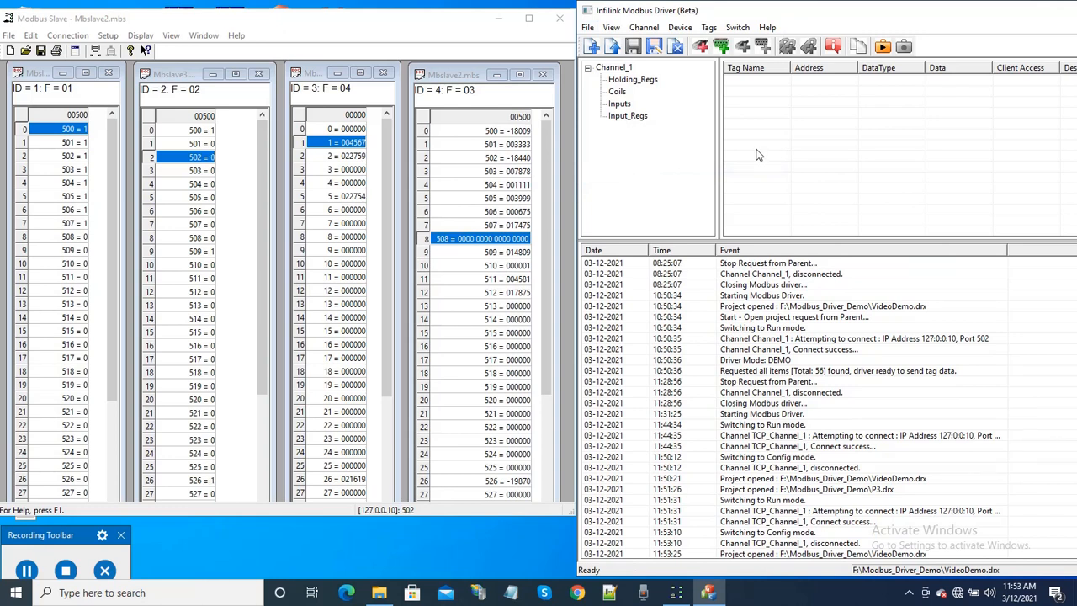
Look through Channel_1 and the tag lists of its Holding_Regs, Coils, Inputs and Input_Regs devices.
{"action": "left_click", "coordinate": [635, 70]}
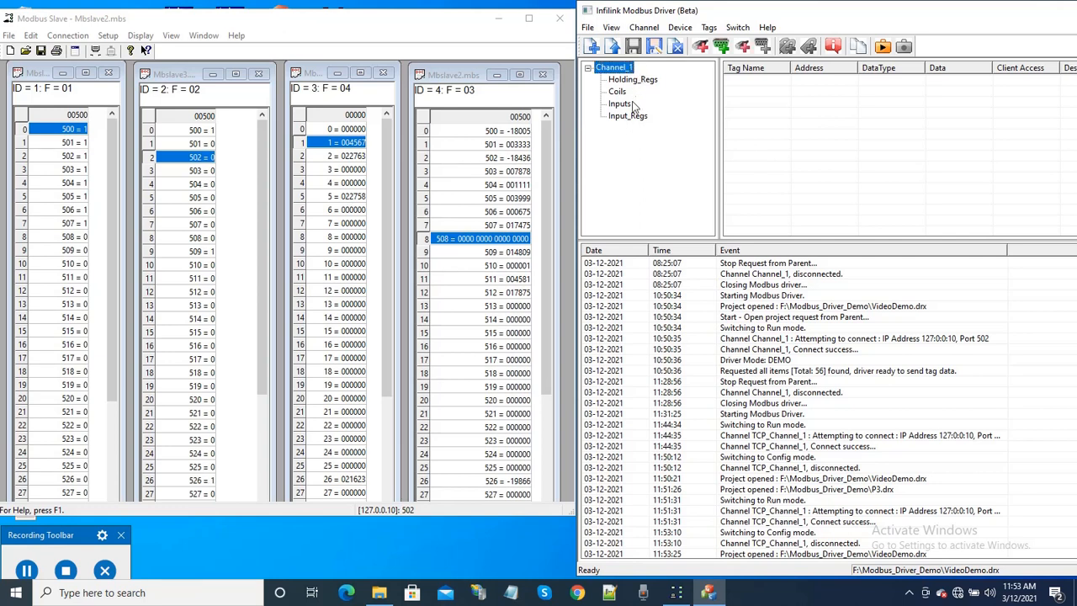
{"action": "left_click", "coordinate": [642, 81]}
{"action": "left_click", "coordinate": [619, 91]}
{"action": "left_click", "coordinate": [621, 104]}
{"action": "left_click", "coordinate": [627, 117]}
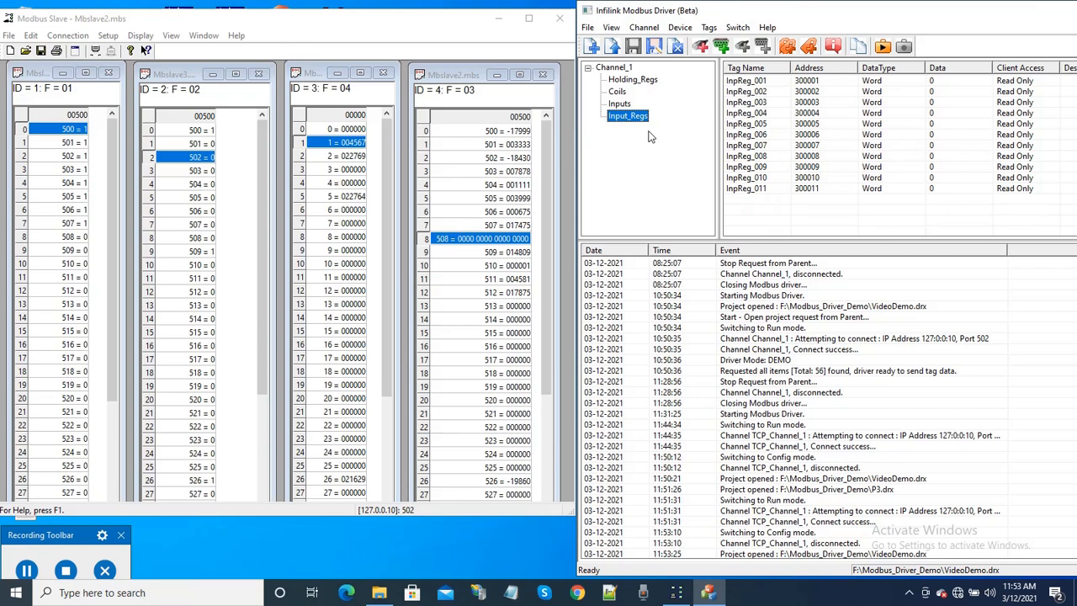
Review the identification, network interface and optimization properties of Channel_1, leaving them without making changes.
{"action": "left_click", "coordinate": [620, 69]}
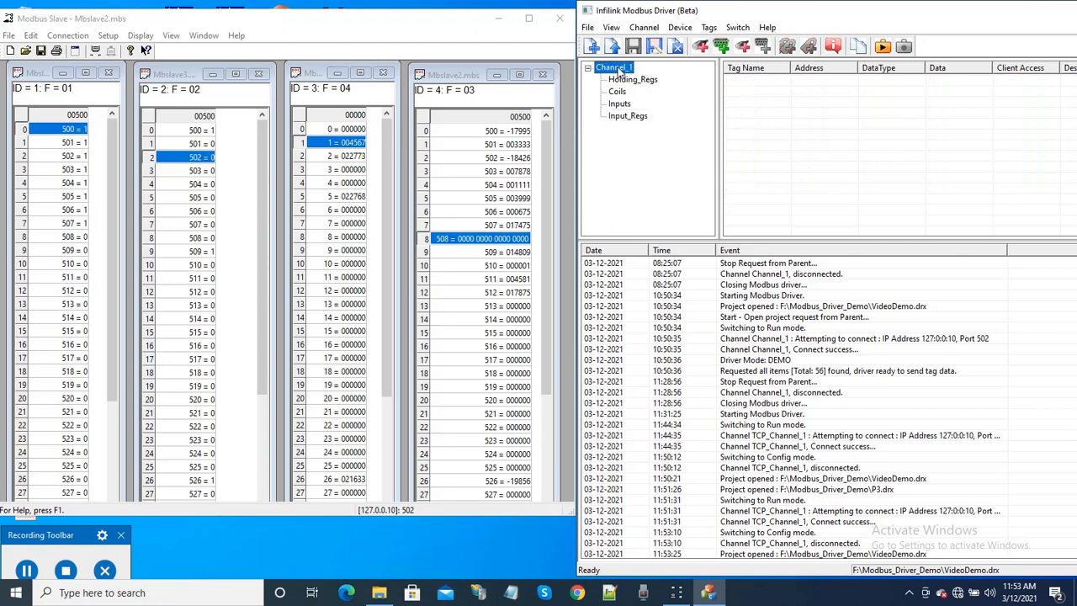
{"action": "double_click", "coordinate": [621, 69]}
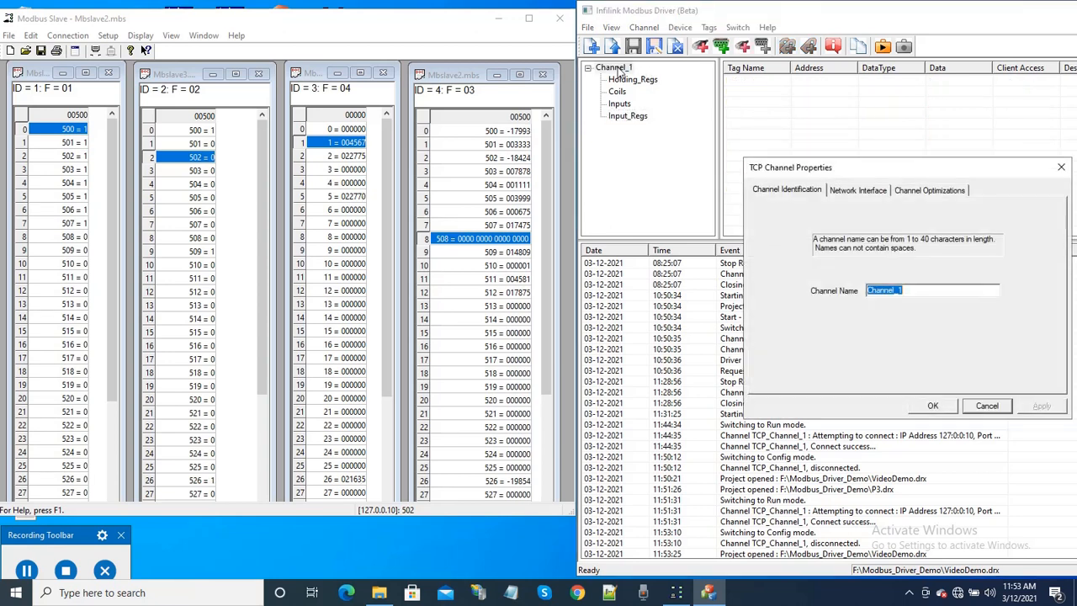
{"action": "left_click_drag", "start_coordinate": [874, 171], "coordinate": [864, 158]}
{"action": "left_click", "coordinate": [855, 175]}
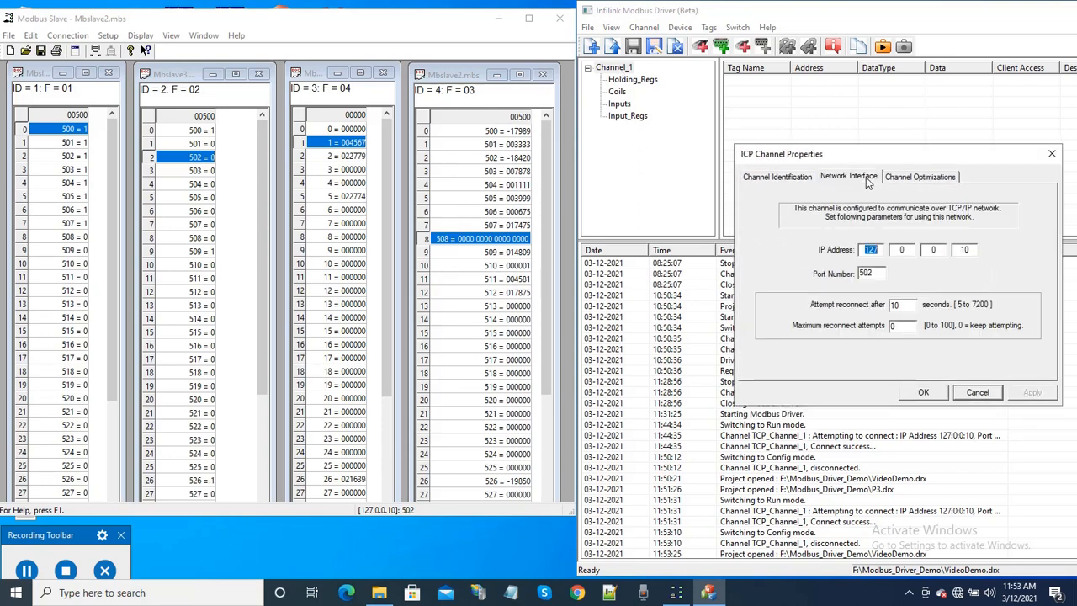
{"action": "left_click", "coordinate": [924, 177]}
{"action": "left_click", "coordinate": [854, 177]}
{"action": "left_click", "coordinate": [784, 178]}
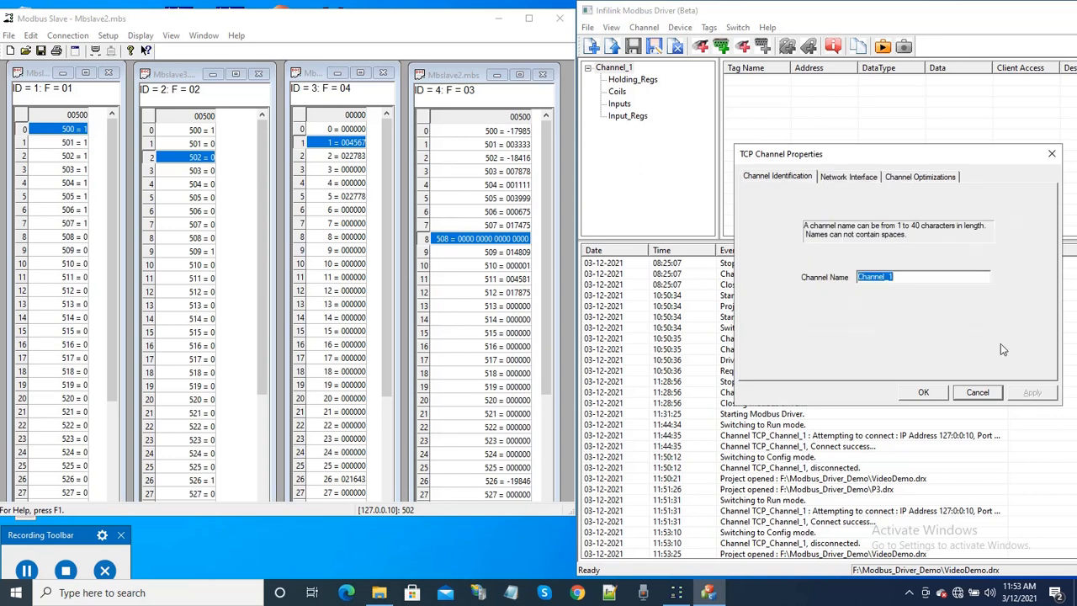
{"action": "left_click", "coordinate": [978, 396]}
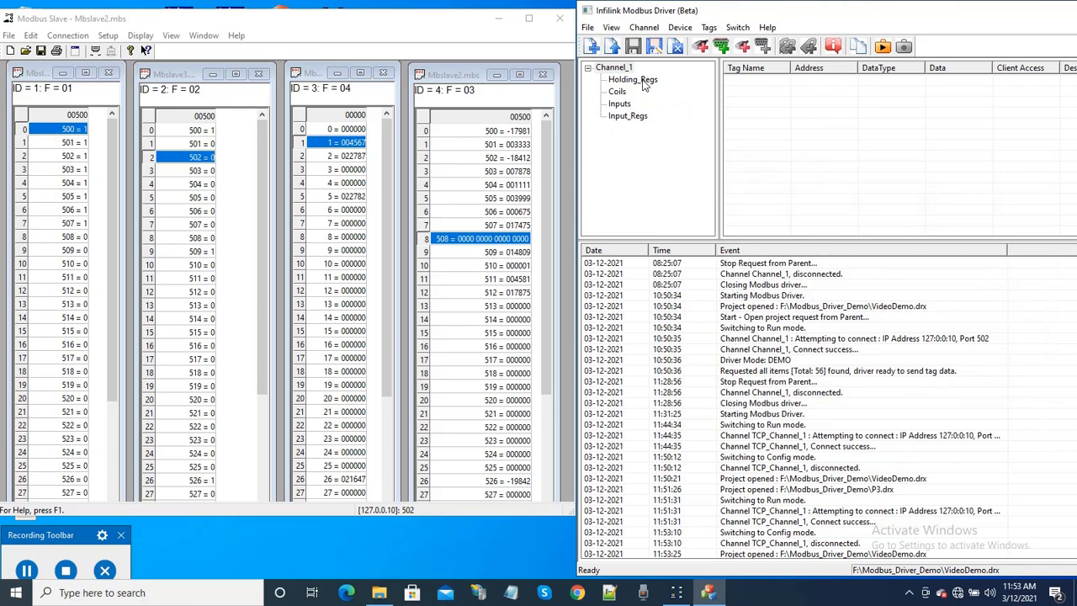
Review the name, device ID and demotion properties of the Holding_Regs device, and exit without changes.
{"action": "left_click", "coordinate": [651, 82]}
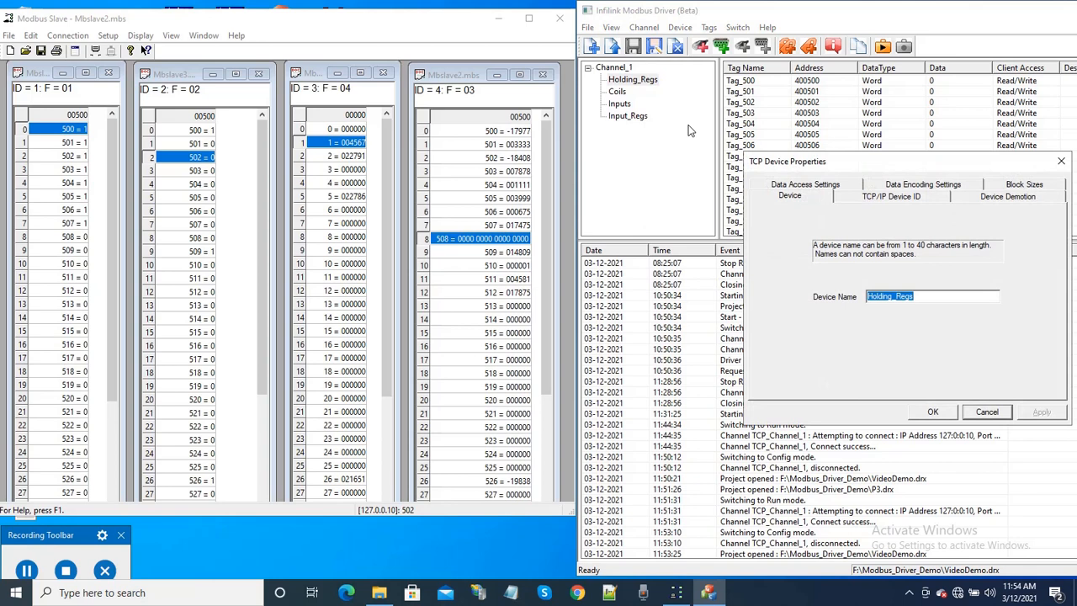
{"action": "left_click", "coordinate": [885, 199]}
{"action": "left_click", "coordinate": [994, 199]}
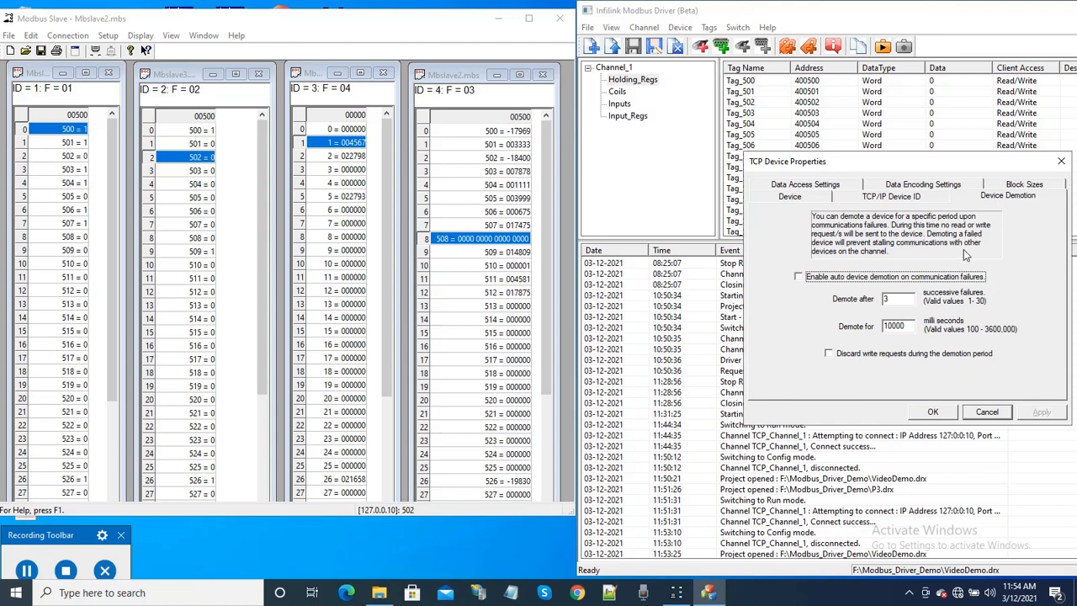
{"action": "left_click", "coordinate": [1002, 414]}
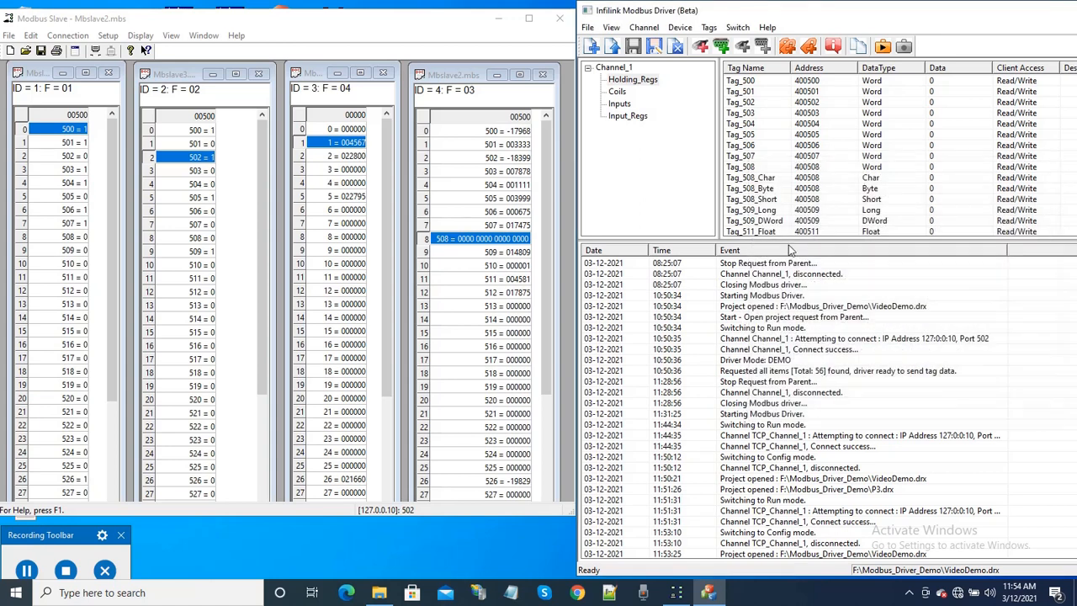
Inspect the tag properties of Tag_500 in Holding_Regs and close them without changes.
{"action": "left_click", "coordinate": [775, 84]}
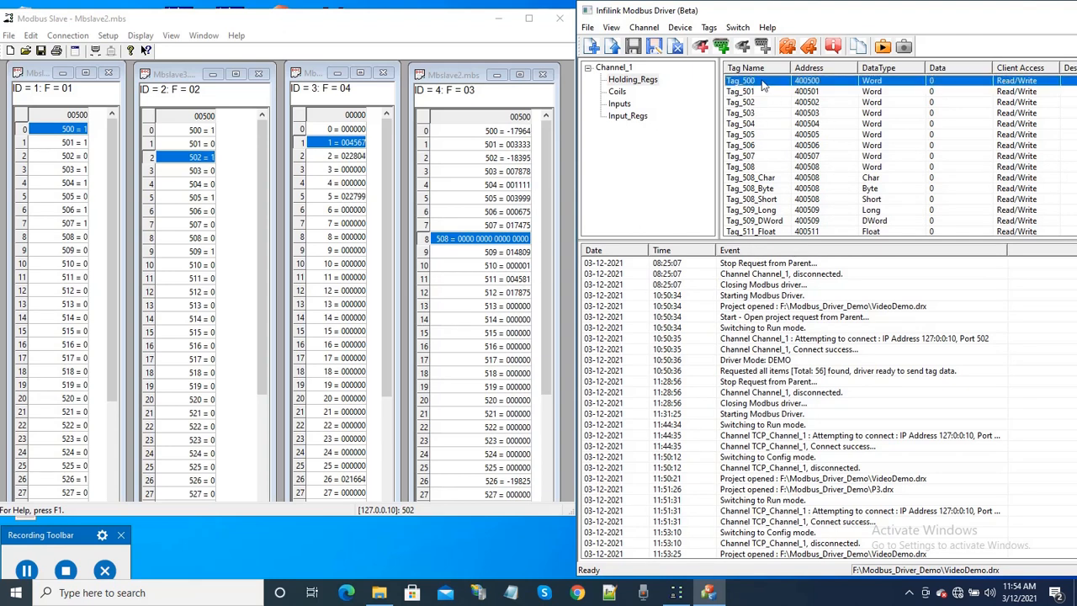
{"action": "double_click", "coordinate": [765, 84]}
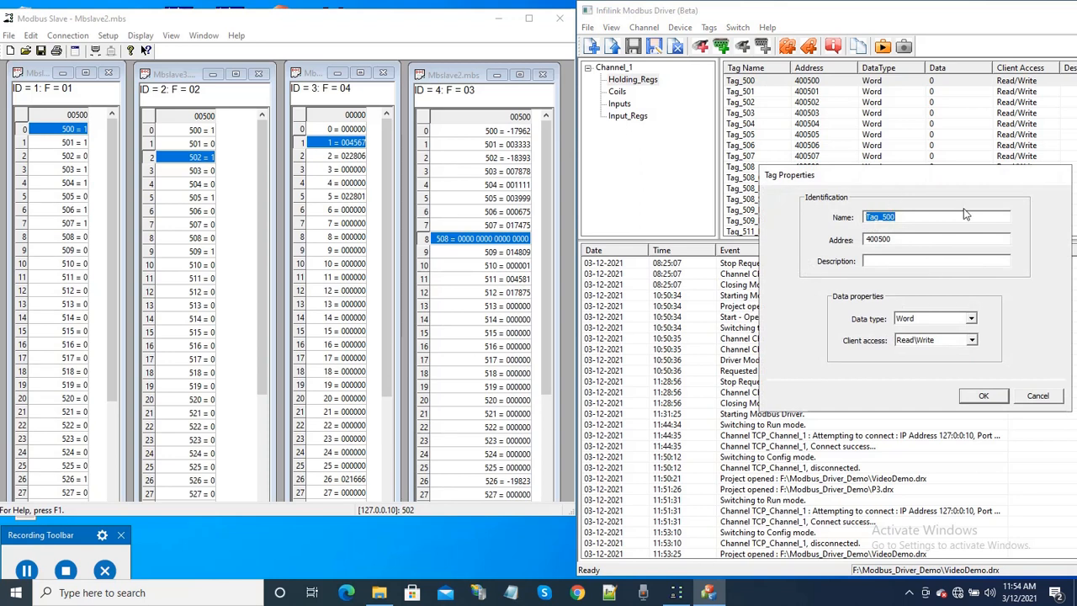
{"action": "left_click_drag", "start_coordinate": [906, 174], "coordinate": [873, 161]}
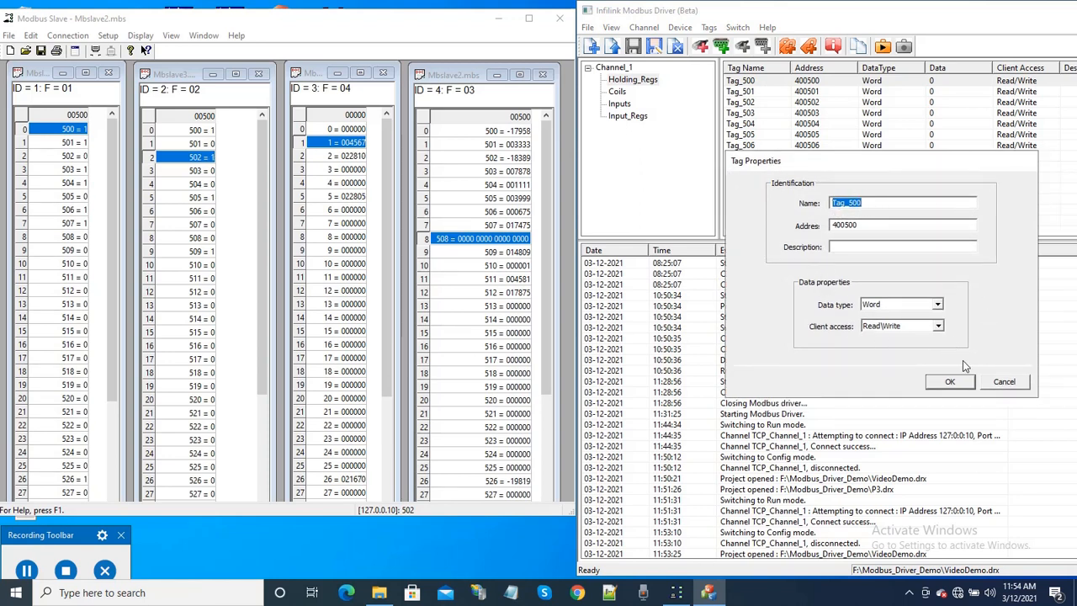
{"action": "left_click", "coordinate": [1005, 384]}
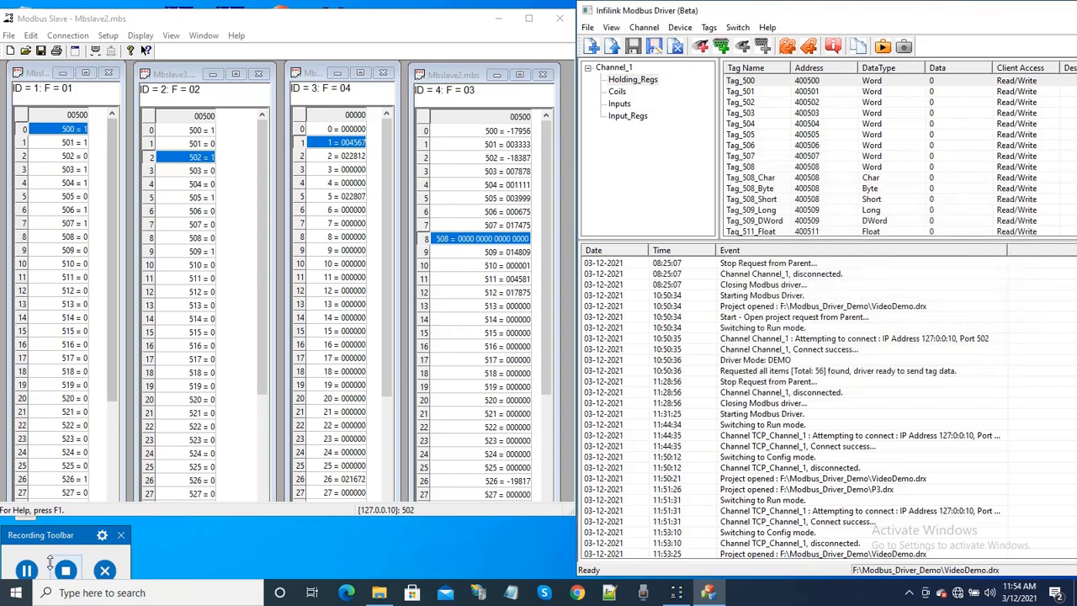
Examine the tag lists of the Coils and Inputs devices under Channel_1.
{"action": "left_click", "coordinate": [618, 91]}
{"action": "left_click", "coordinate": [619, 92]}
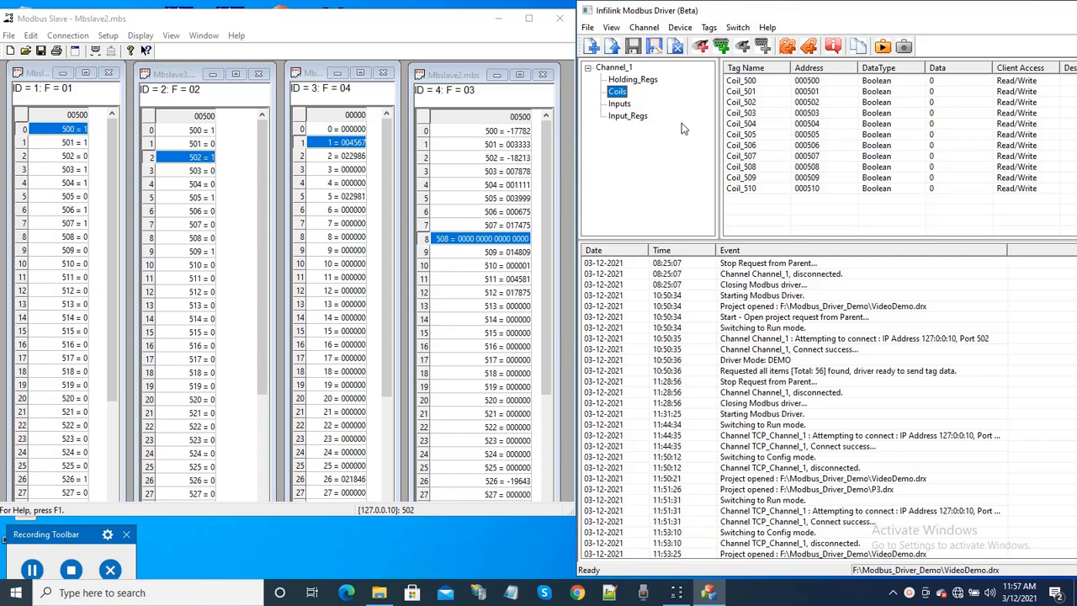
{"action": "left_click", "coordinate": [622, 104]}
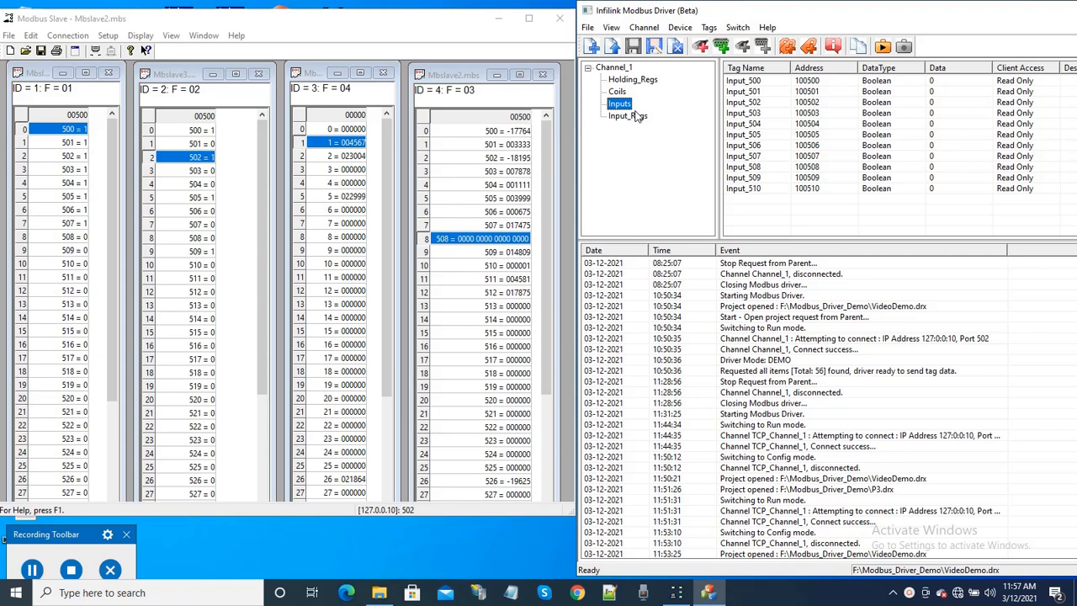
Compare the client access of the Coils tags with that of the Inputs tags.
{"action": "left_click", "coordinate": [618, 90]}
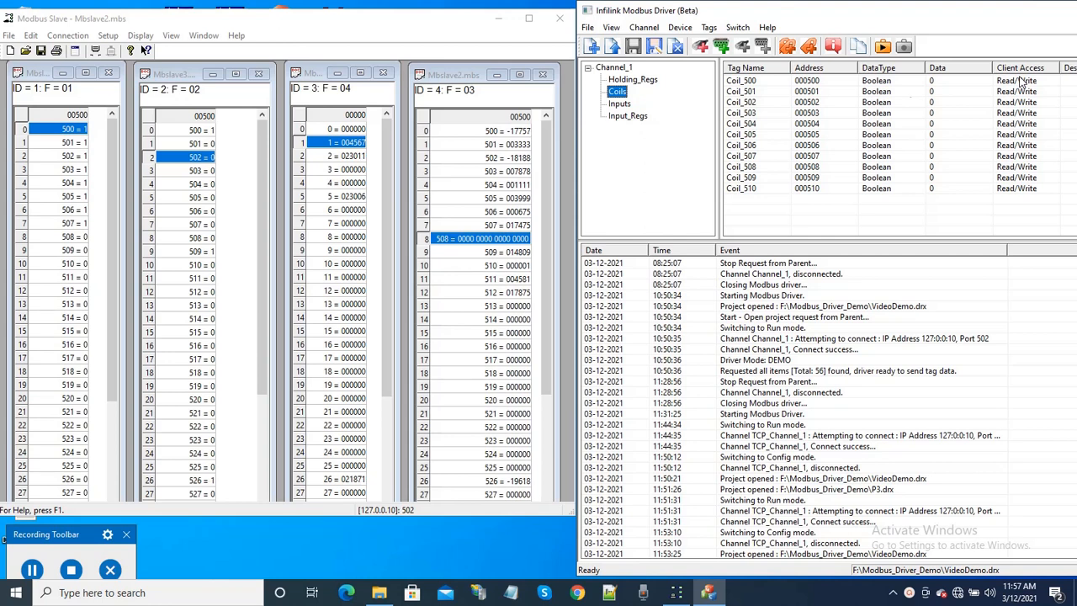
{"action": "left_click", "coordinate": [626, 104]}
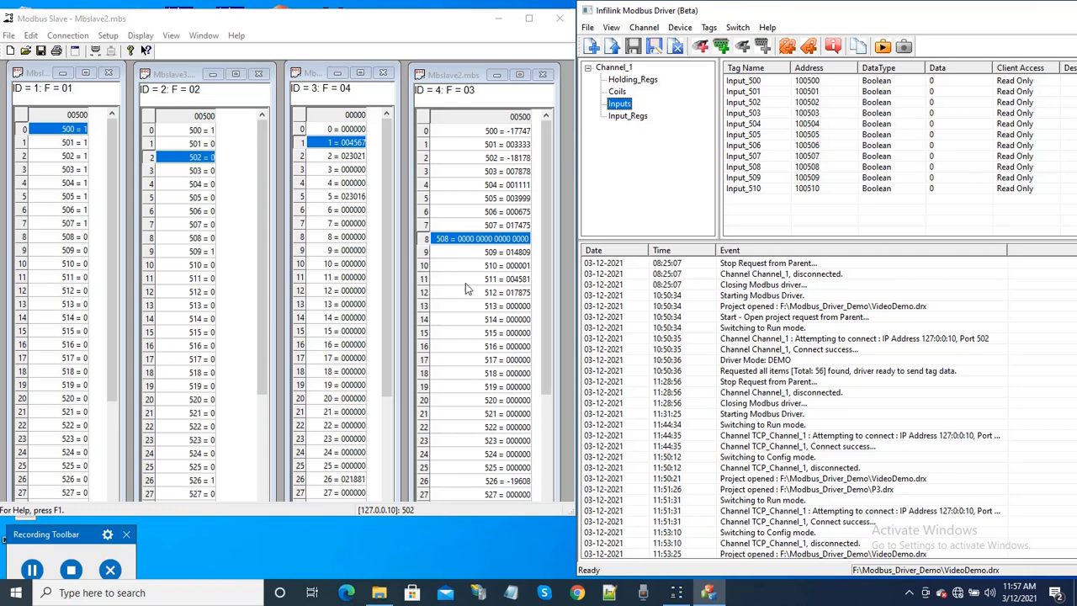
{"action": "left_click", "coordinate": [34, 571]}
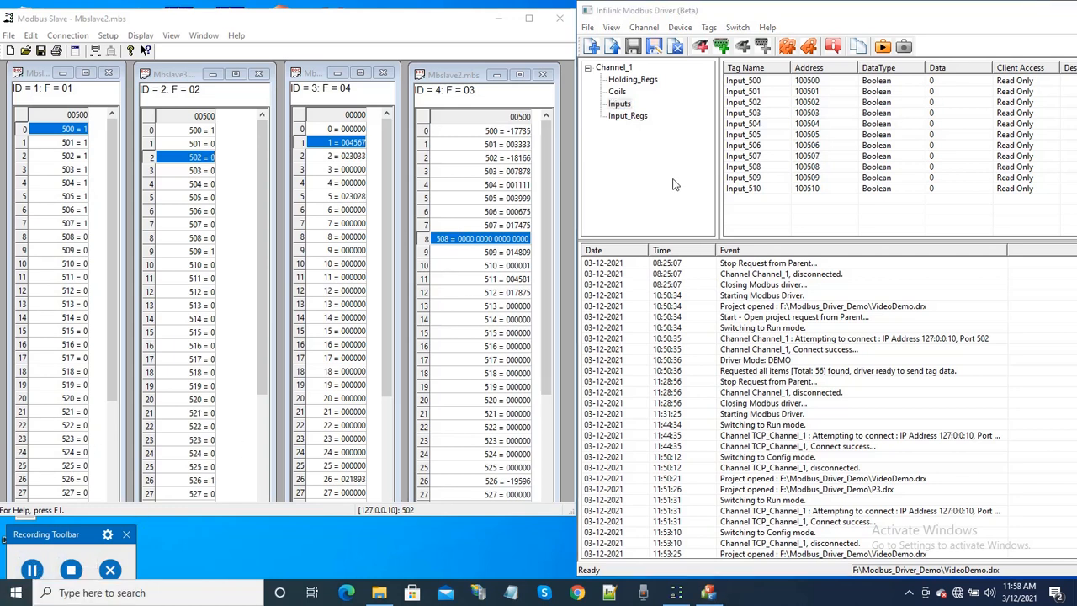
Examine the addresses and data types of the Holding_Regs tags from Tag_500 through Tag_508_Char.
{"action": "left_click", "coordinate": [638, 80]}
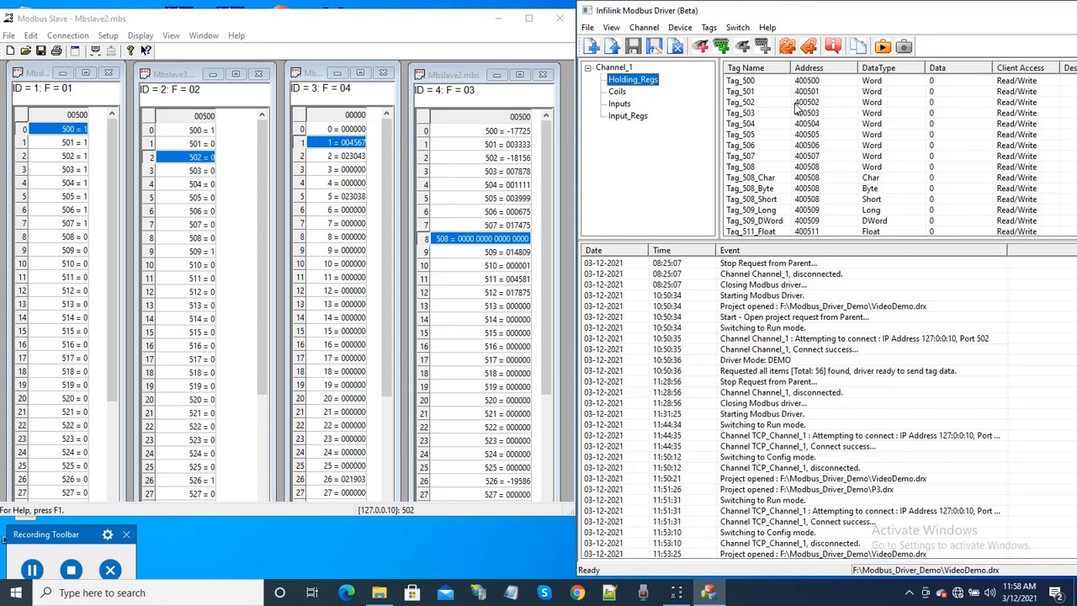
{"action": "left_click", "coordinate": [747, 82]}
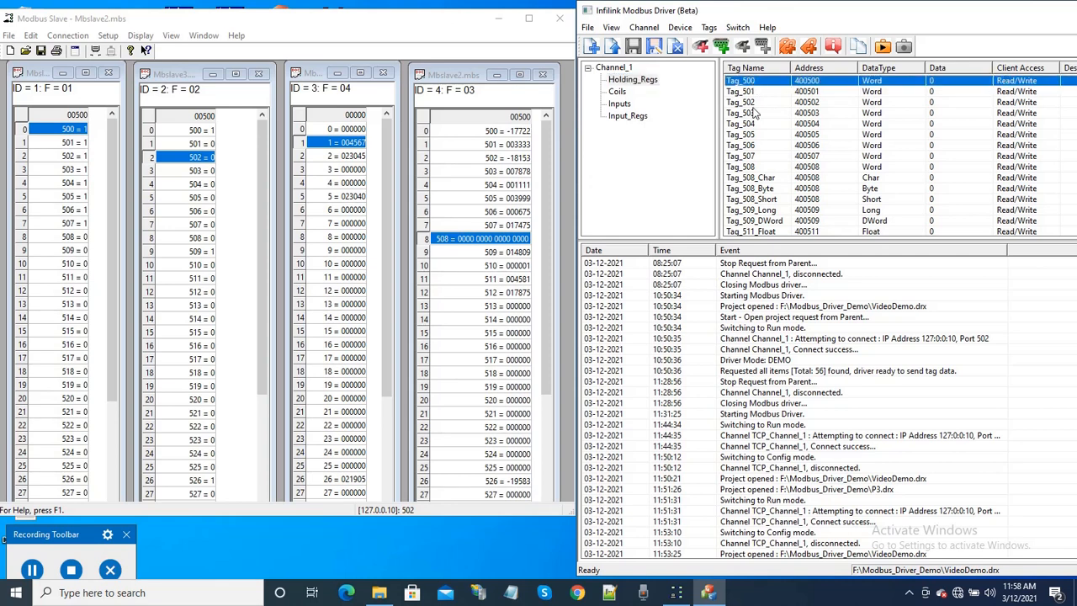
{"action": "left_click", "coordinate": [754, 170]}
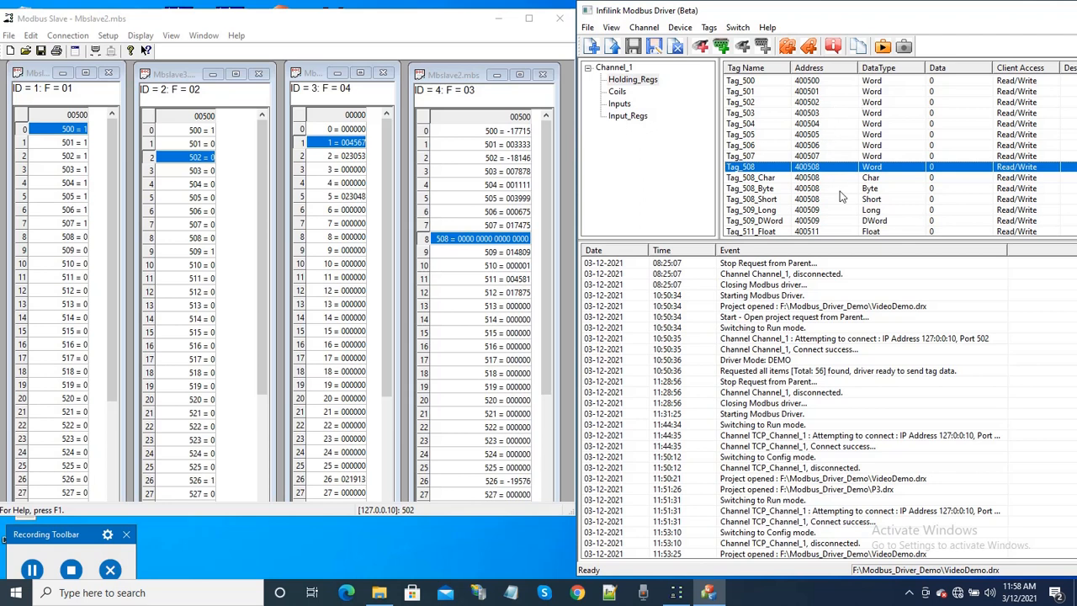
{"action": "scroll", "coordinate": [869, 158], "scroll_direction": "down", "scroll_amount": 3}
{"action": "scroll", "coordinate": [810, 116], "scroll_direction": "up", "scroll_amount": 1}
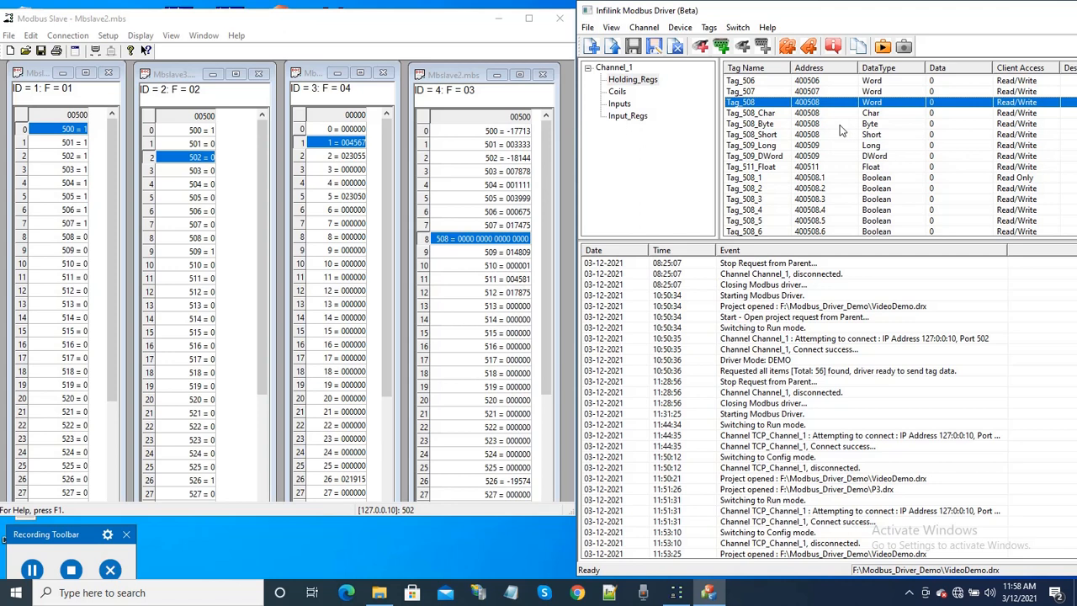
{"action": "left_click", "coordinate": [766, 116]}
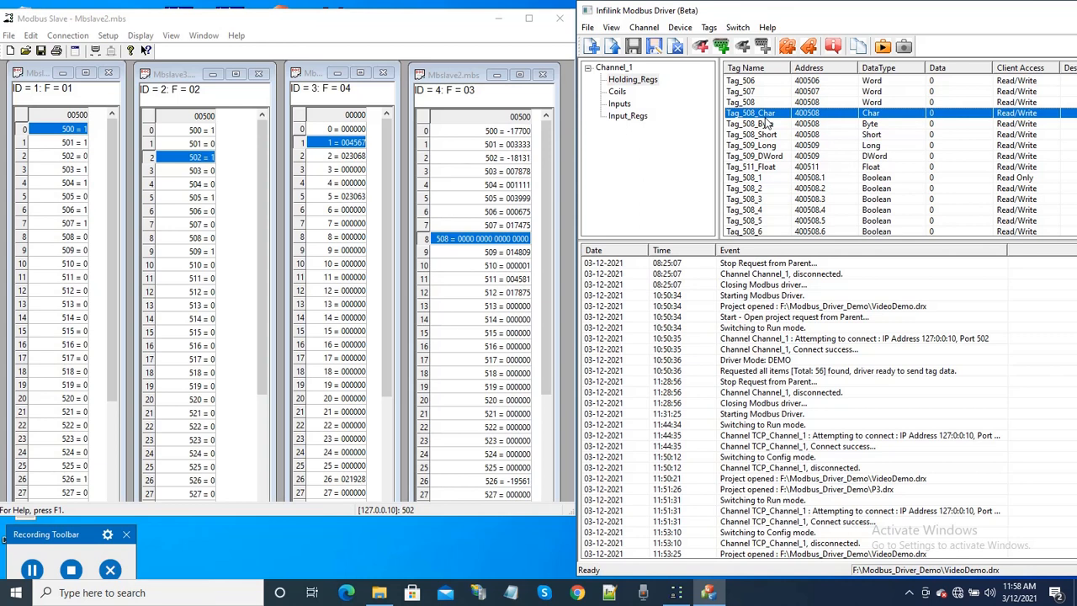
Examine the Boolean bit tags of register 400508 and the Tag_511_Float tag in Holding_Regs.
{"action": "left_click", "coordinate": [754, 179]}
{"action": "scroll", "coordinate": [923, 133], "scroll_direction": "down", "scroll_amount": 2}
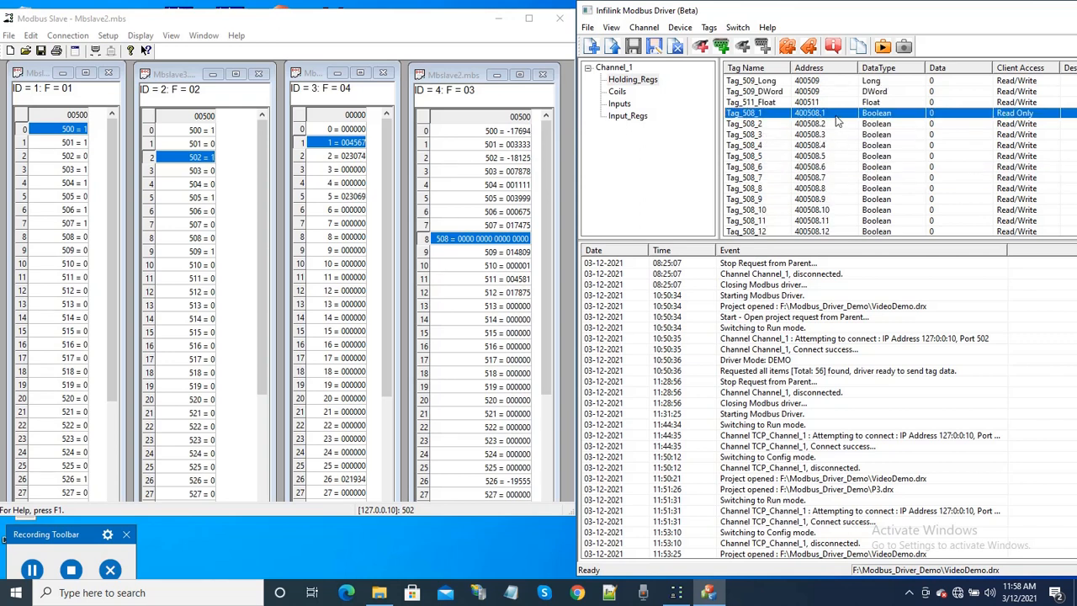
{"action": "scroll", "coordinate": [837, 145], "scroll_direction": "down", "scroll_amount": 1}
{"action": "scroll", "coordinate": [838, 141], "scroll_direction": "up", "scroll_amount": 2}
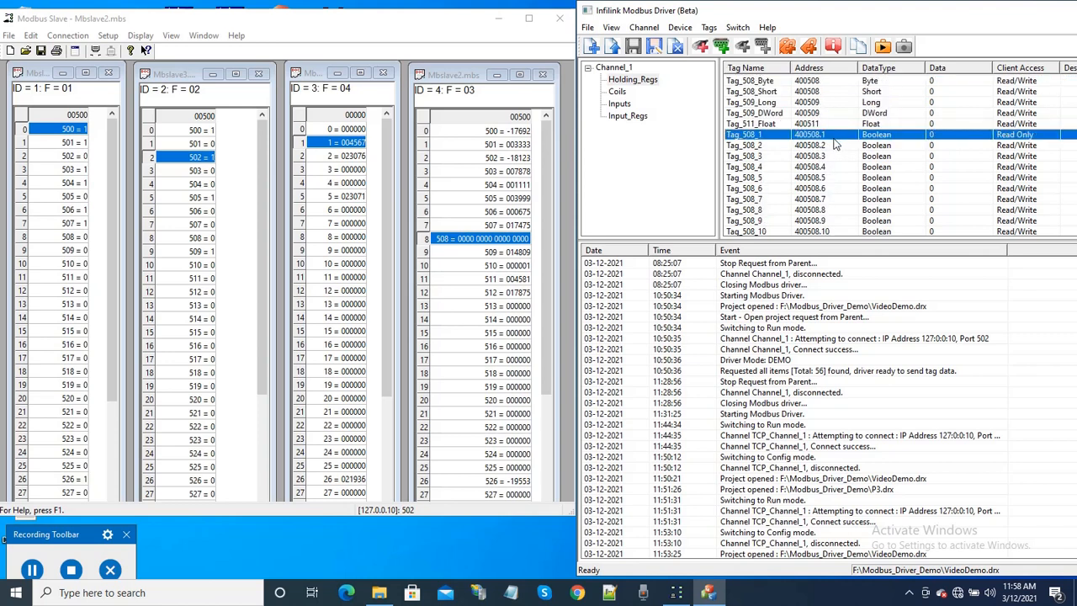
{"action": "scroll", "coordinate": [843, 139], "scroll_direction": "down", "scroll_amount": 2}
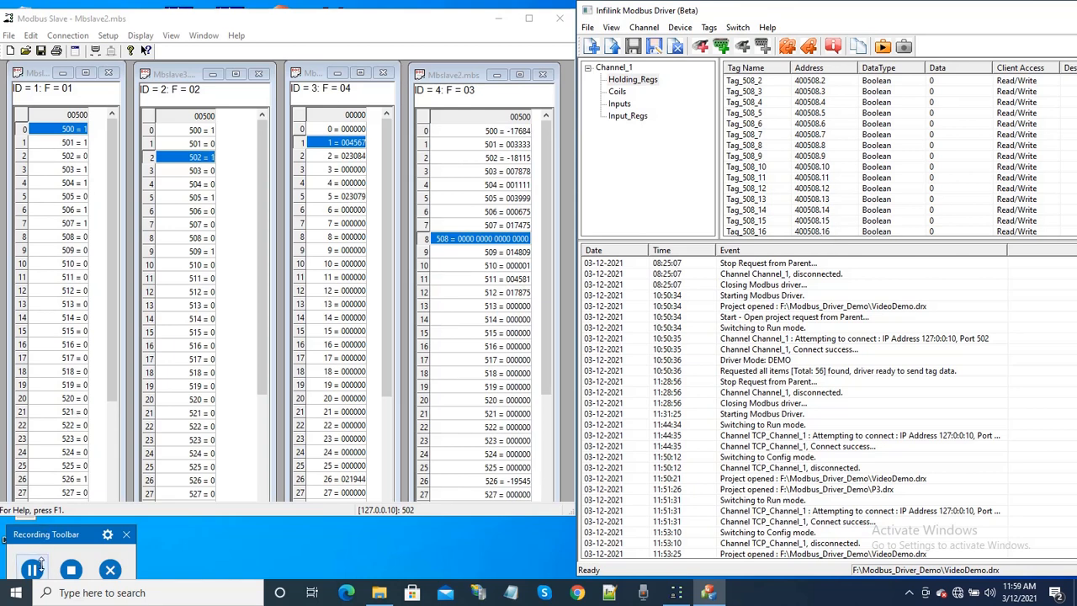
{"action": "left_click", "coordinate": [812, 82]}
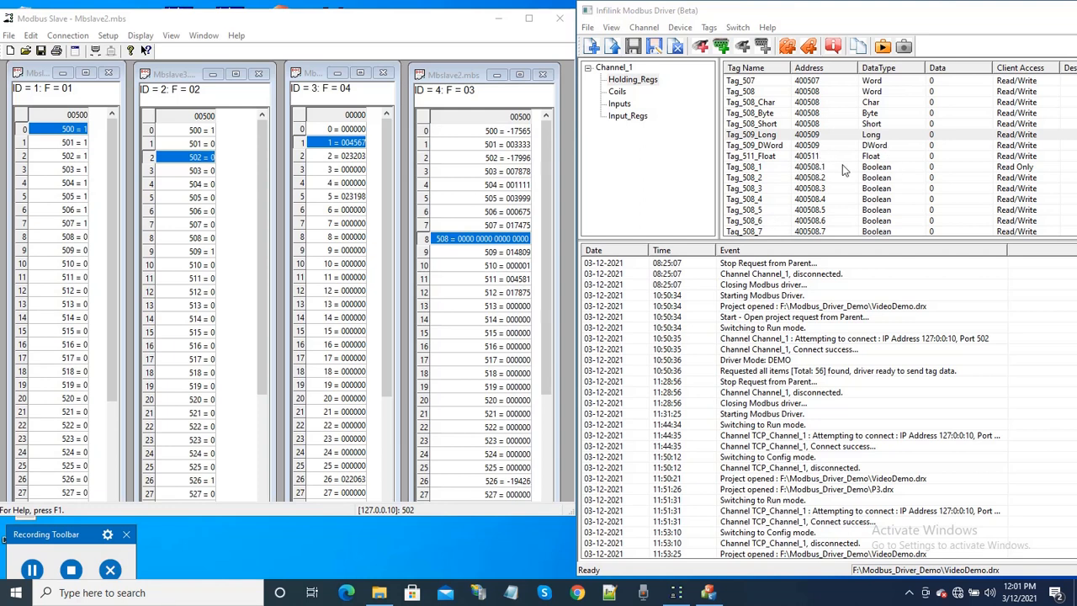
{"action": "left_click", "coordinate": [780, 158]}
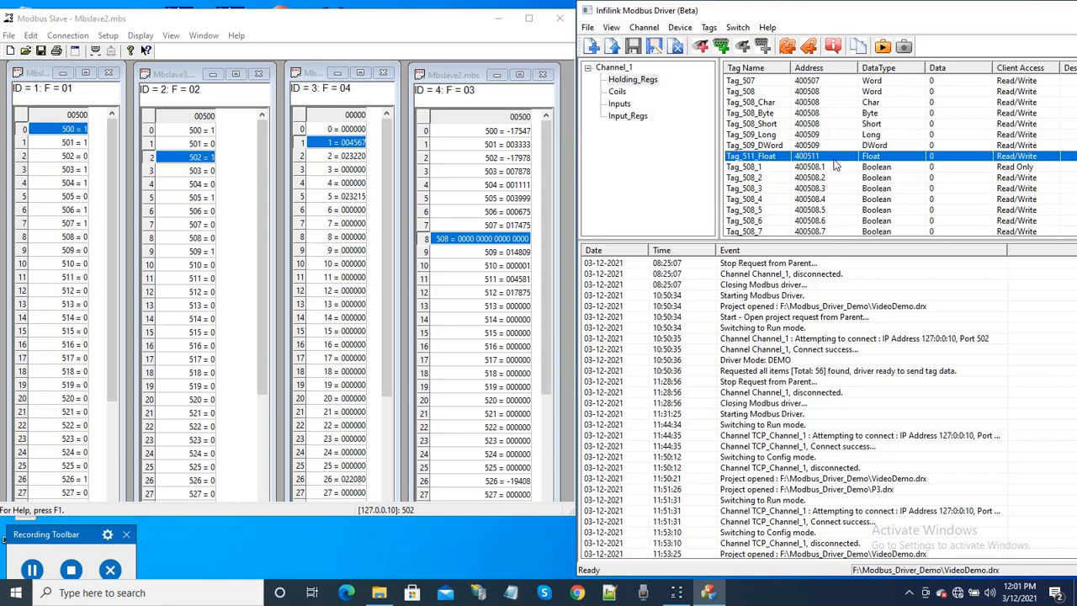
{"action": "left_click", "coordinate": [32, 571]}
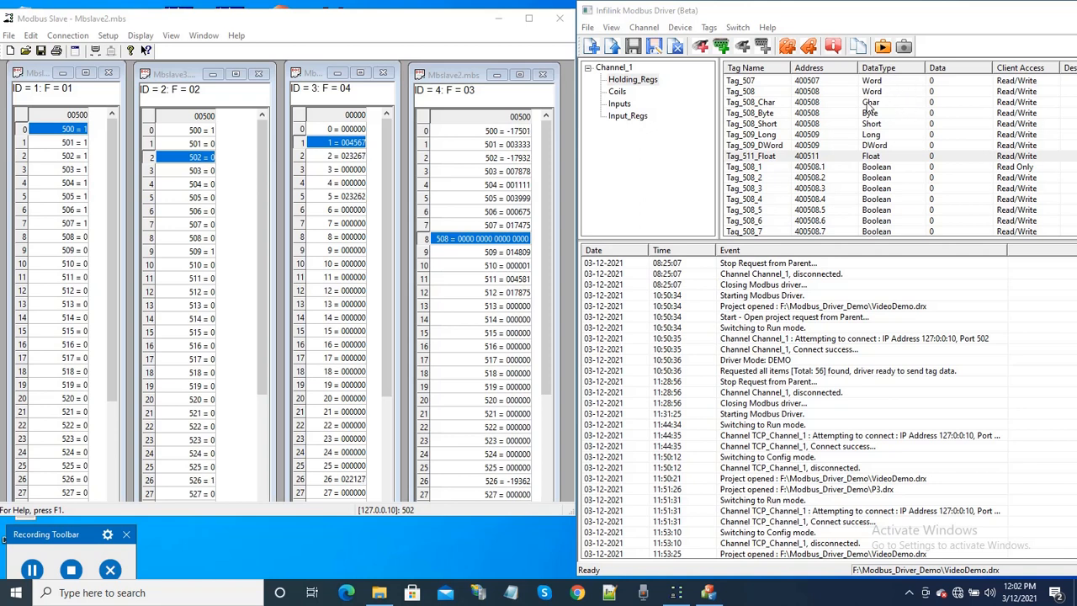
Run the VideoDemo driver project to check the live Holding_Regs tag data, and return it to configuration mode.
{"action": "left_click", "coordinate": [883, 48]}
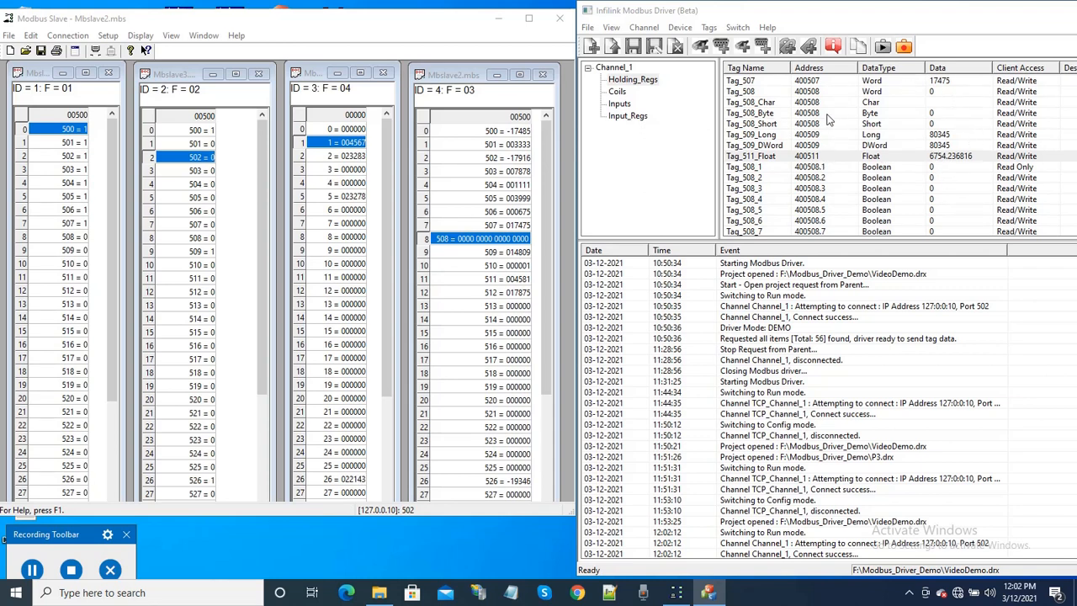
{"action": "scroll", "coordinate": [946, 150], "scroll_direction": "up", "scroll_amount": 3}
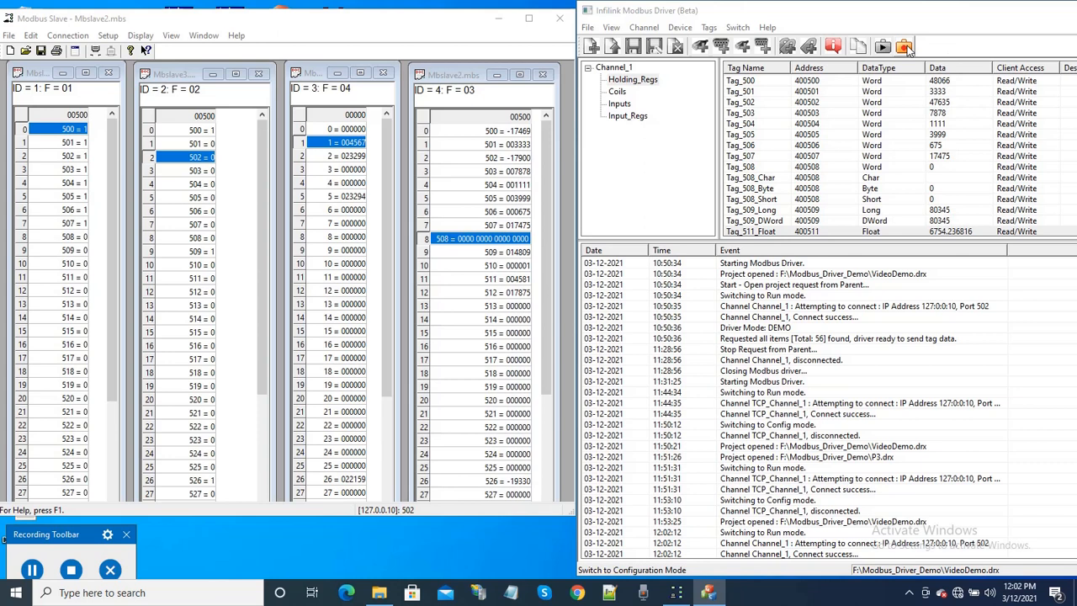
{"action": "left_click", "coordinate": [908, 50]}
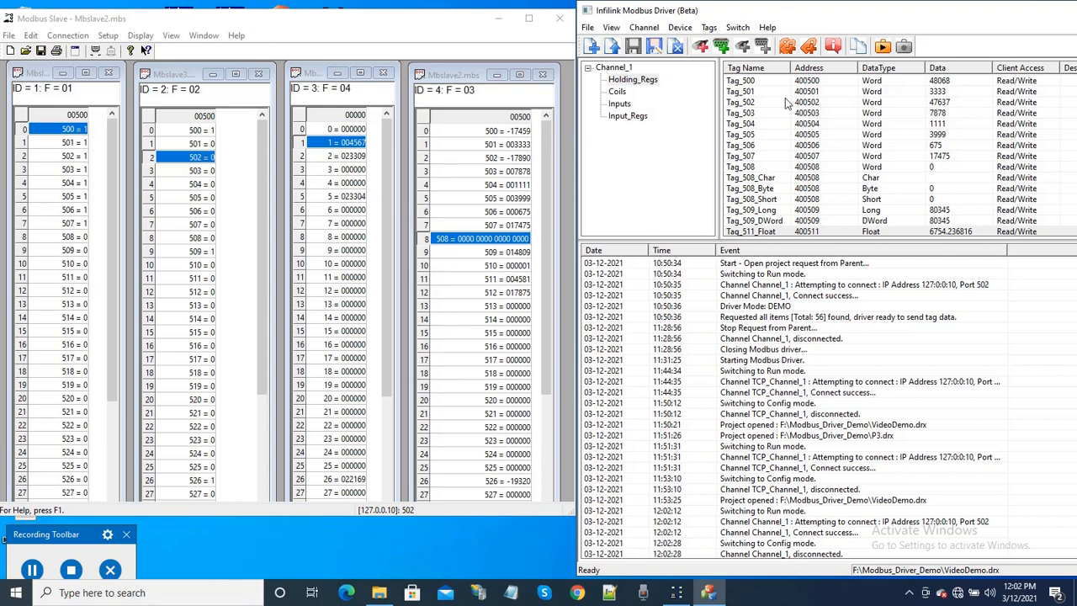
{"action": "left_click", "coordinate": [71, 570]}
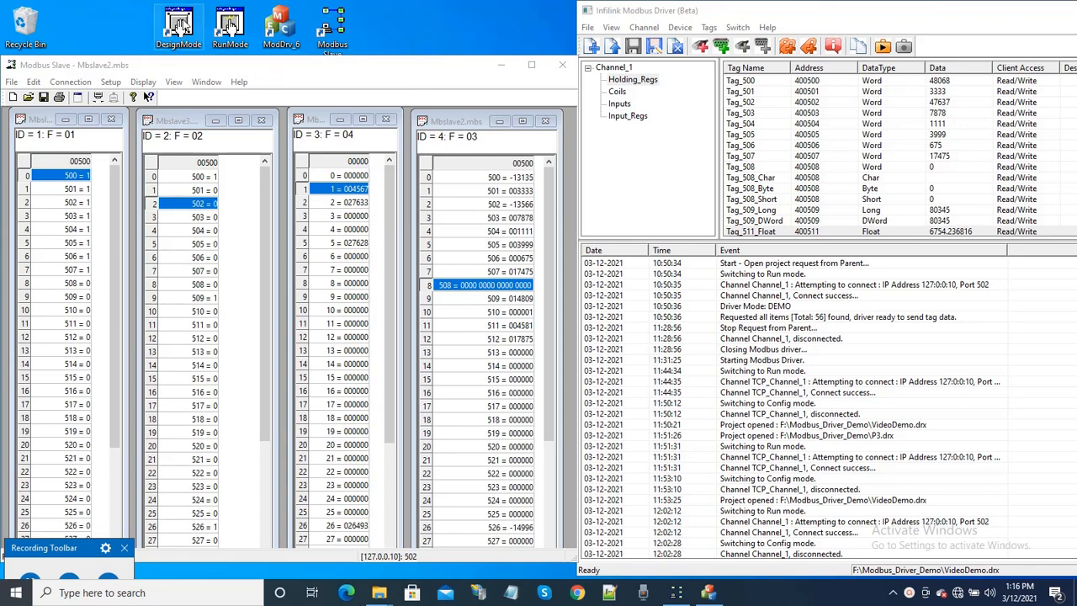
Switch to INFILINK HMI Design Mode and create a new project under F:\Infilink_Demo with a blank untitled HMI window.
{"action": "double_click", "coordinate": [183, 21]}
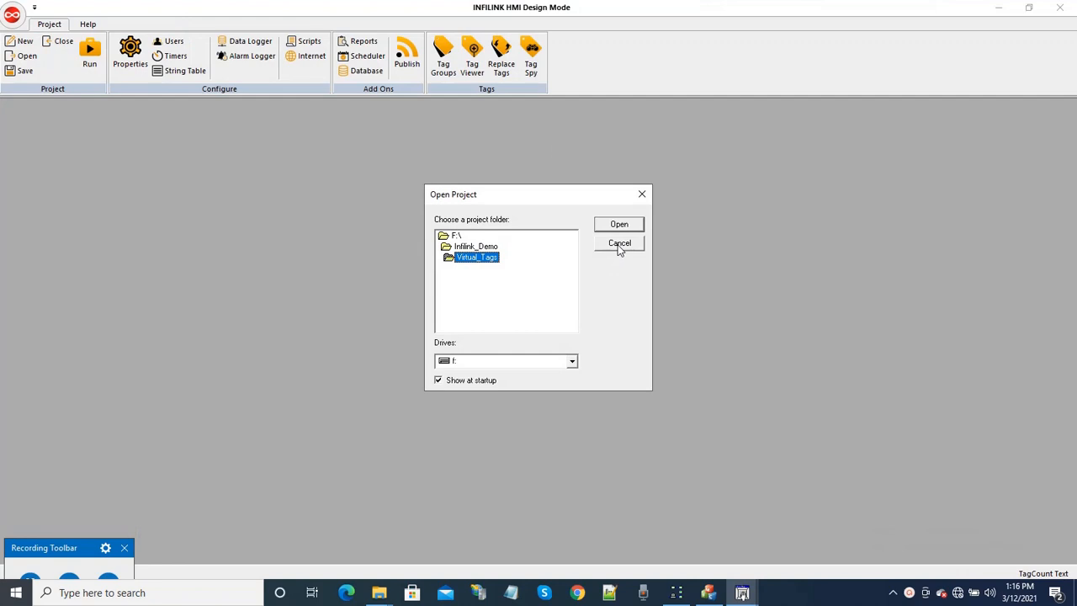
{"action": "left_click", "coordinate": [619, 243]}
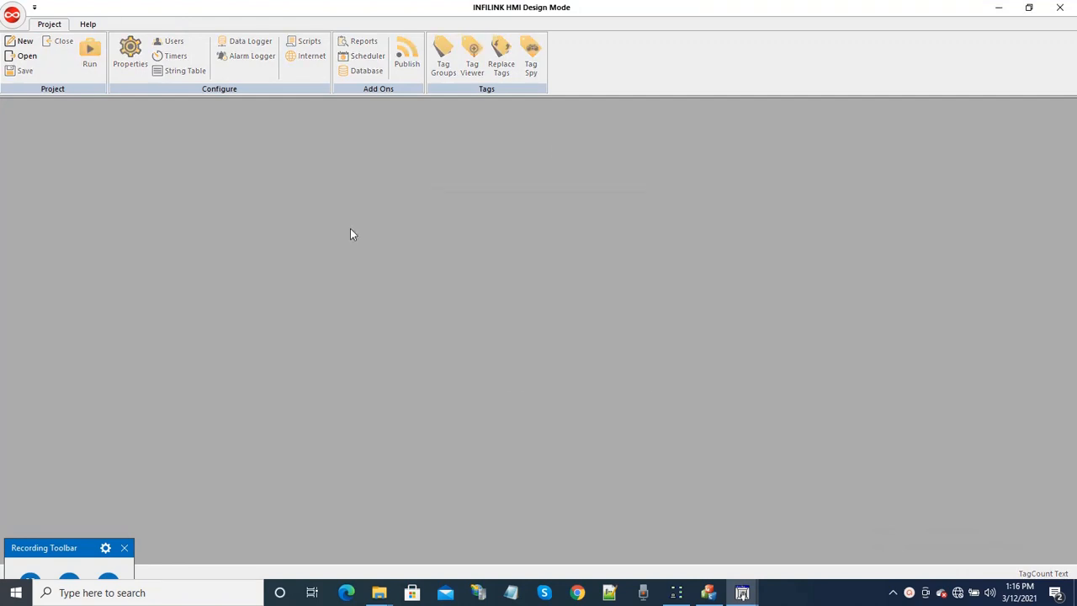
{"action": "left_click", "coordinate": [20, 42]}
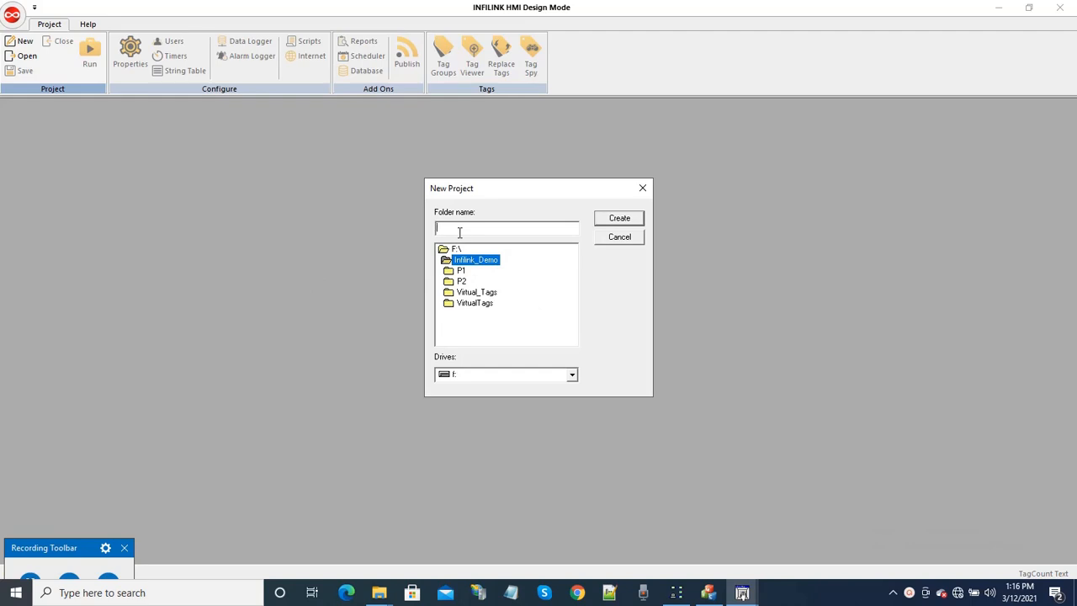
{"action": "left_click", "coordinate": [619, 220]}
{"action": "left_click", "coordinate": [594, 344]}
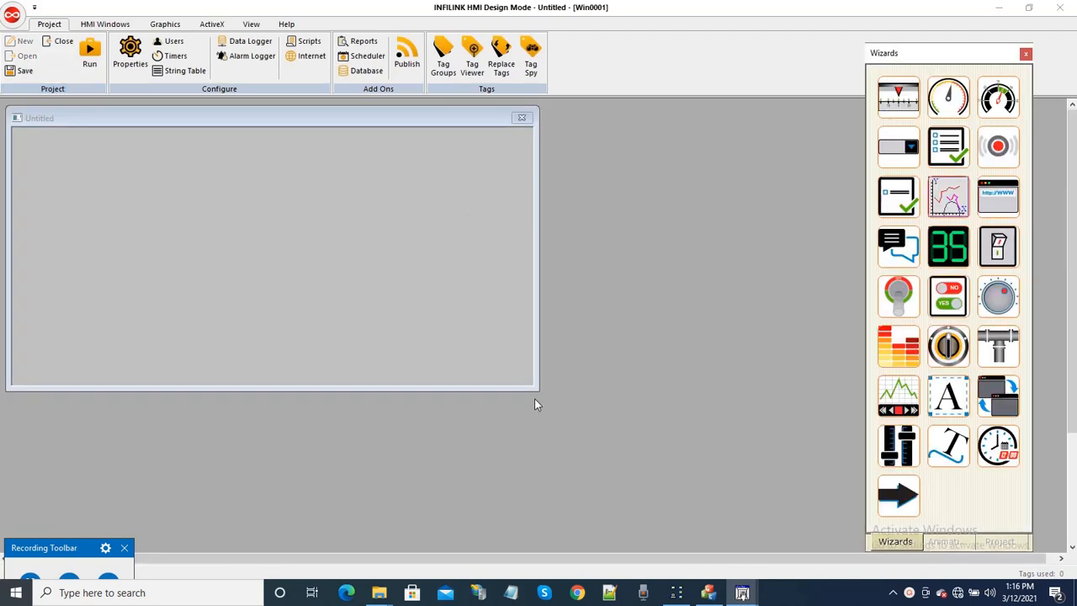
Enlarge the untitled HMI window and align it with the upper-left corner of the design area.
{"action": "left_click_drag", "start_coordinate": [537, 388], "coordinate": [669, 515]}
{"action": "left_click", "coordinate": [96, 119]}
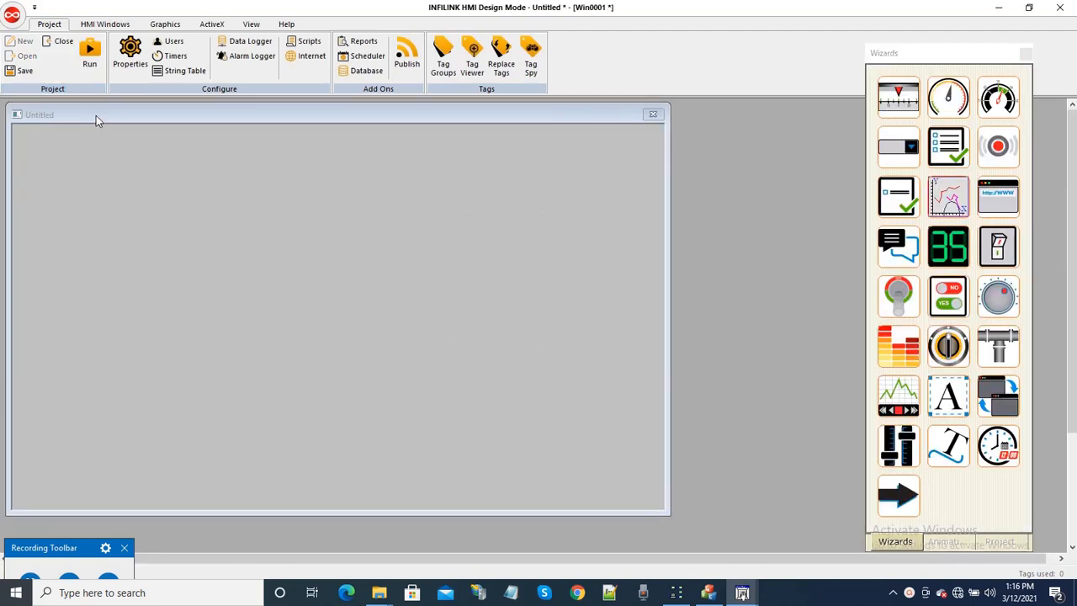
{"action": "left_click_drag", "start_coordinate": [96, 115], "coordinate": [90, 113]}
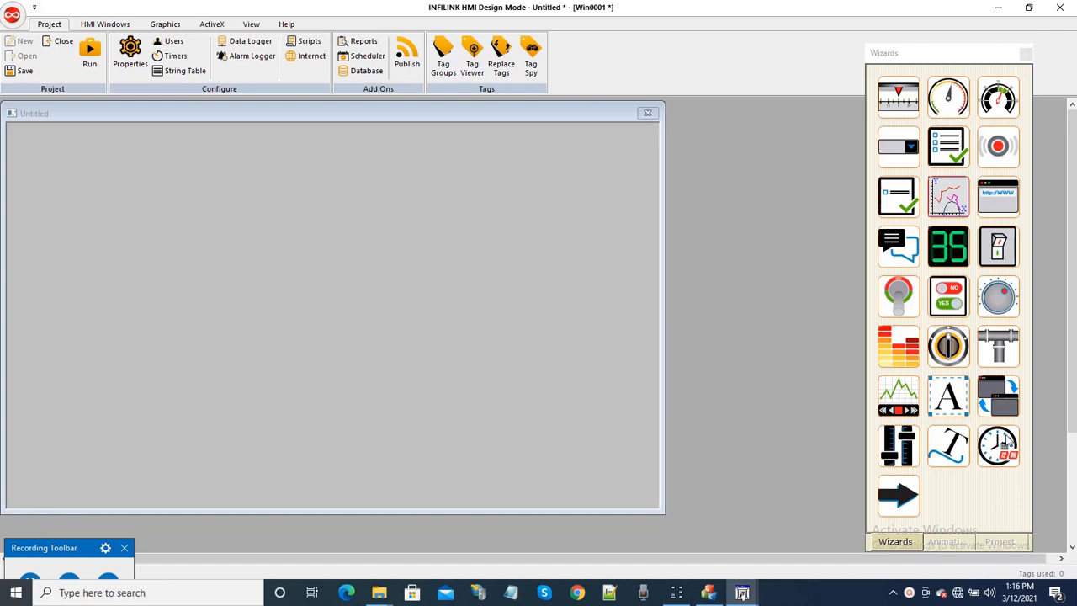
Place an analog clock about 159 x 161 in size in the upper-right corner of the HMI window.
{"action": "left_click", "coordinate": [998, 445]}
{"action": "left_click_drag", "start_coordinate": [559, 131], "coordinate": [649, 223]}
{"action": "left_click_drag", "start_coordinate": [554, 224], "coordinate": [538, 240]}
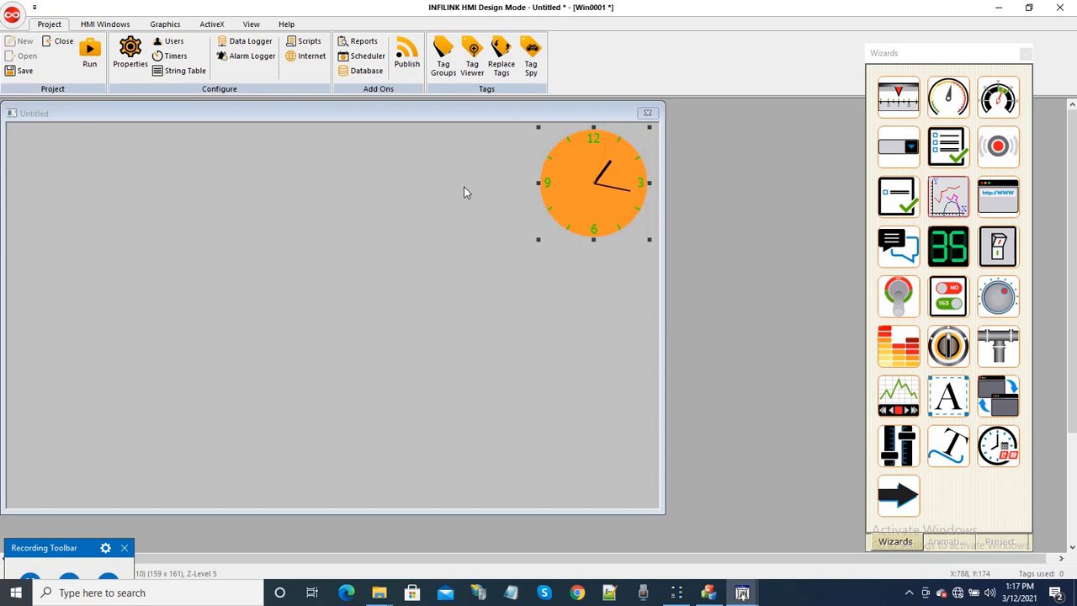
Set the clock's fill color to light lavender, with red 234, green 213 and blue 255.
{"action": "left_click", "coordinate": [166, 25]}
{"action": "left_click", "coordinate": [285, 51]}
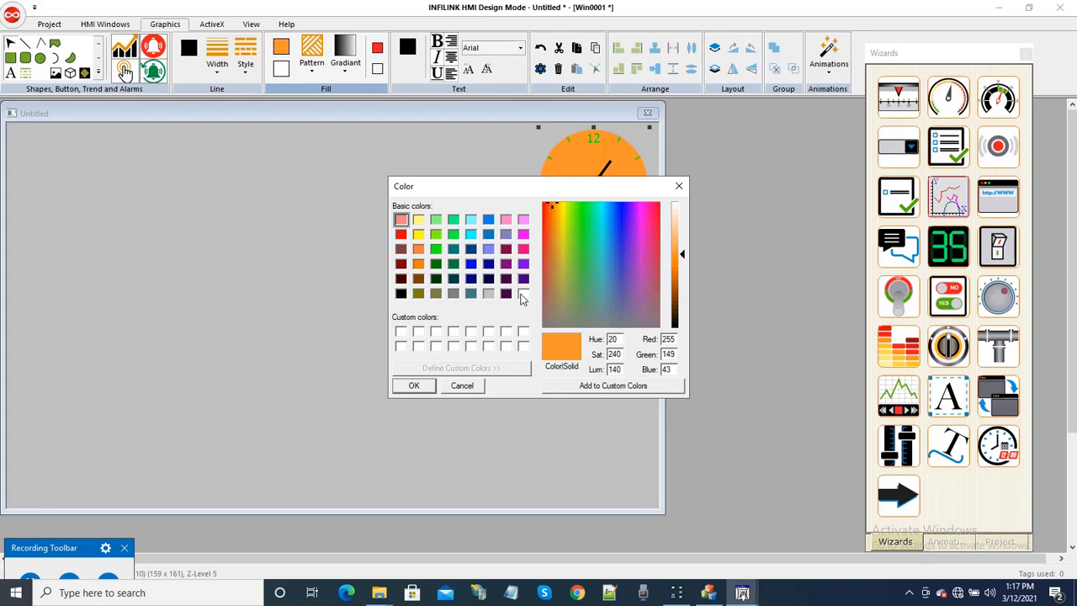
{"action": "left_click", "coordinate": [524, 278]}
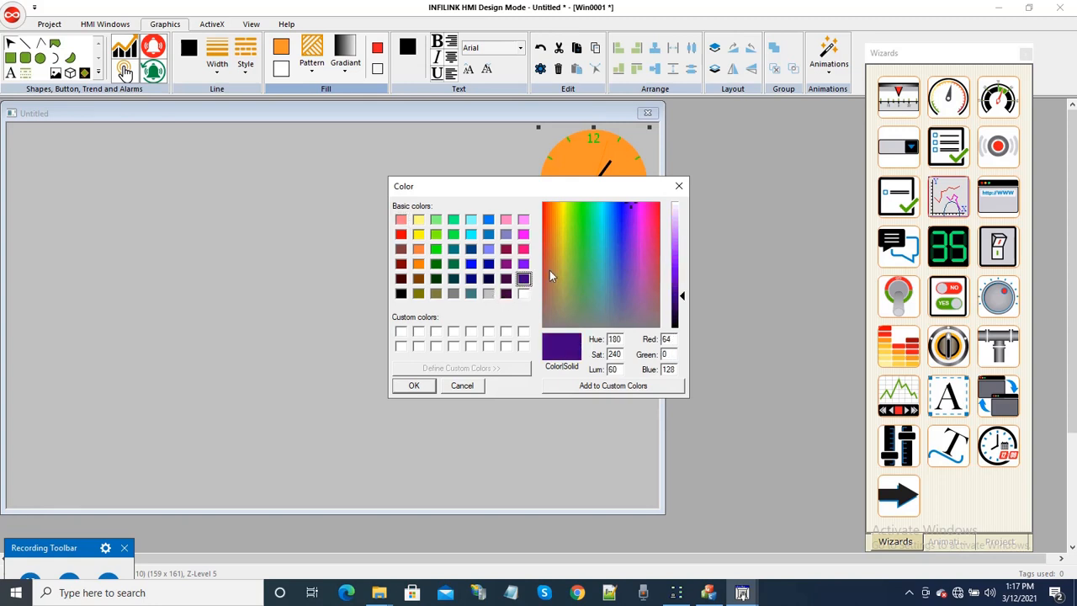
{"action": "left_click", "coordinate": [676, 213]}
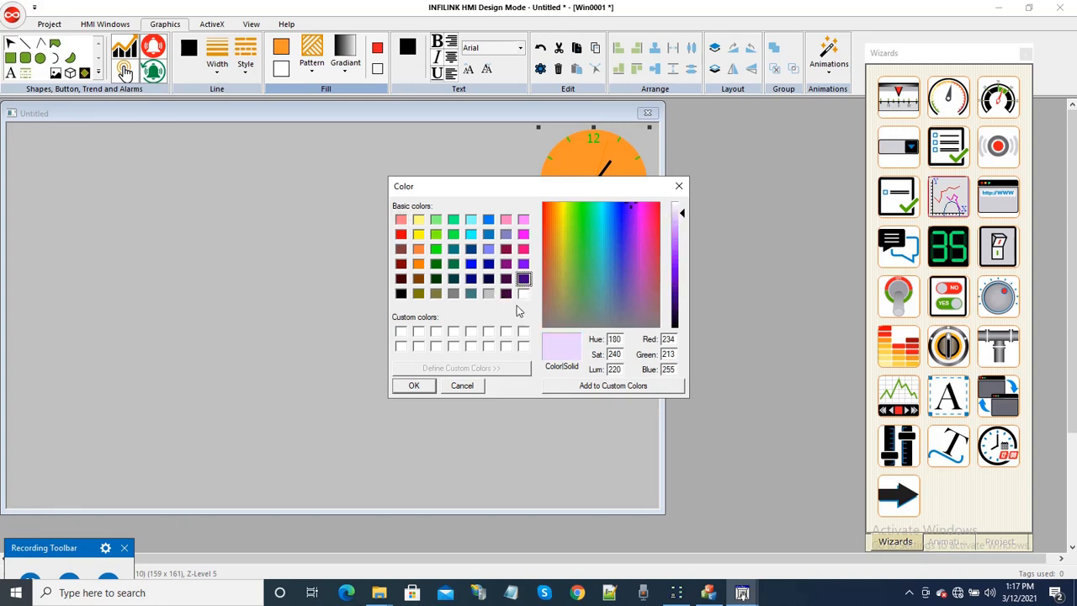
{"action": "left_click", "coordinate": [414, 385]}
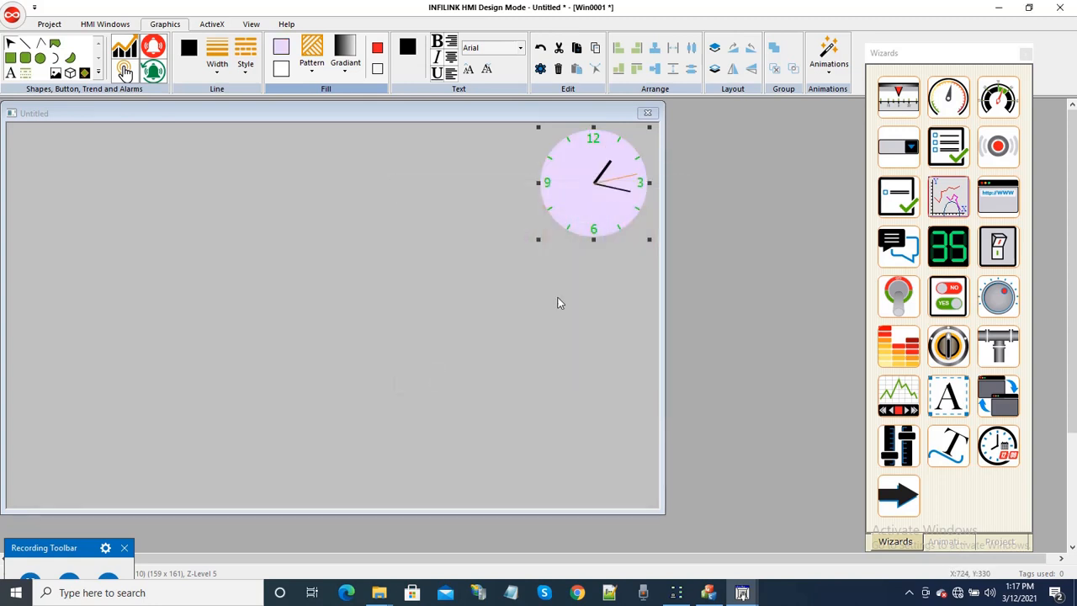
{"action": "left_click", "coordinate": [442, 181]}
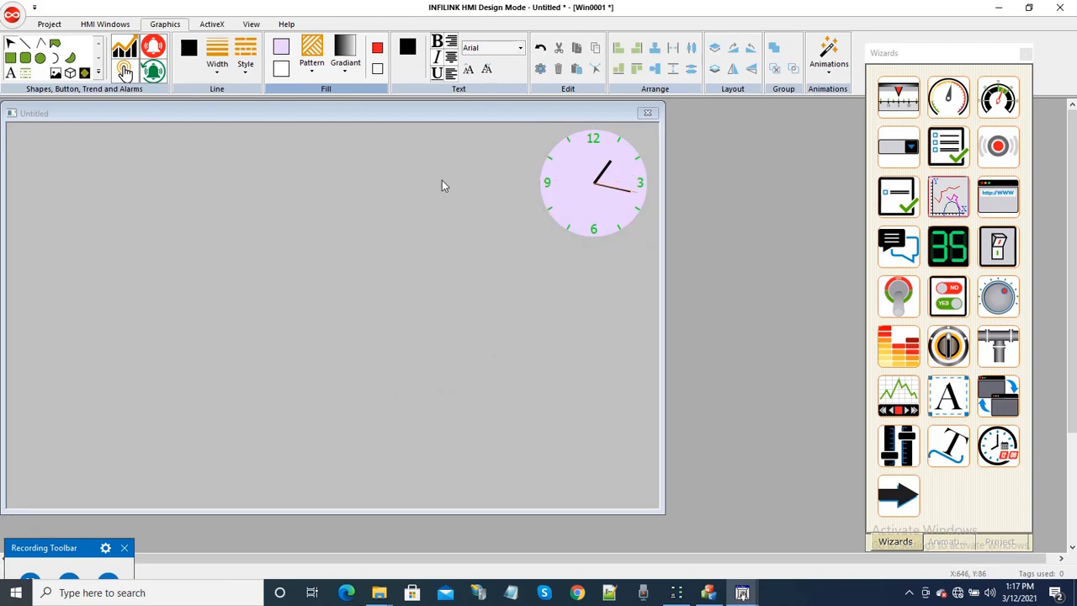
Save the HMI project and test the clock window in Run Mode, returning to Design Mode.
{"action": "left_click", "coordinate": [48, 24]}
{"action": "left_click", "coordinate": [31, 70]}
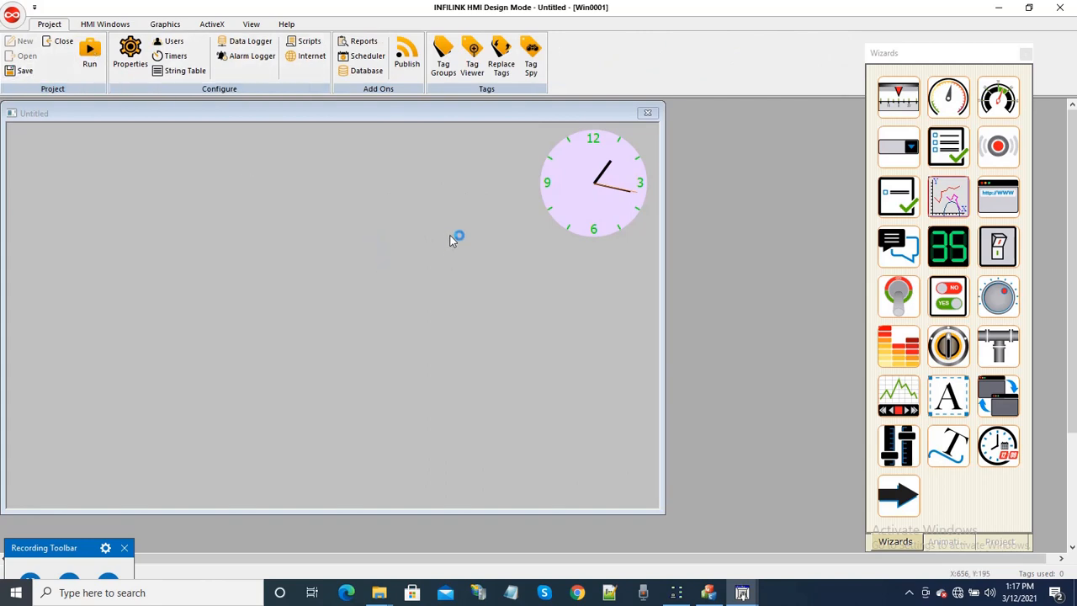
{"action": "left_click", "coordinate": [633, 344]}
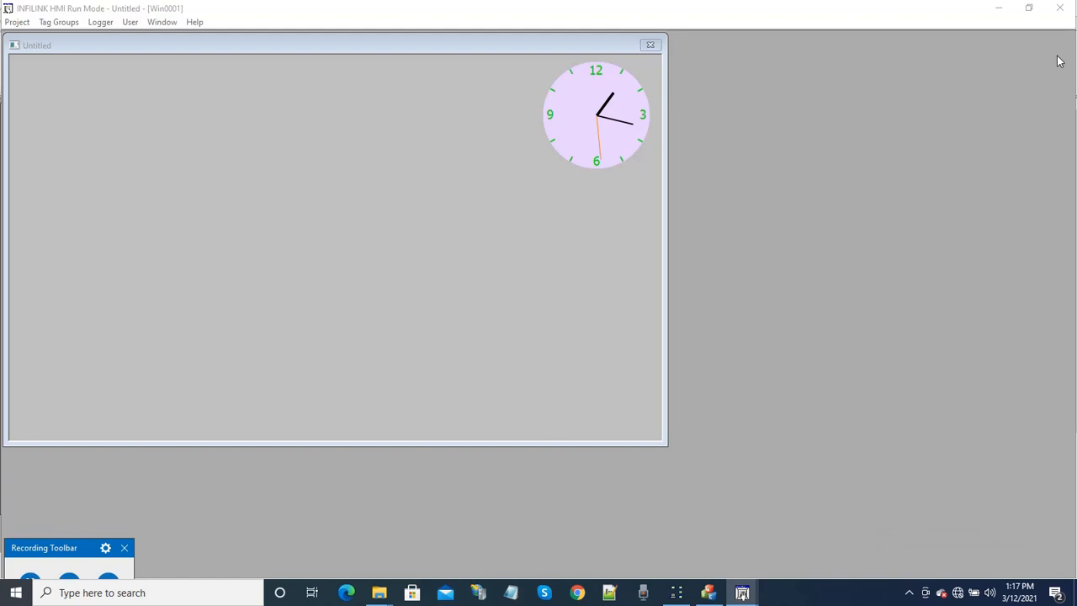
{"action": "left_click", "coordinate": [1061, 9]}
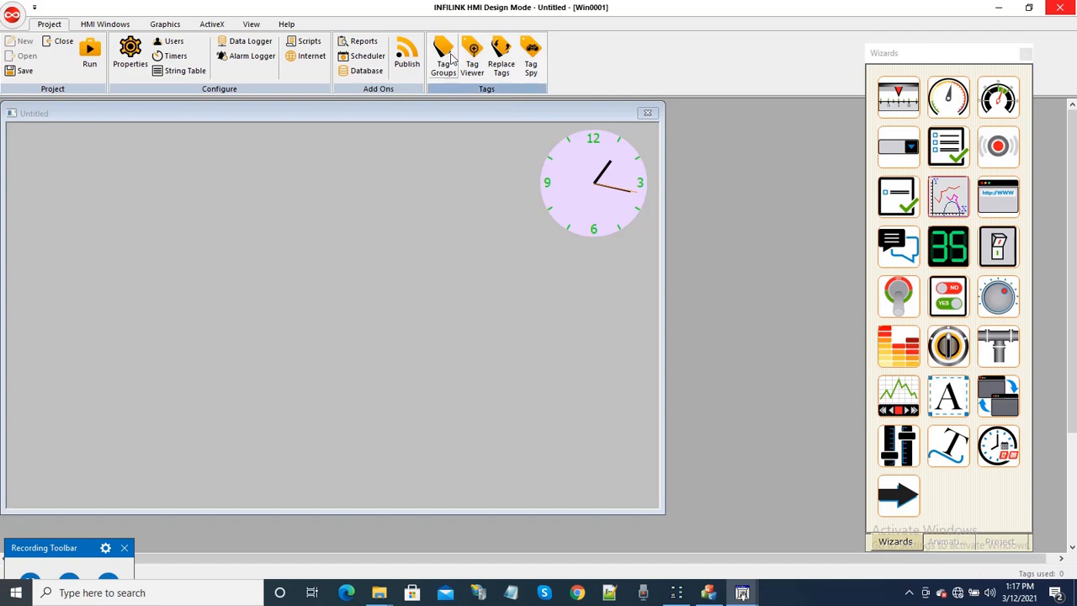
Create a driver tag group named ModGroup with the description "Tags from Modbus Driver".
{"action": "left_click", "coordinate": [449, 57]}
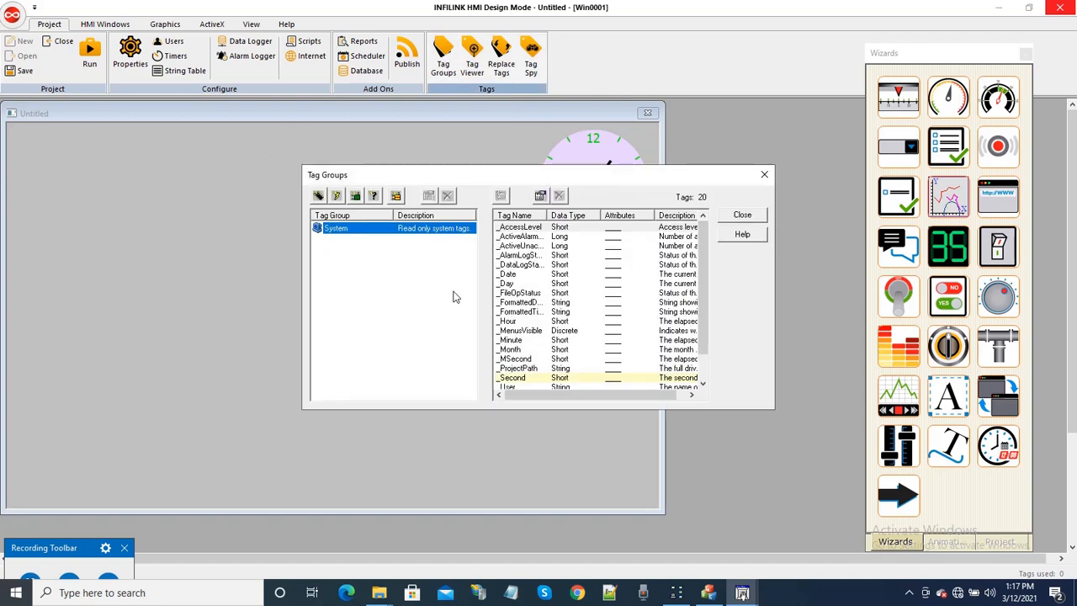
{"action": "left_click", "coordinate": [429, 299]}
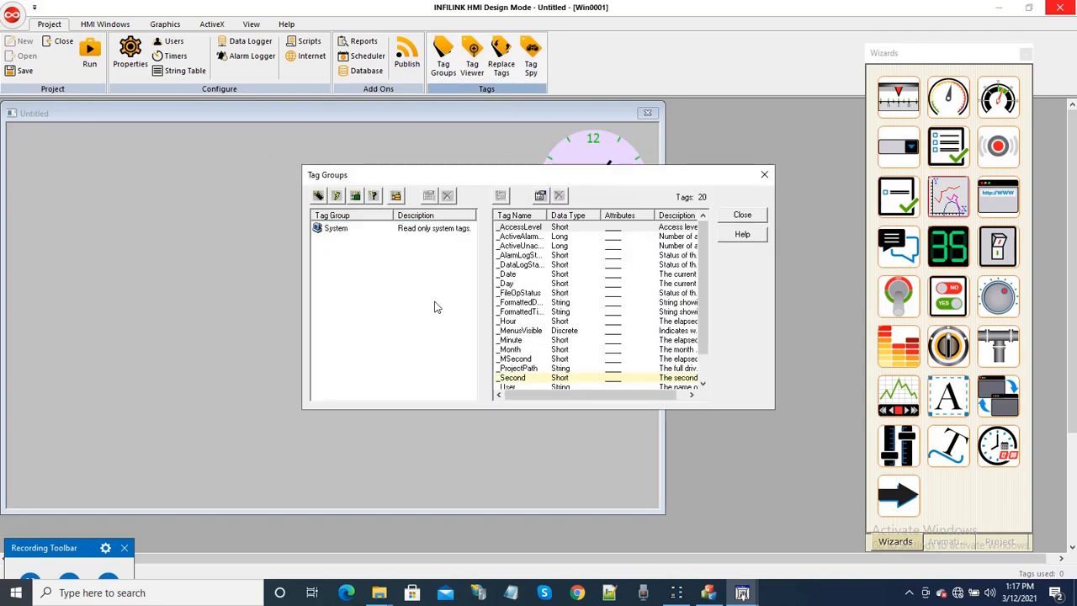
{"action": "left_click", "coordinate": [396, 196]}
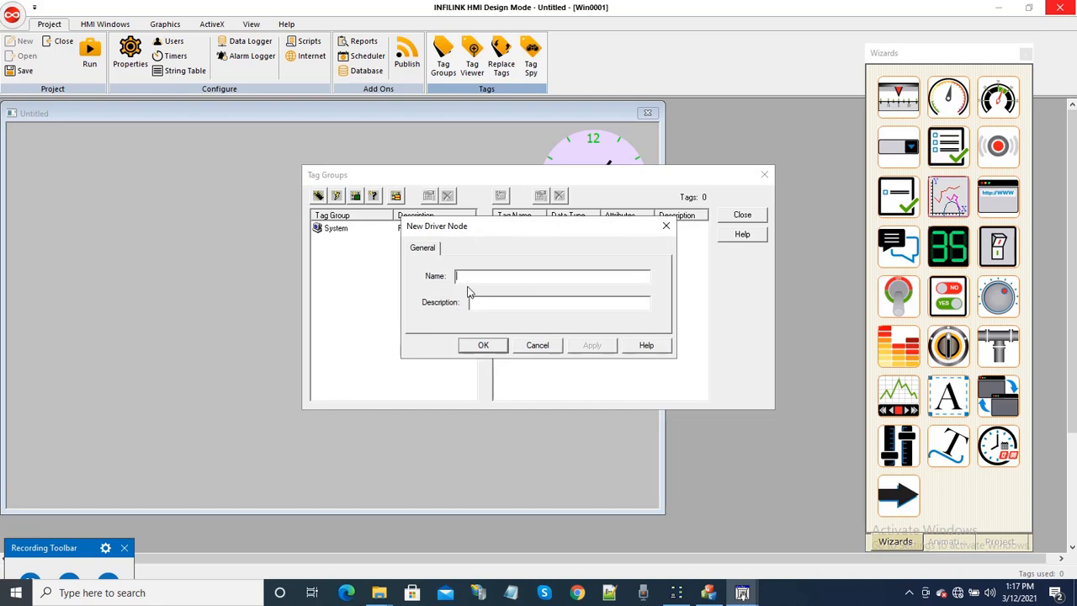
{"action": "type", "text": "ModGroup"}
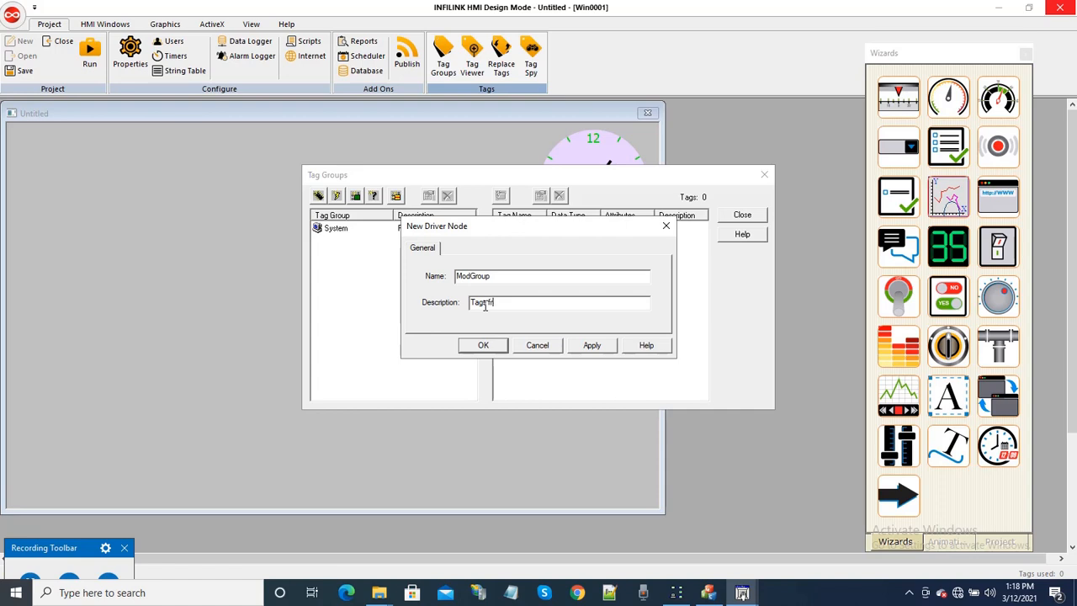
{"action": "type", "text": "Driver"}
{"action": "left_click", "coordinate": [485, 346]}
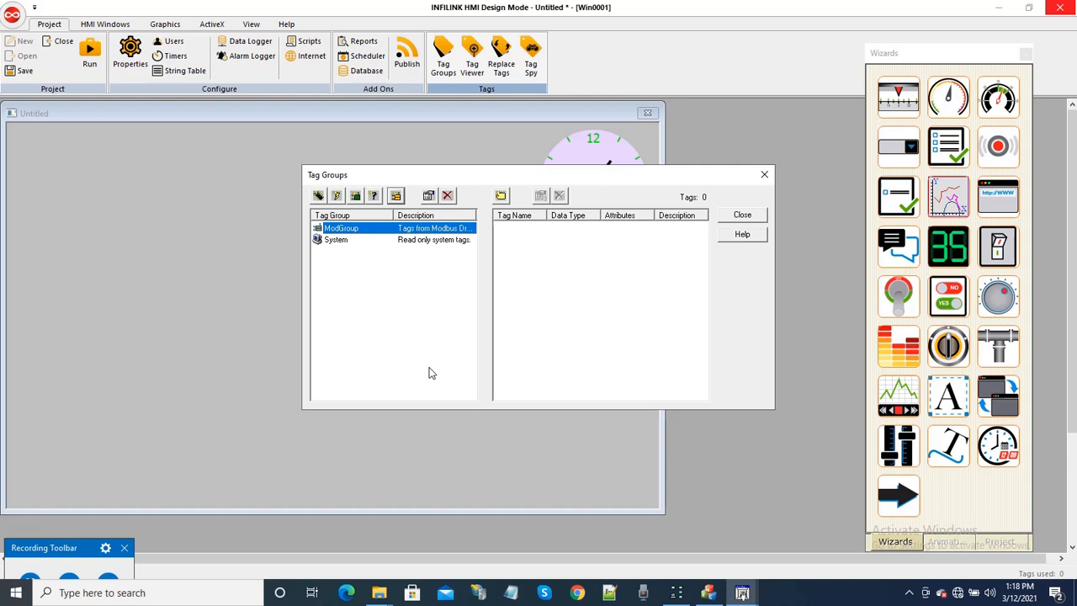
Start a new driver tag in ModGroup and name it TReg_500.
{"action": "left_click", "coordinate": [501, 196]}
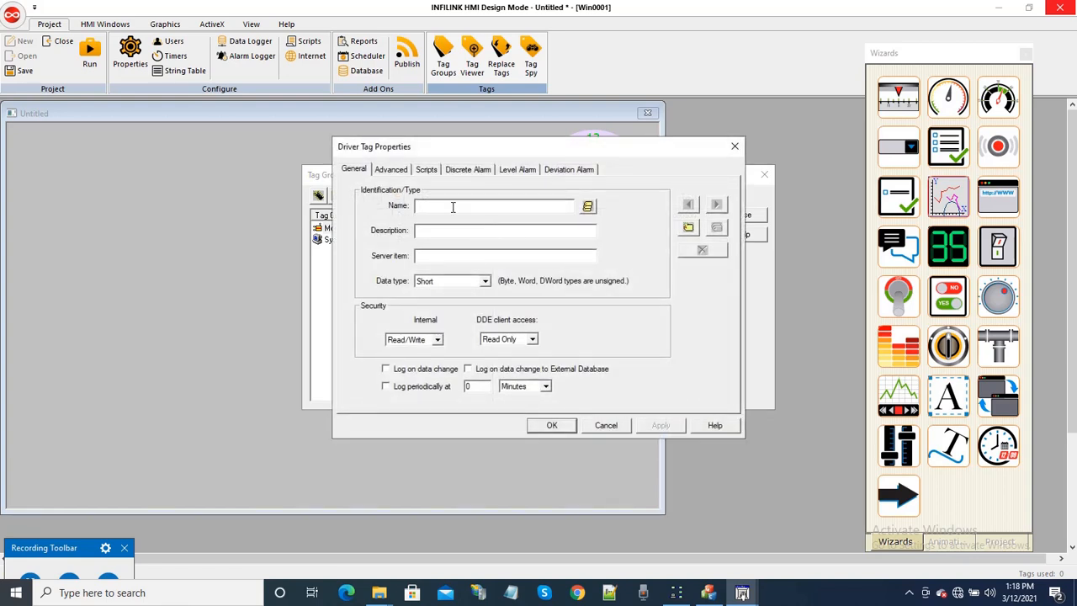
{"action": "type", "text": "T"}
{"action": "type", "text": "00"}
{"action": "left_click", "coordinate": [440, 257]}
{"action": "left_click", "coordinate": [707, 594]}
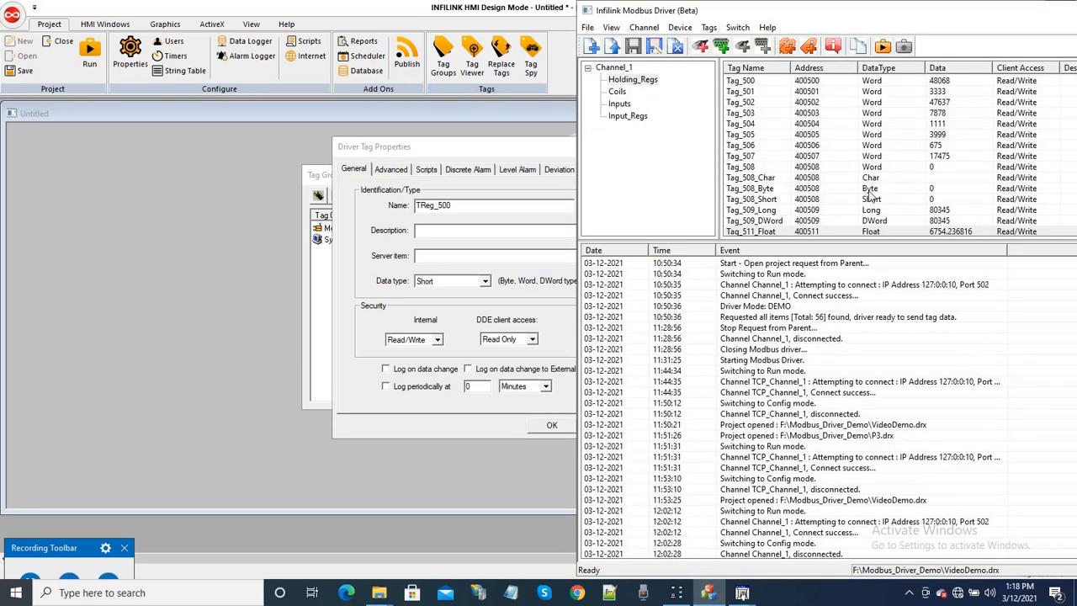
{"action": "left_click", "coordinate": [745, 83]}
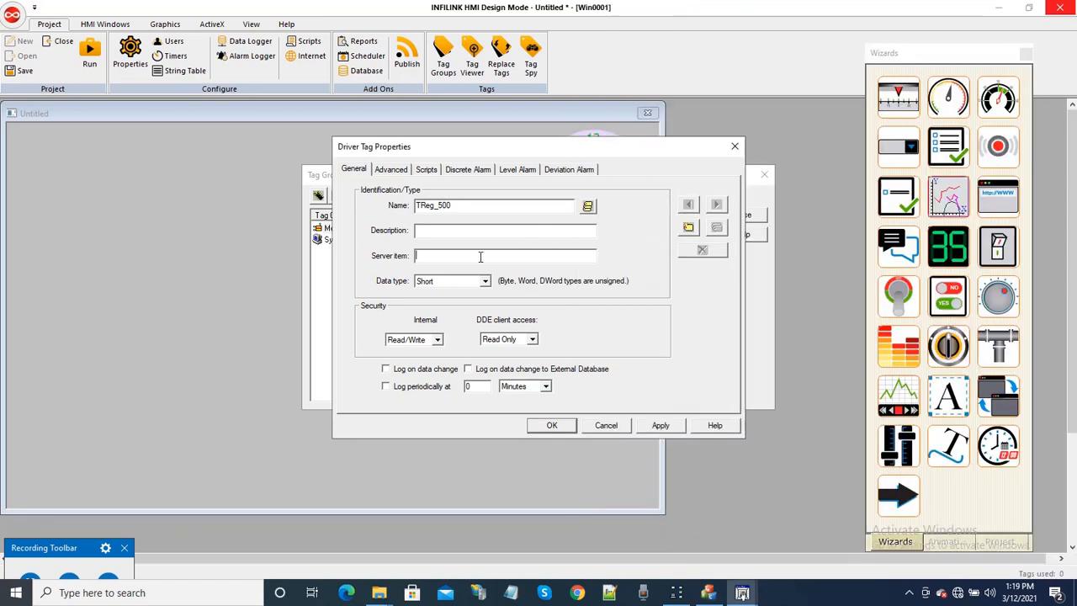
{"action": "left_click", "coordinate": [480, 256]}
{"action": "type", "text": "Channel"}
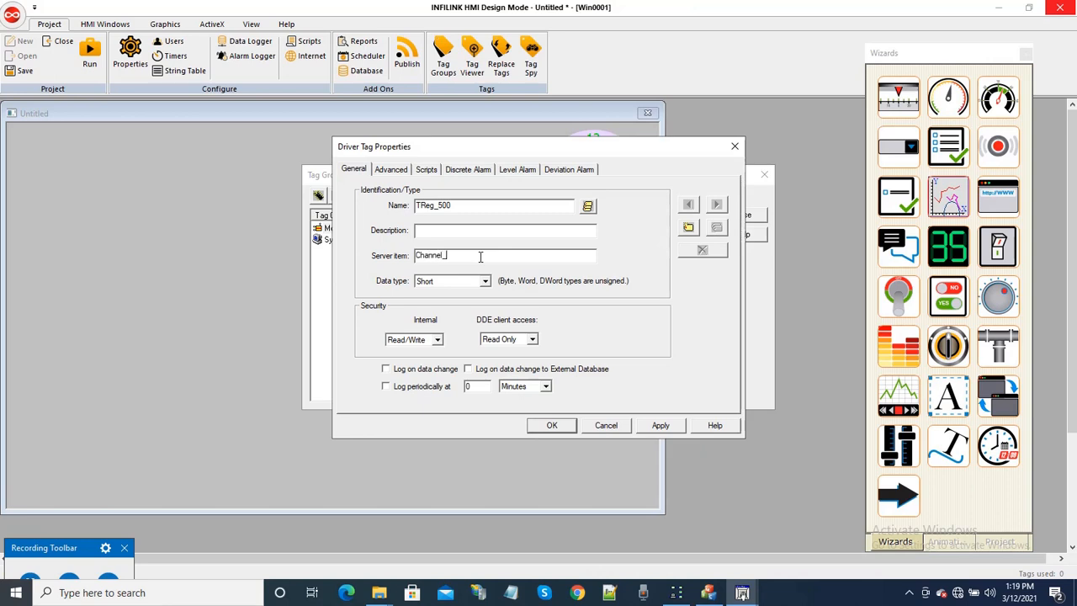
{"action": "type", "text": "_1.devie"}
{"action": "left_click_drag", "start_coordinate": [473, 255], "coordinate": [410, 259]}
{"action": "key", "text": "BackSpace"}
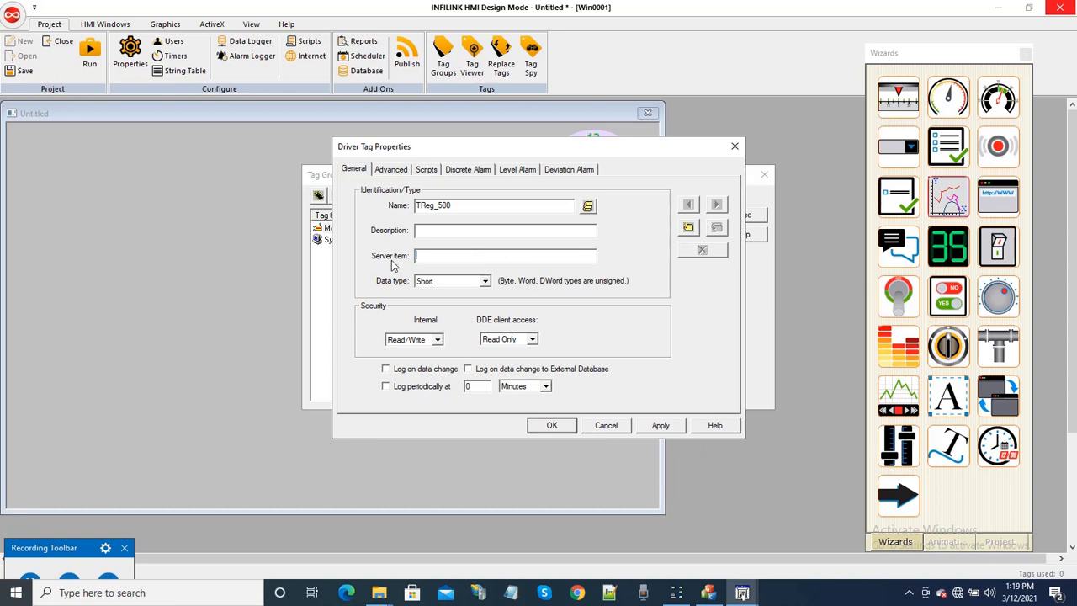
Copy the Tag_500 reference from Holding_Regs in the Infilink Modbus Driver and paste it as the TReg_500 server item.
{"action": "left_click", "coordinate": [711, 593]}
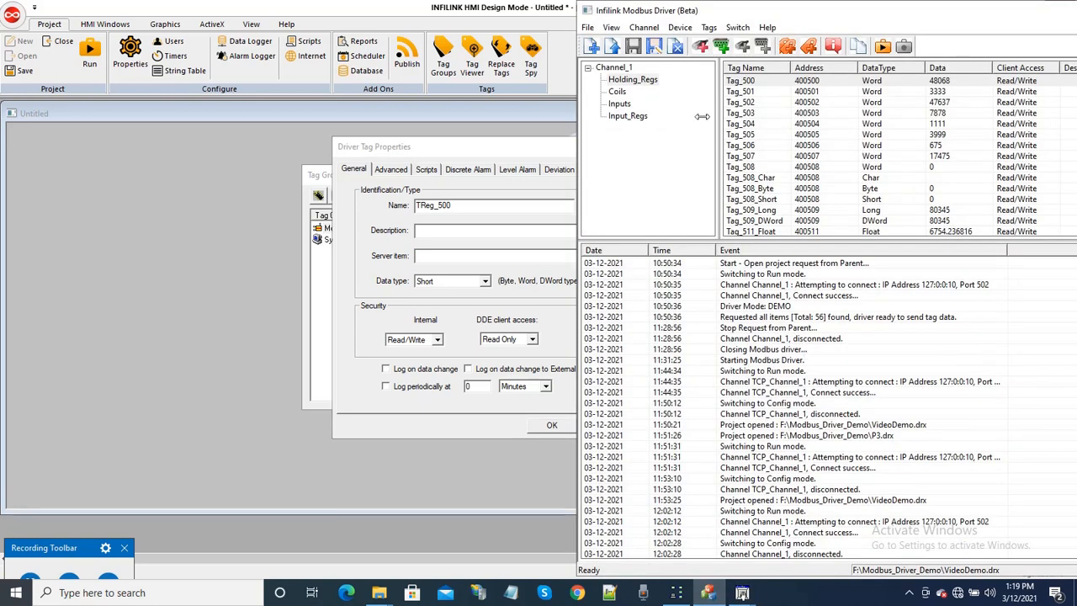
{"action": "left_click", "coordinate": [738, 82]}
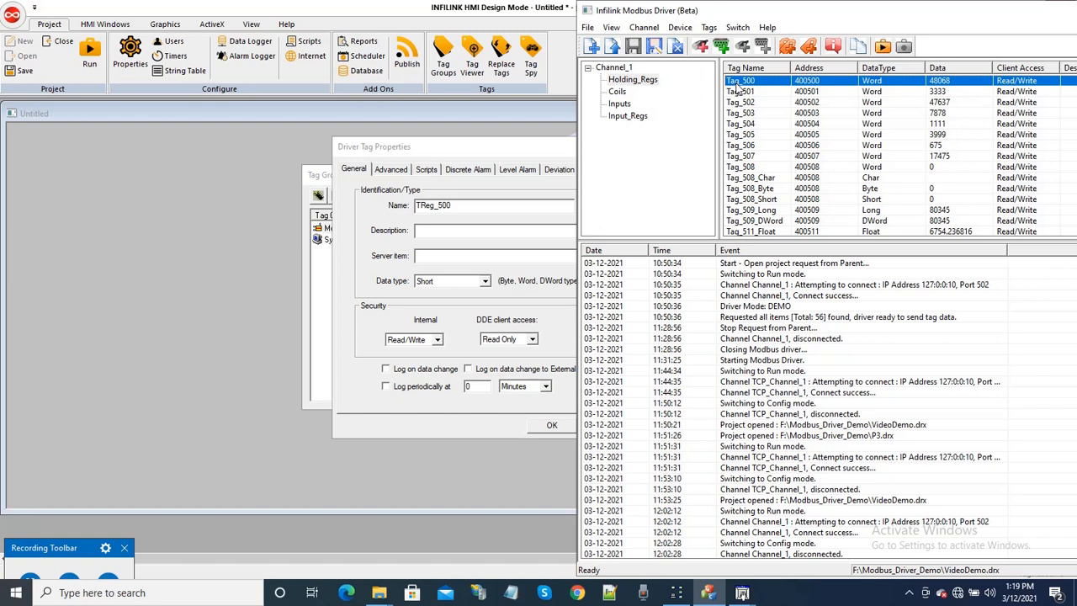
{"action": "left_click", "coordinate": [715, 28]}
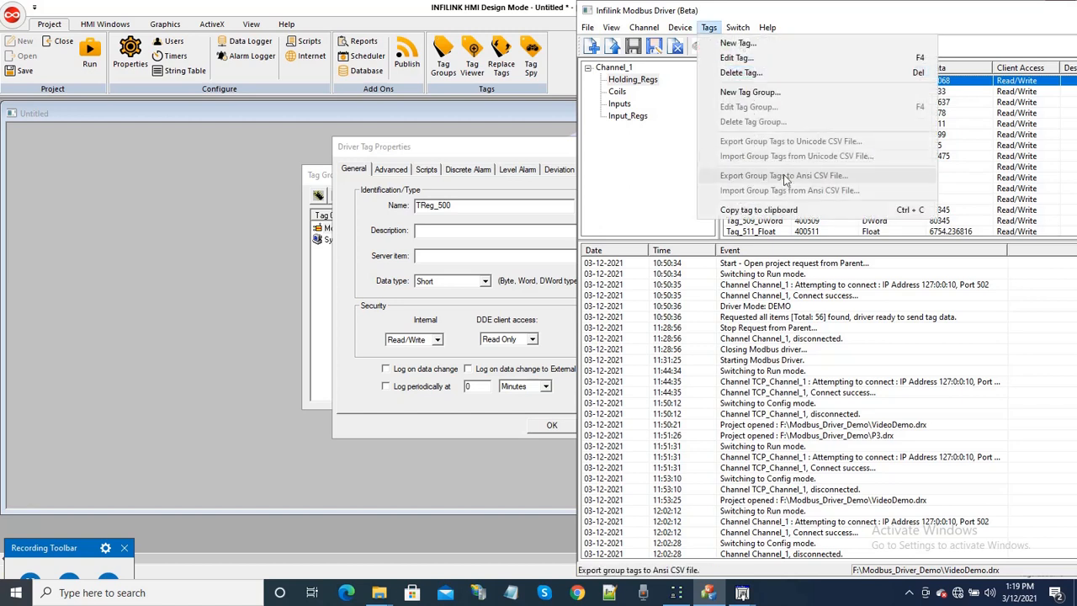
{"action": "left_click", "coordinate": [774, 212]}
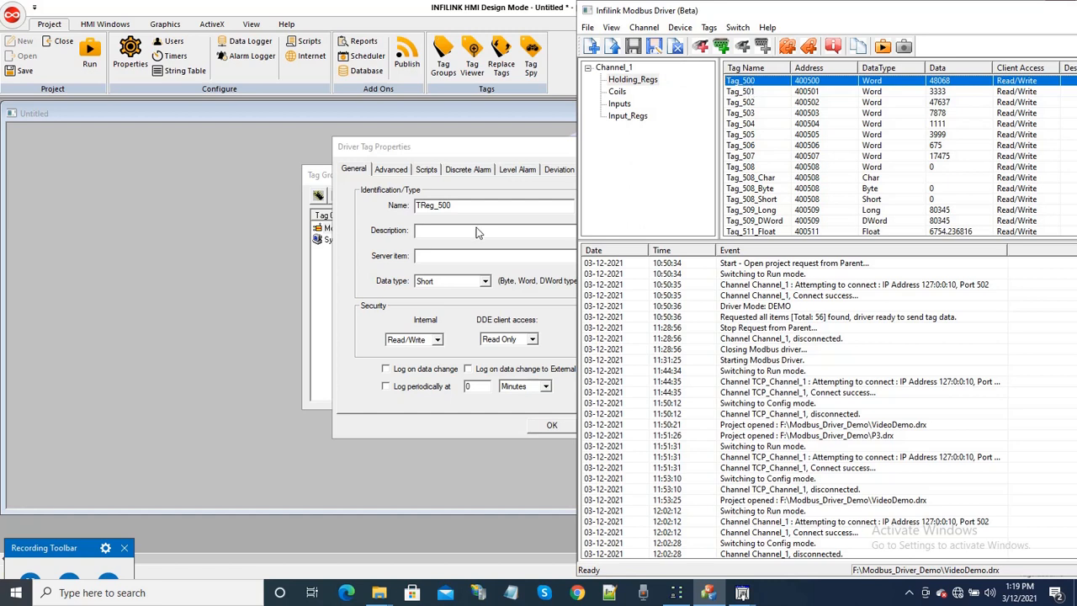
{"action": "left_click", "coordinate": [436, 256]}
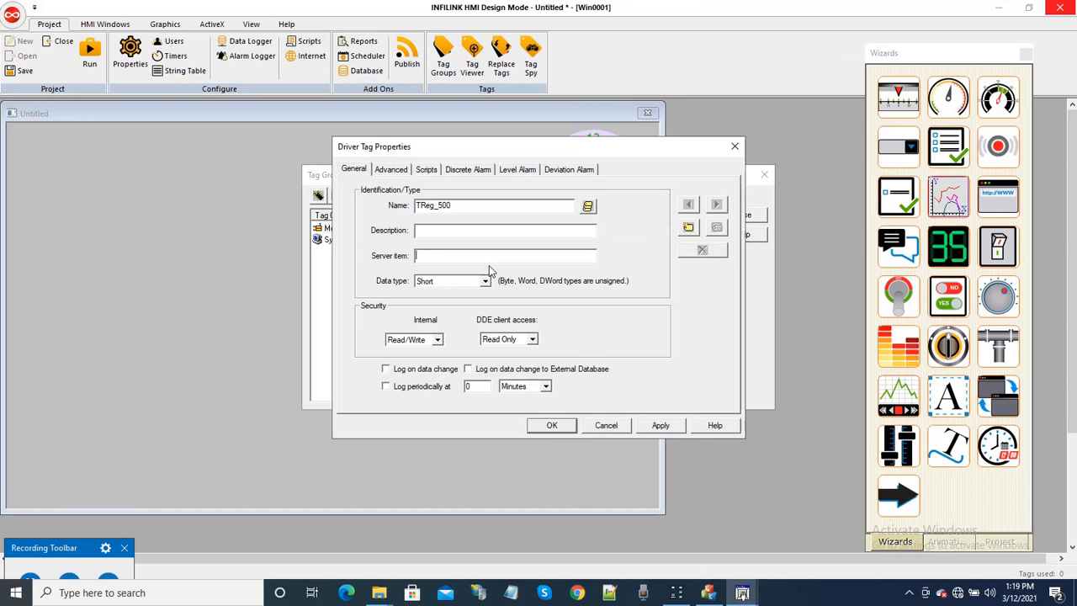
{"action": "key", "text": "ctrl+v"}
Set the TReg_500 data type to Word and store the tag.
{"action": "left_click", "coordinate": [449, 286]}
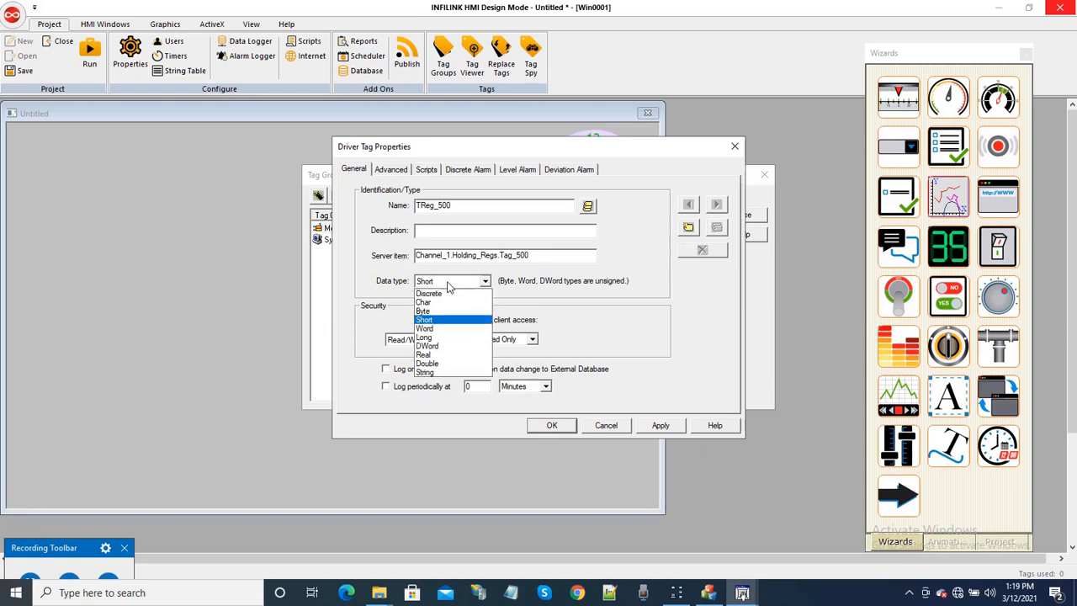
{"action": "left_click", "coordinate": [433, 329]}
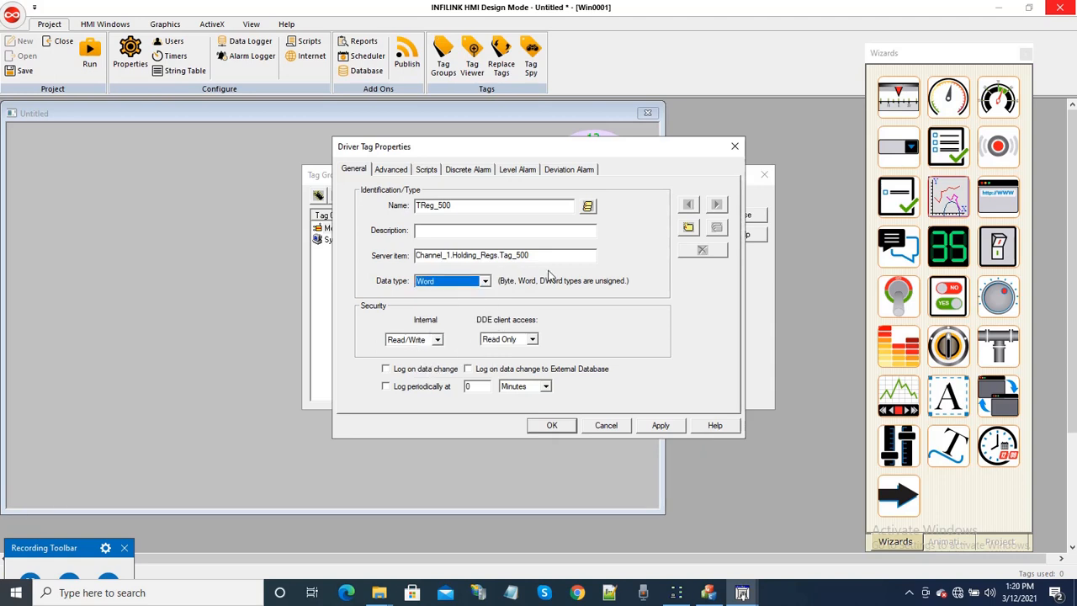
{"action": "left_click", "coordinate": [658, 428]}
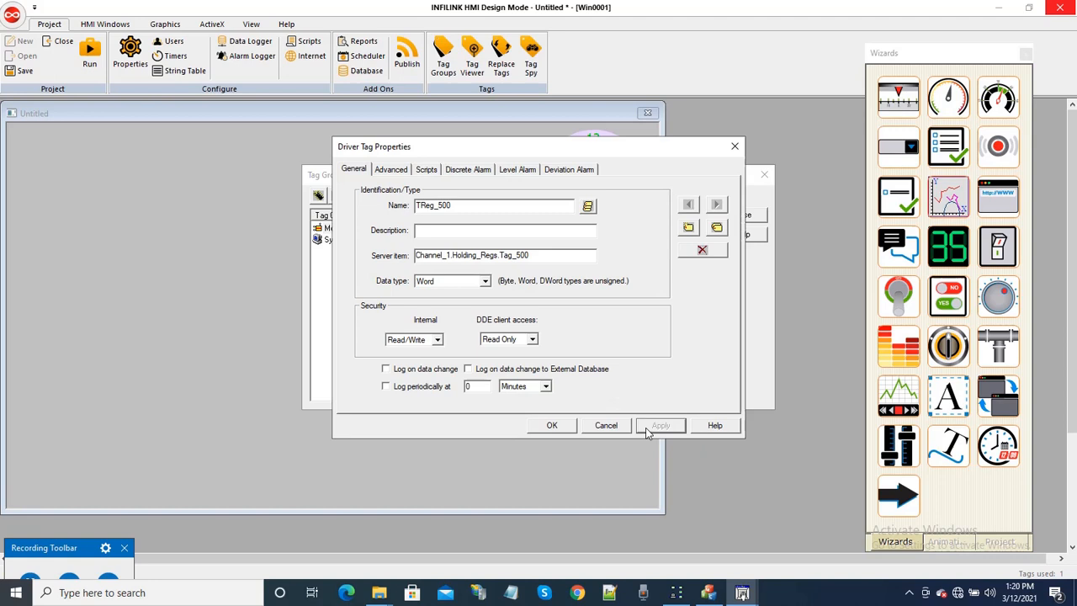
{"action": "left_click", "coordinate": [553, 426]}
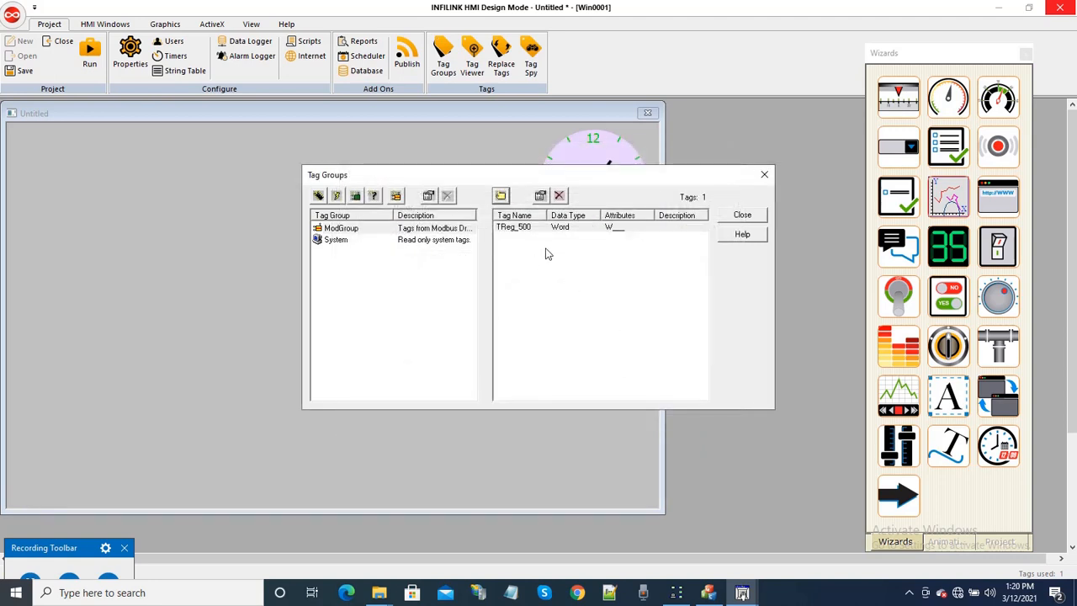
Close the tag group manager and save the HMI project.
{"action": "left_click_drag", "start_coordinate": [479, 176], "coordinate": [439, 182]}
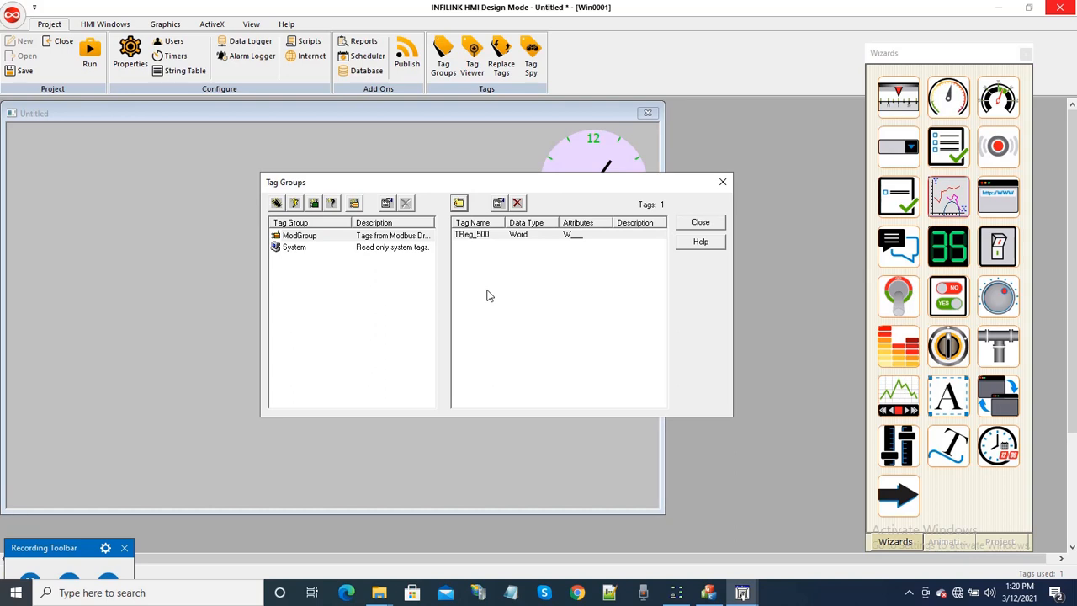
{"action": "left_click", "coordinate": [707, 225]}
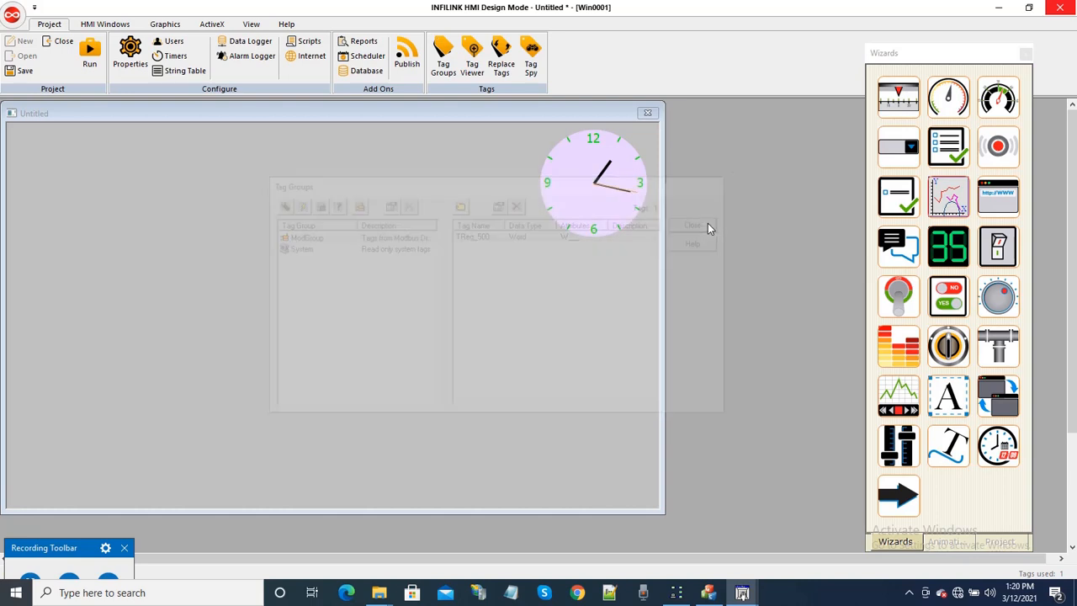
{"action": "left_click", "coordinate": [23, 71]}
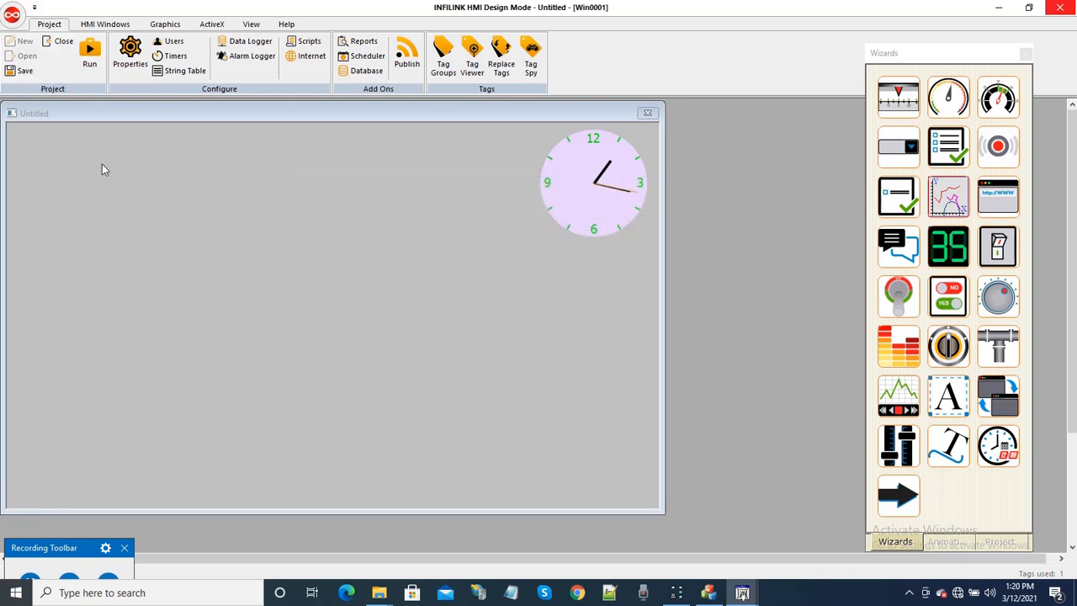
Place the ModGroup tag TReg_500 with its name label and value display in the HMI window's upper-left area, and save the project.
{"action": "left_click", "coordinate": [998, 541]}
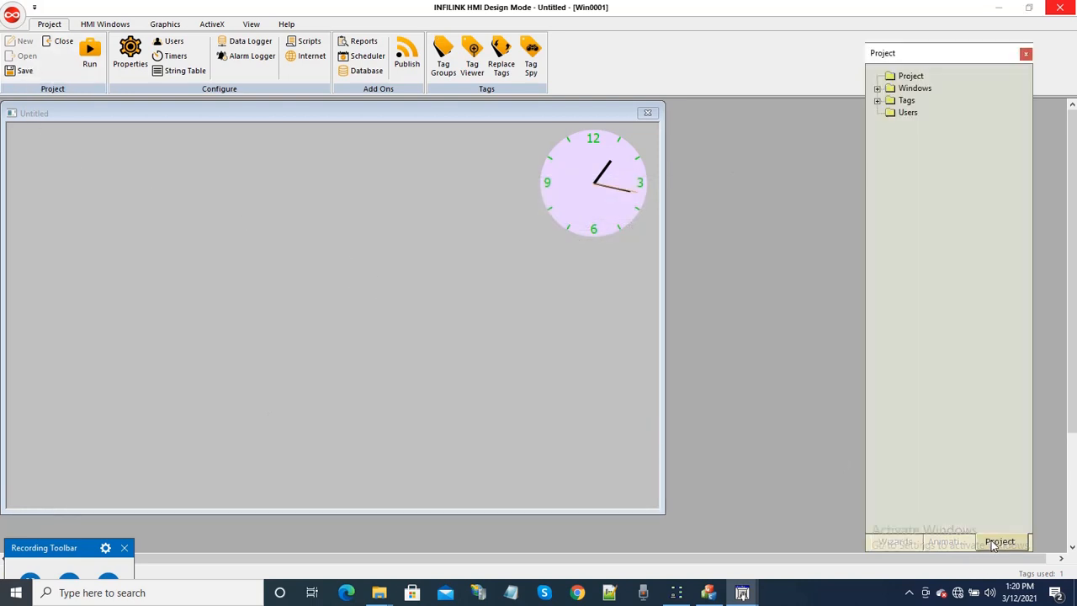
{"action": "left_click", "coordinate": [877, 101]}
{"action": "left_click", "coordinate": [890, 112]}
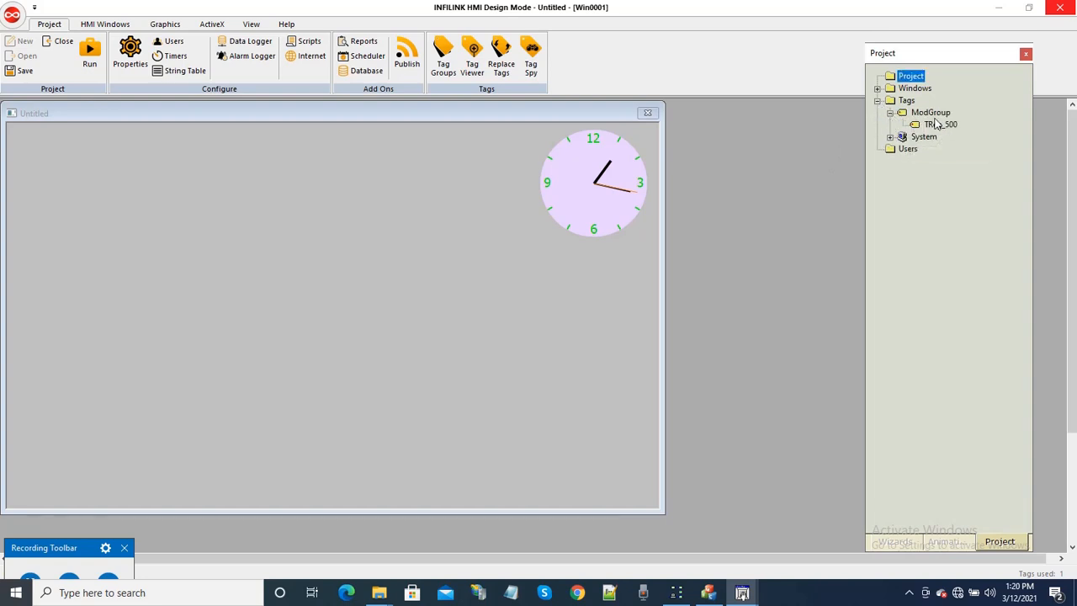
{"action": "left_click_drag", "start_coordinate": [934, 126], "coordinate": [247, 185]}
{"action": "left_click_drag", "start_coordinate": [89, 192], "coordinate": [88, 192]}
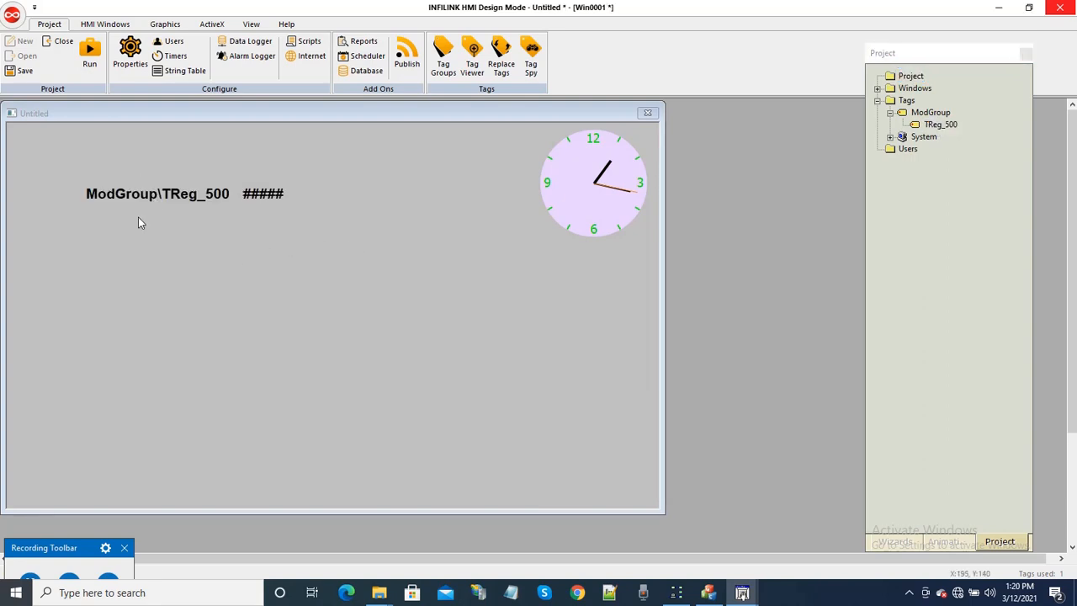
{"action": "left_click", "coordinate": [266, 198]}
{"action": "left_click", "coordinate": [324, 211]}
{"action": "left_click", "coordinate": [16, 75]}
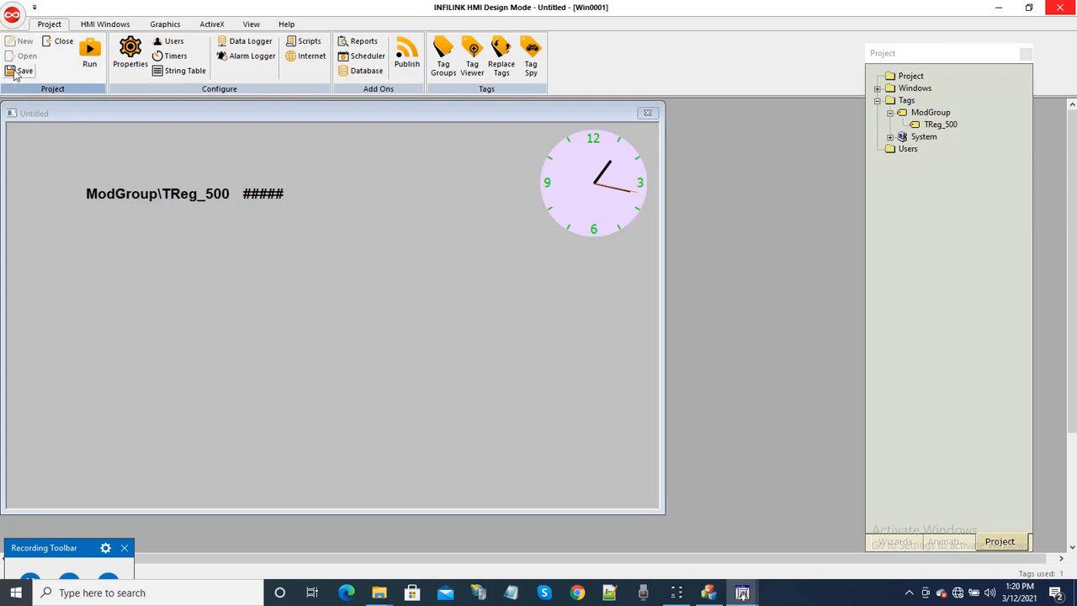
Switch to the Infilink Modbus Driver and close it.
{"action": "left_click", "coordinate": [709, 593]}
{"action": "left_click_drag", "start_coordinate": [938, 19], "coordinate": [761, 22]}
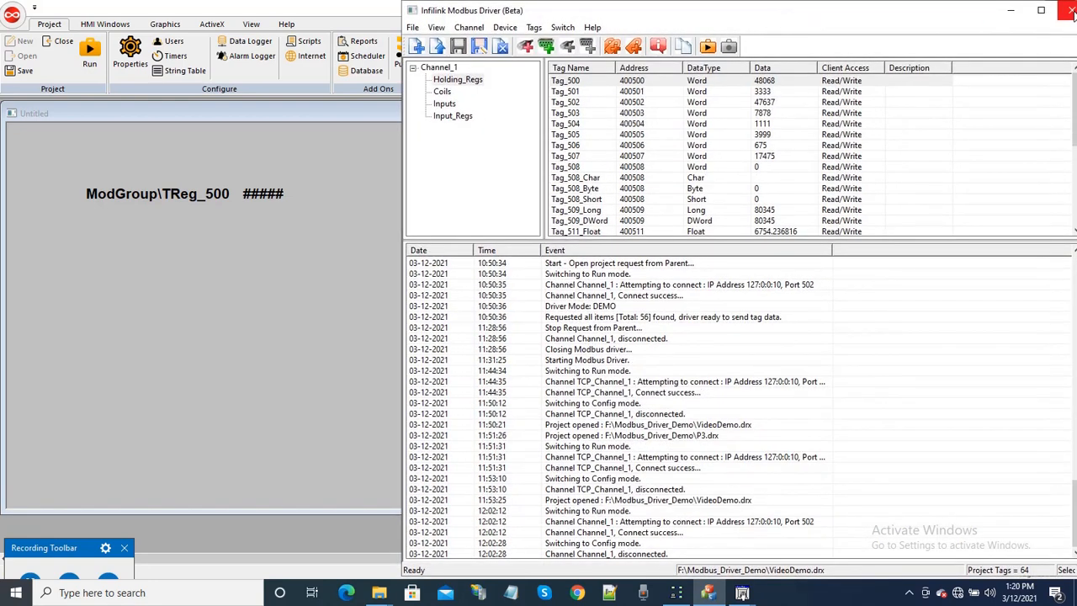
{"action": "left_click", "coordinate": [1065, 10]}
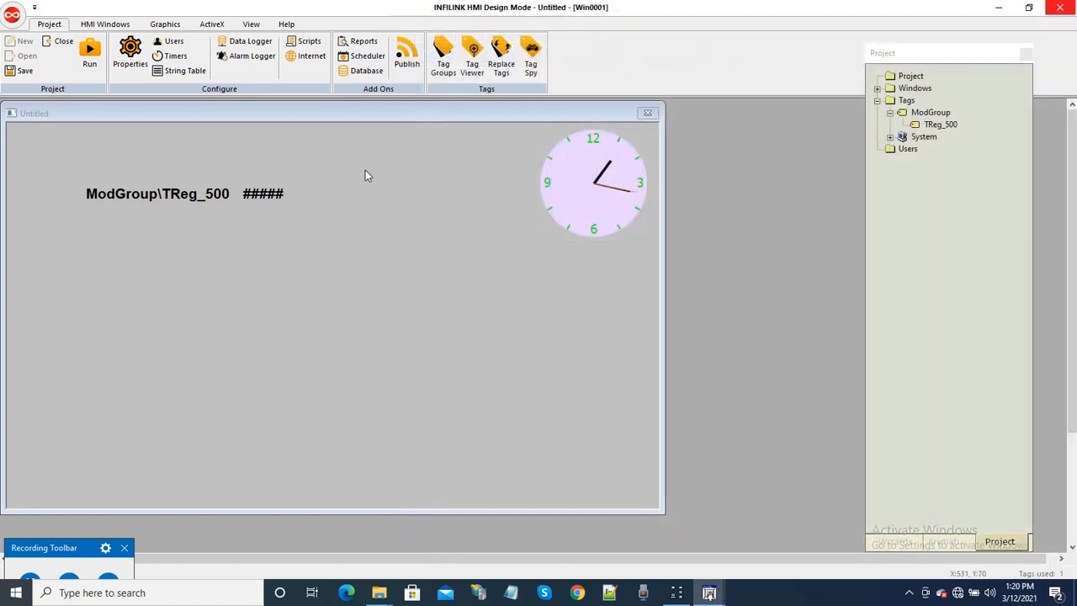
Run the HMI project and compare the live TReg_500 value with Tag_500 in the driver's Holding_Regs device.
{"action": "left_click", "coordinate": [90, 53]}
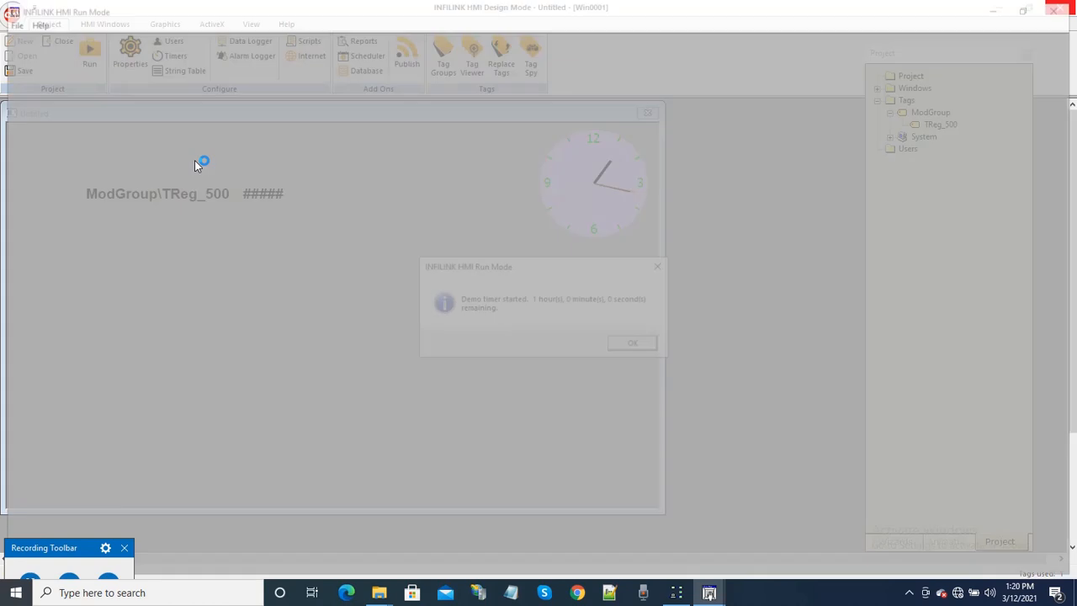
{"action": "left_click", "coordinate": [632, 344]}
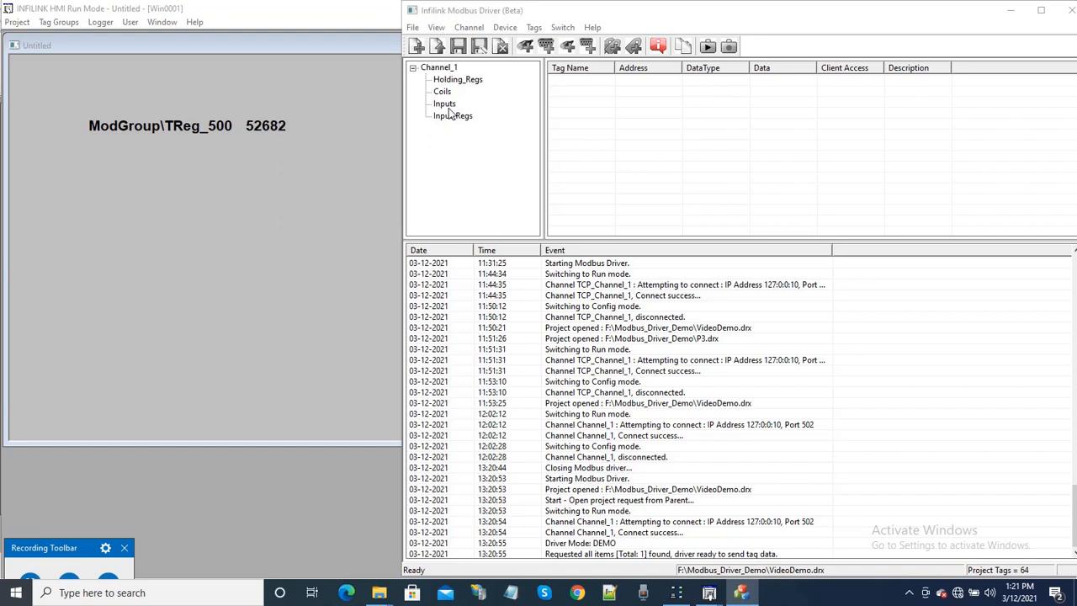
{"action": "left_click", "coordinate": [468, 84]}
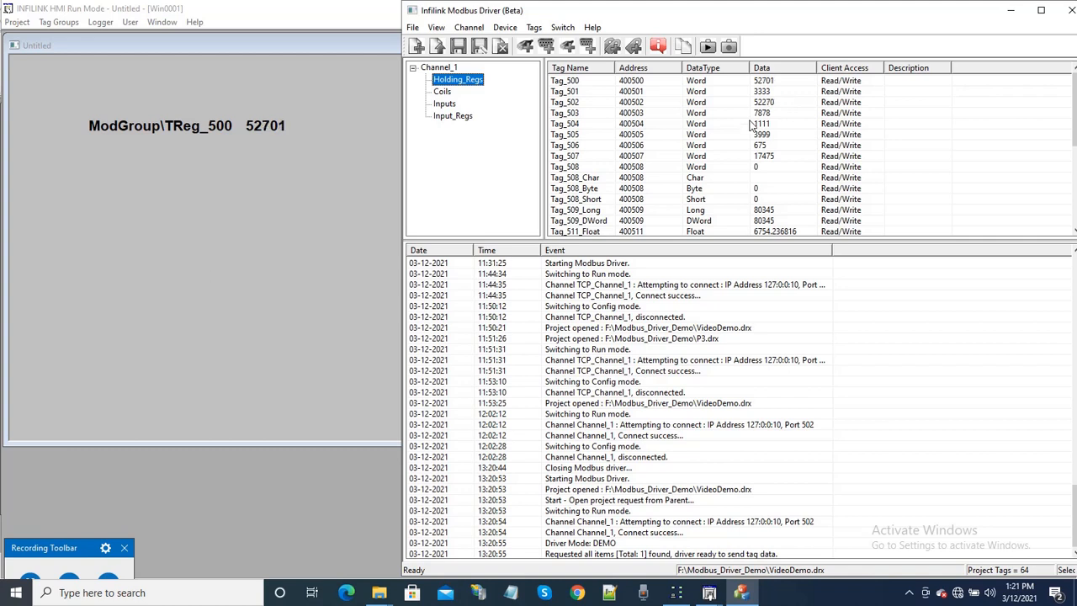
{"action": "left_click", "coordinate": [285, 208]}
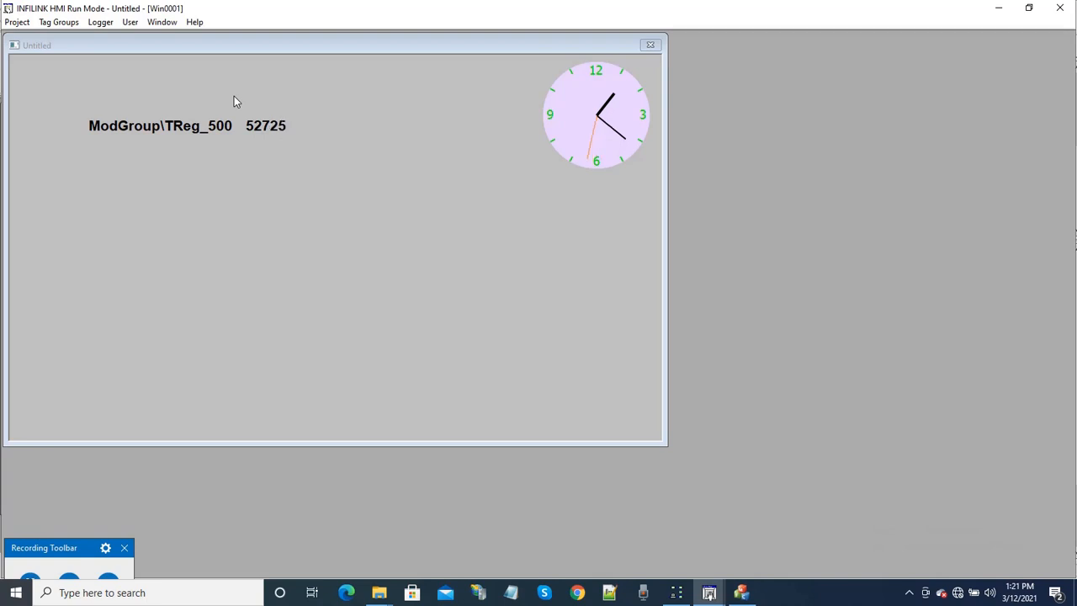
Exit Run Mode and minimize the Design Mode window.
{"action": "mouse_move", "coordinate": [58, 546]}
{"action": "left_click", "coordinate": [34, 568]}
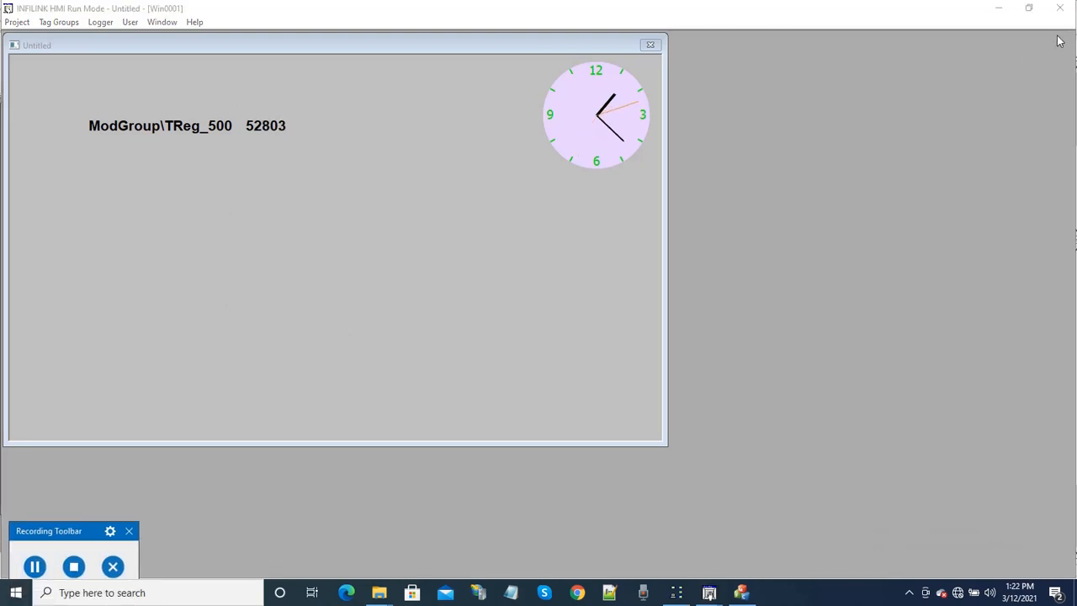
{"action": "left_click", "coordinate": [1062, 10]}
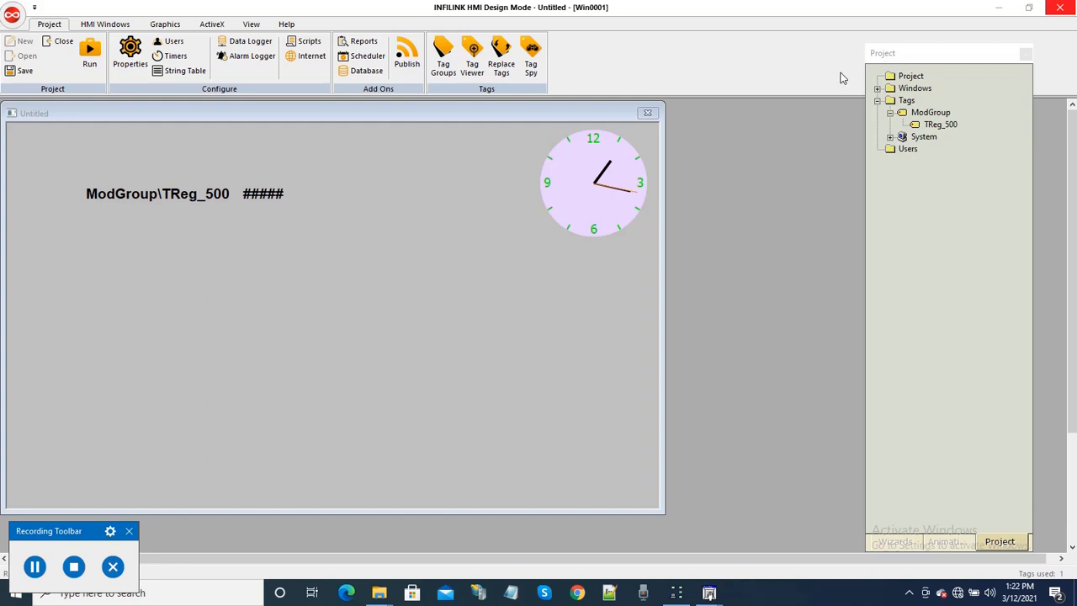
{"action": "left_click", "coordinate": [1000, 10]}
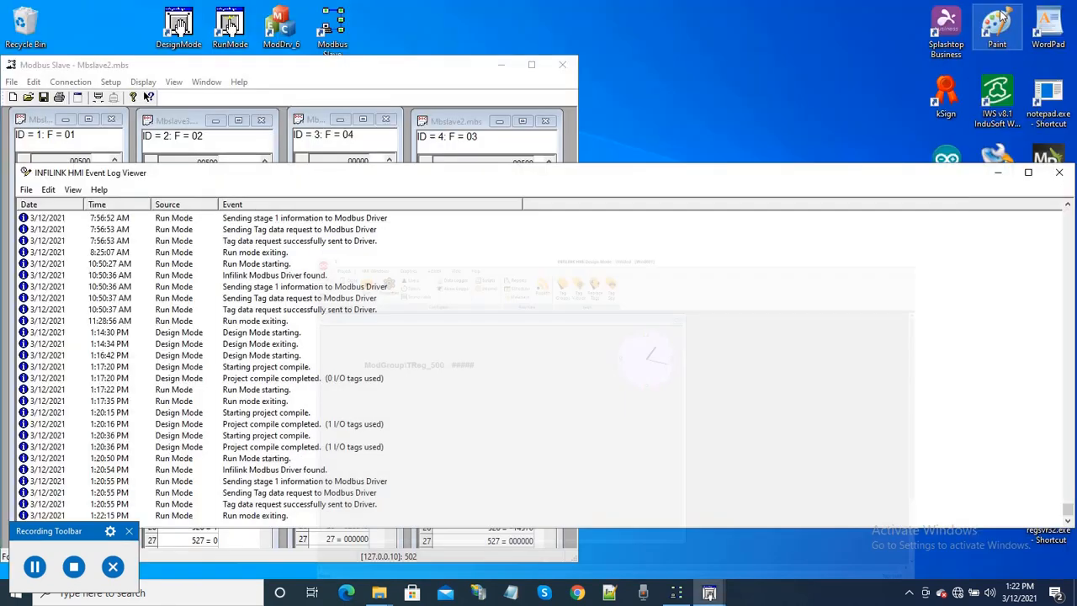
Start the Infilink Modbus Driver, open the recent project VideoDemo.drx and display the tags of its Coils device.
{"action": "double_click", "coordinate": [278, 32]}
{"action": "left_click", "coordinate": [413, 27]}
{"action": "left_click", "coordinate": [476, 162]}
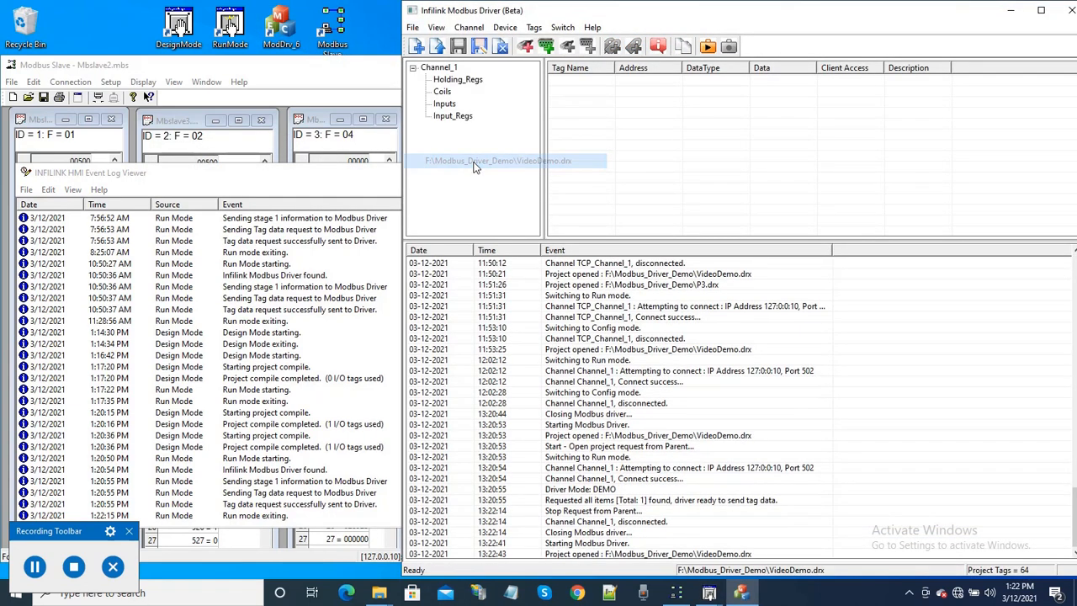
{"action": "left_click", "coordinate": [444, 92]}
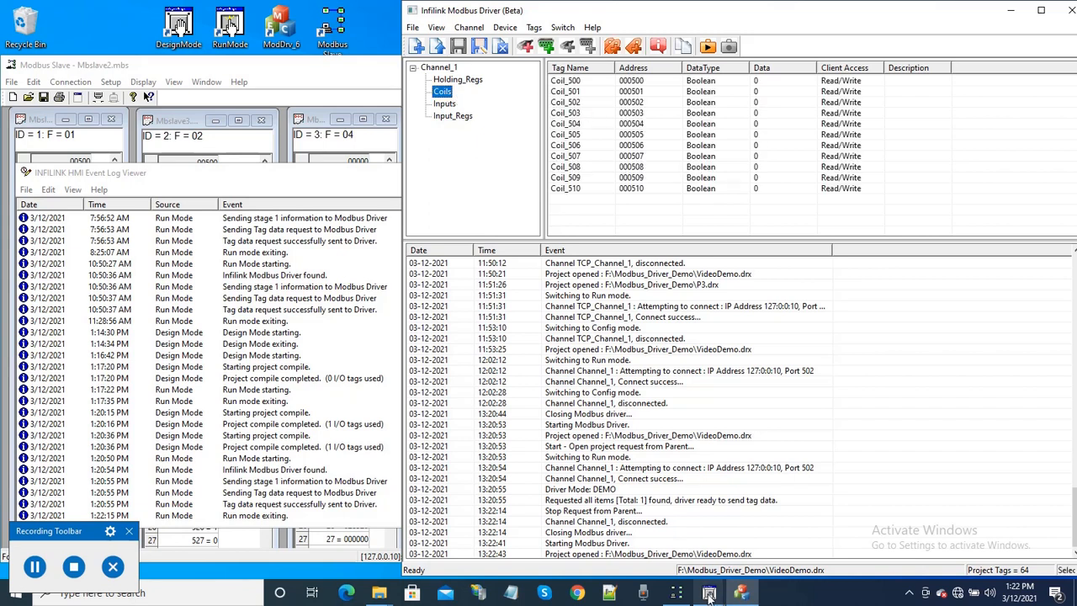
Switch to INFILINK HMI Design Mode, open the tag groups and select ModGroup.
{"action": "mouse_move", "coordinate": [710, 591]}
{"action": "left_click", "coordinate": [736, 553]}
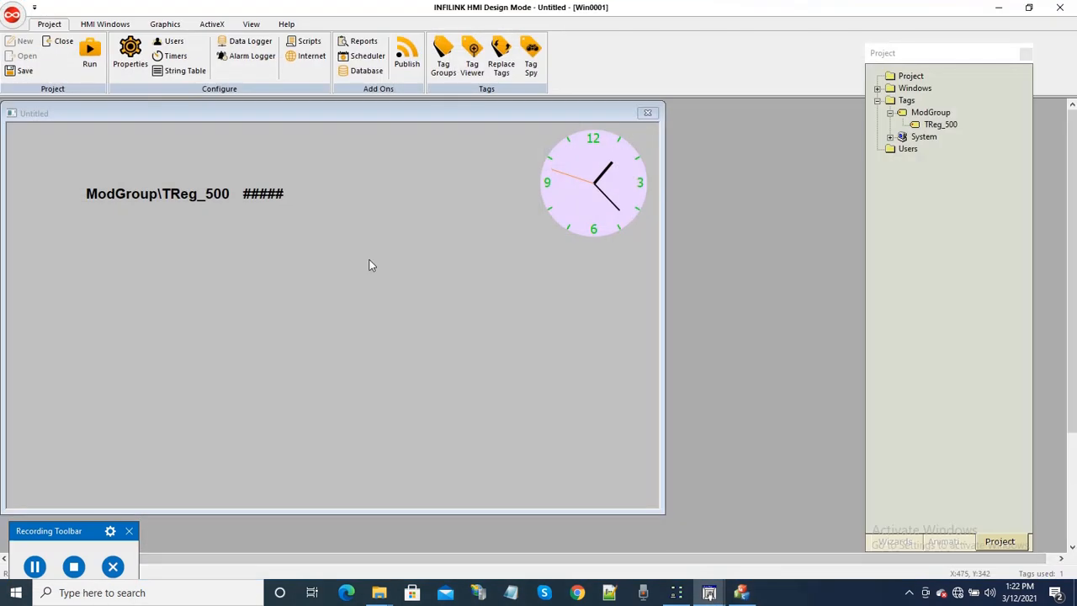
{"action": "left_click", "coordinate": [443, 57]}
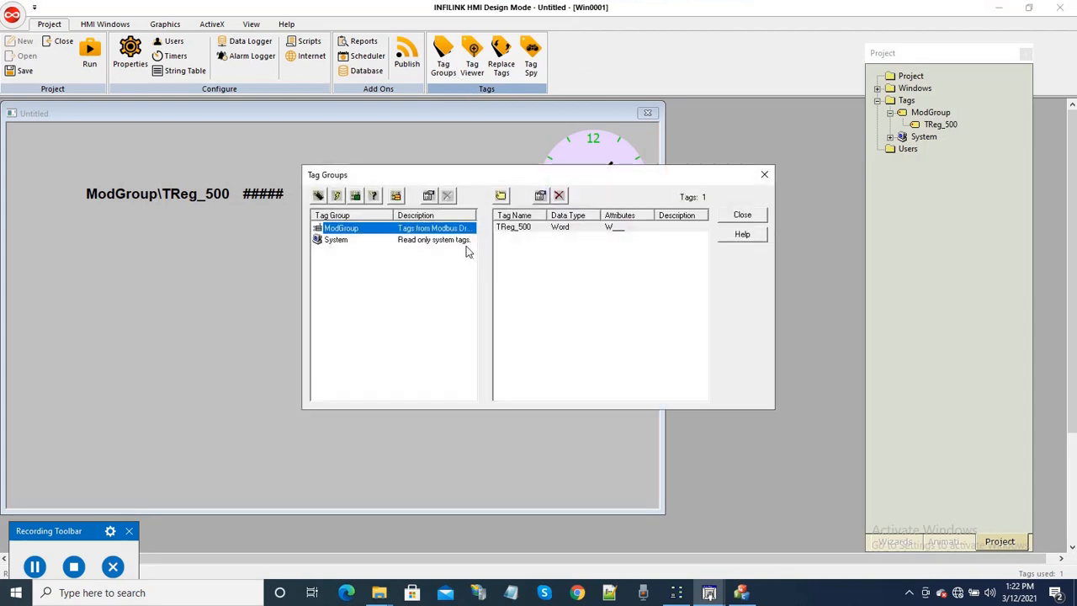
{"action": "left_click", "coordinate": [527, 228]}
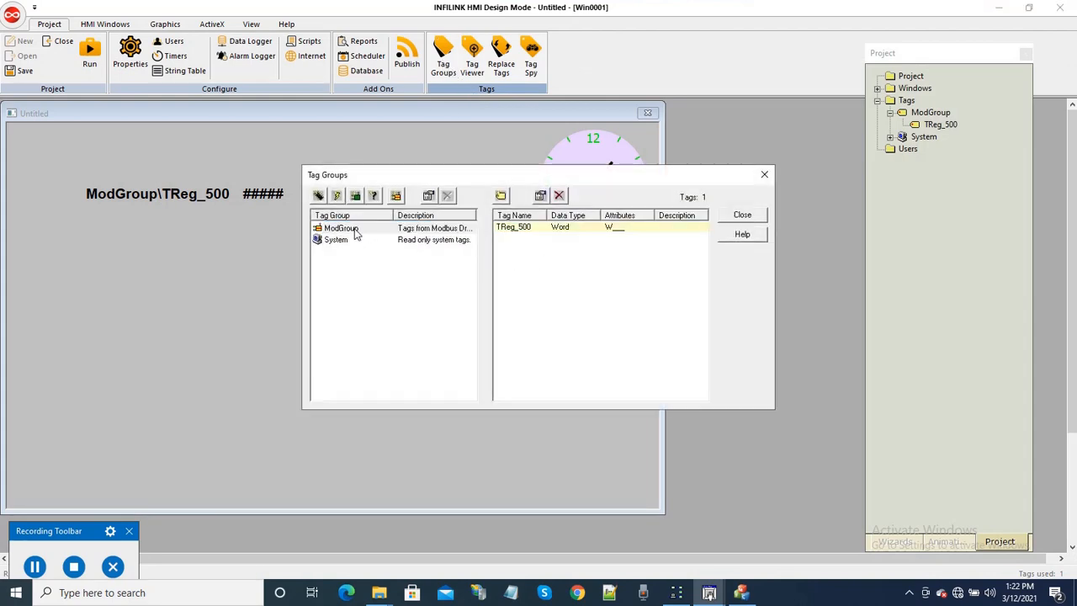
{"action": "left_click", "coordinate": [354, 234]}
{"action": "left_click", "coordinate": [577, 254]}
Check the Coils tags in the Infilink Modbus Driver, and create a ModGroup tag named TagCoil_500 in Design Mode.
{"action": "left_click", "coordinate": [741, 592]}
{"action": "left_click", "coordinate": [447, 92]}
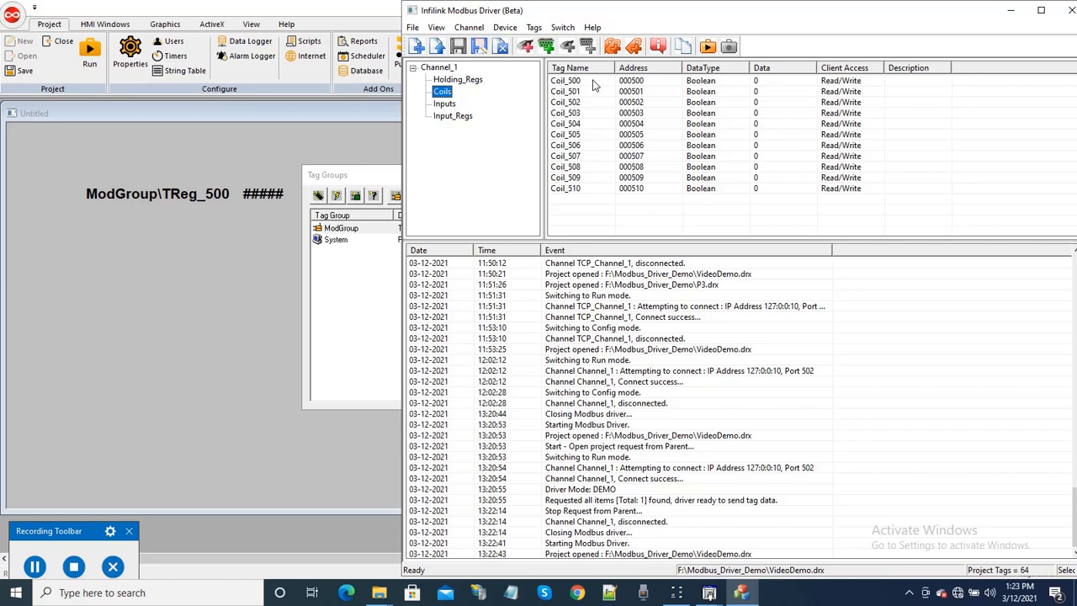
{"action": "left_click", "coordinate": [372, 177]}
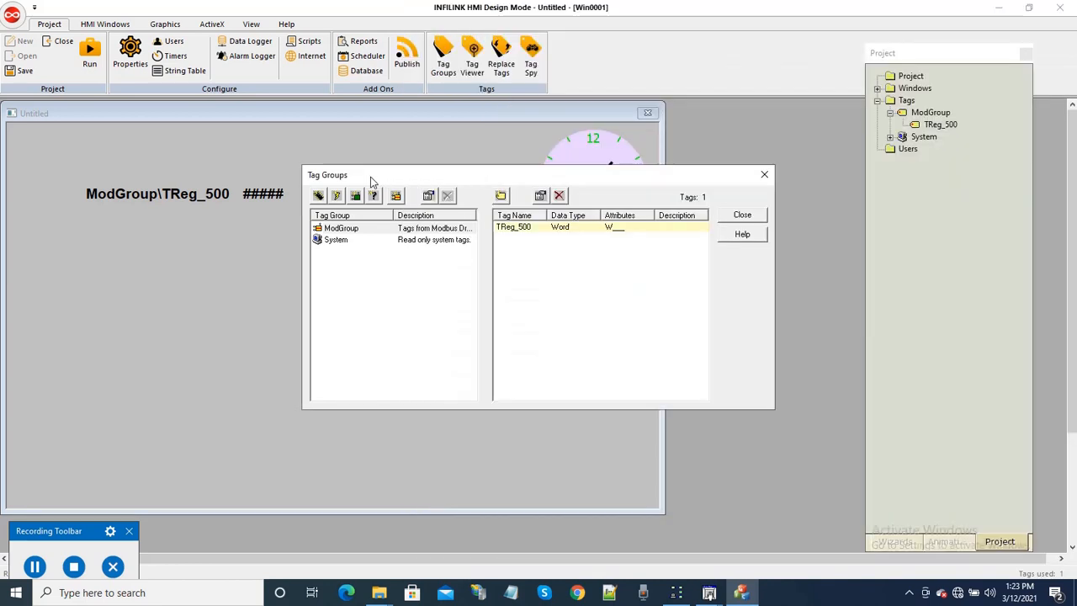
{"action": "left_click", "coordinate": [501, 196]}
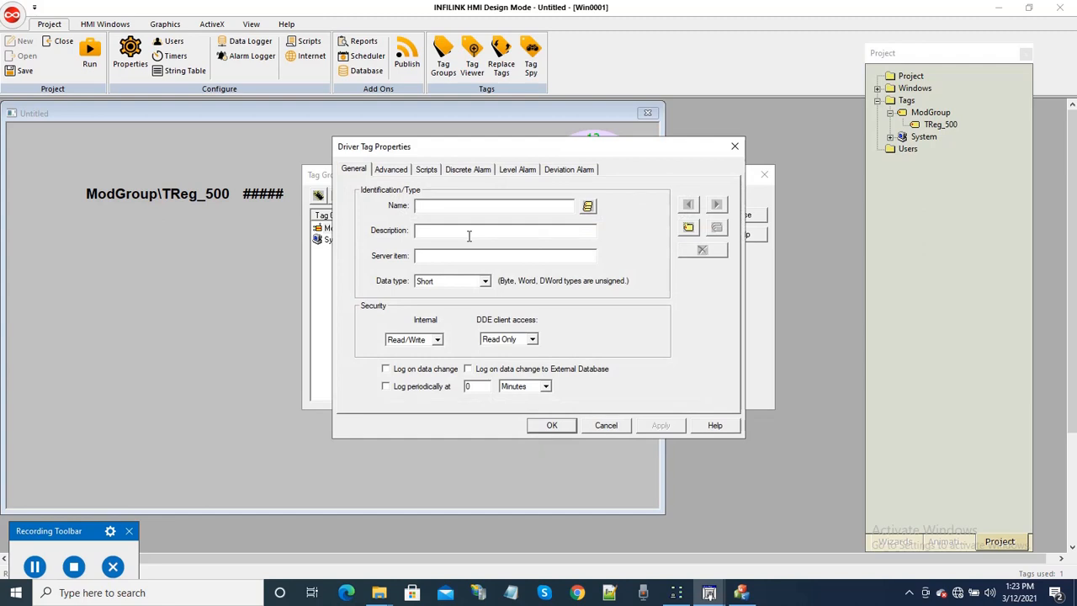
{"action": "type", "text": "TagCoil_500"}
Copy Coil_500 from the driver's Coils device and set TagCoil_500's server item to Channel_1.Coils.Coil_500.
{"action": "left_click", "coordinate": [752, 596]}
{"action": "left_click", "coordinate": [569, 81]}
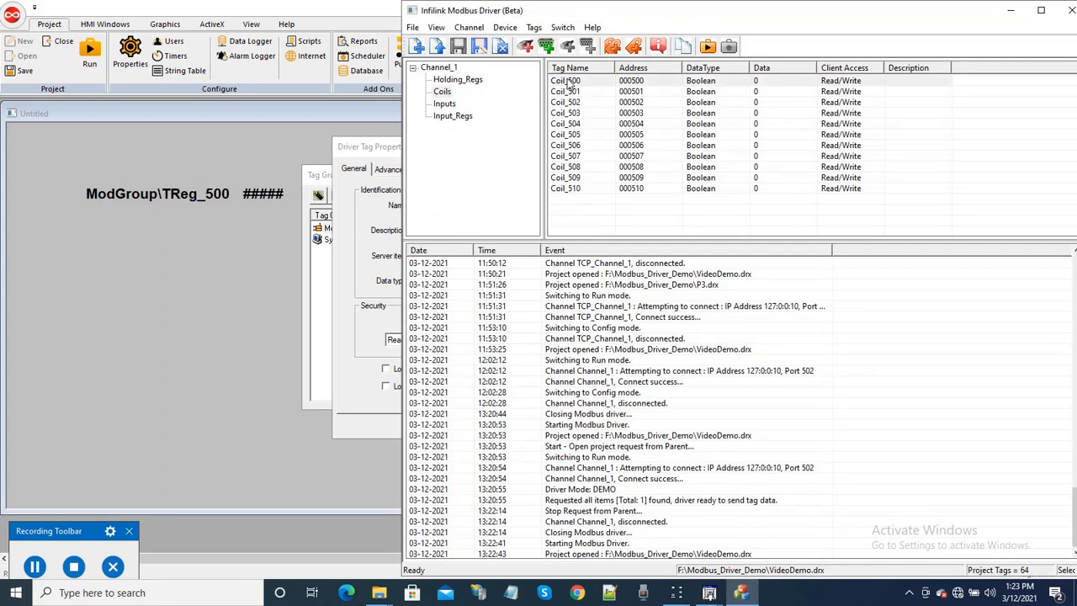
{"action": "left_click", "coordinate": [534, 27]}
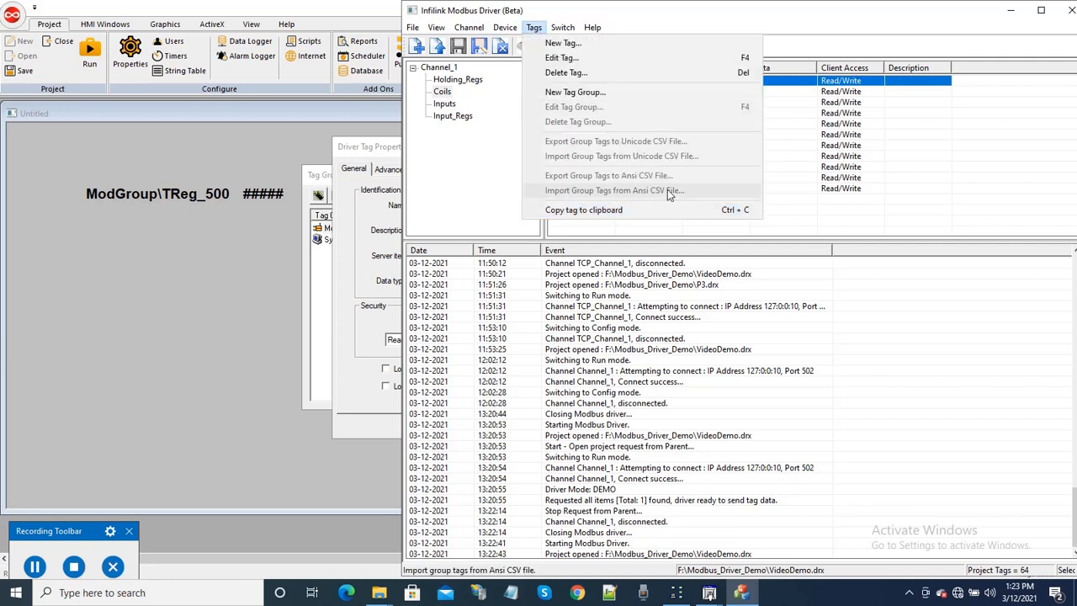
{"action": "left_click", "coordinate": [802, 88]}
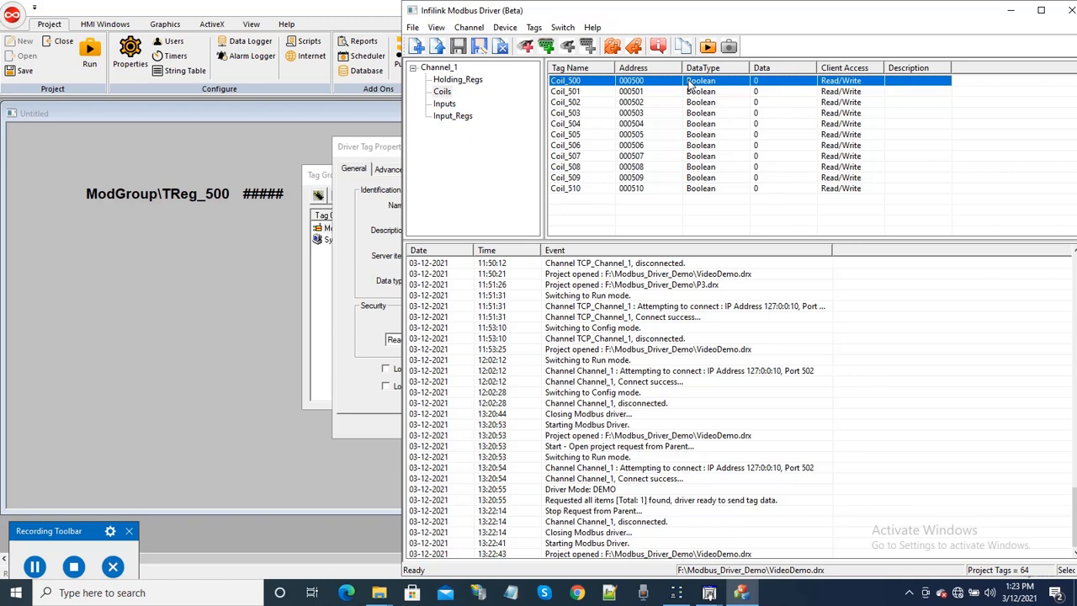
{"action": "left_click", "coordinate": [381, 157]}
{"action": "left_click", "coordinate": [437, 256]}
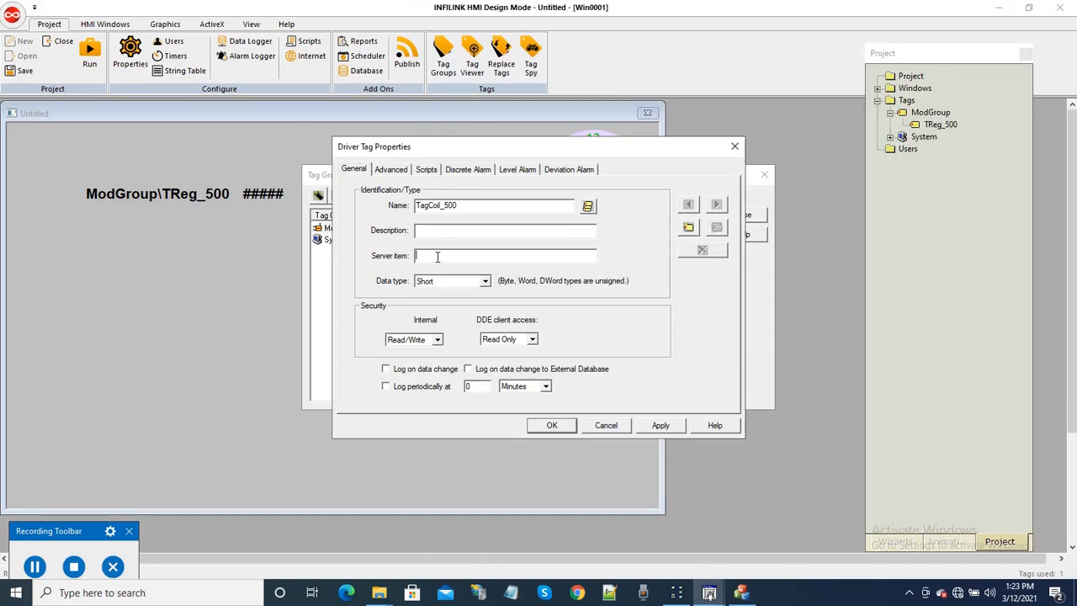
{"action": "type", "text": "Channel_1.Coils.Coil_500"}
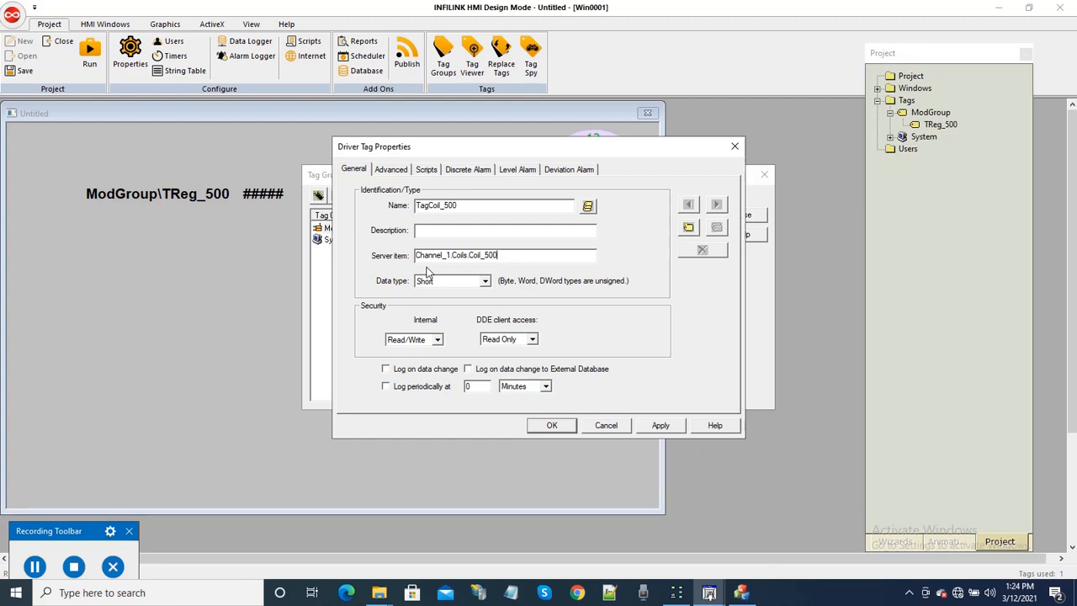
Set TagCoil_500's data type to Discrete and accept the tag properties.
{"action": "left_click", "coordinate": [451, 281]}
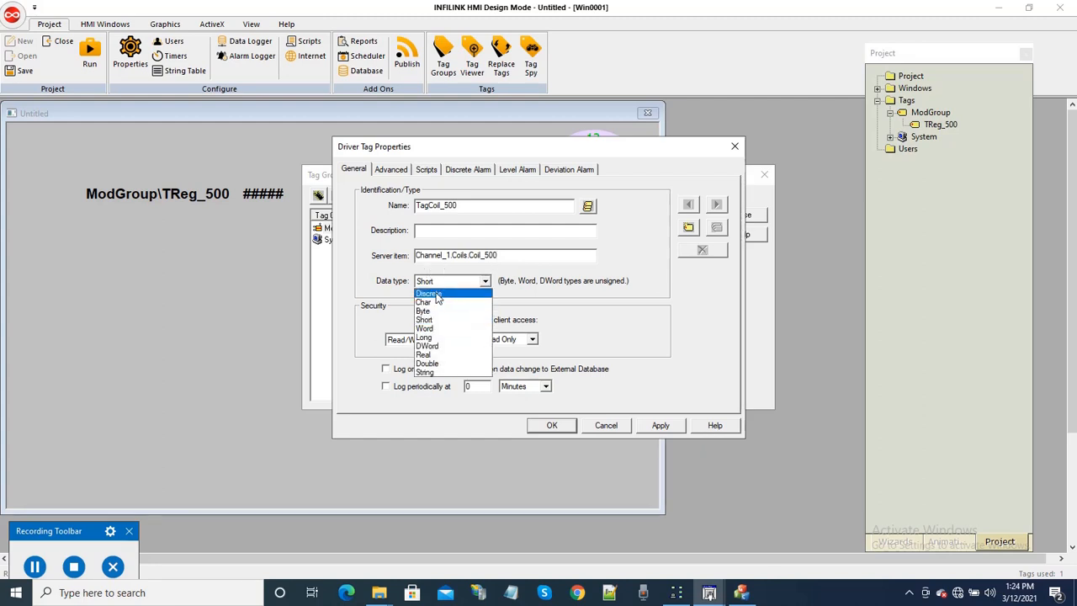
{"action": "left_click", "coordinate": [439, 295]}
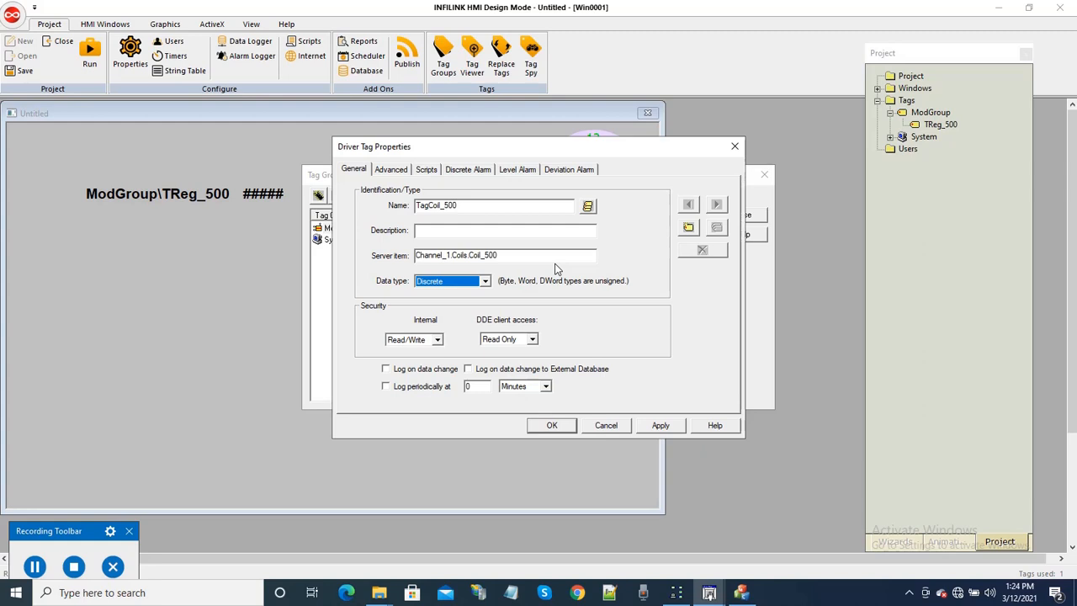
{"action": "left_click", "coordinate": [549, 426]}
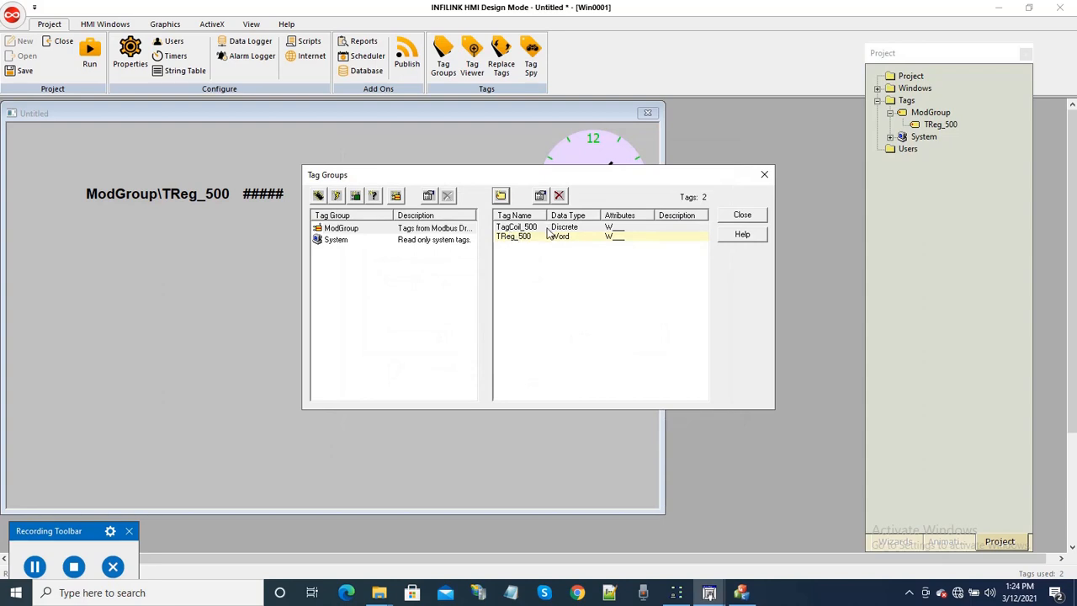
Start another ModGroup tag, check the input registers in Modbus Slave, and copy InpReg_002 from the driver's Input_Regs device.
{"action": "left_click", "coordinate": [501, 195]}
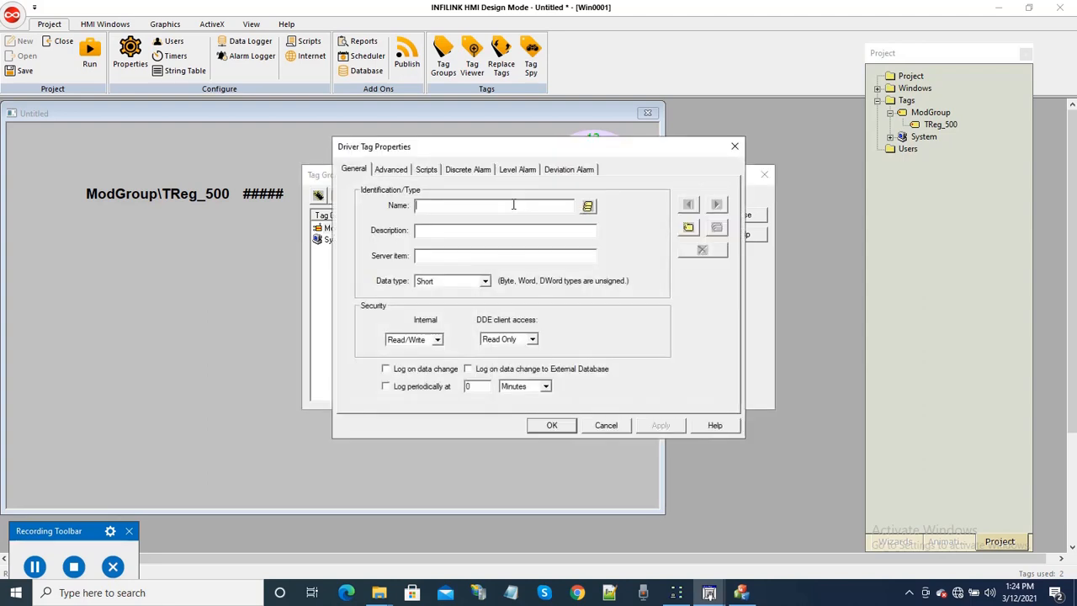
{"action": "left_click", "coordinate": [741, 592]}
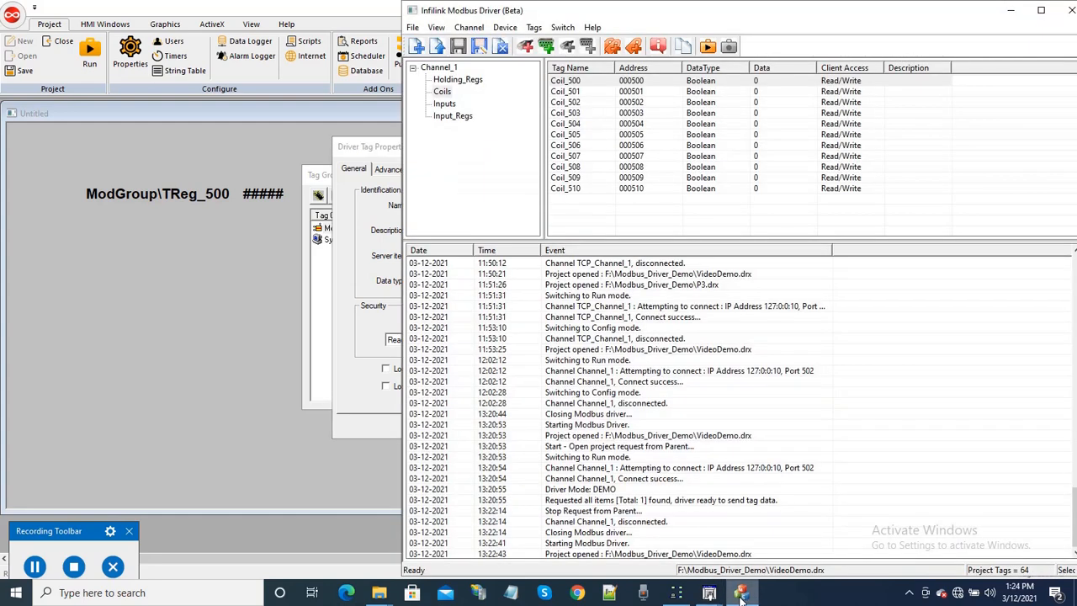
{"action": "left_click", "coordinate": [463, 120]}
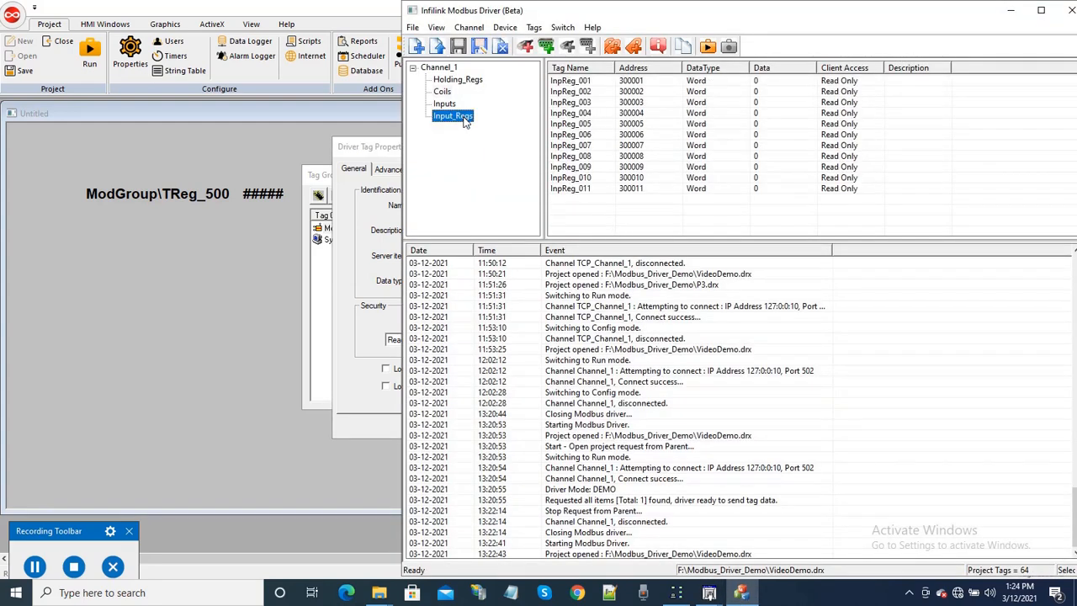
{"action": "left_click", "coordinate": [678, 594]}
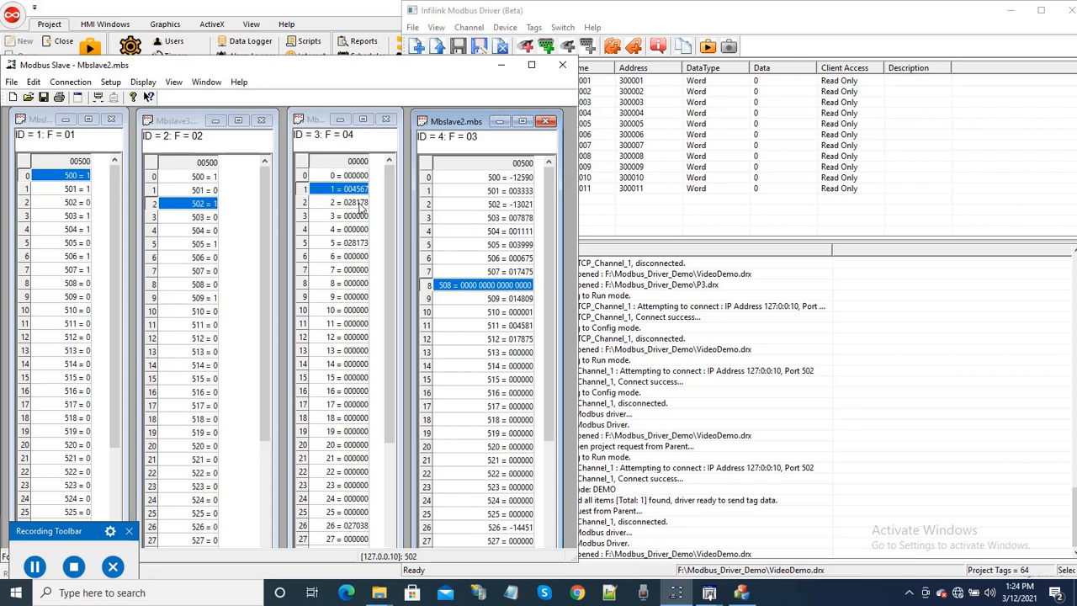
{"action": "left_click", "coordinate": [802, 13]}
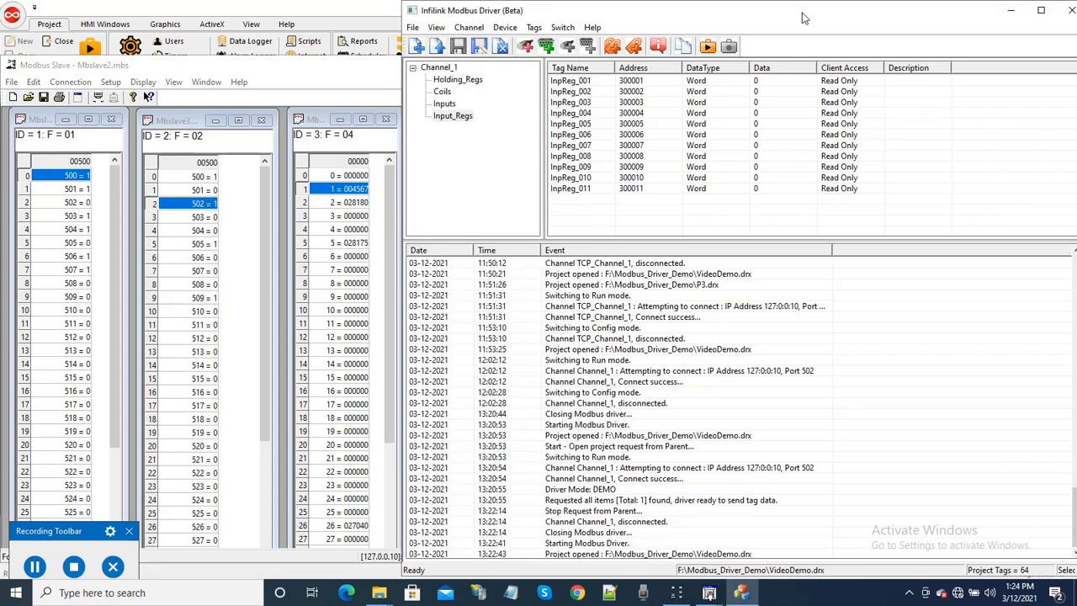
{"action": "left_click", "coordinate": [593, 93]}
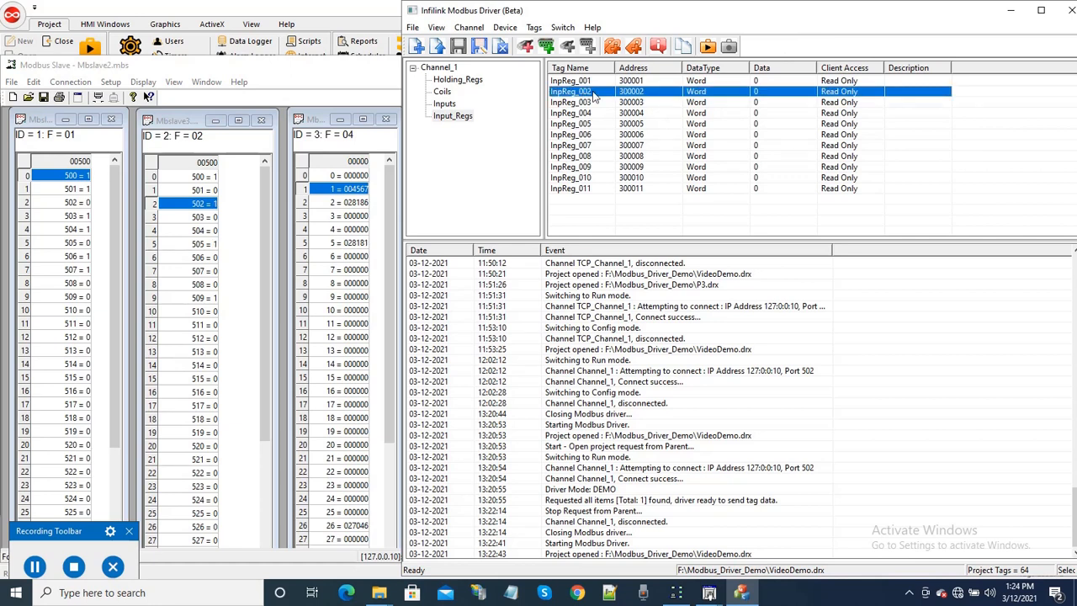
Return to Design Mode, set the new tag's server item to Channel_1.Input_Regs.InpReg_002 and name it Tag_InpReg_2.
{"action": "mouse_move", "coordinate": [711, 593]}
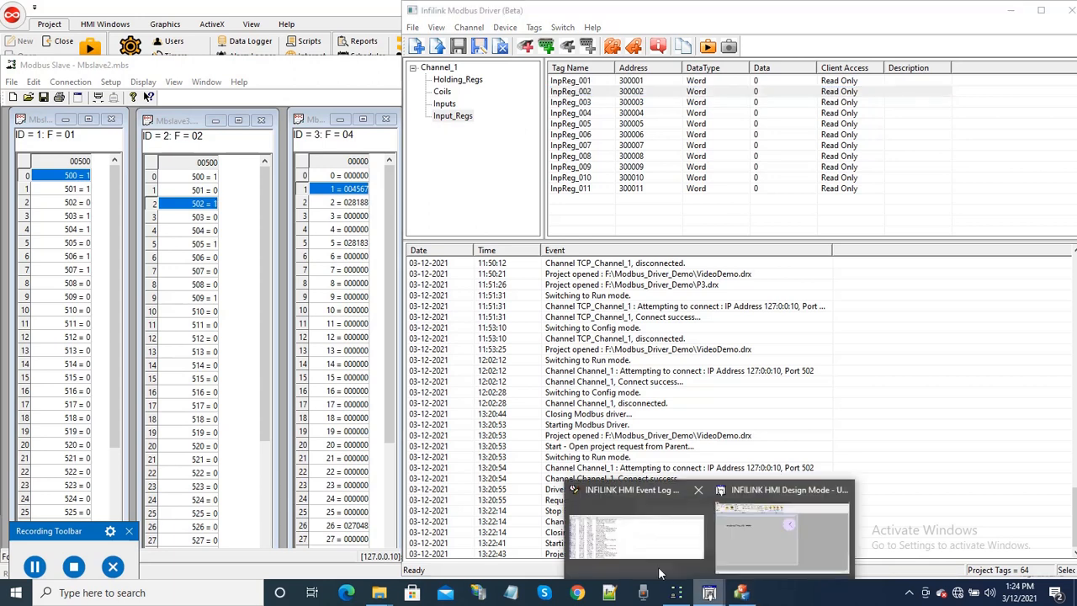
{"action": "left_click", "coordinate": [794, 527]}
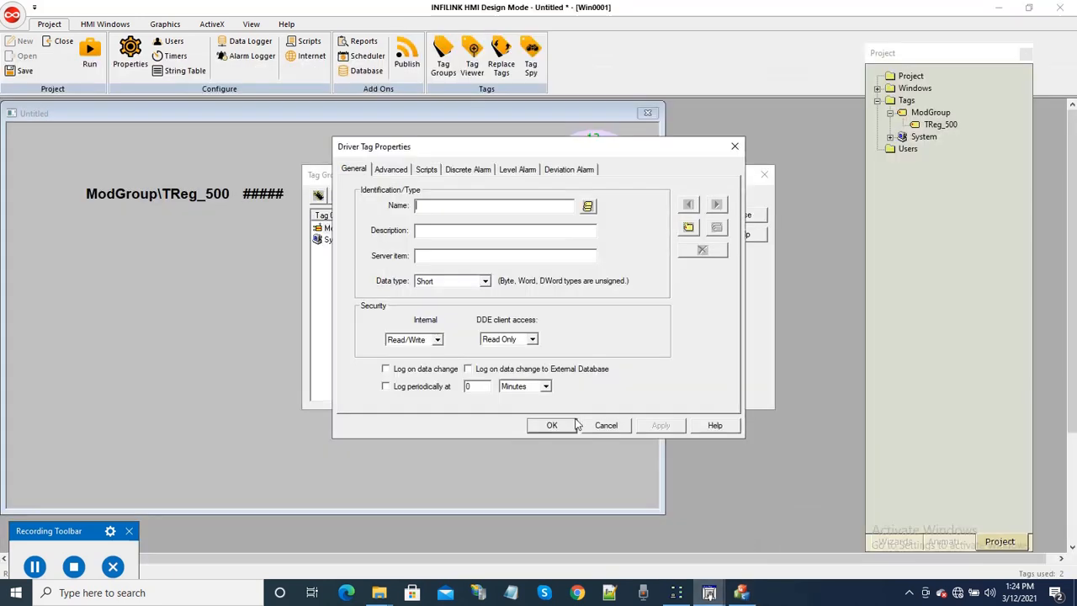
{"action": "left_click", "coordinate": [435, 256]}
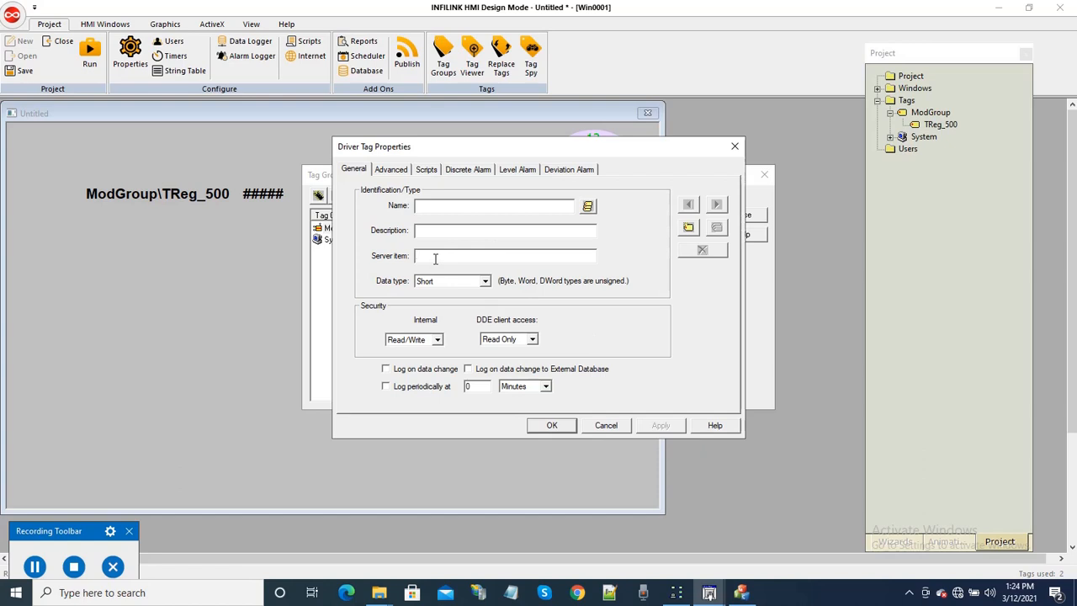
{"action": "type", "text": "Channel_1.Input_Regs.InpReg_002"}
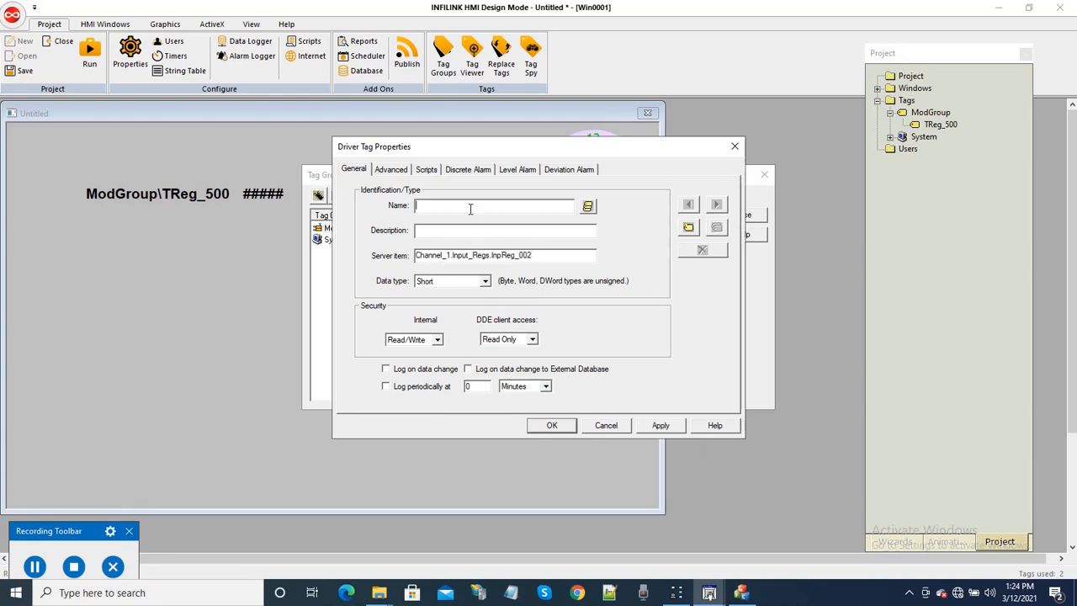
{"action": "type", "text": "Tag_InpReg"}
Set Tag_InpReg_2's data type to Word, apply the change and close the tag properties.
{"action": "left_click", "coordinate": [459, 283]}
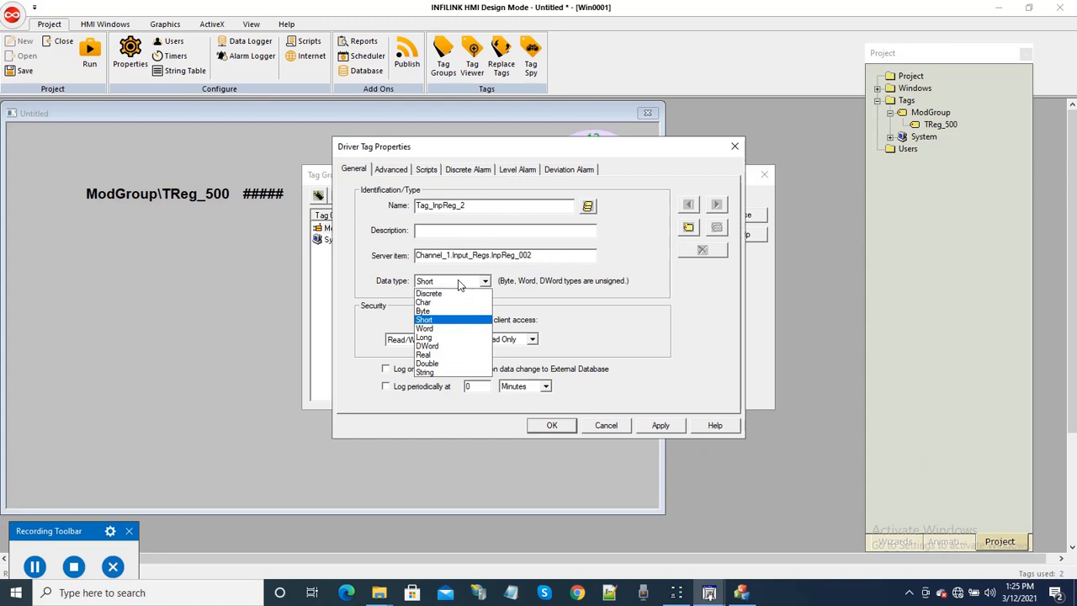
{"action": "left_click", "coordinate": [436, 328]}
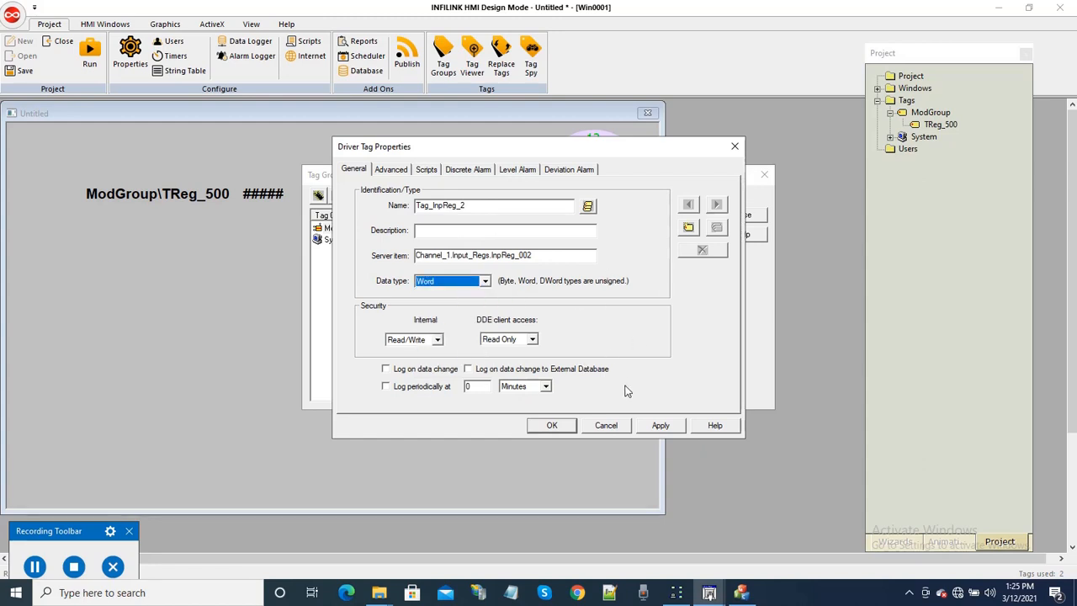
{"action": "left_click", "coordinate": [661, 427]}
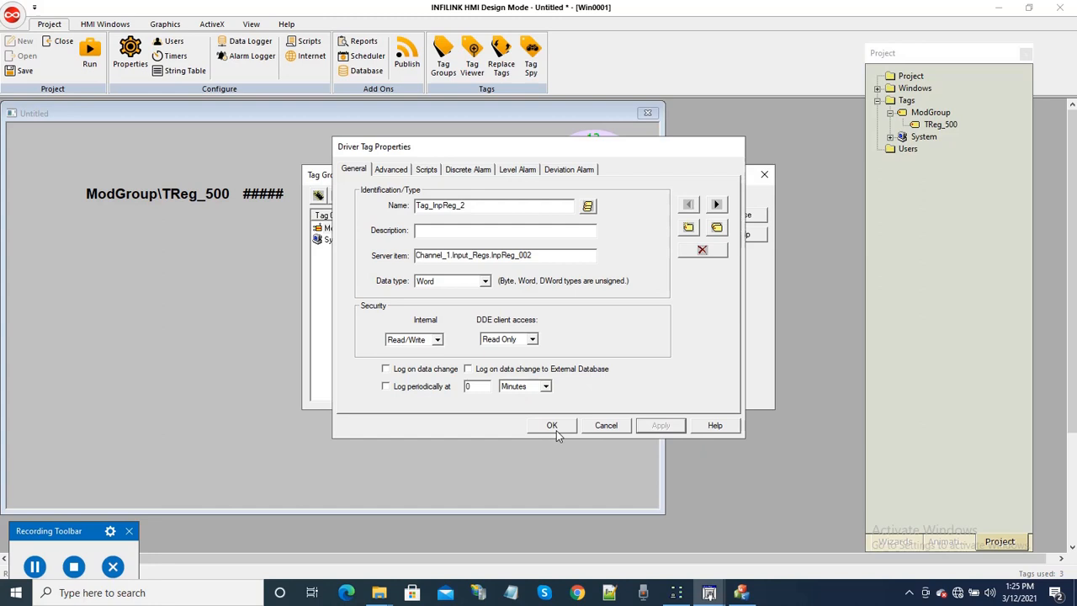
{"action": "left_click", "coordinate": [554, 427]}
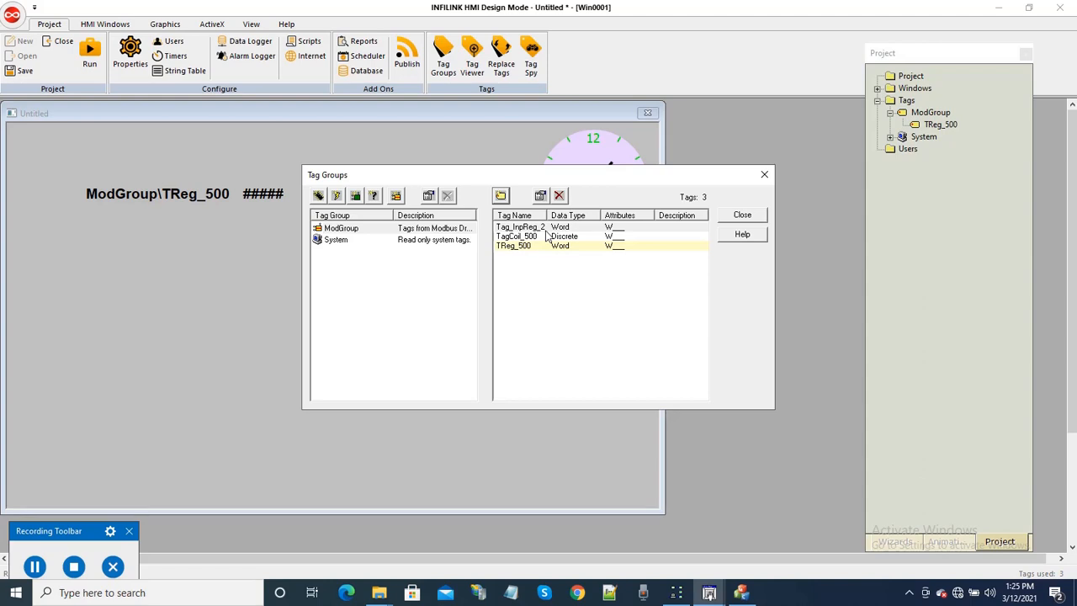
Switch to the Infilink Modbus Driver, check its Inputs device against Modbus Slave, and copy the Input_502 tag.
{"action": "left_click", "coordinate": [740, 594]}
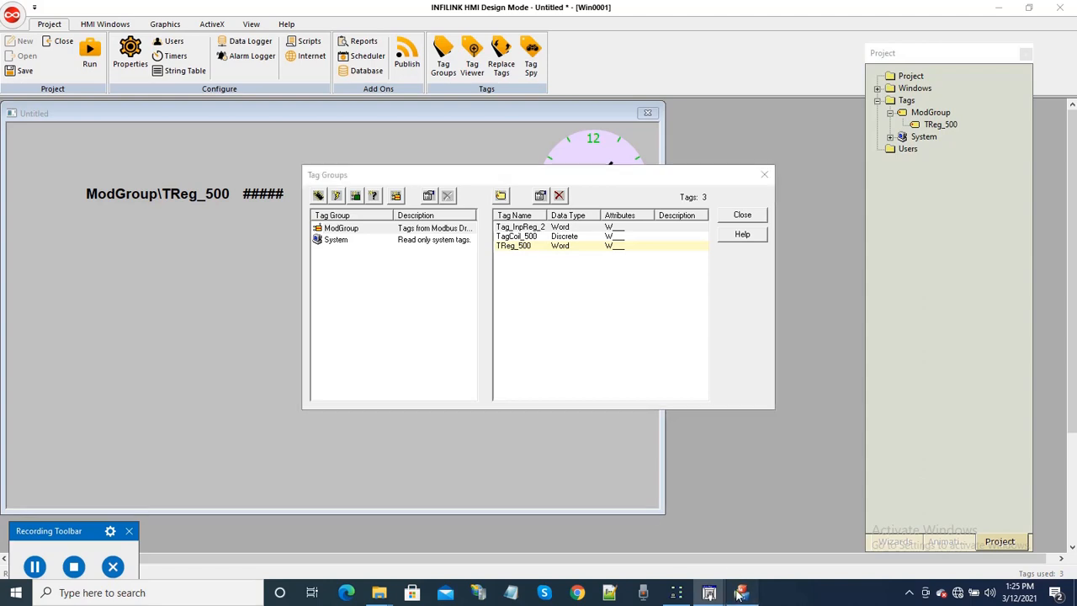
{"action": "left_click", "coordinate": [445, 104]}
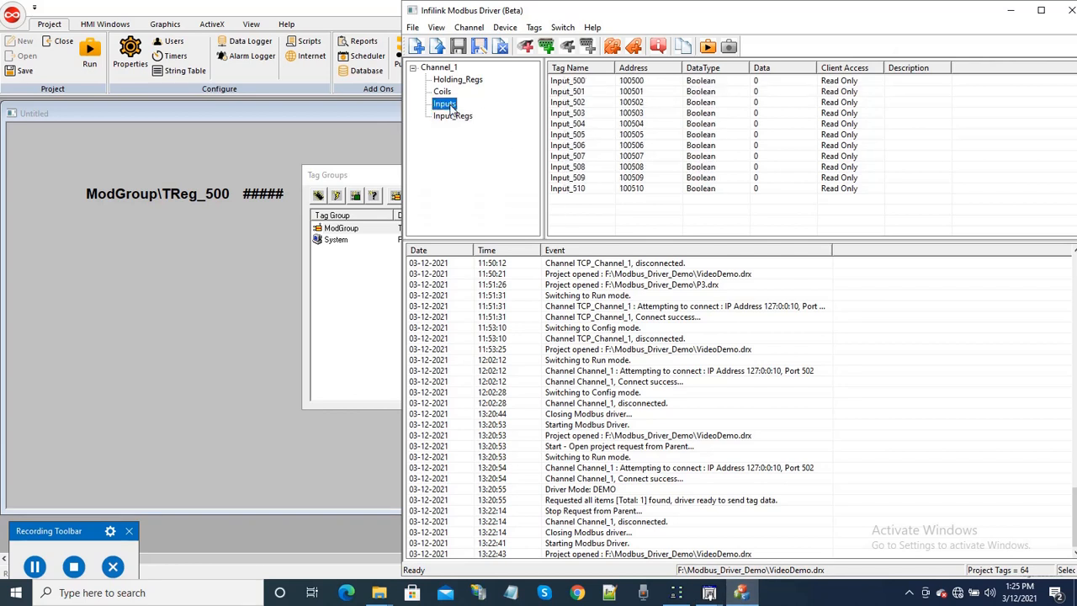
{"action": "left_click", "coordinate": [678, 594]}
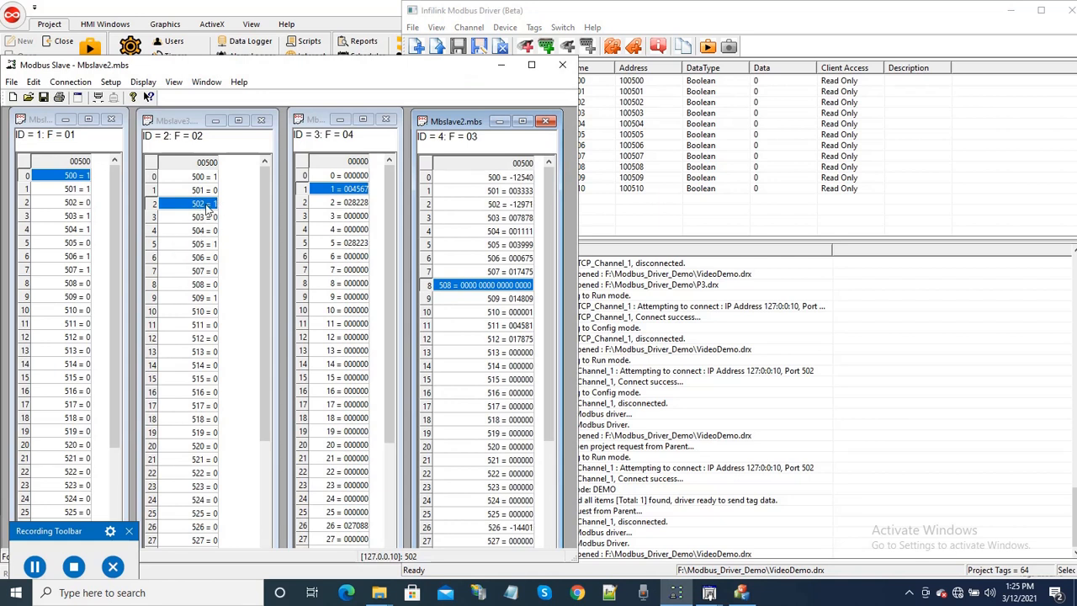
{"action": "left_click", "coordinate": [742, 20]}
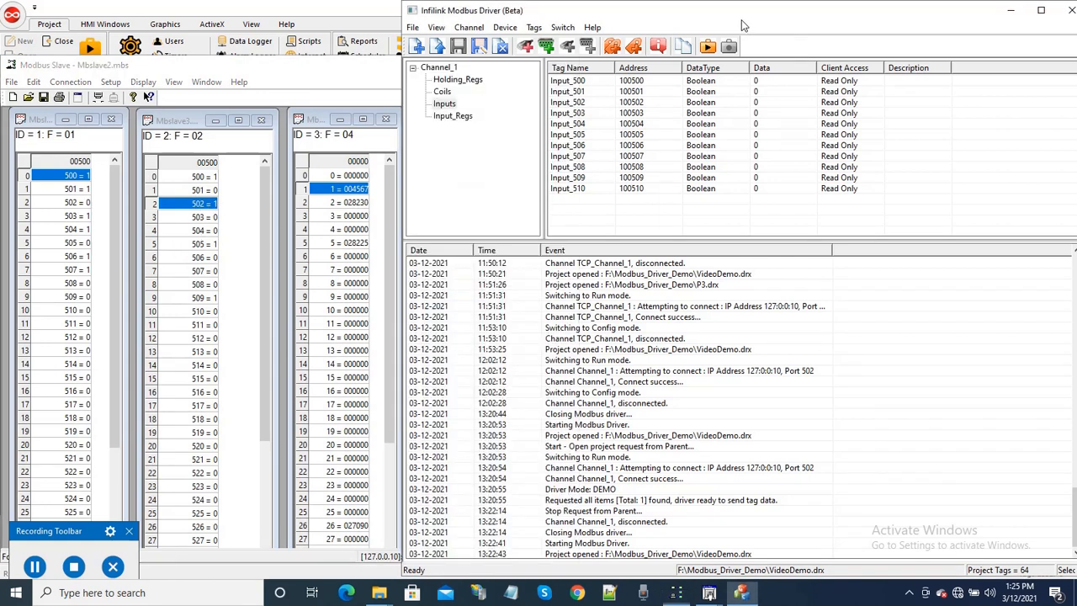
{"action": "left_click", "coordinate": [444, 105]}
{"action": "left_click", "coordinate": [569, 103]}
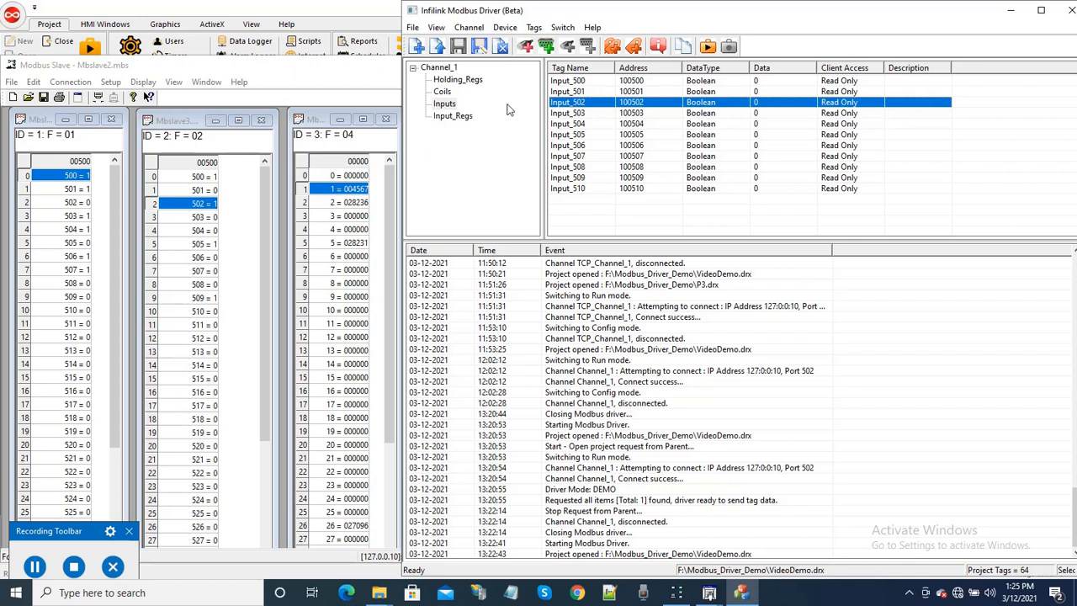
Return to INFILINK HMI Design Mode and add a ModGroup tag named Tag_Input_502 with server item Channel_1.Inputs.Input_502.
{"action": "mouse_move", "coordinate": [709, 596]}
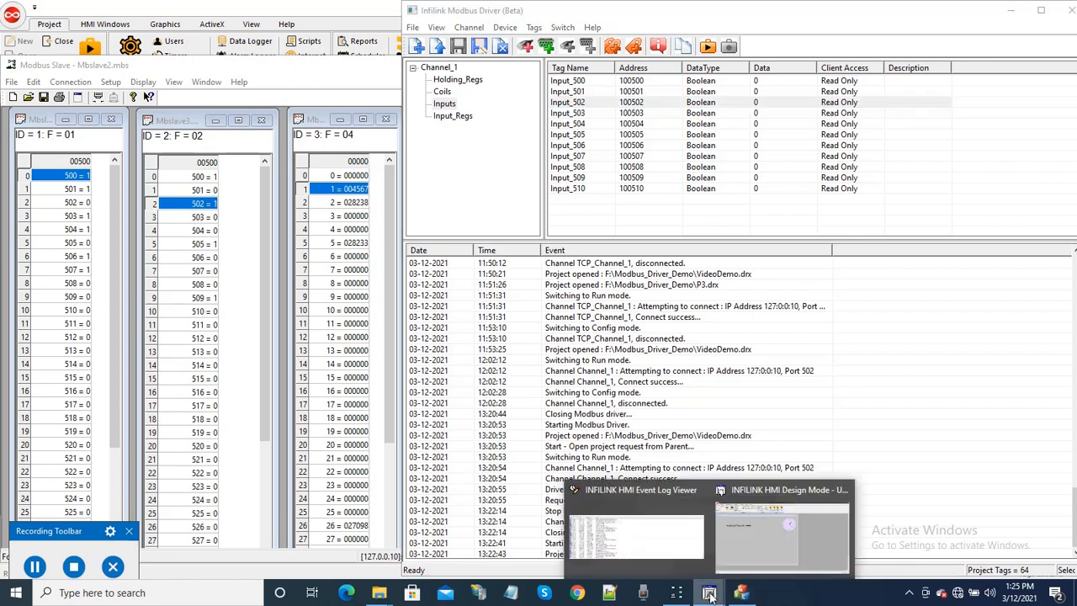
{"action": "left_click", "coordinate": [739, 554]}
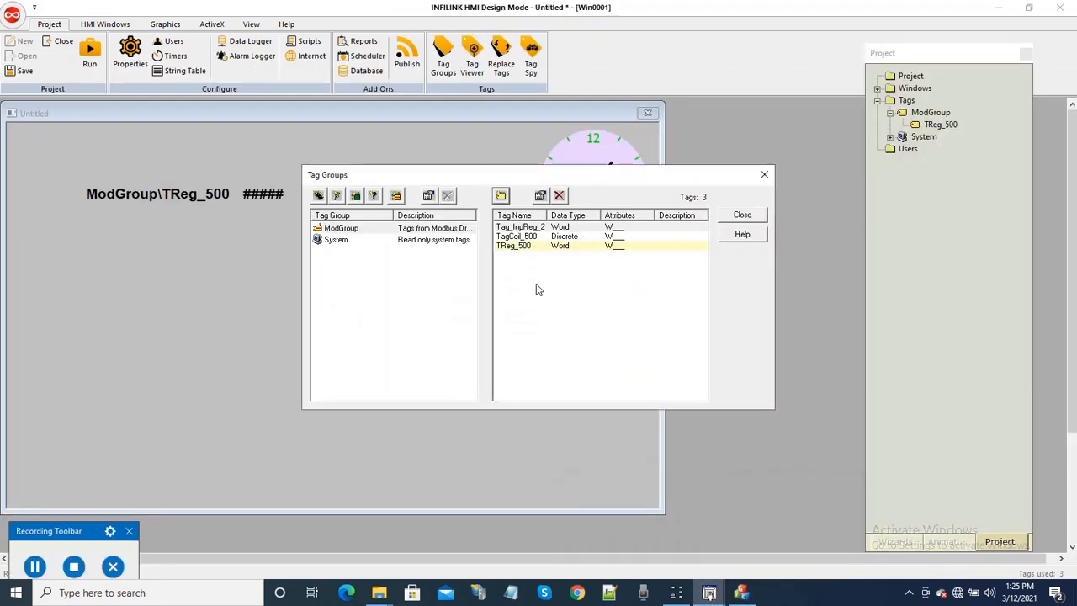
{"action": "left_click", "coordinate": [502, 196]}
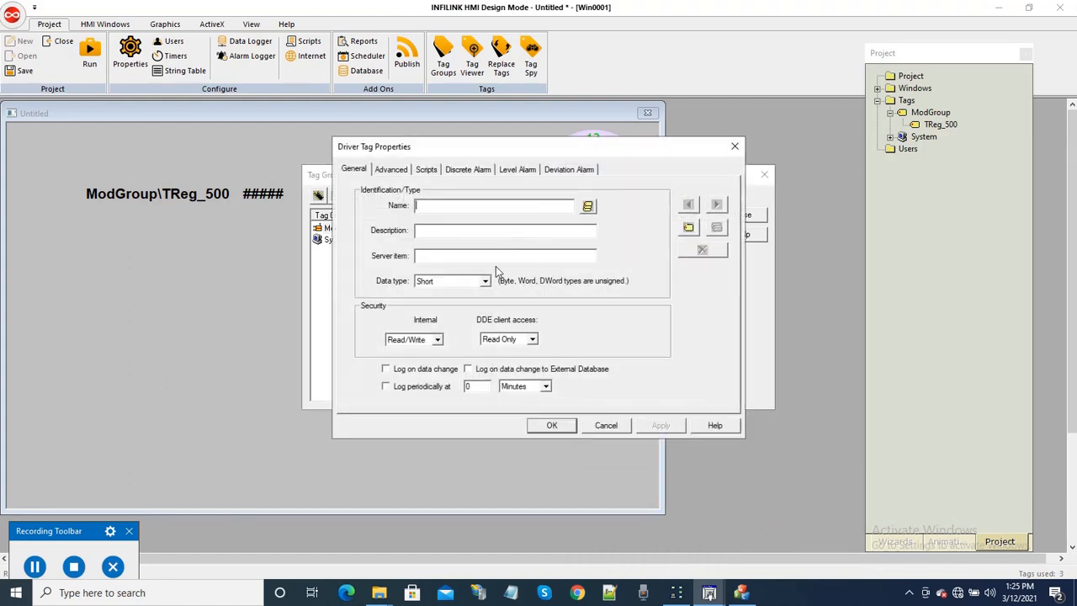
{"action": "type", "text": "Channel_1.Inputs.Input_502"}
{"action": "left_click", "coordinate": [451, 208]}
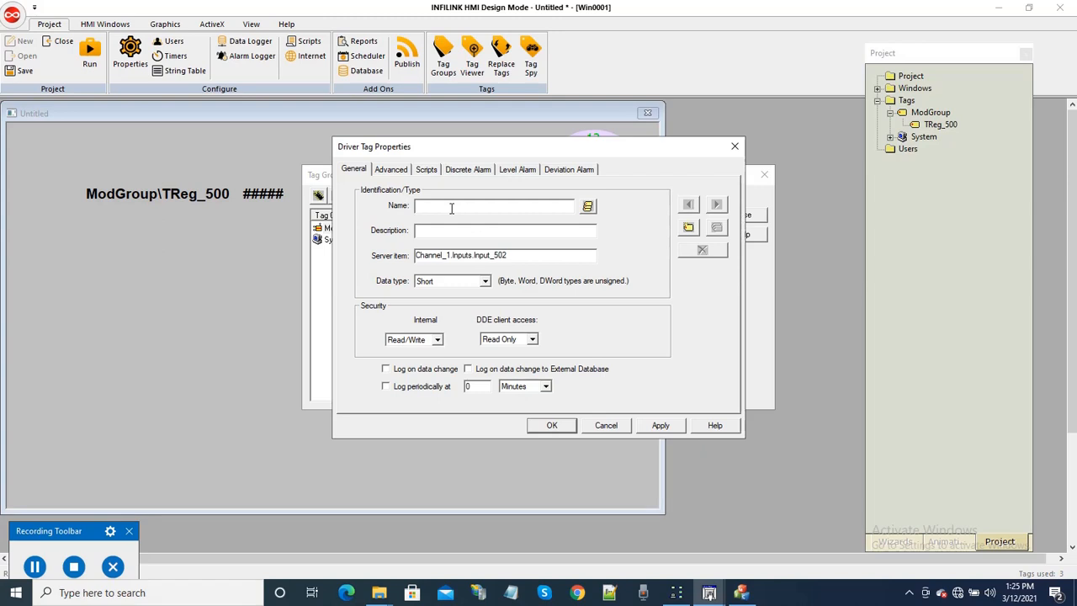
{"action": "type", "text": "Tag_Input_502"}
Set Tag_Input_502's data type to Discrete, accept the tag properties and close the tag groups.
{"action": "left_click", "coordinate": [454, 281]}
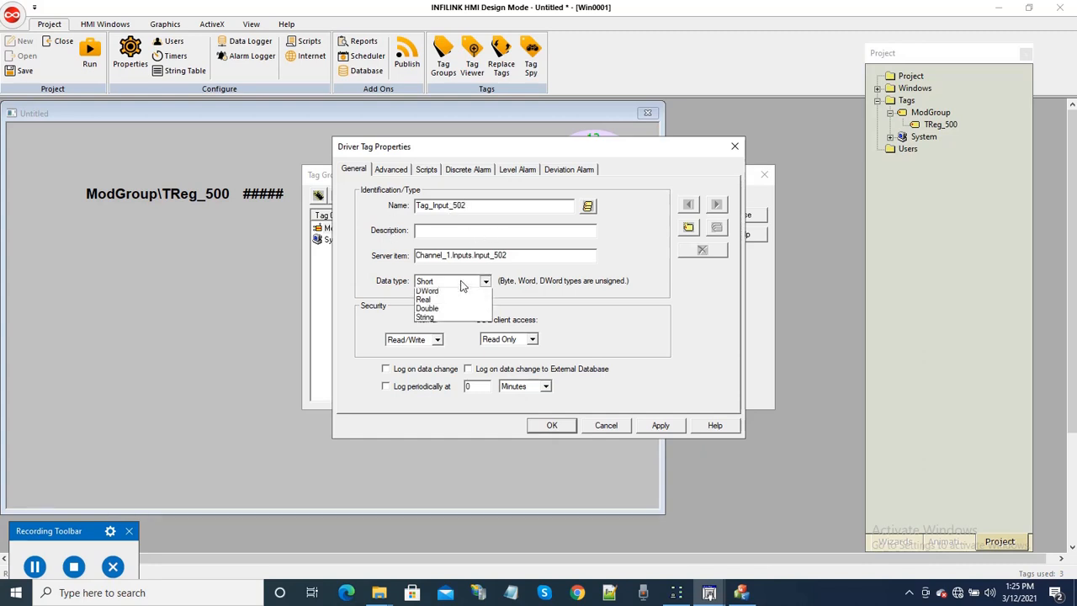
{"action": "left_click", "coordinate": [436, 301]}
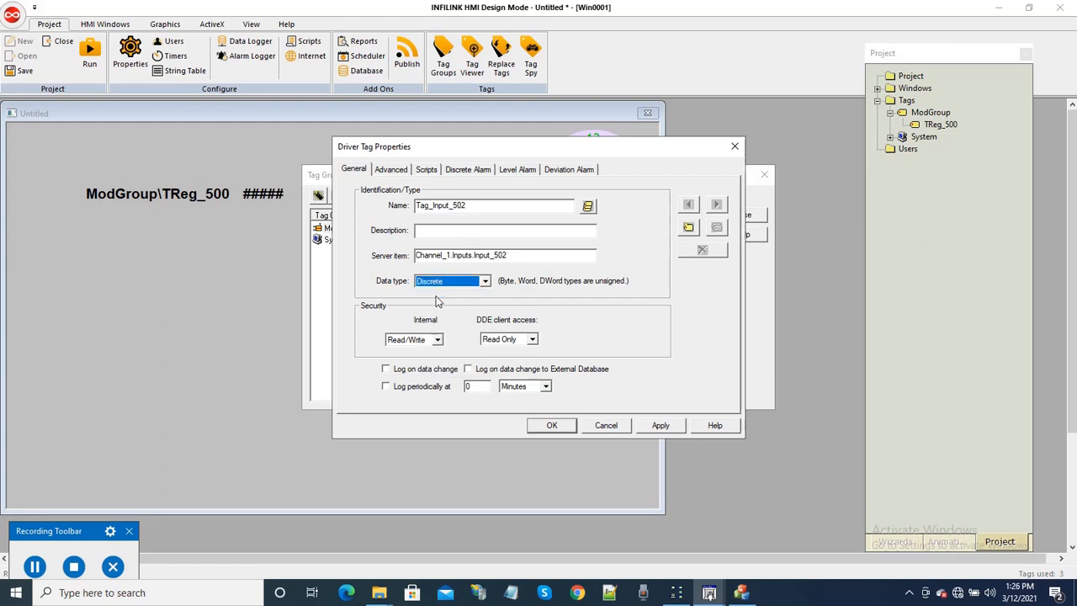
{"action": "left_click", "coordinate": [550, 426]}
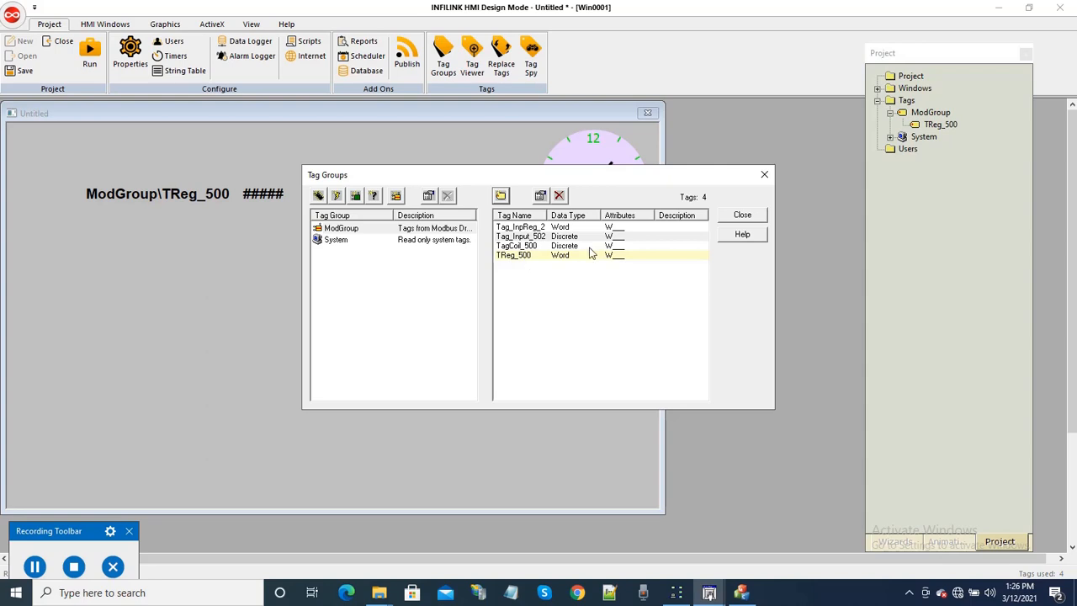
{"action": "left_click", "coordinate": [728, 215]}
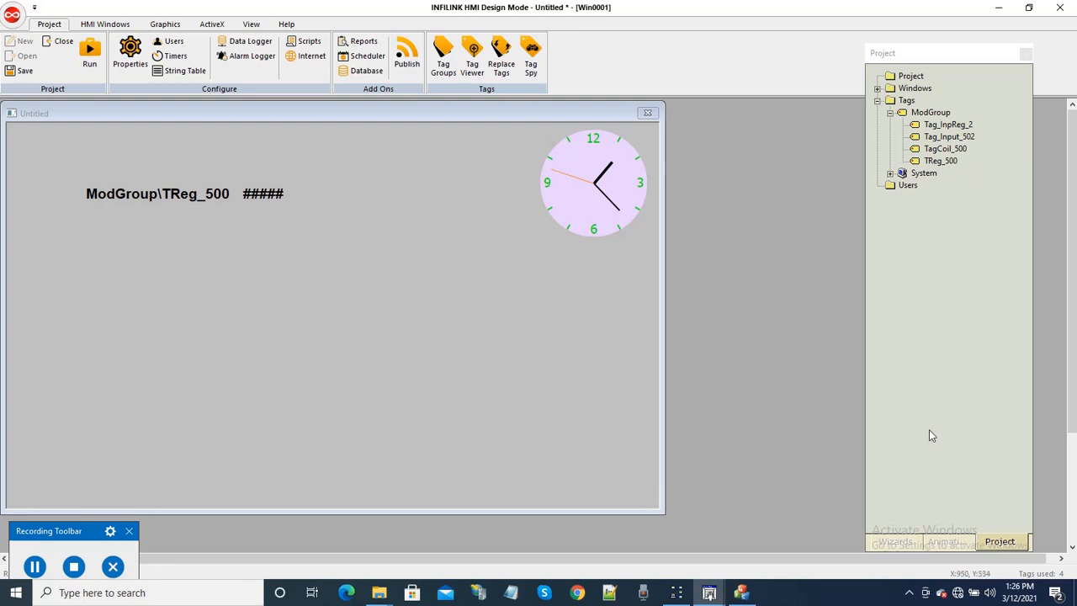
Draw an image switch about 116 x 112 in size below the ModGroup\TReg_500 label.
{"action": "left_click", "coordinate": [895, 542]}
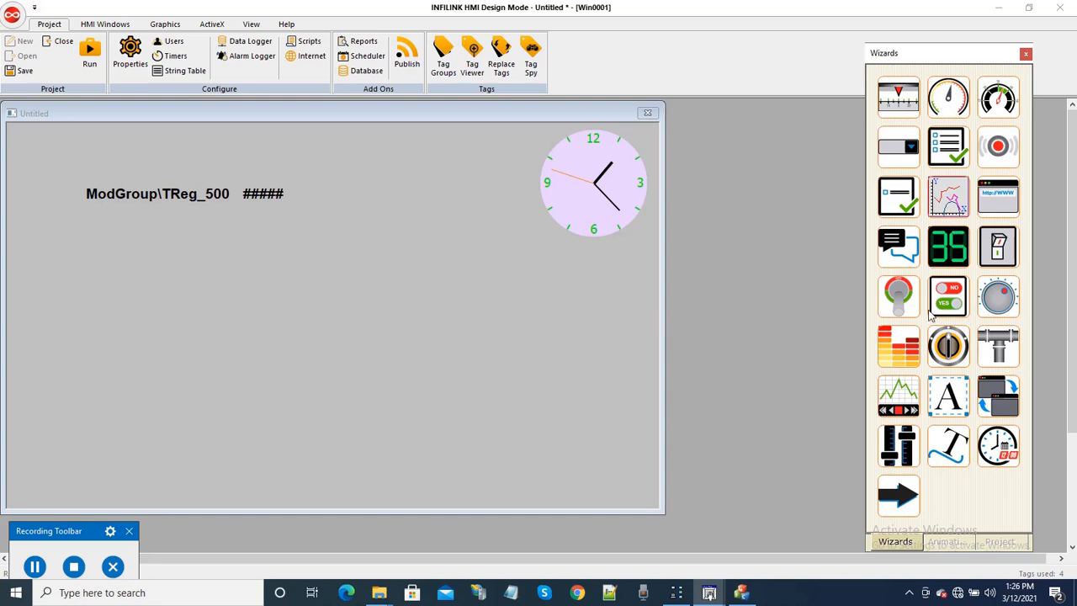
{"action": "left_click", "coordinate": [898, 290]}
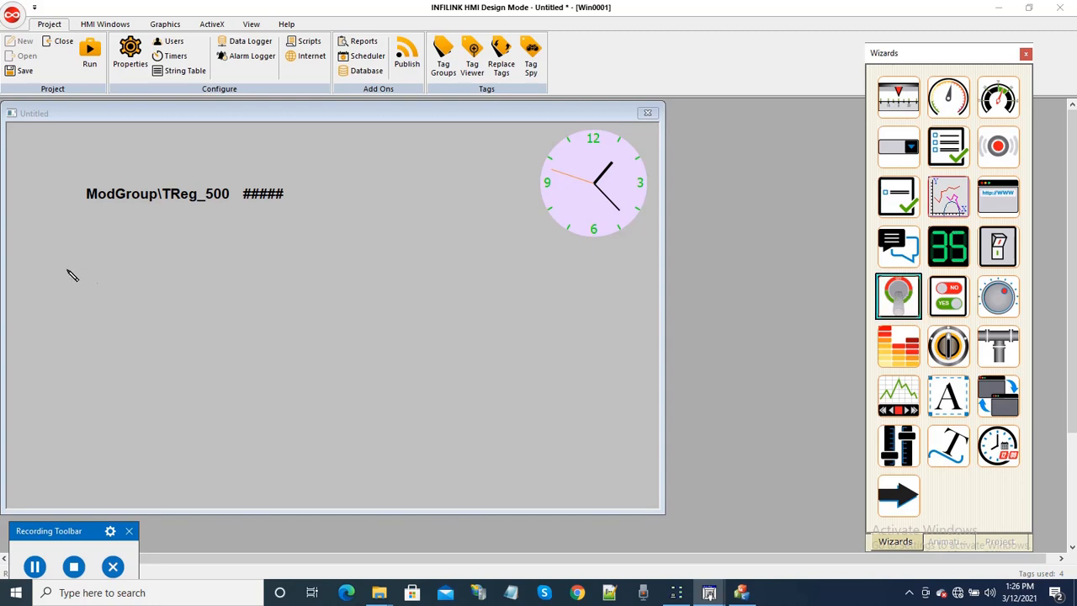
{"action": "left_click_drag", "start_coordinate": [57, 260], "coordinate": [137, 337]}
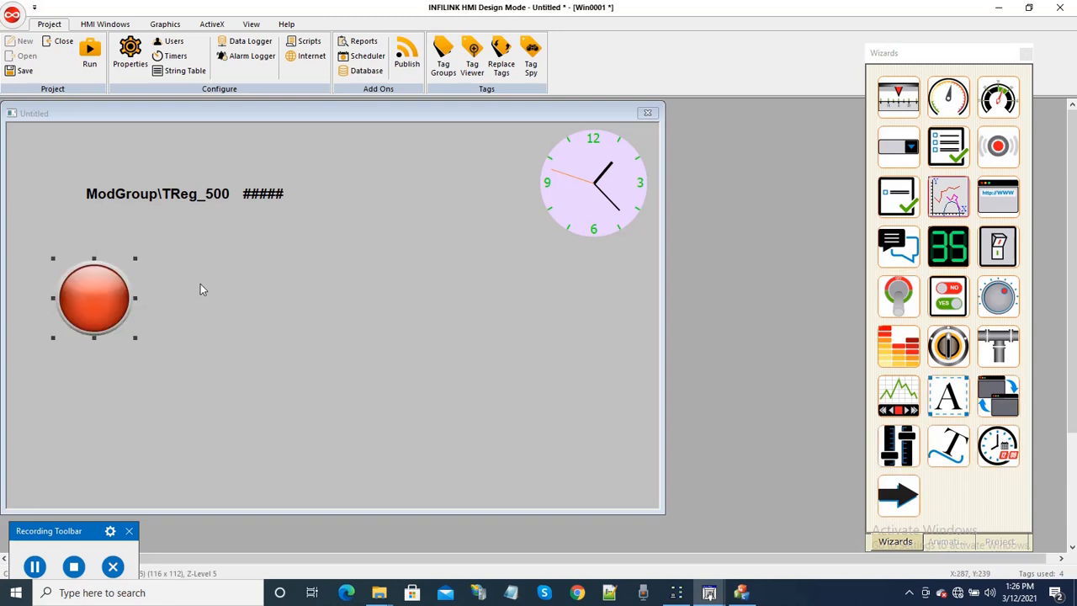
Assign ModGroup\TagCoil_500 as the image switch's tag, accept the properties and deselect the switch.
{"action": "double_click", "coordinate": [116, 303]}
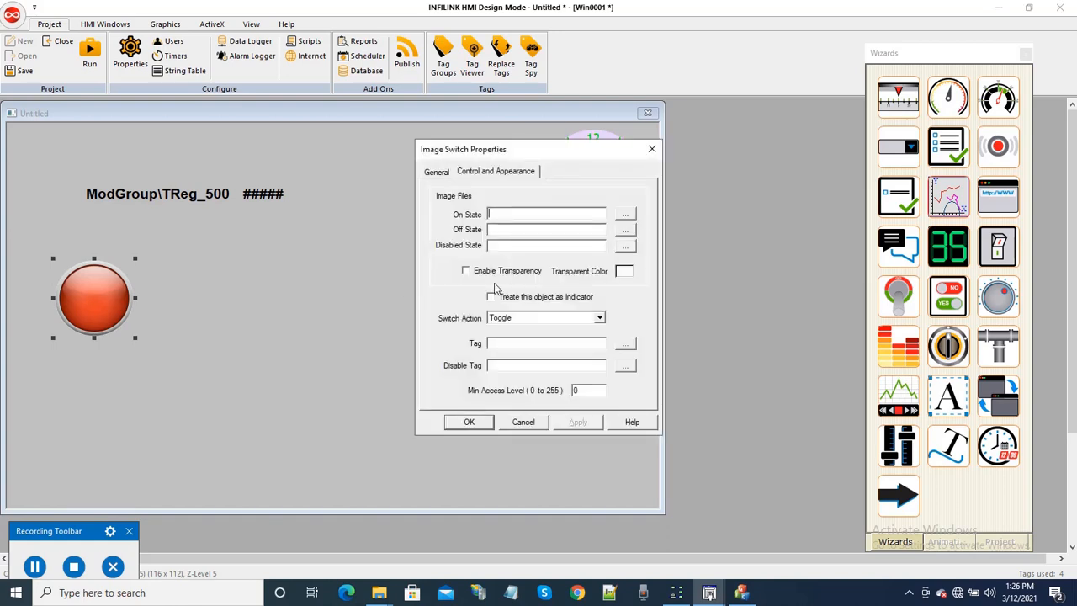
{"action": "left_click", "coordinate": [625, 344]}
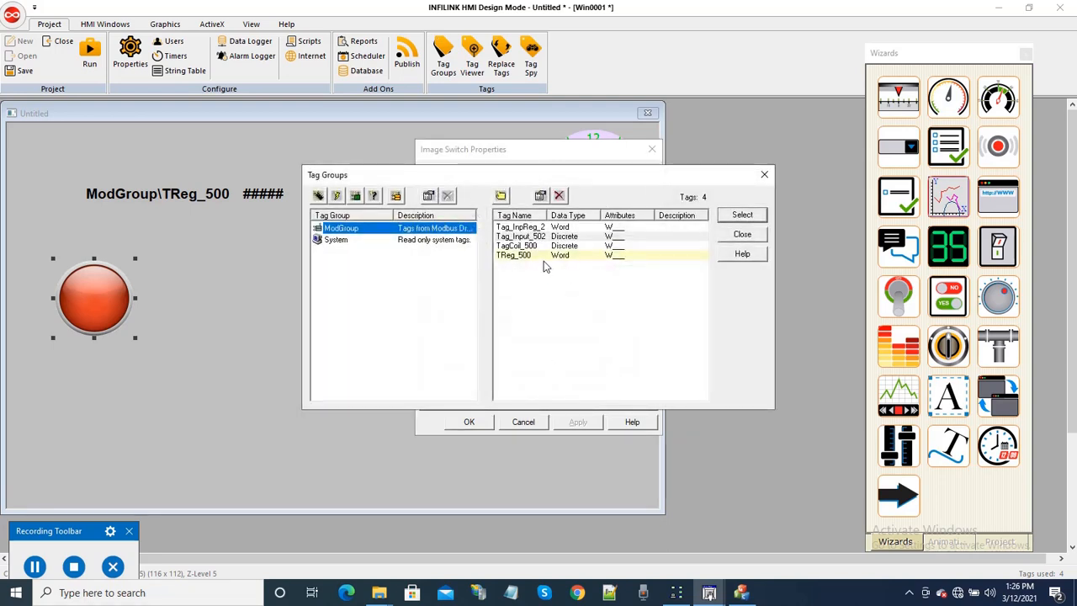
{"action": "double_click", "coordinate": [515, 245]}
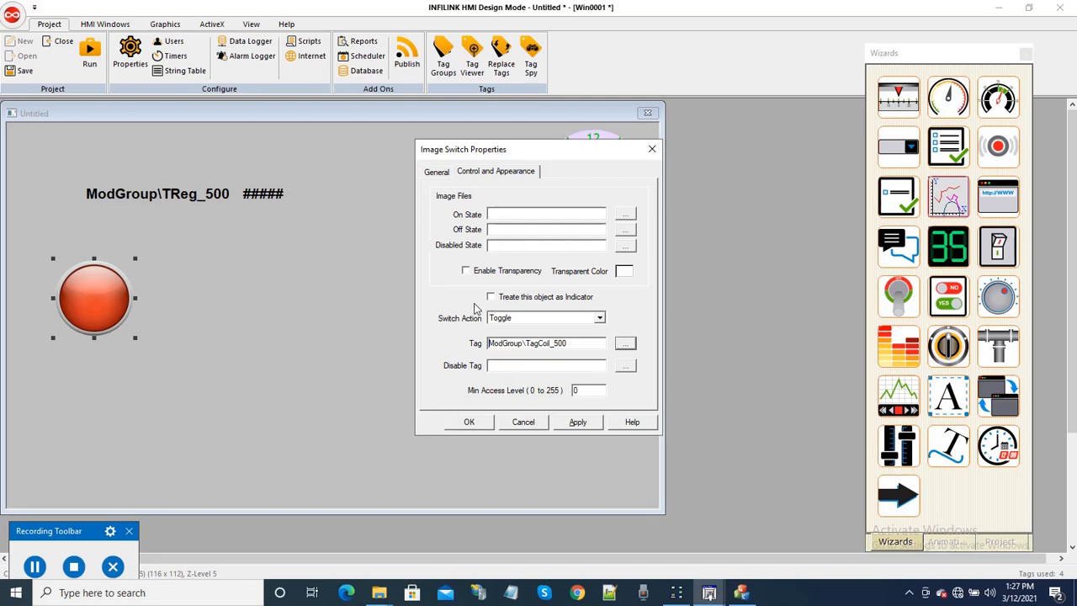
{"action": "left_click", "coordinate": [468, 423]}
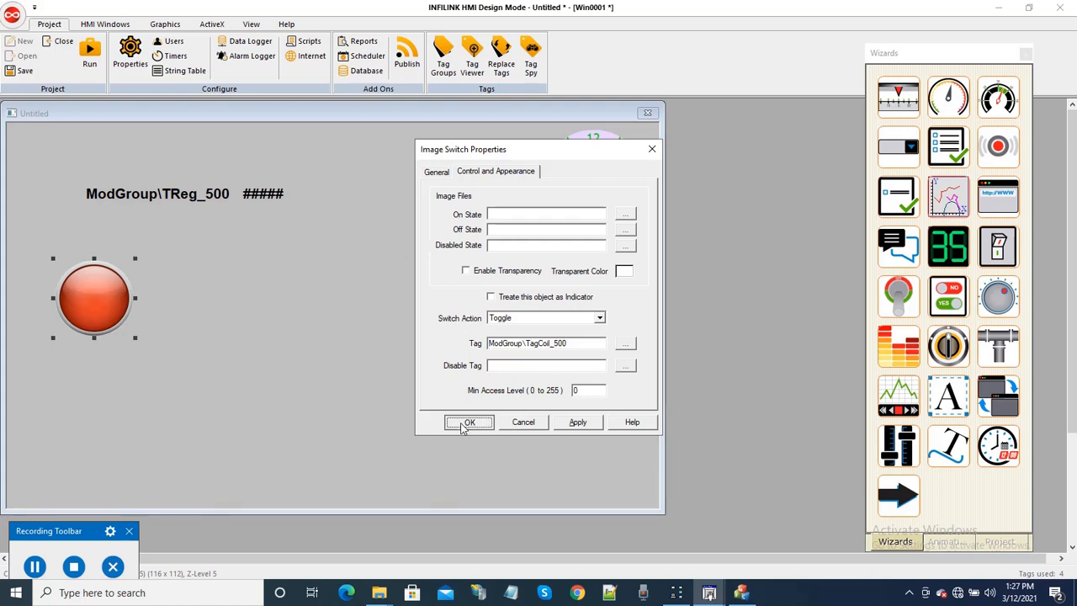
{"action": "left_click", "coordinate": [294, 288]}
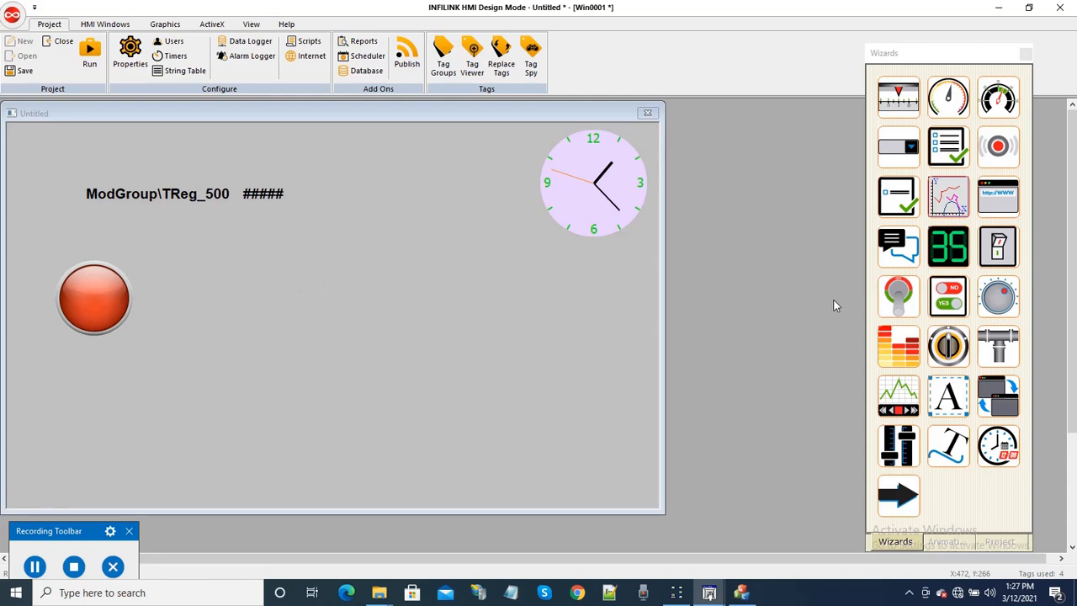
Draw a second image switch about 122 x 119 in size beside the first and align it with it.
{"action": "left_click", "coordinate": [897, 293]}
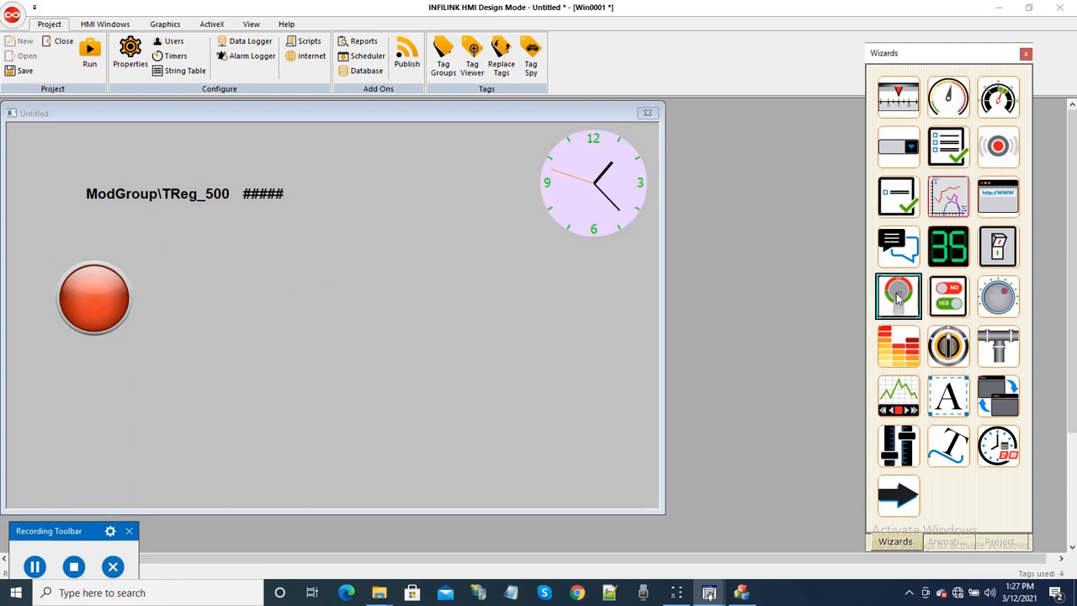
{"action": "left_click_drag", "start_coordinate": [169, 259], "coordinate": [255, 345]}
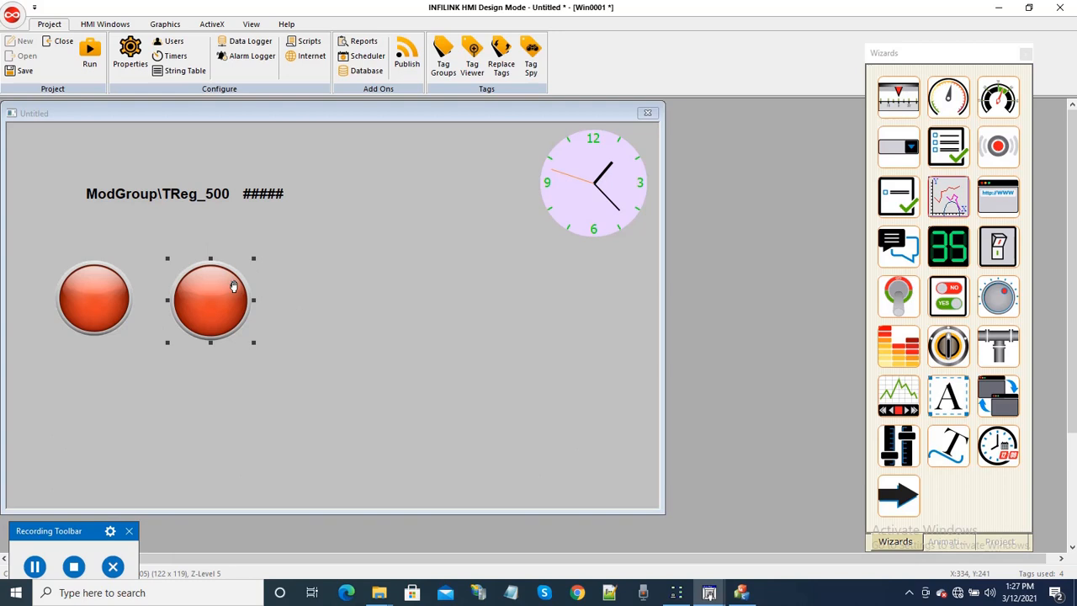
{"action": "left_click_drag", "start_coordinate": [237, 282], "coordinate": [238, 275]}
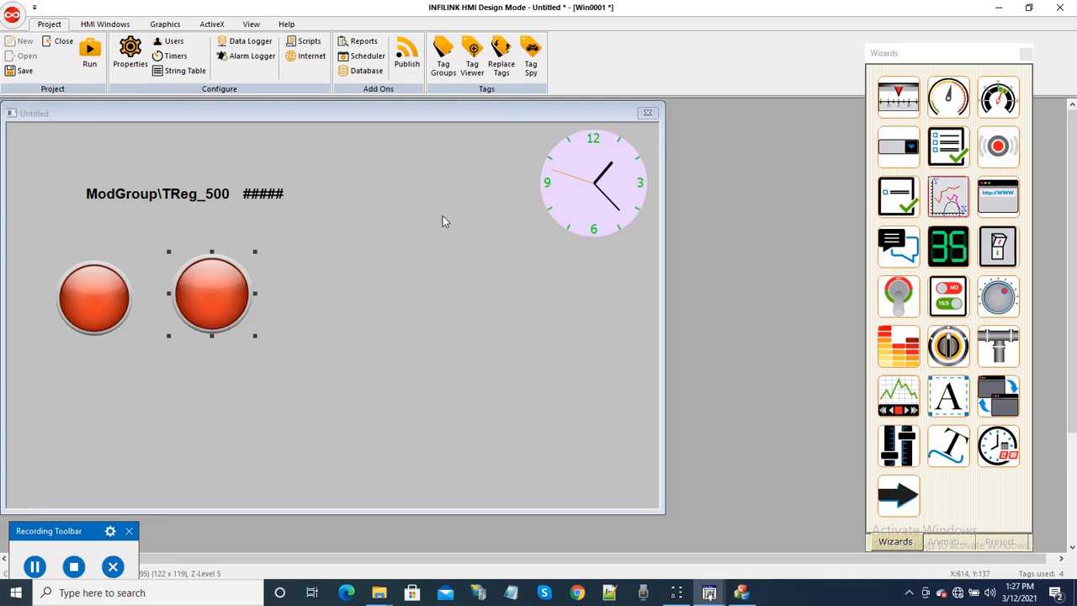
{"action": "left_click_drag", "start_coordinate": [216, 298], "coordinate": [217, 303]}
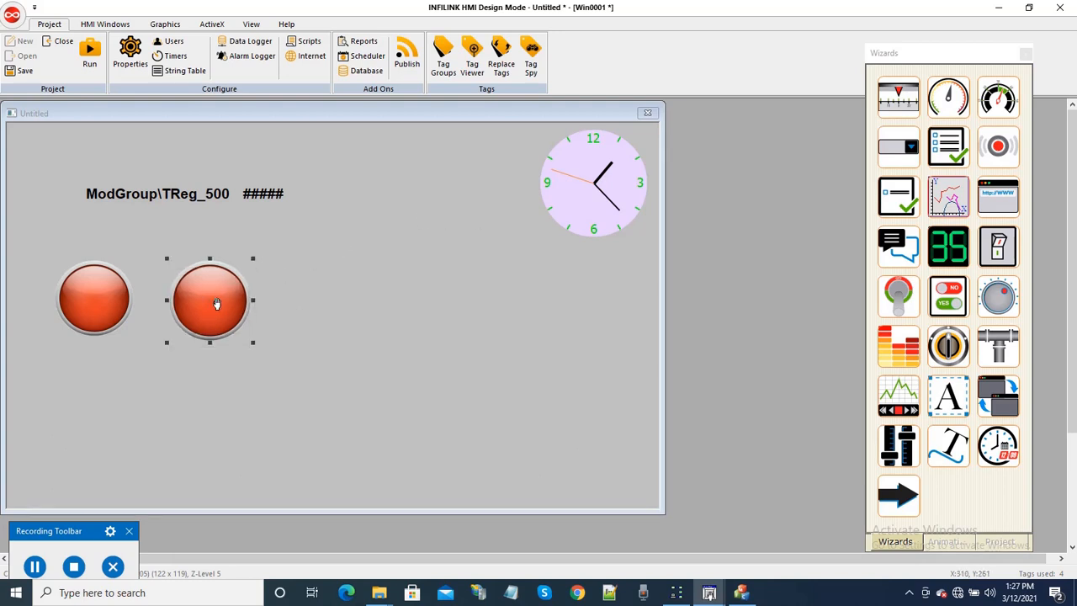
Assign ModGroup\Tag_Input_502 as the second image switch's tag in its properties.
{"action": "double_click", "coordinate": [217, 303]}
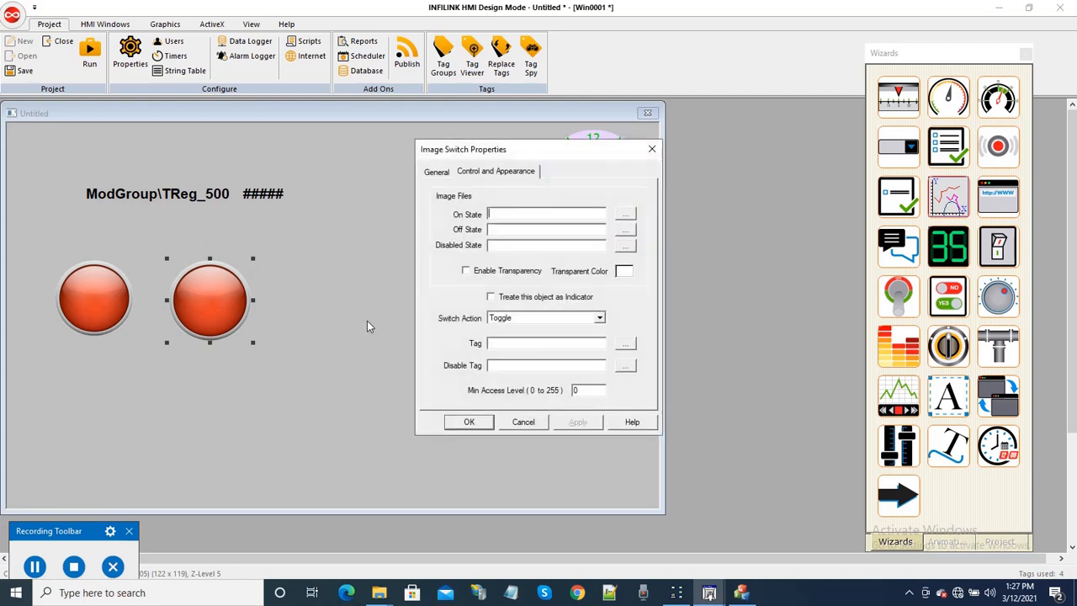
{"action": "left_click", "coordinate": [630, 346]}
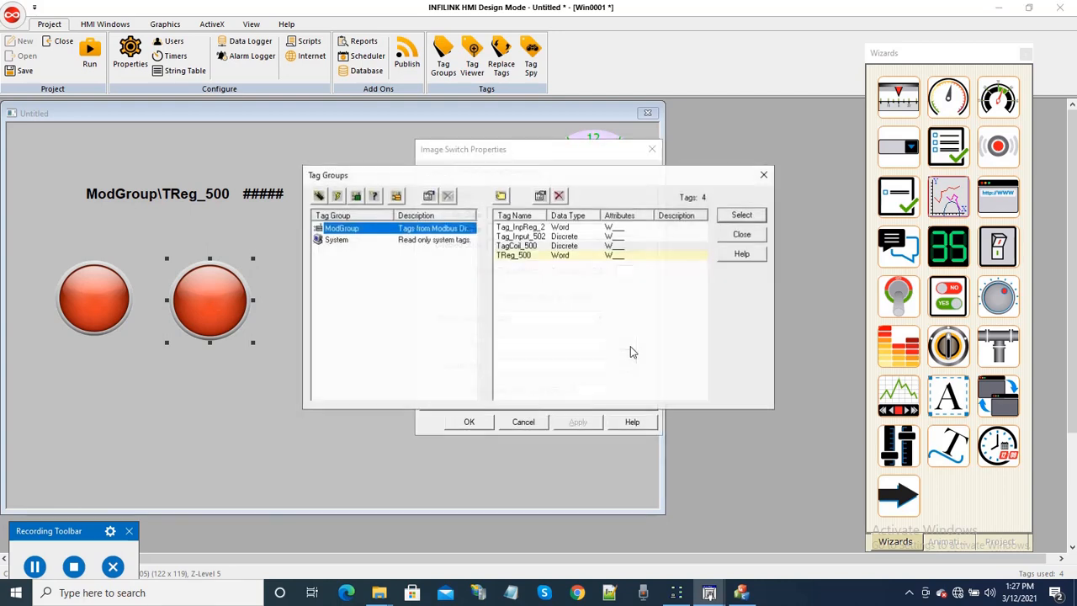
{"action": "left_click", "coordinate": [513, 239]}
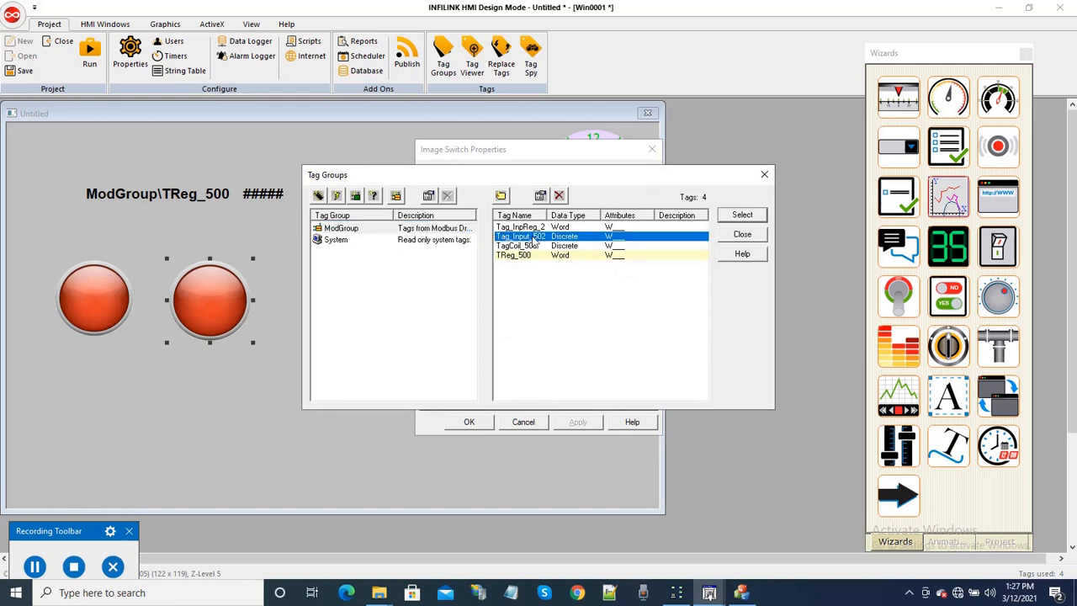
{"action": "double_click", "coordinate": [538, 245]}
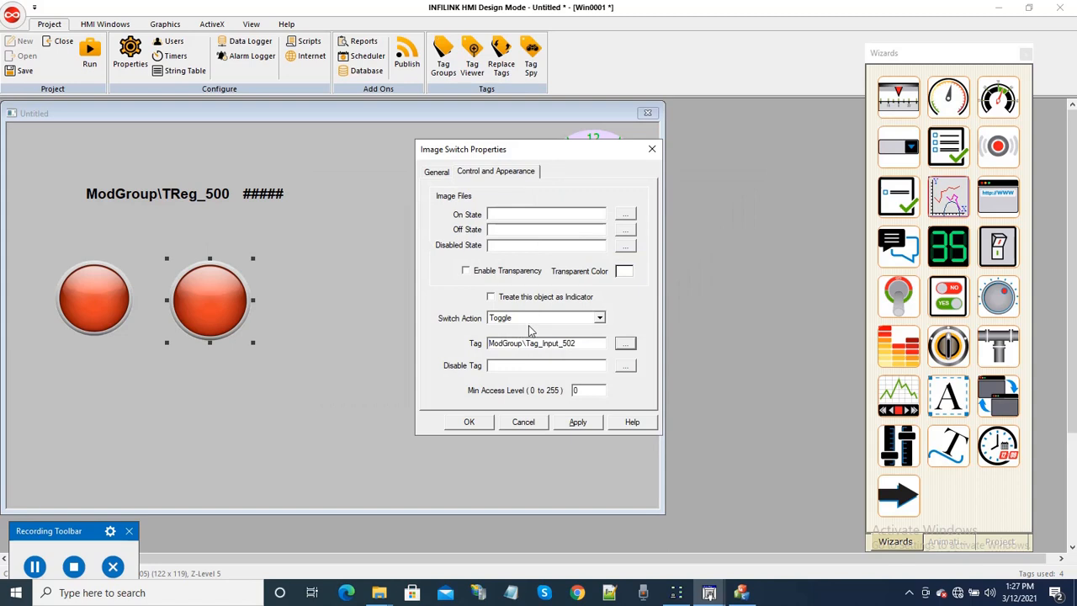
Keep the Toggle switch action, make the second switch act as an indicator, and apply and accept its properties.
{"action": "left_click", "coordinate": [532, 320]}
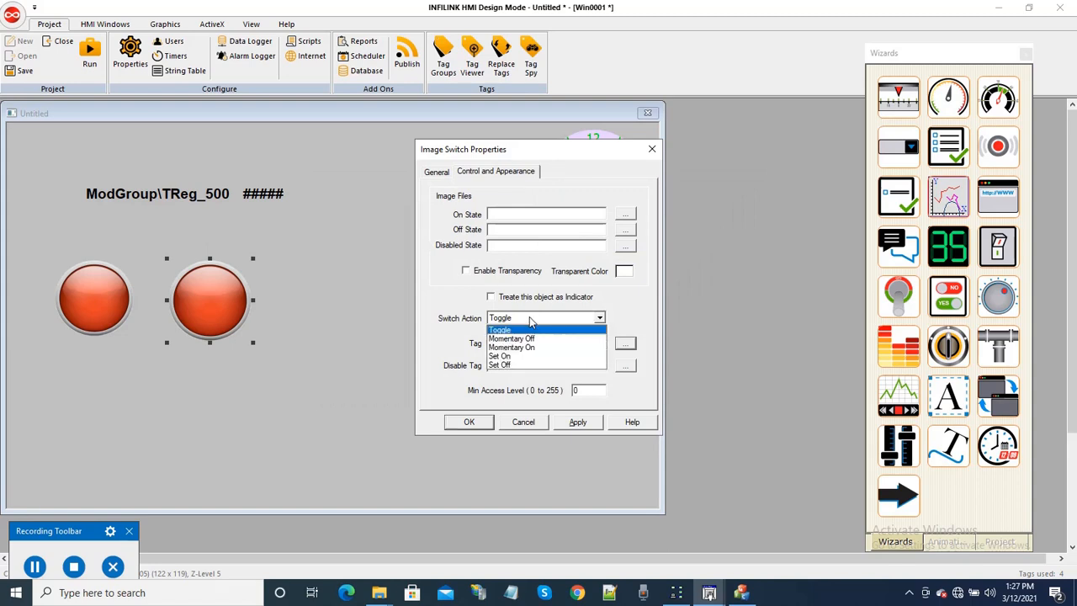
{"action": "left_click", "coordinate": [539, 329]}
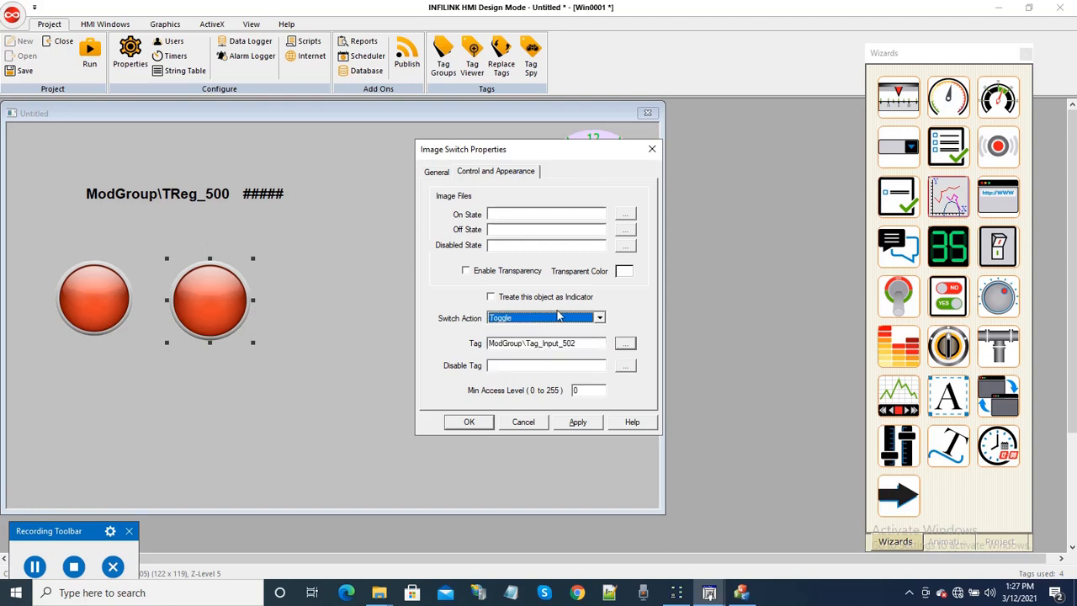
{"action": "left_click", "coordinate": [547, 299]}
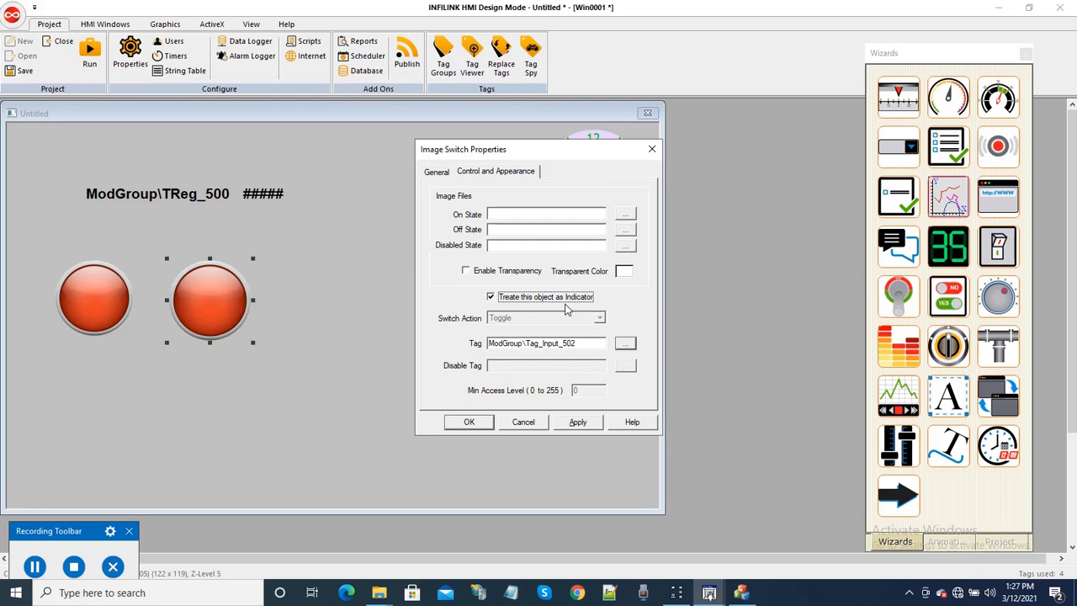
{"action": "left_click", "coordinate": [579, 422]}
{"action": "left_click", "coordinate": [470, 421]}
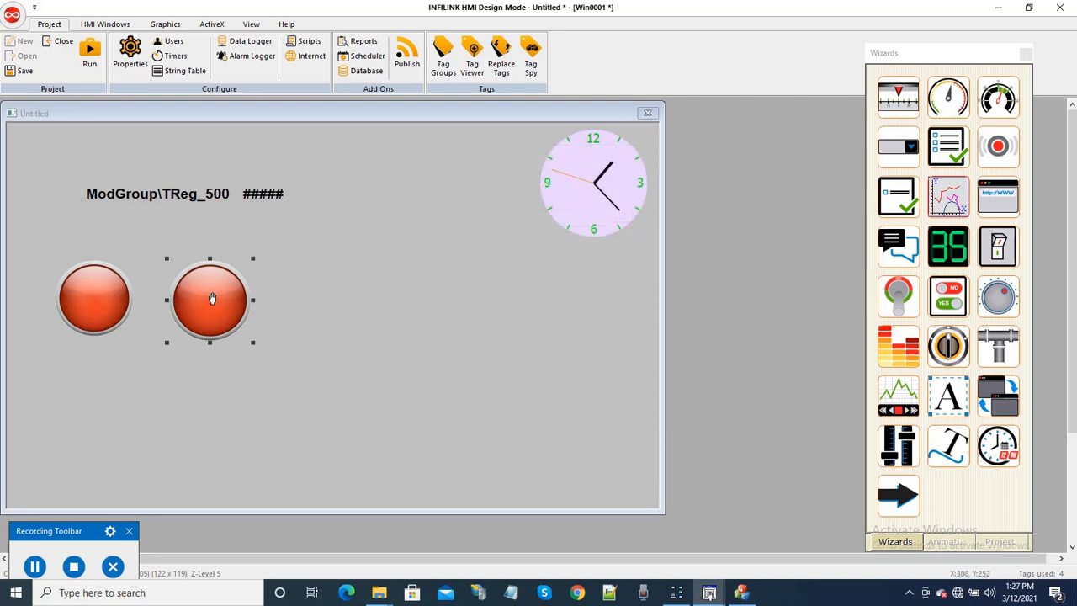
{"action": "left_click", "coordinate": [387, 332]}
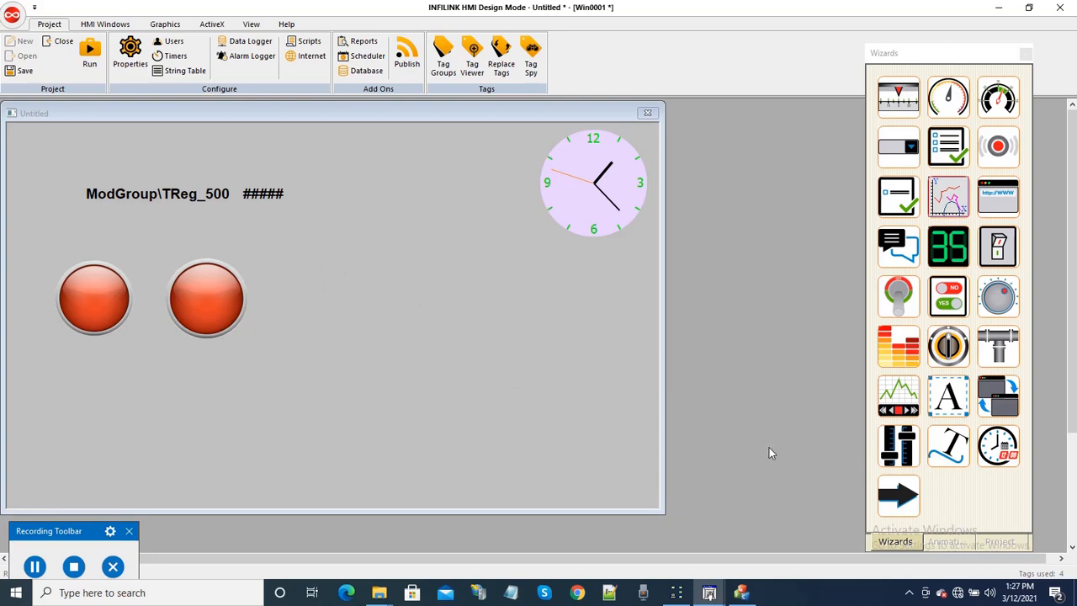
Place the ModGroup\Tag_InpReg_2 tag as a labelled display below the two image switches and save the project.
{"action": "left_click", "coordinate": [999, 541]}
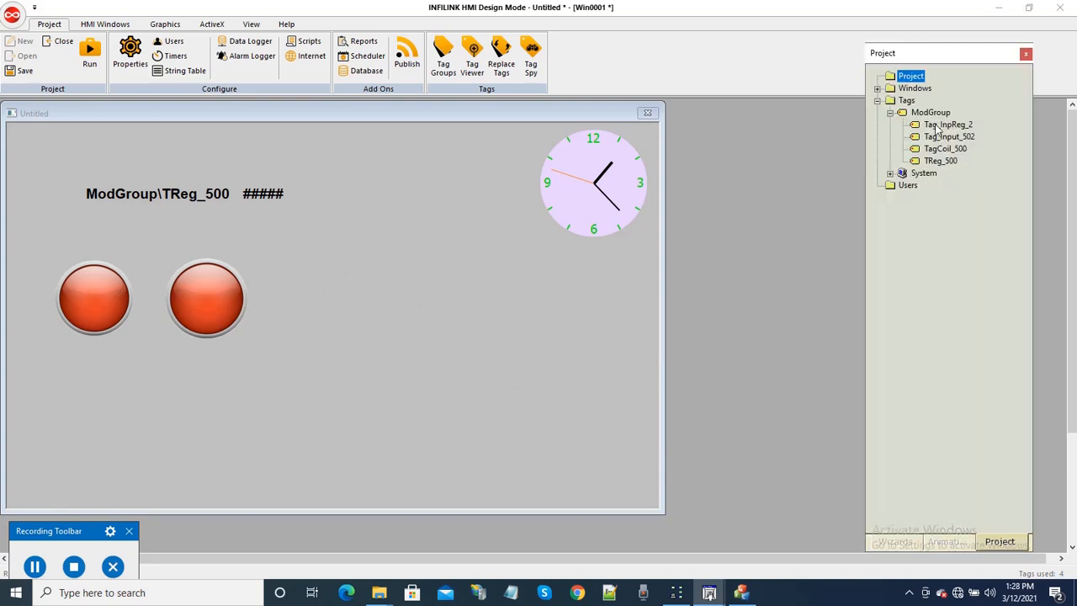
{"action": "left_click_drag", "start_coordinate": [89, 388], "coordinate": [89, 389]}
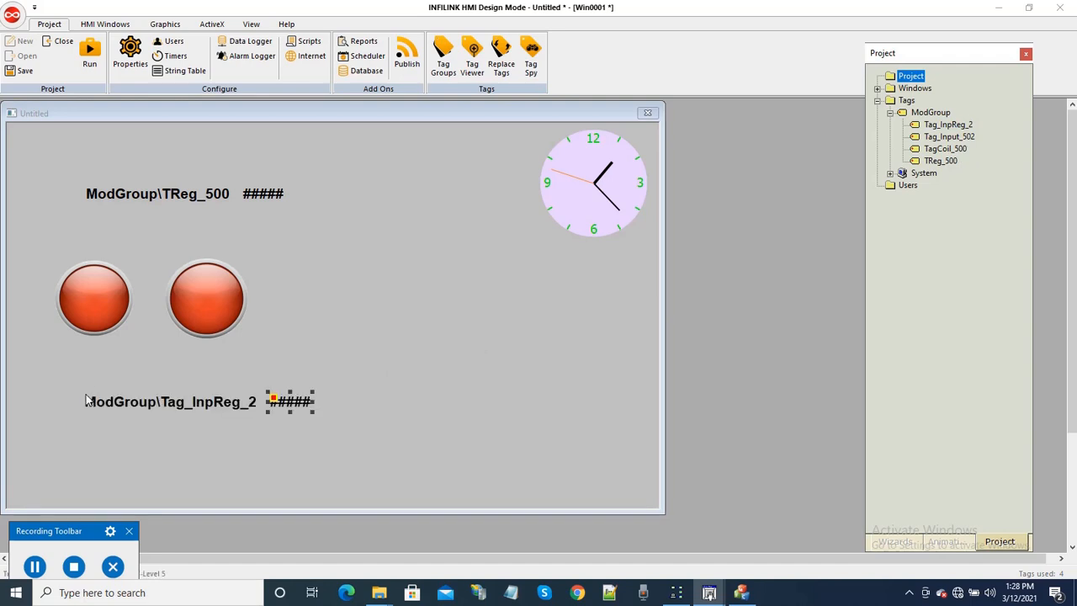
{"action": "left_click", "coordinate": [423, 360]}
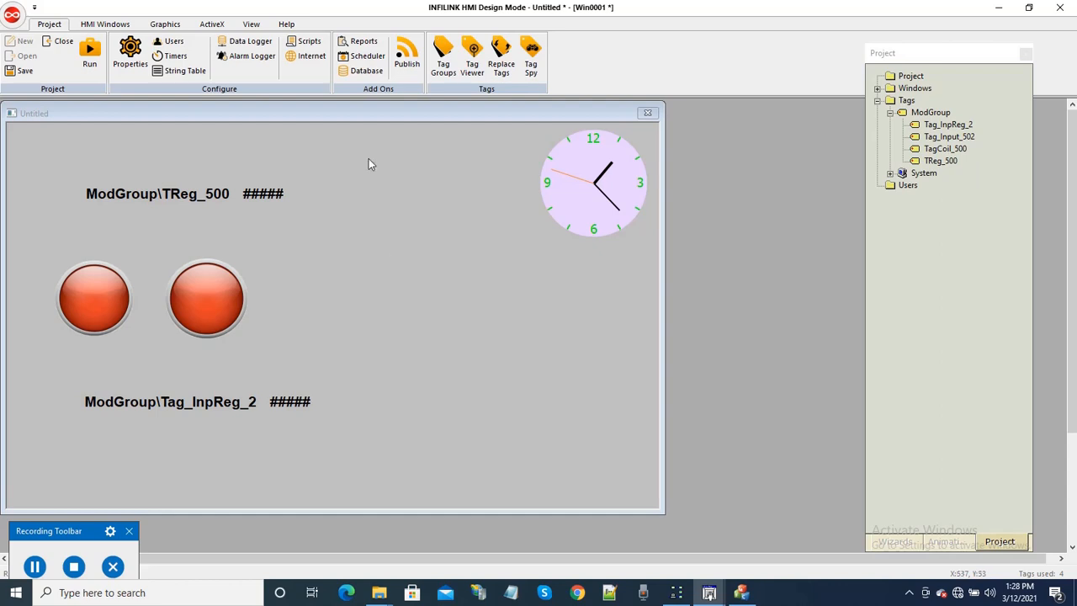
{"action": "left_click", "coordinate": [24, 71]}
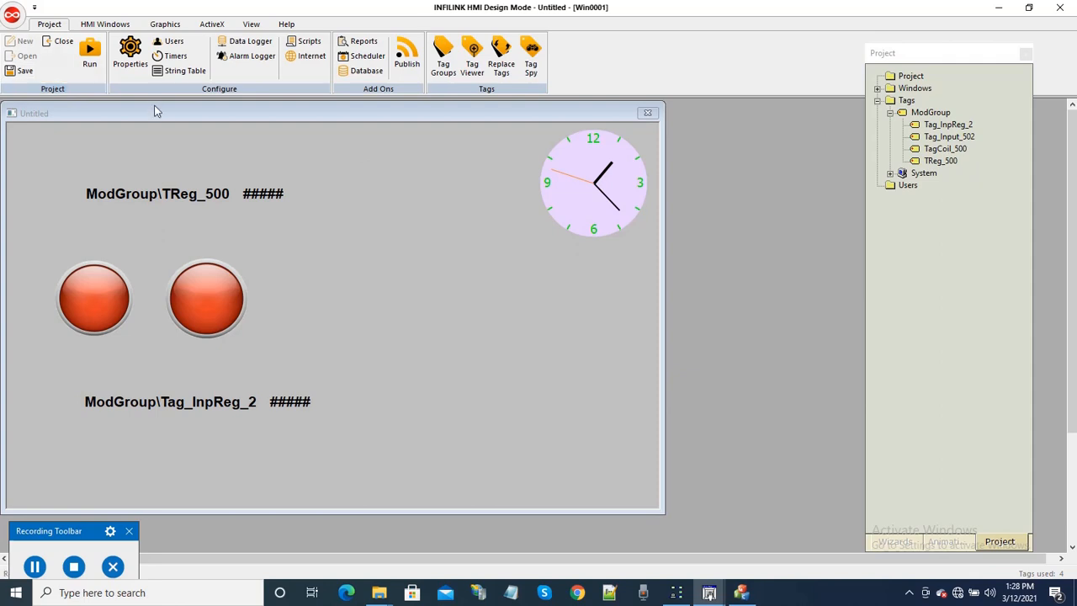
Close the Infilink Modbus Driver, run the HMI project and accept the demo timer notice.
{"action": "left_click", "coordinate": [740, 593]}
{"action": "left_click_drag", "start_coordinate": [881, 15], "coordinate": [868, 17]}
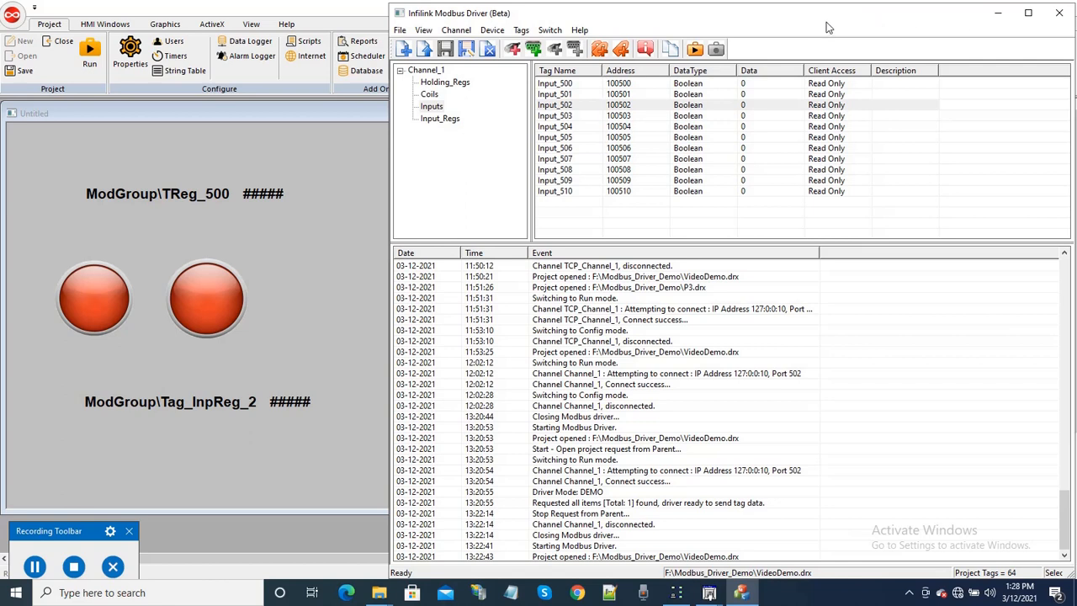
{"action": "left_click", "coordinate": [1060, 14]}
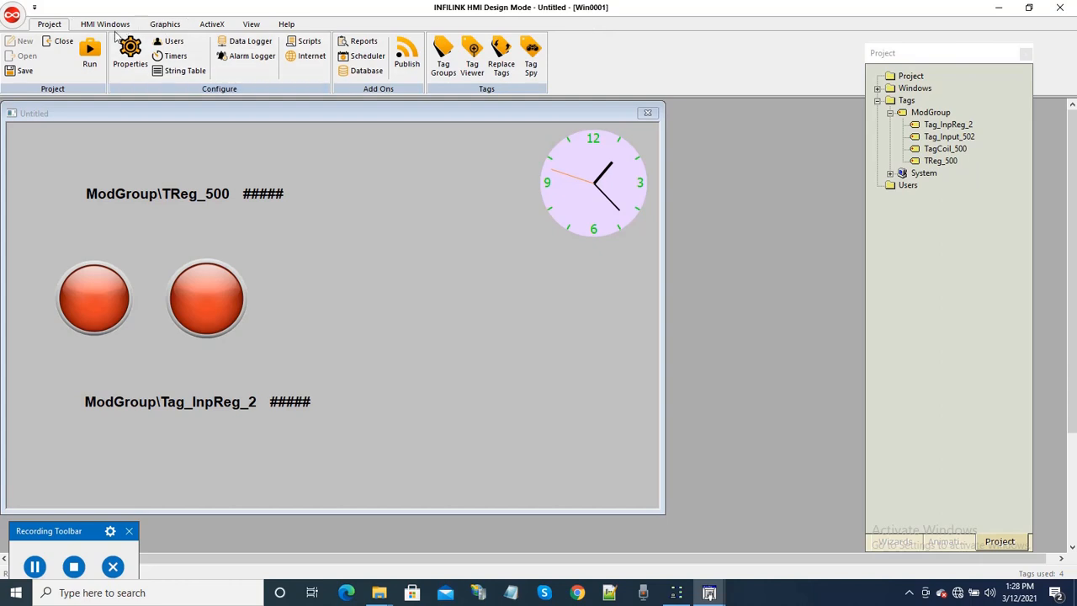
{"action": "left_click", "coordinate": [91, 53]}
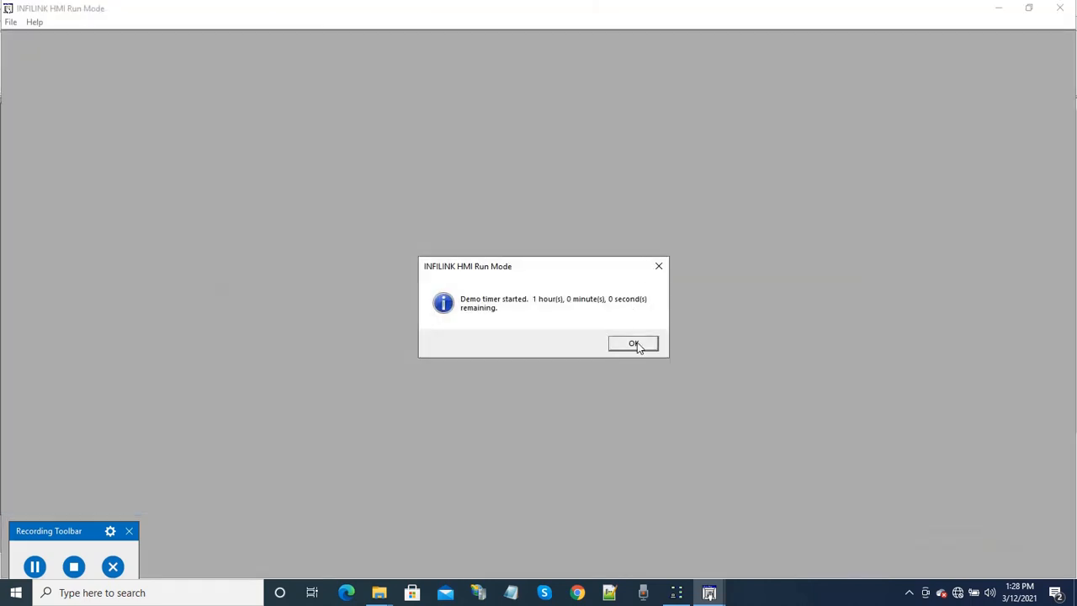
{"action": "left_click", "coordinate": [634, 345]}
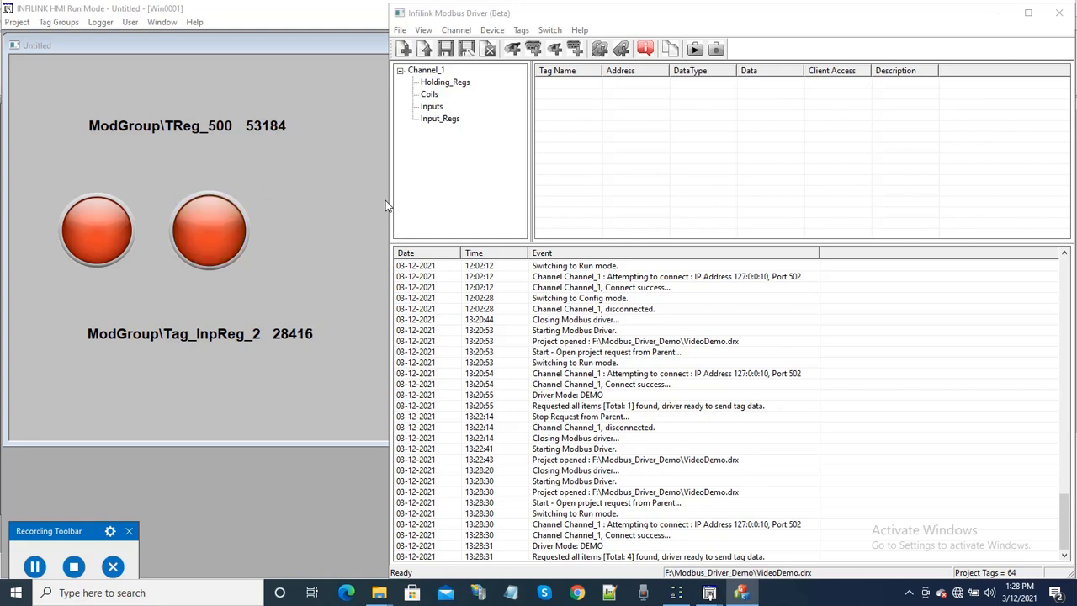
Examine the live Holding_Regs tags in the Infilink Modbus Driver and minimise its window.
{"action": "left_click", "coordinate": [461, 84]}
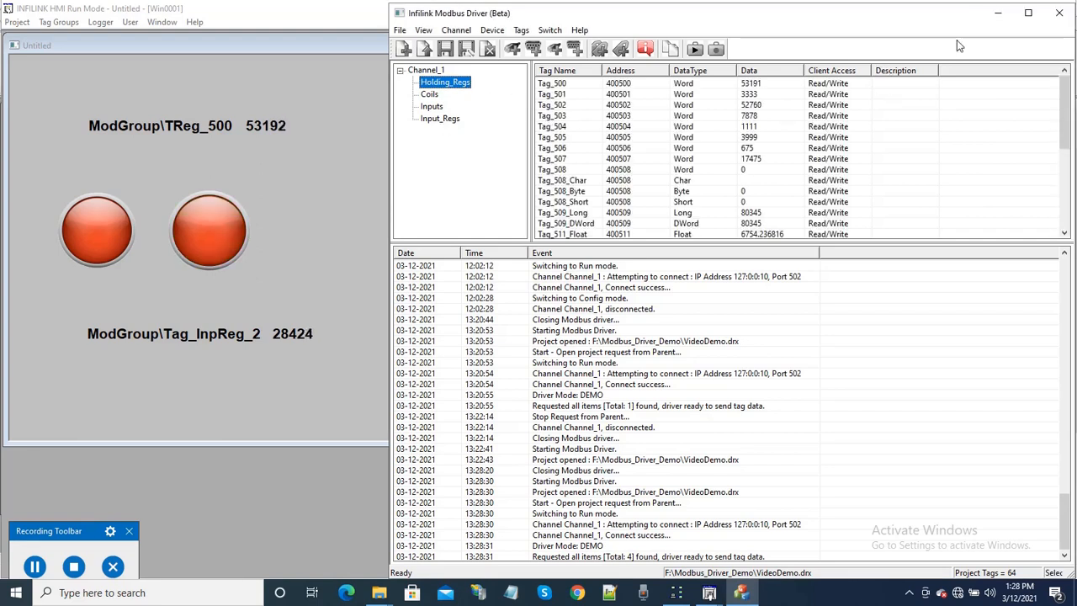
{"action": "left_click", "coordinate": [999, 13]}
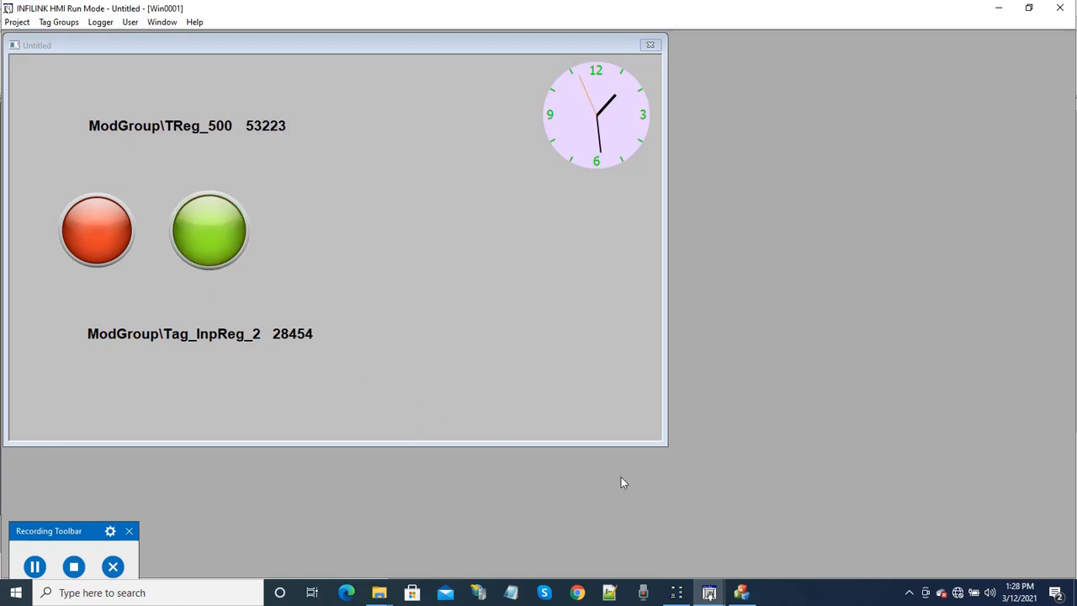
Toggle the first image switch in the running project, checking coil 500 in Modbus Slave before and after.
{"action": "left_click", "coordinate": [677, 594]}
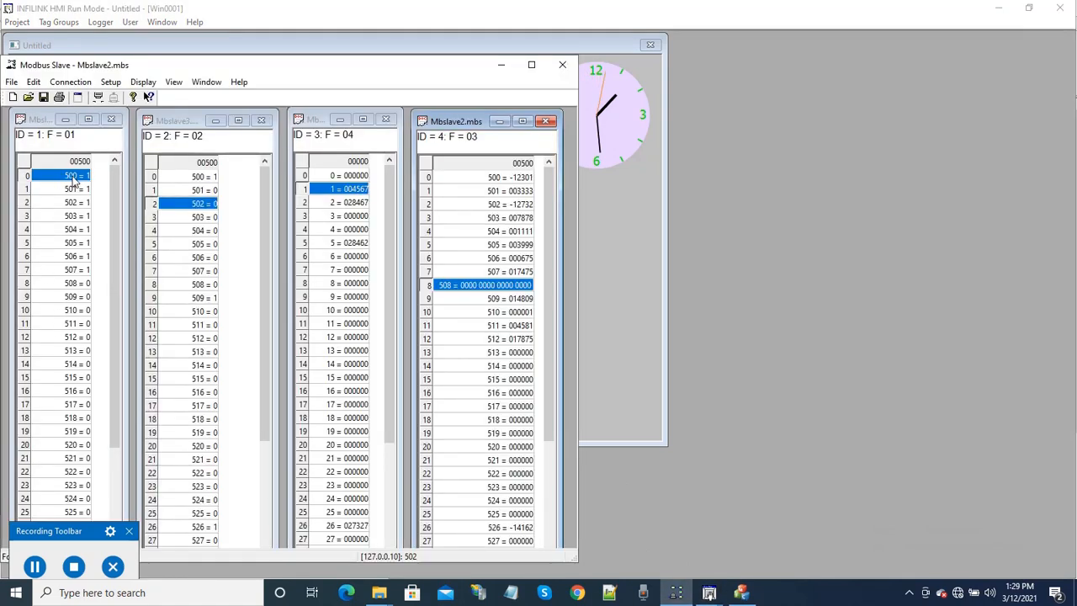
{"action": "left_click", "coordinate": [716, 596]}
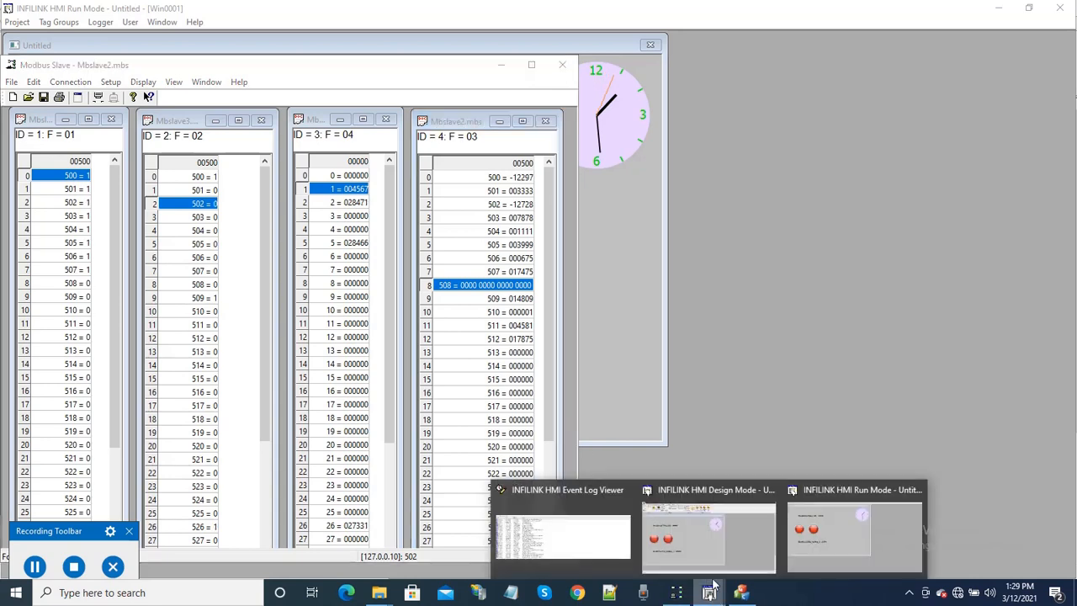
{"action": "left_click", "coordinate": [798, 545]}
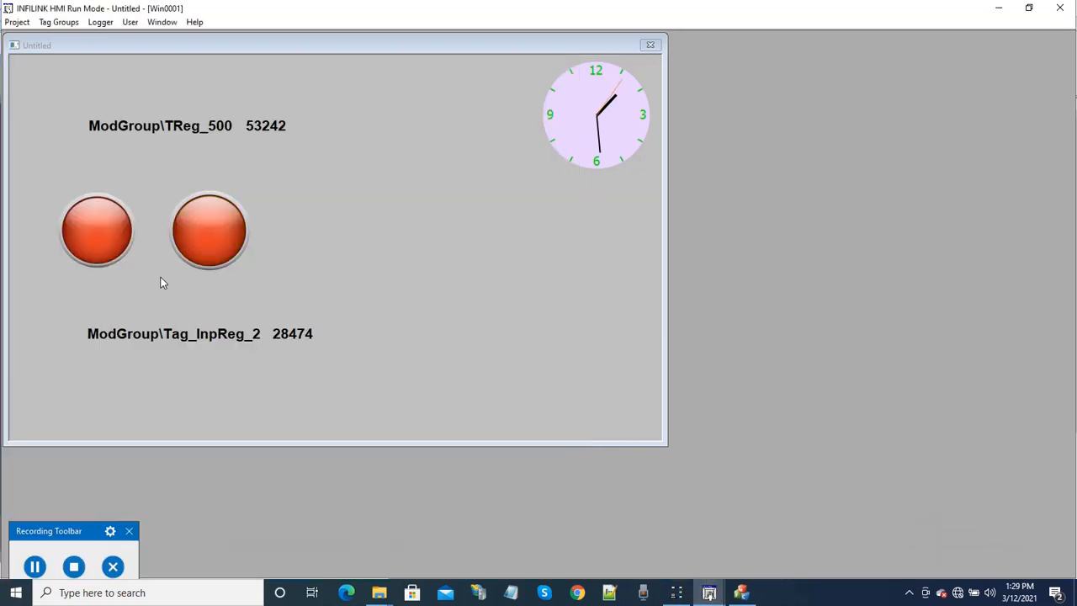
{"action": "left_click", "coordinate": [98, 238]}
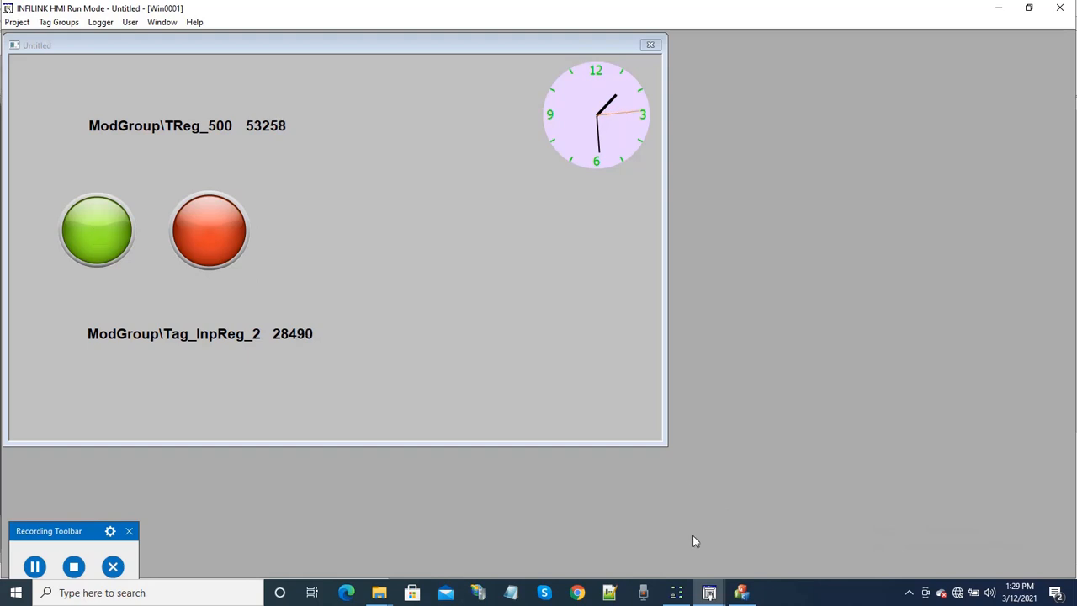
{"action": "left_click", "coordinate": [679, 594]}
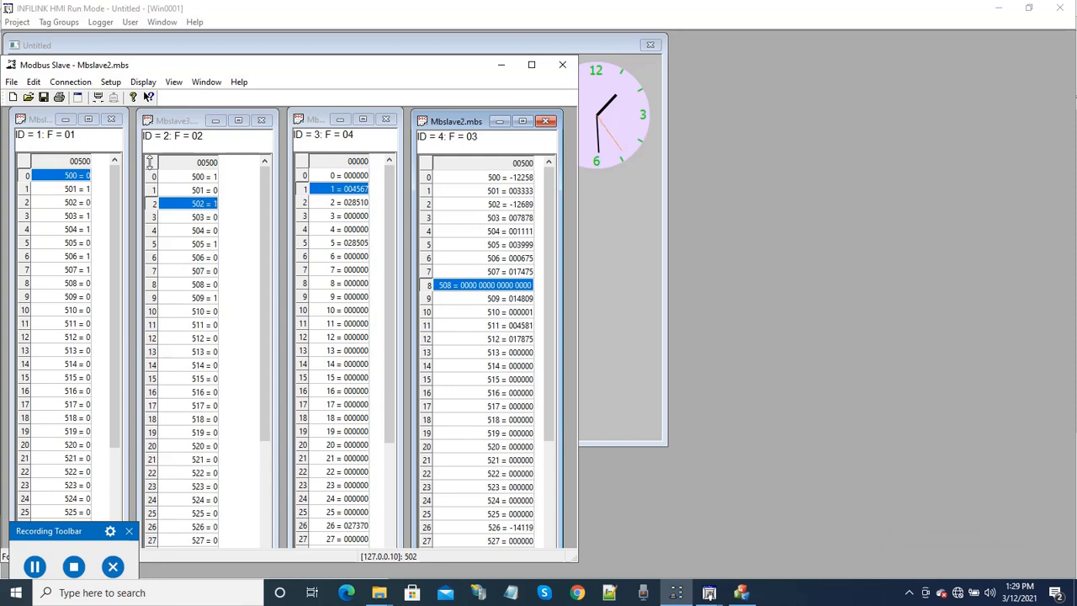
Restore the Run Mode window beside Modbus Slave, adjust its inner window's position and toggle the first image switch twice.
{"action": "left_click", "coordinate": [152, 51]}
{"action": "left_click_drag", "start_coordinate": [152, 52], "coordinate": [144, 49]}
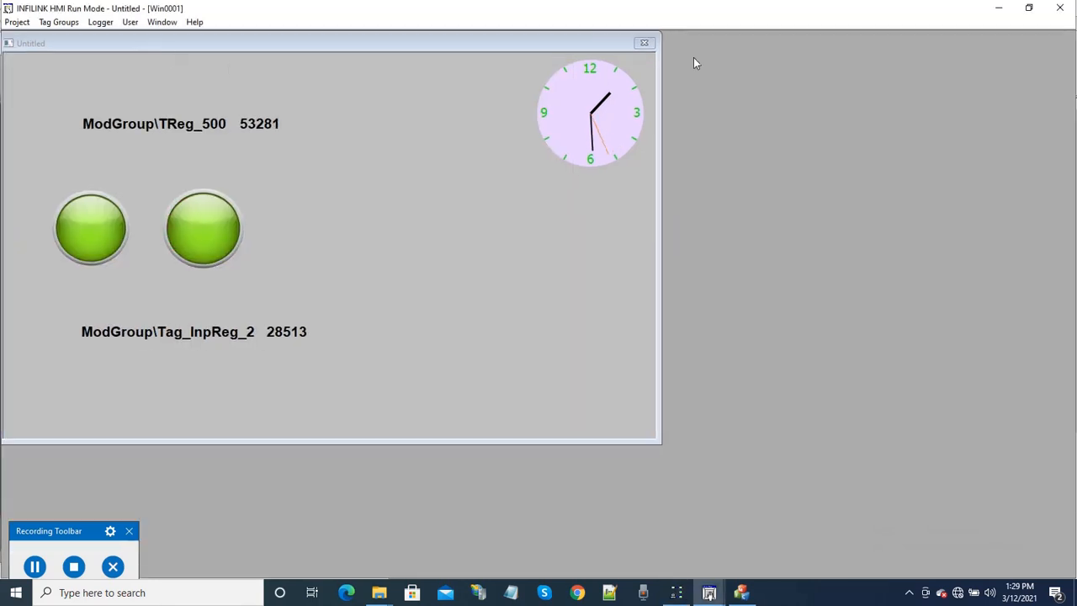
{"action": "left_click", "coordinate": [1030, 10]}
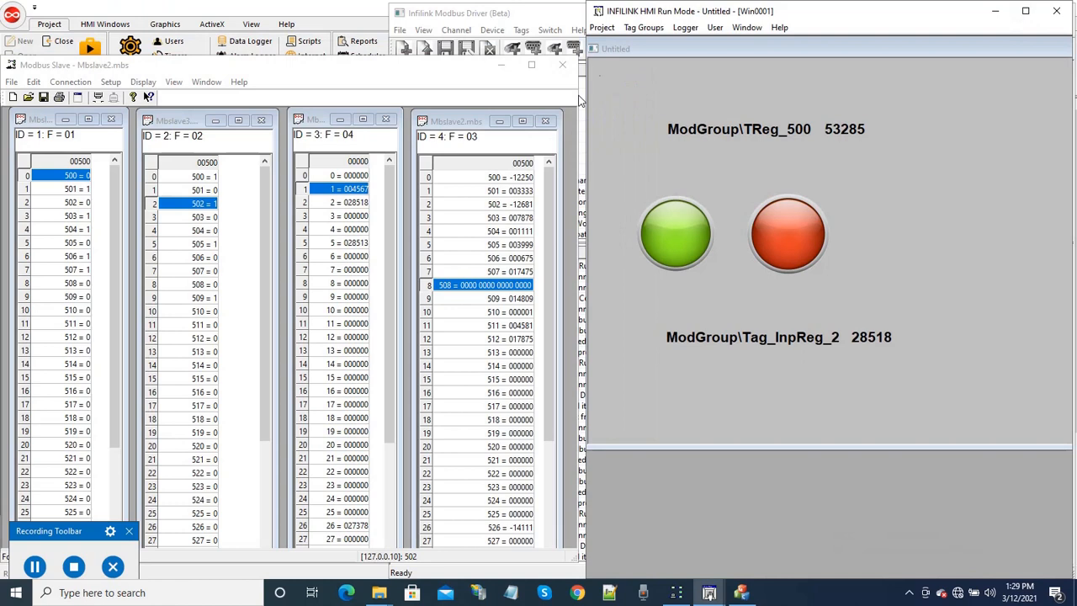
{"action": "mouse_move", "coordinate": [690, 56]}
{"action": "left_mouse_down"}
{"action": "mouse_move", "coordinate": [714, 49]}
{"action": "mouse_move", "coordinate": [696, 58]}
{"action": "left_mouse_up"}
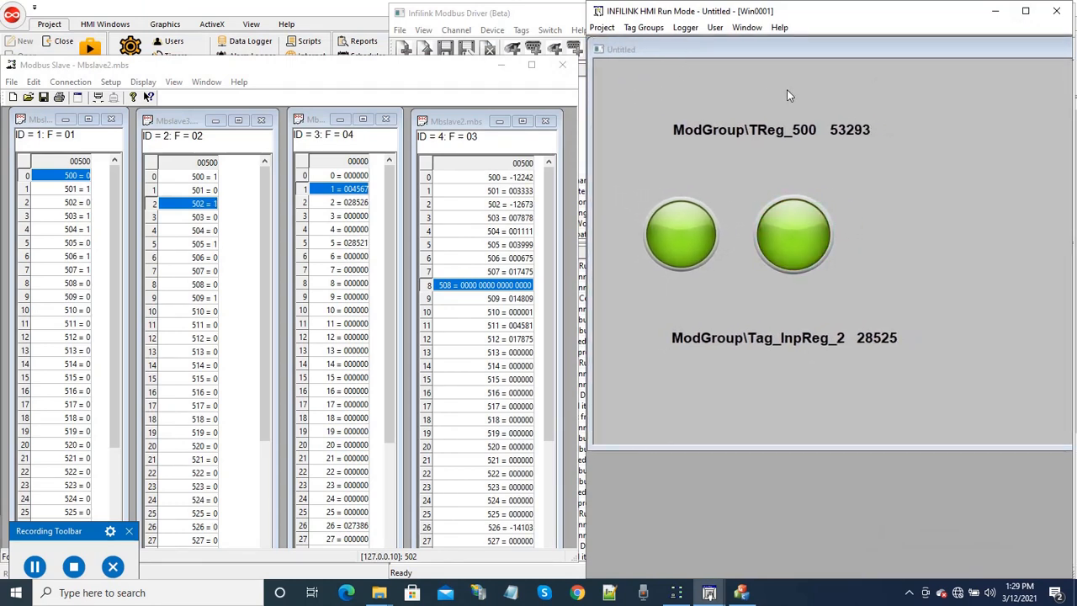
{"action": "left_click", "coordinate": [683, 242]}
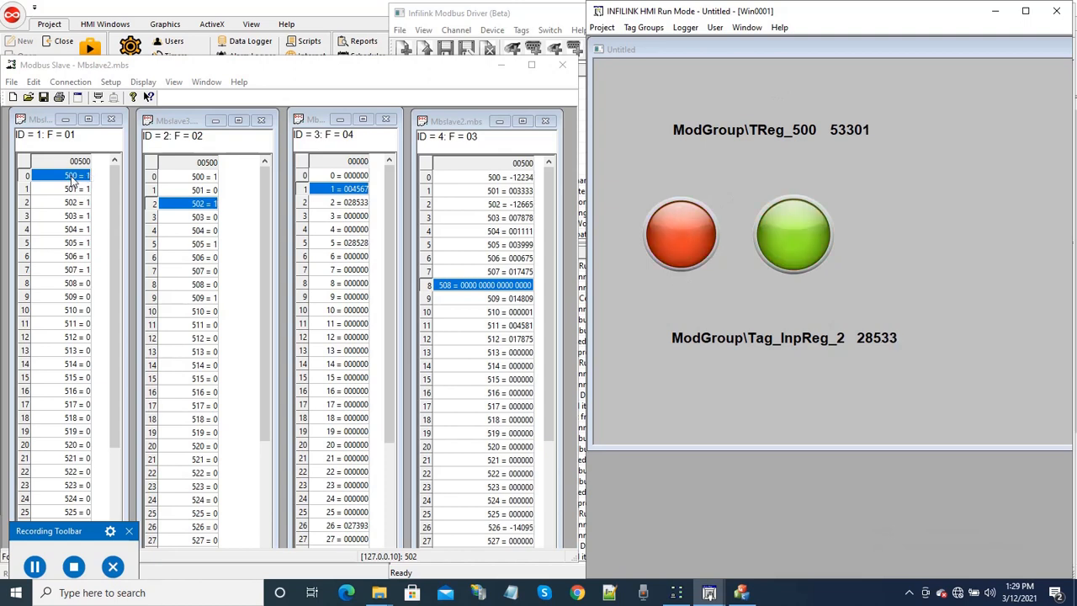
{"action": "left_click", "coordinate": [683, 242]}
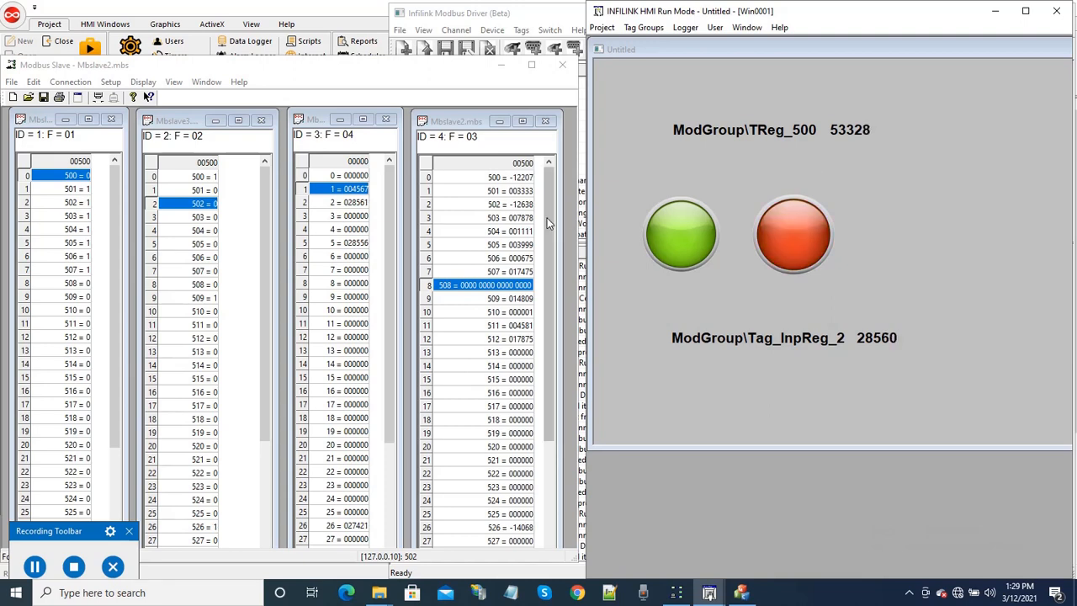
Set holding register 500 in Modbus Slave to Unsigned format and select input register 2 in the ID 3 window.
{"action": "left_click", "coordinate": [505, 179]}
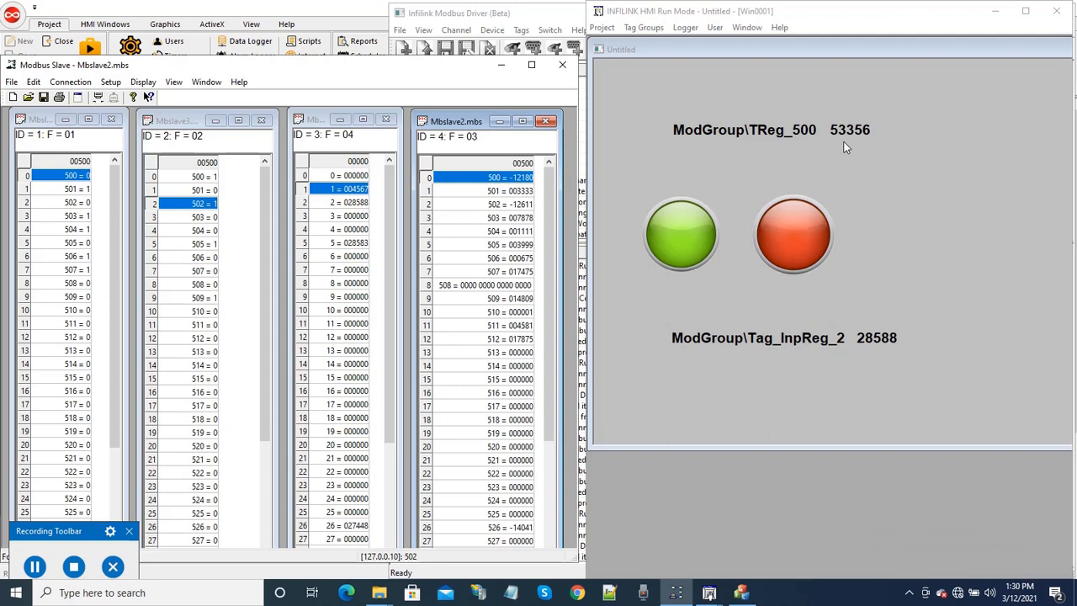
{"action": "double_click", "coordinate": [476, 178]}
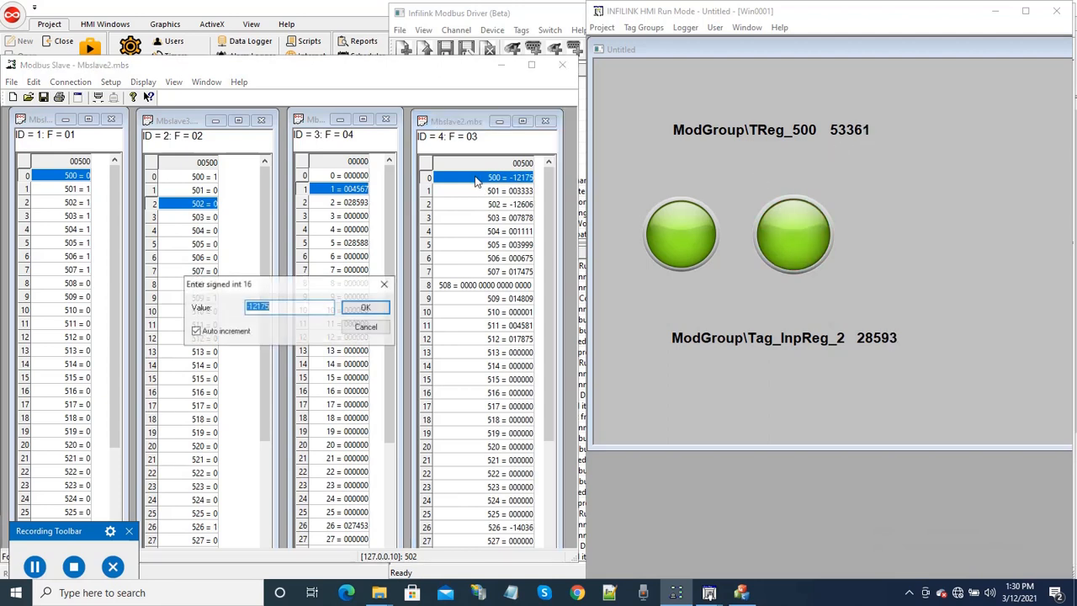
{"action": "left_click", "coordinate": [347, 327]}
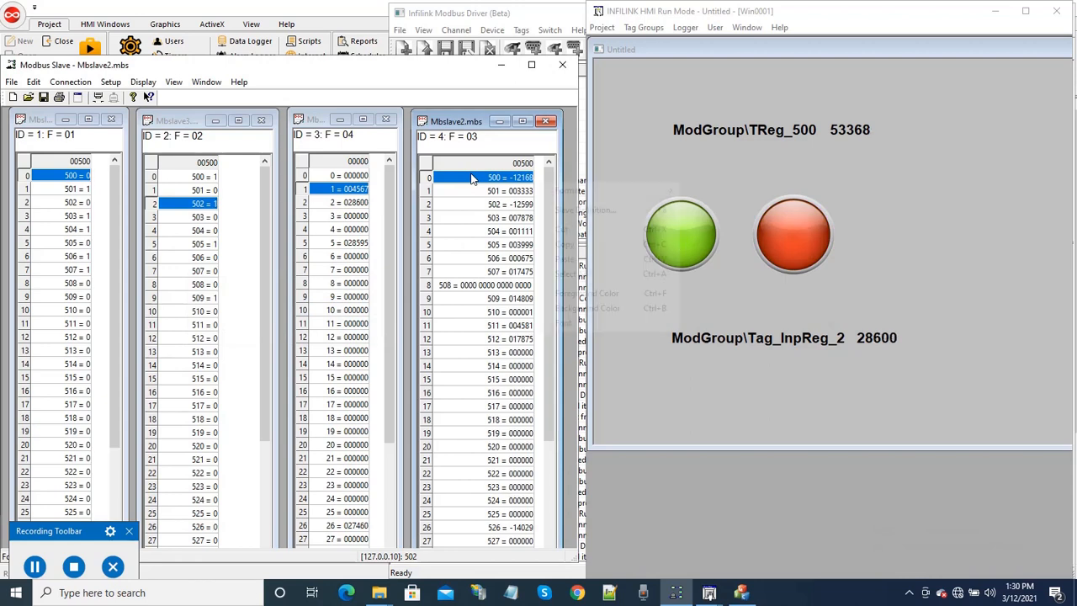
{"action": "right_click", "coordinate": [535, 181]}
{"action": "mouse_move", "coordinate": [581, 192]}
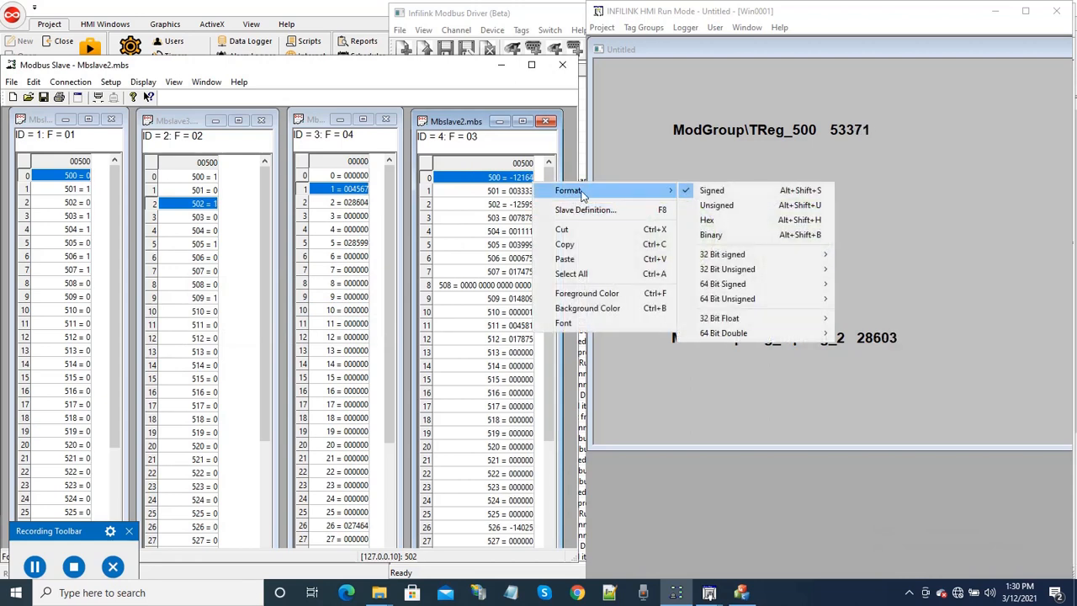
{"action": "left_click", "coordinate": [718, 207]}
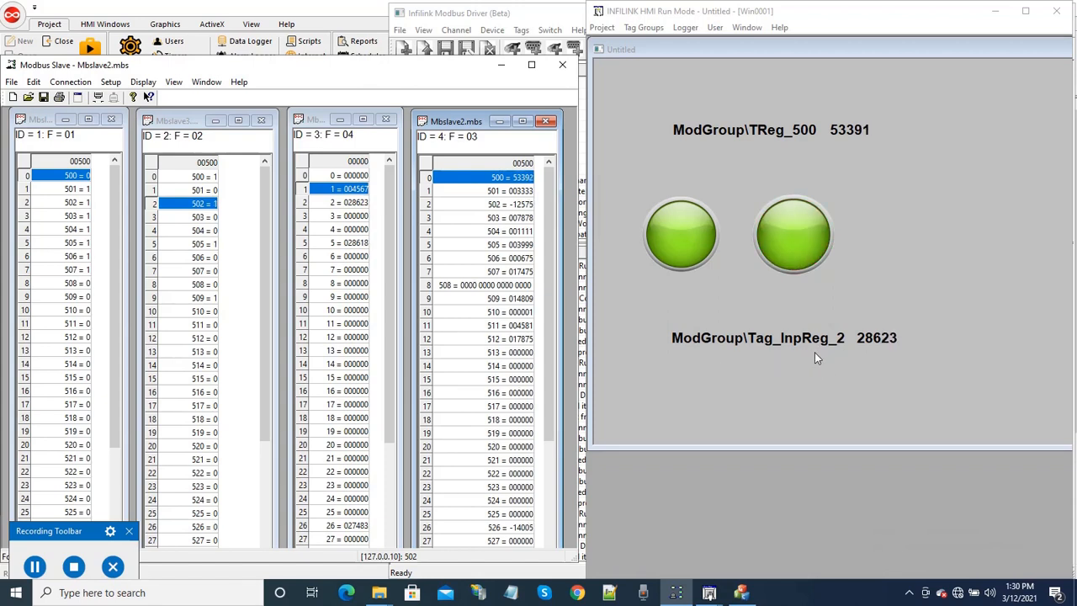
{"action": "left_click", "coordinate": [361, 205]}
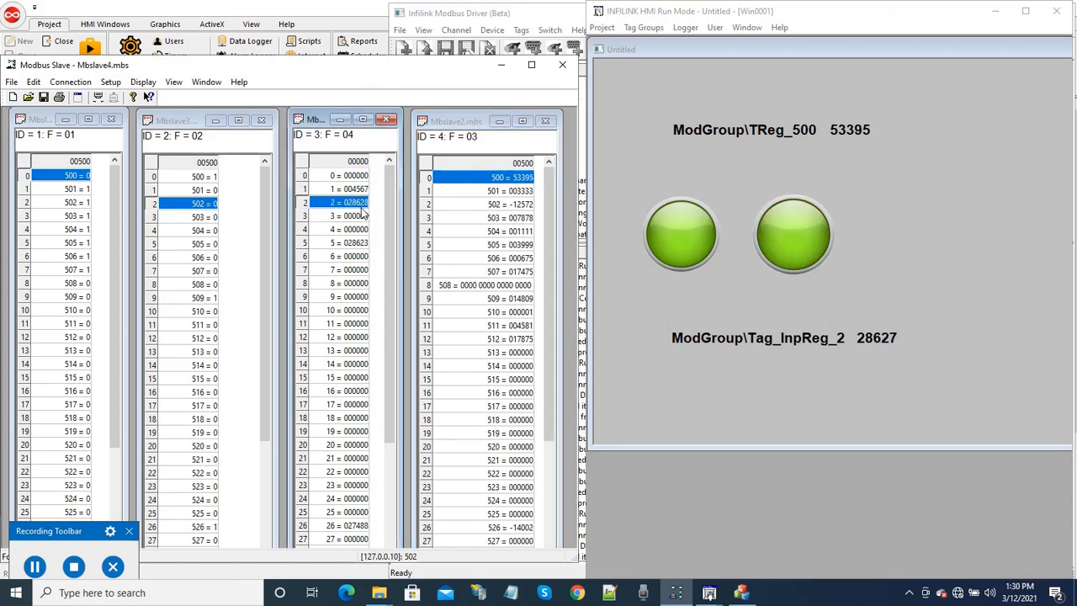
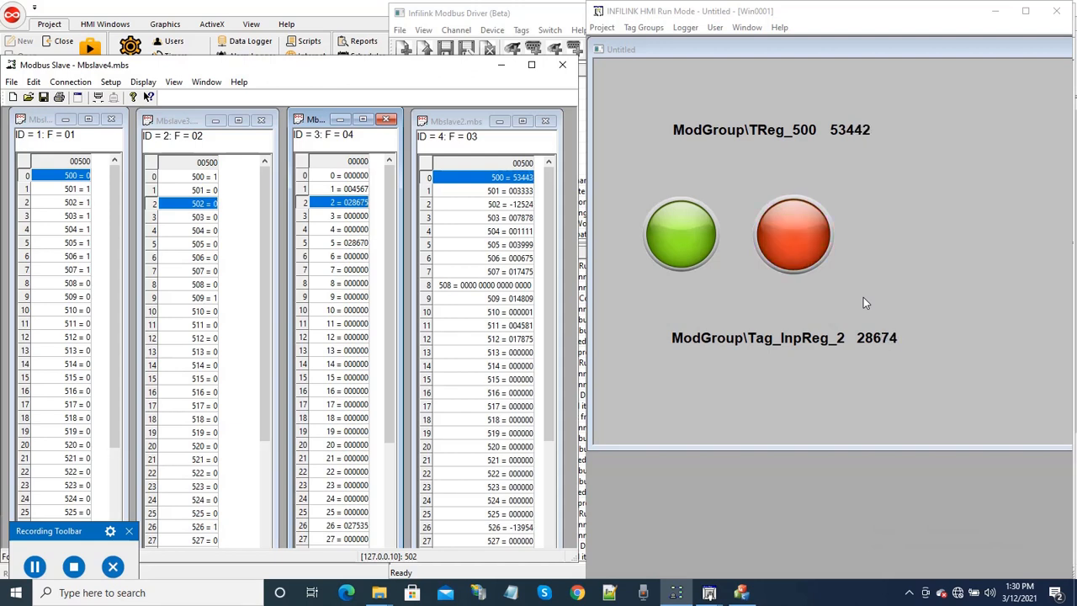
Close the INFILINK HMI Run Mode window to stop the running project.
{"action": "left_click", "coordinate": [934, 13]}
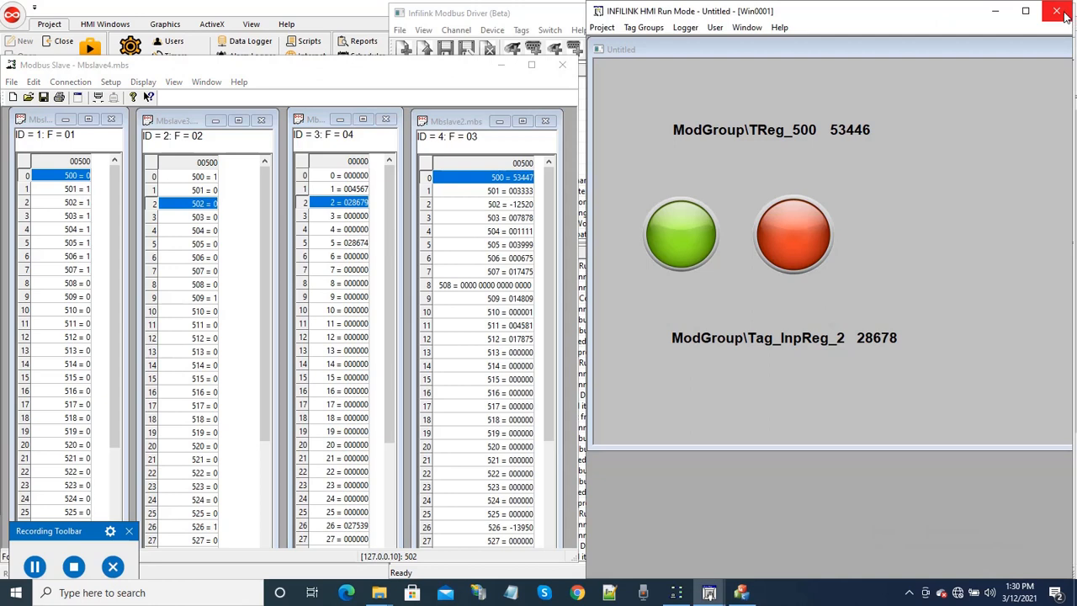
{"action": "left_click", "coordinate": [1058, 12]}
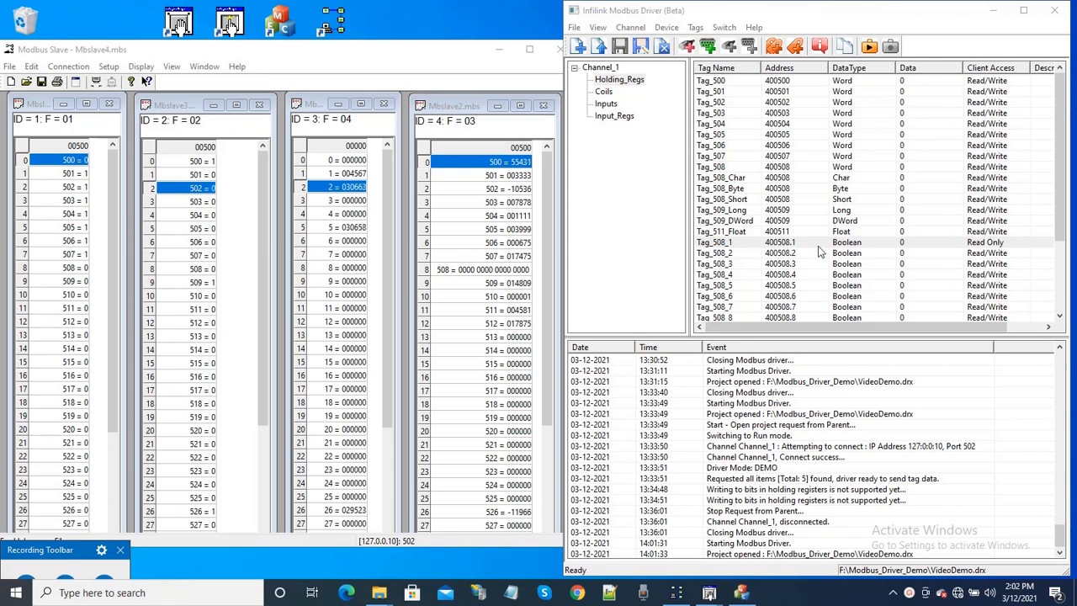
Review the 400508 bit tags, switch to INFILINK HMI Design Mode and start a new driver tag in ModGroup.
{"action": "scroll", "coordinate": [852, 217], "scroll_direction": "down", "scroll_amount": 3}
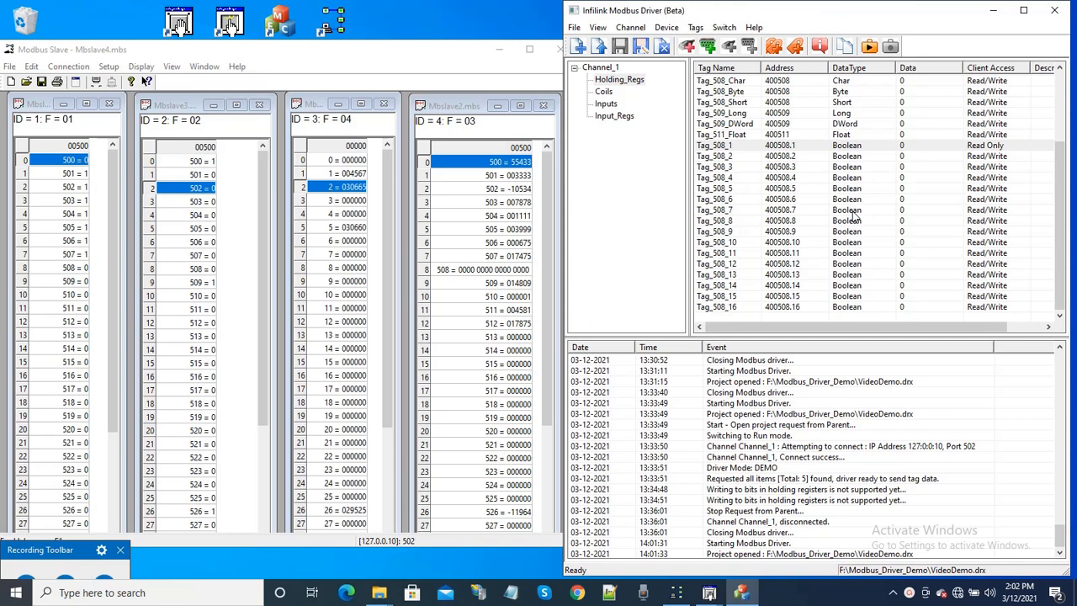
{"action": "left_click", "coordinate": [815, 308]}
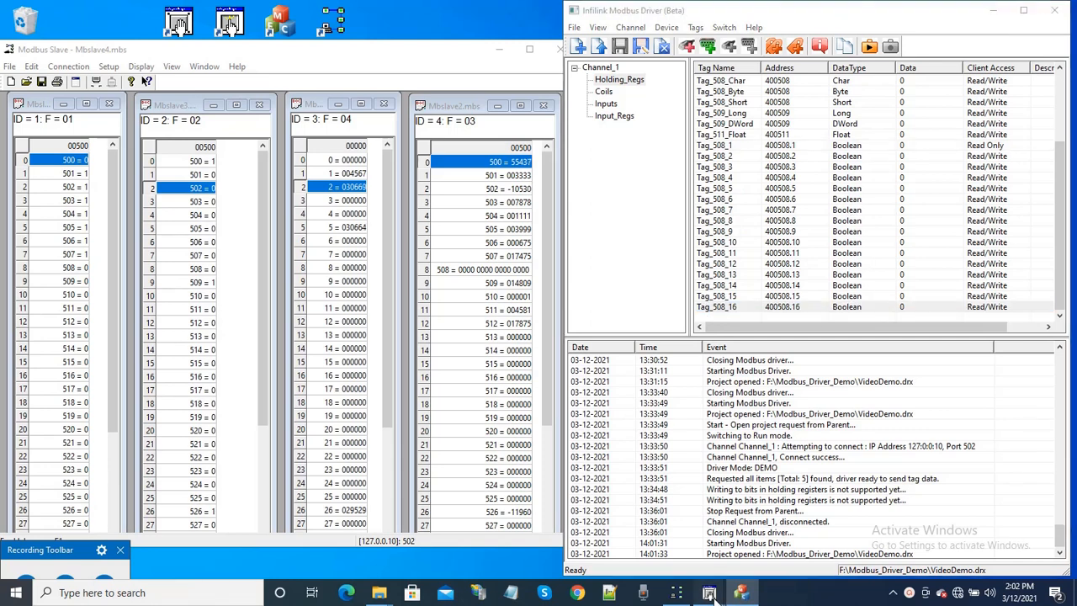
{"action": "mouse_move", "coordinate": [711, 591]}
{"action": "left_click", "coordinate": [752, 554]}
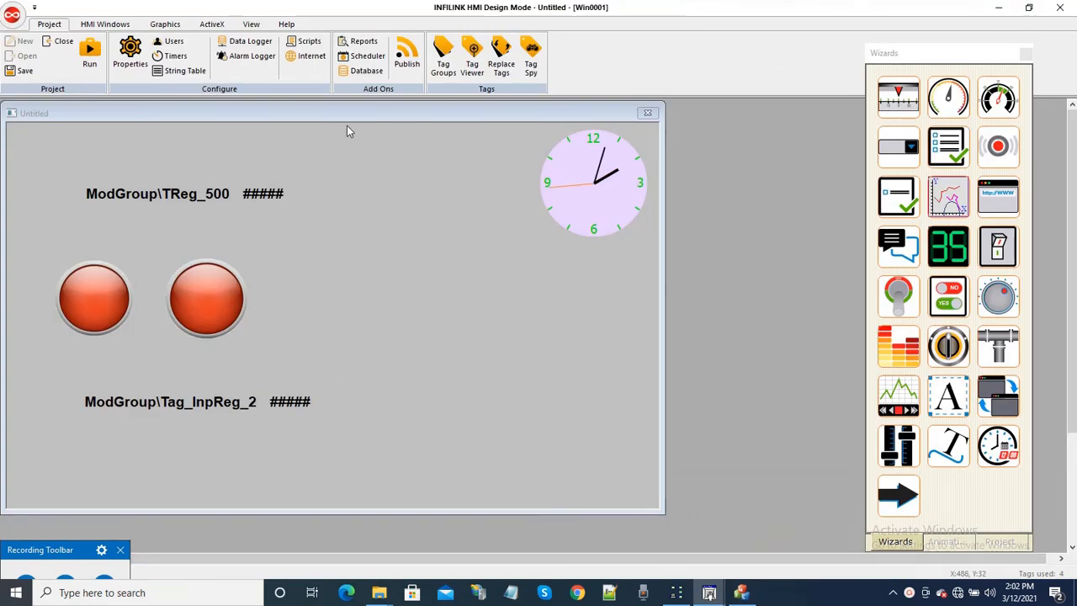
{"action": "left_click", "coordinate": [444, 67]}
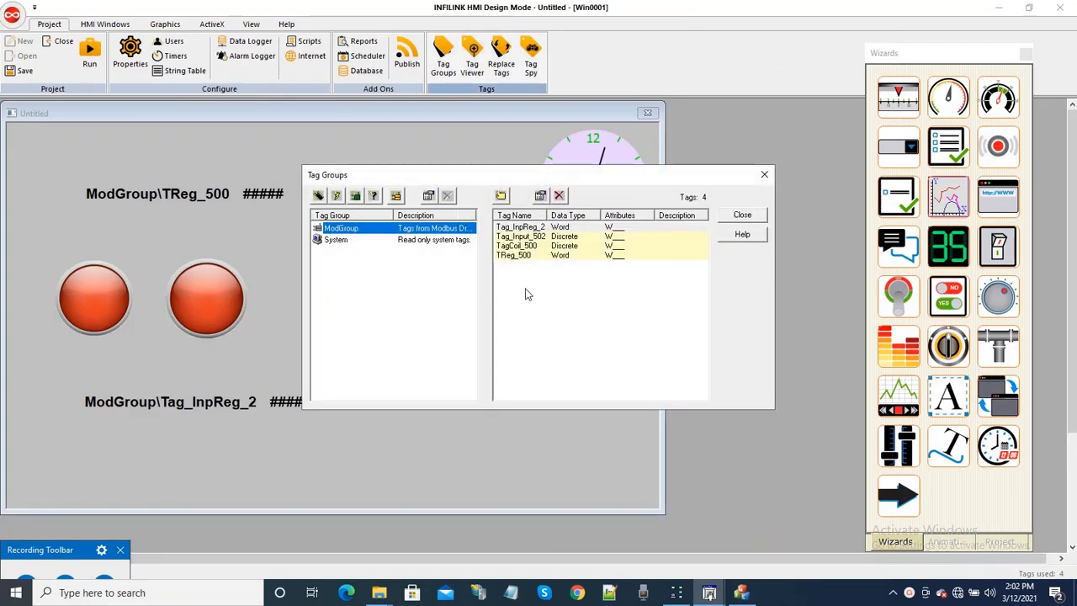
{"action": "left_click", "coordinate": [502, 197]}
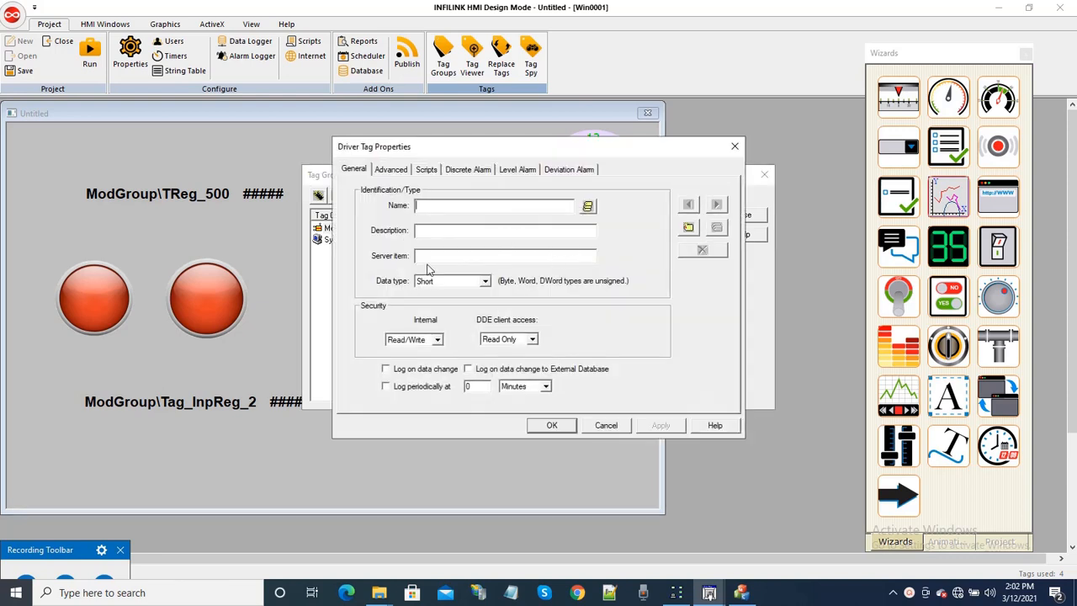
Link the new tag's server item to Channel_1.Holding_Regs.Tag_508_1 from the Infilink Modbus Driver.
{"action": "left_click", "coordinate": [741, 593]}
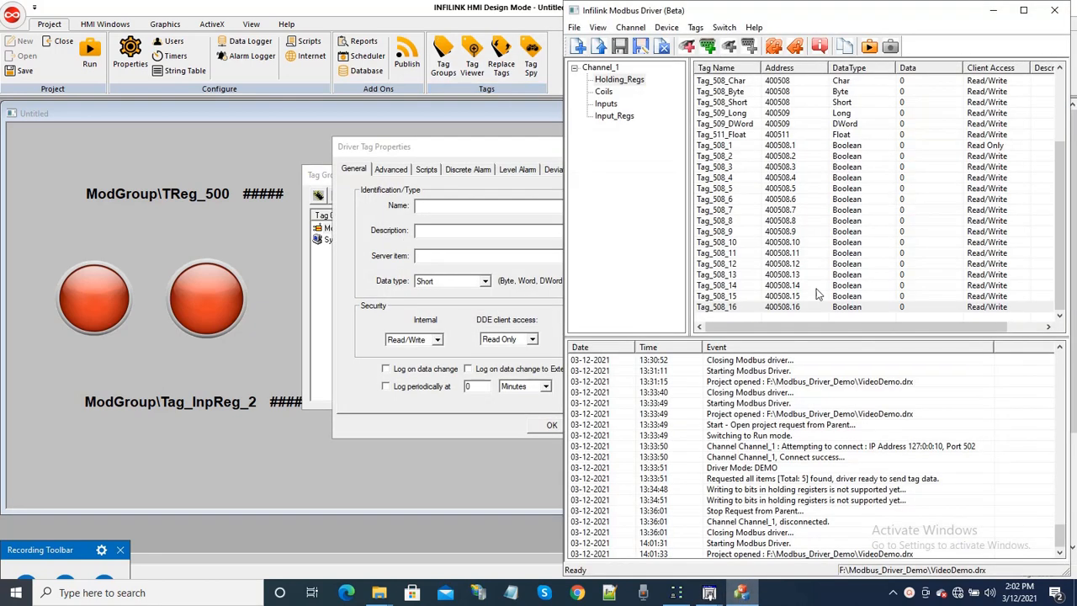
{"action": "left_click", "coordinate": [724, 145]}
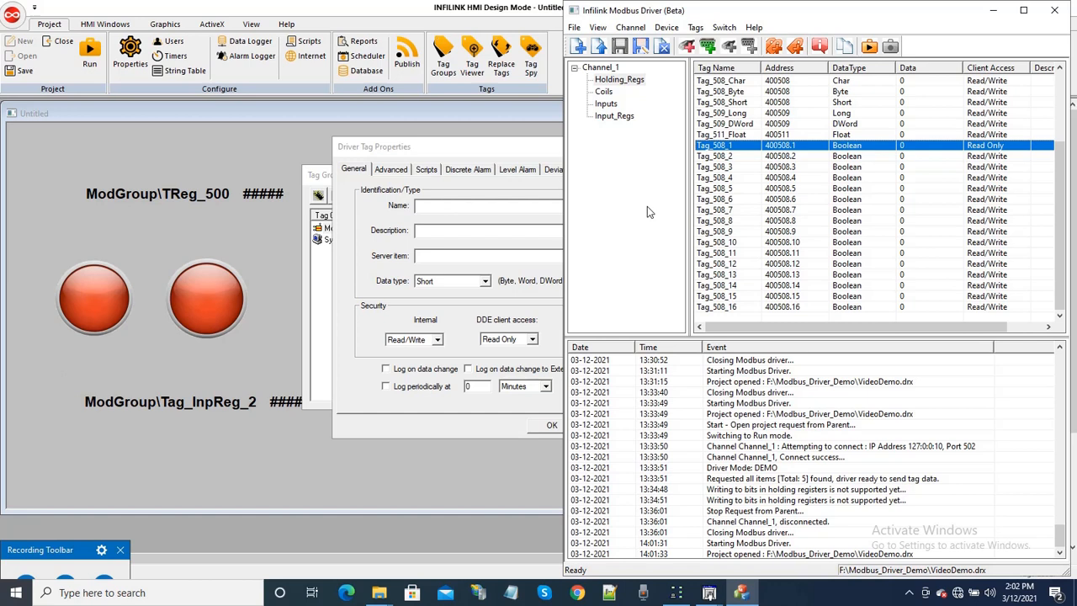
{"action": "left_click", "coordinate": [449, 254]}
{"action": "type", "text": "Channel_1.Holding_Regs.Tag_508_1"}
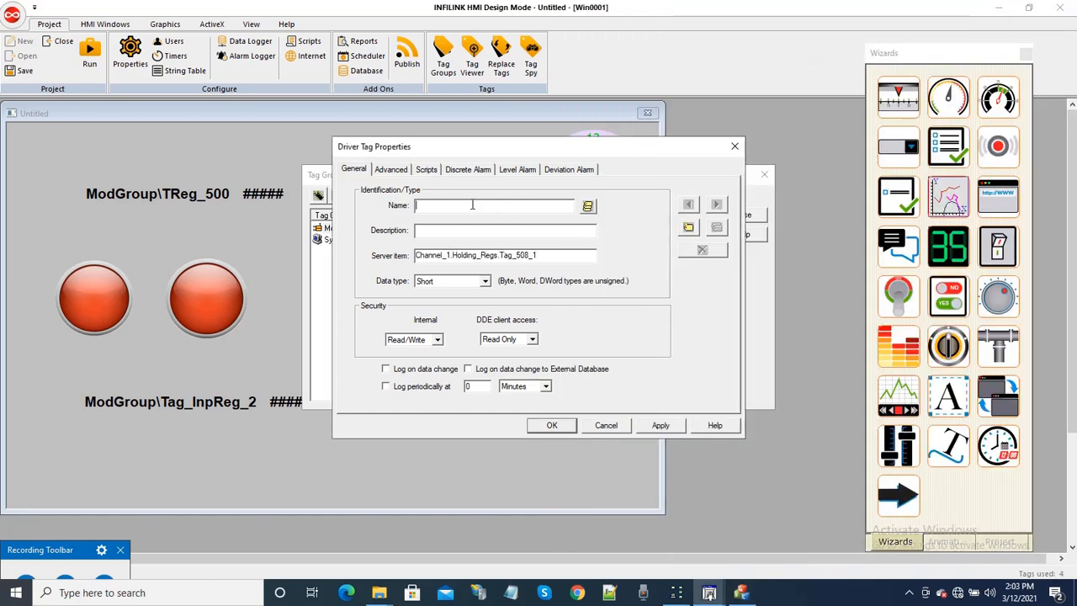
Name the new tag Tag508_Bit_1, set its data type to Discrete and save it.
{"action": "left_click", "coordinate": [472, 204]}
{"action": "type", "text": "Tag58"}
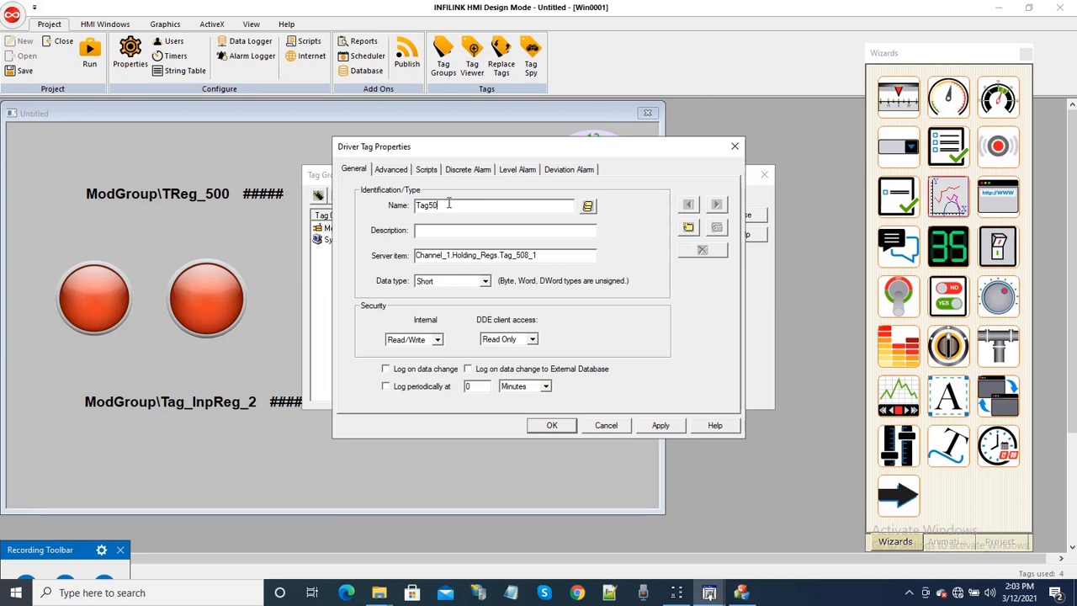
{"action": "type", "text": "_Bit_1"}
{"action": "left_click", "coordinate": [438, 282]}
{"action": "left_click", "coordinate": [448, 311]}
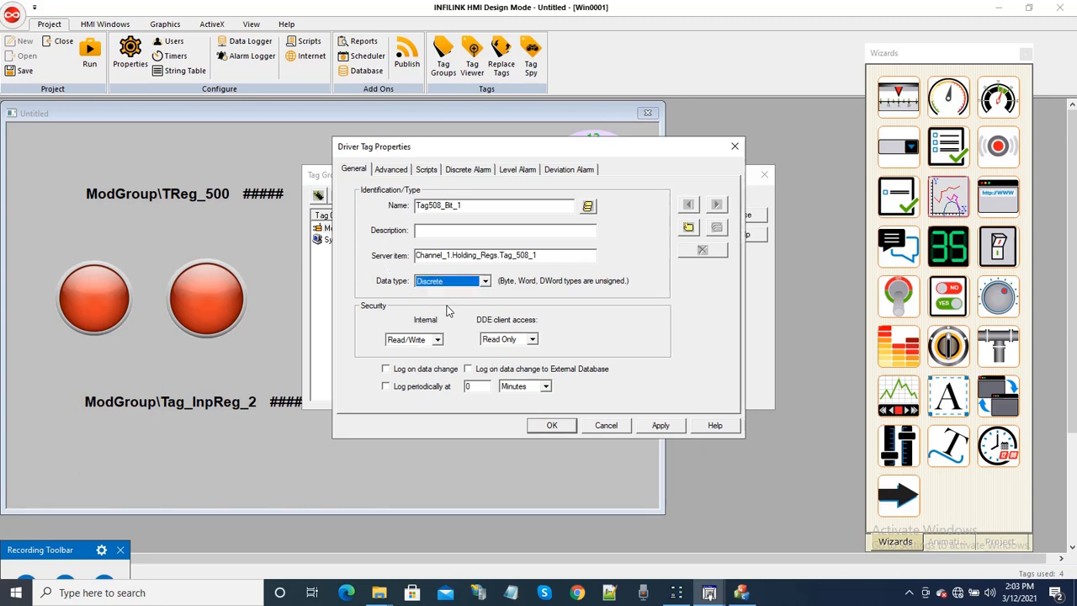
{"action": "left_click", "coordinate": [661, 427]}
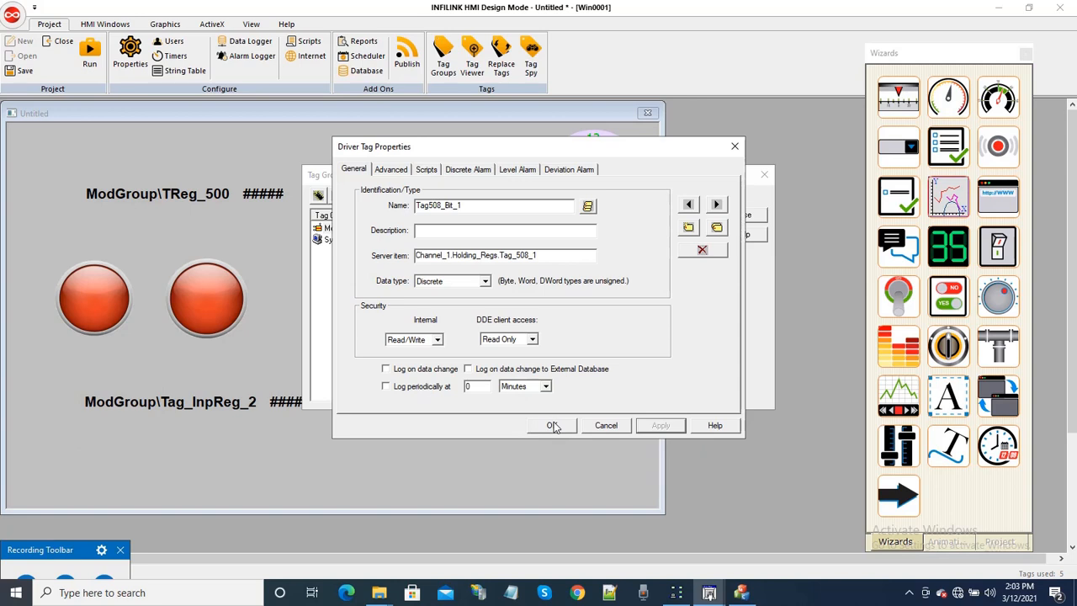
{"action": "left_click", "coordinate": [554, 425]}
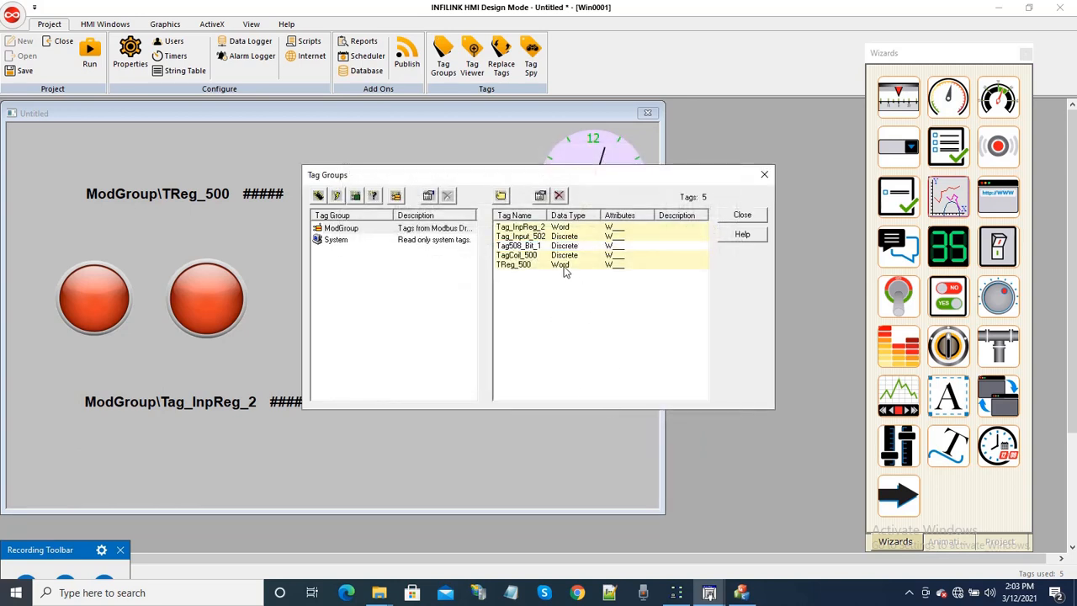
Duplicate Tag508_Bit_1 and set the copy's server item to Channel_1.Holding_Regs.Tag_508_2 from the Modbus driver.
{"action": "double_click", "coordinate": [535, 250]}
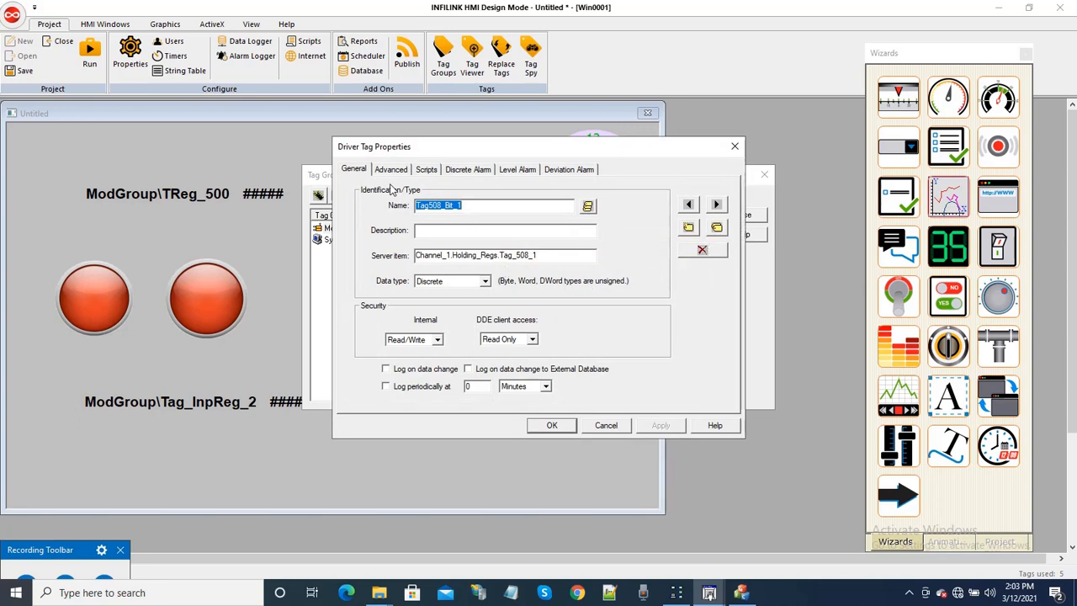
{"action": "left_click", "coordinate": [717, 229]}
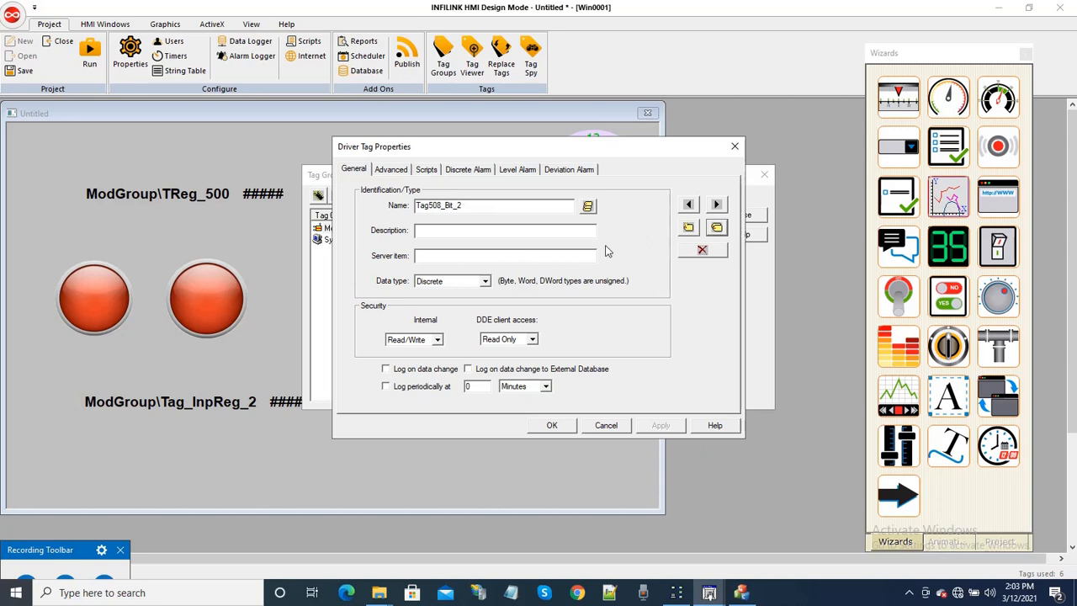
{"action": "left_click", "coordinate": [752, 596]}
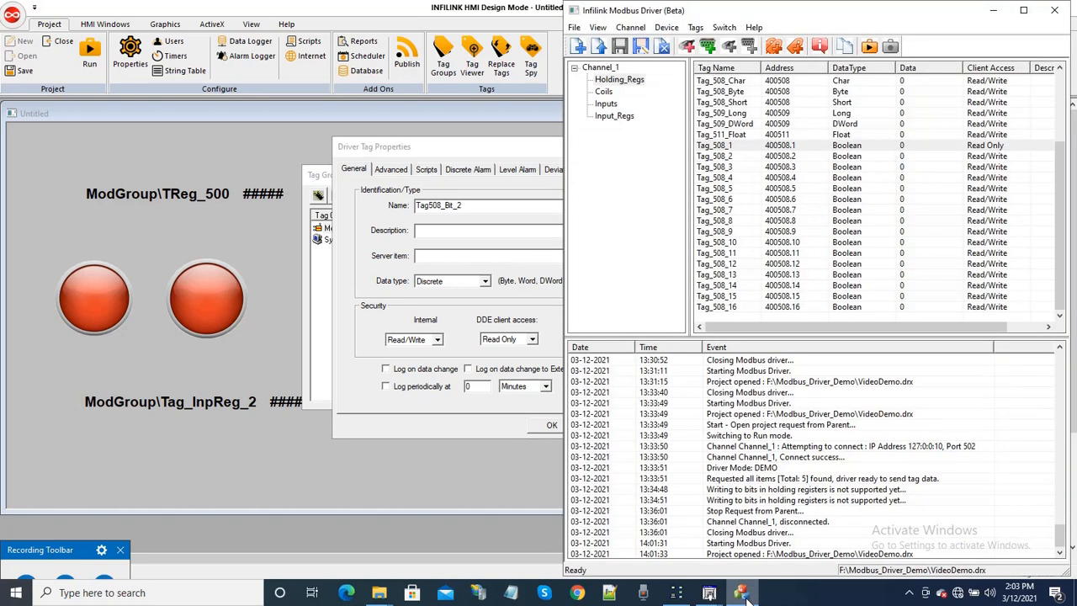
{"action": "left_click", "coordinate": [729, 160]}
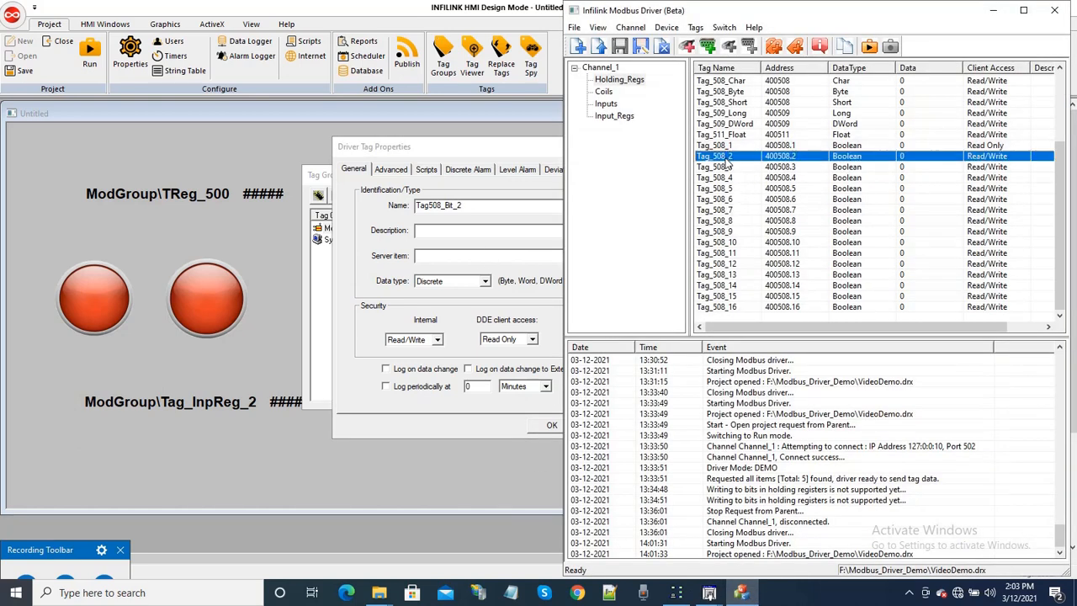
{"action": "left_click", "coordinate": [435, 260]}
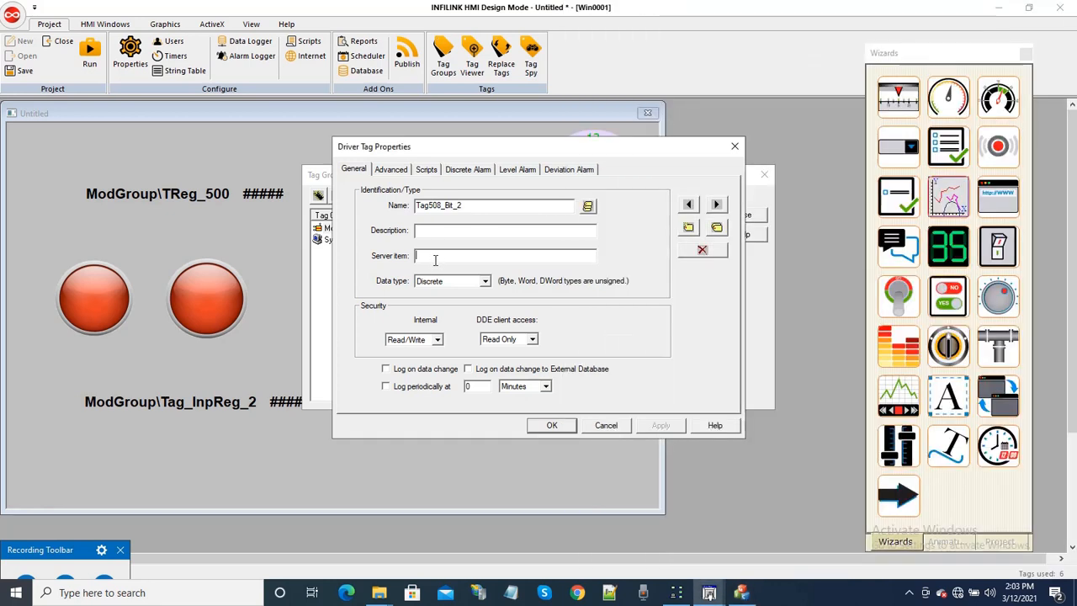
{"action": "type", "text": "Channel_1.Holding_Regs.Tag_508_2"}
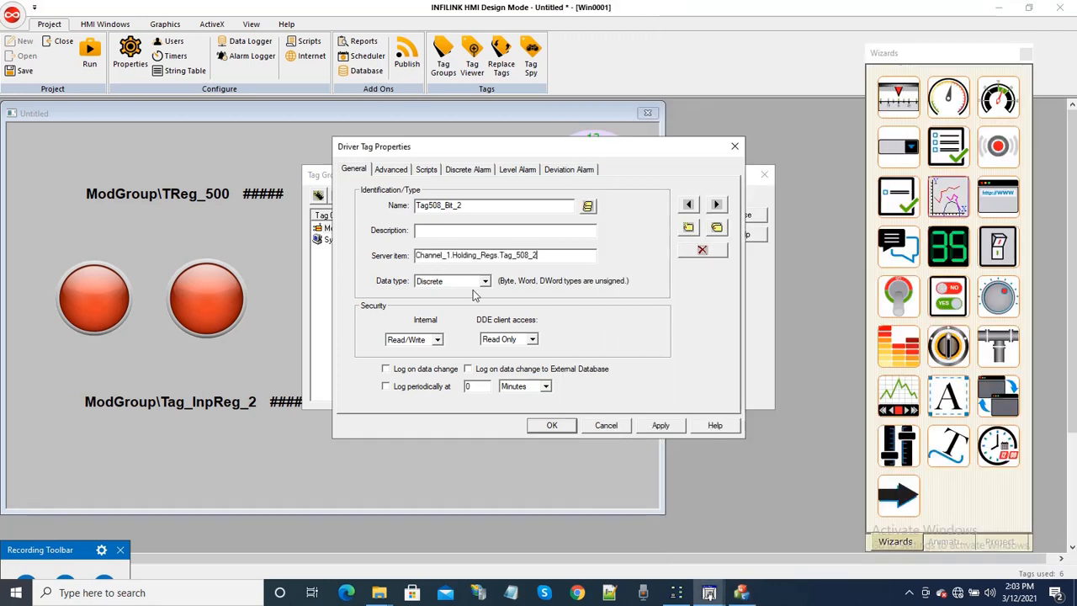
{"action": "left_click", "coordinate": [562, 426]}
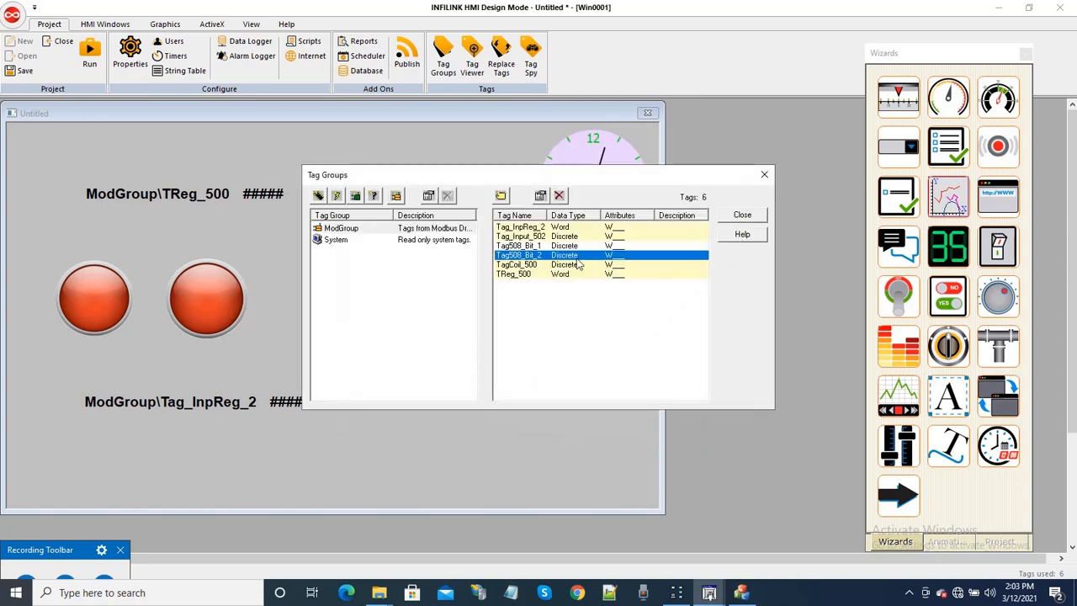
Duplicate Tag508_Bit_2, link the copy's server item to Channel_1.Holding_Regs.Tag_508_3 and close the tag groups.
{"action": "double_click", "coordinate": [543, 255]}
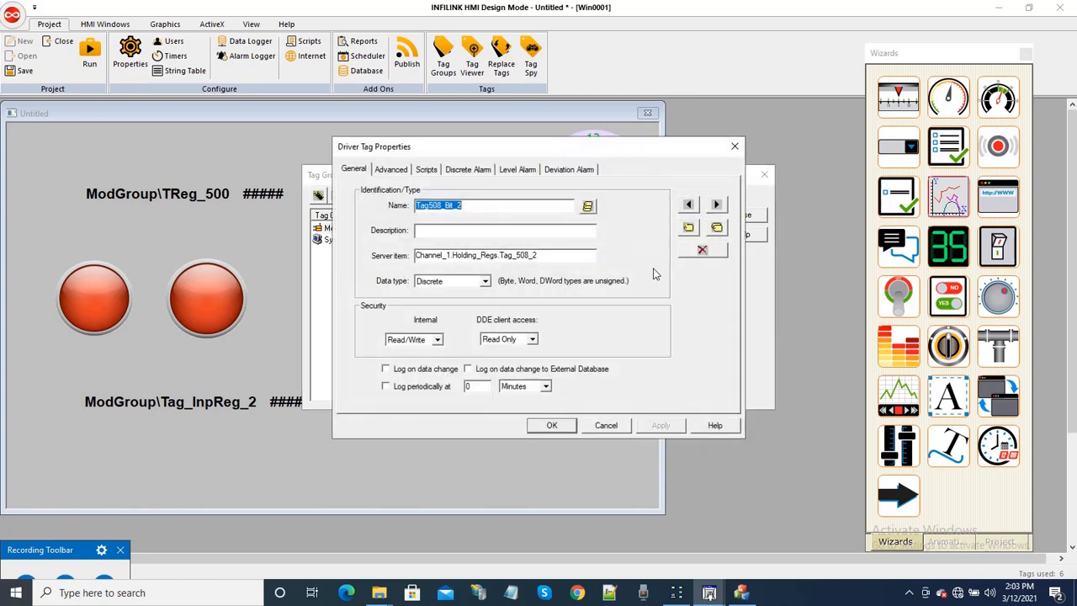
{"action": "left_click", "coordinate": [716, 228]}
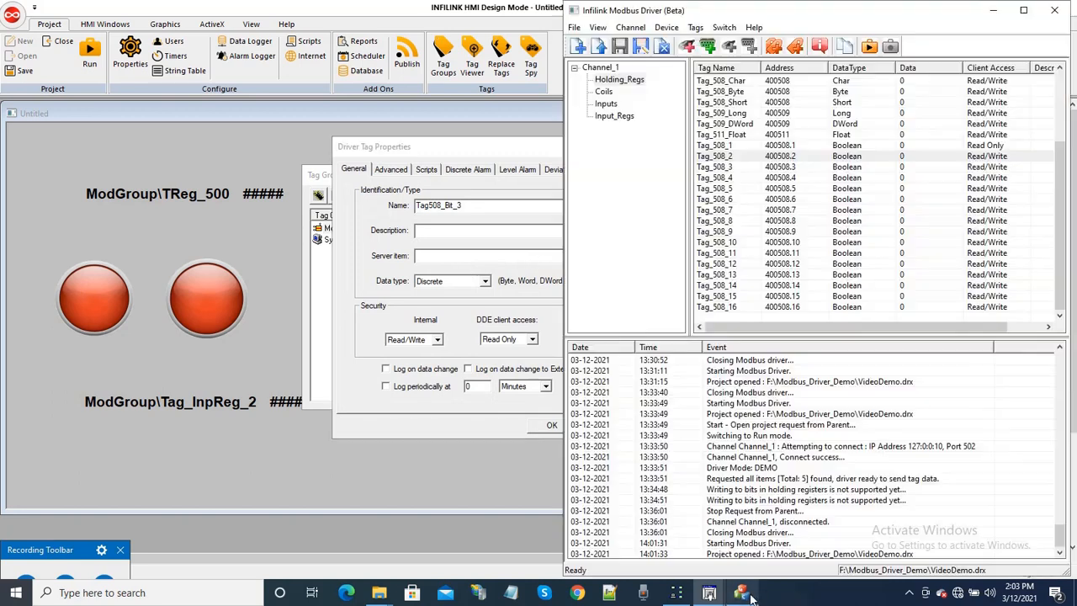
{"action": "left_click", "coordinate": [741, 592]}
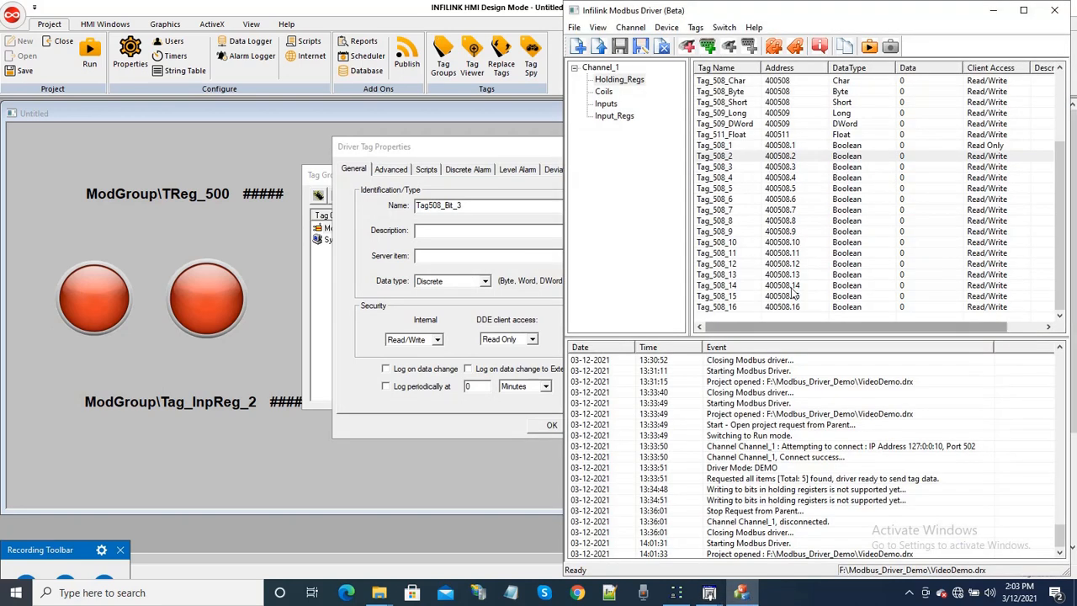
{"action": "left_click", "coordinate": [731, 168]}
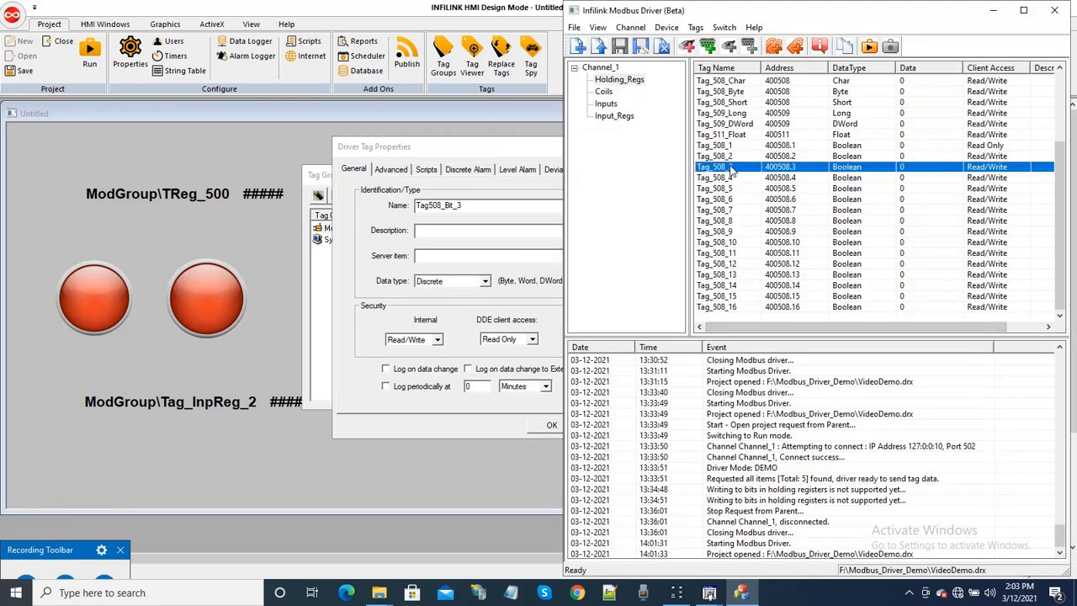
{"action": "left_click", "coordinate": [434, 258]}
{"action": "type", "text": "Channel_1.Holding_Regs.Tag_508_3"}
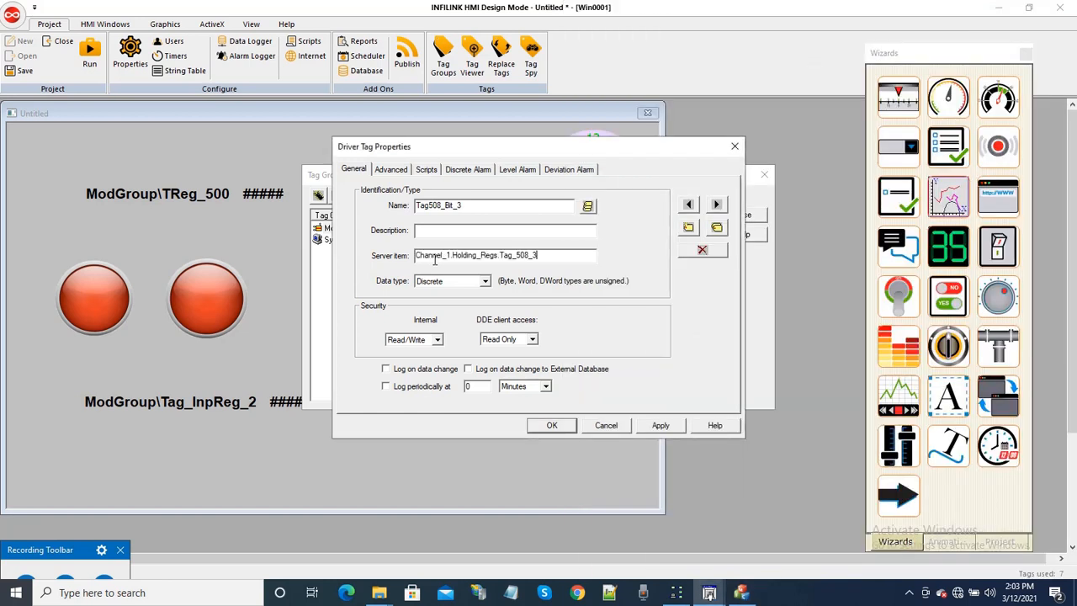
{"action": "left_click", "coordinate": [564, 426]}
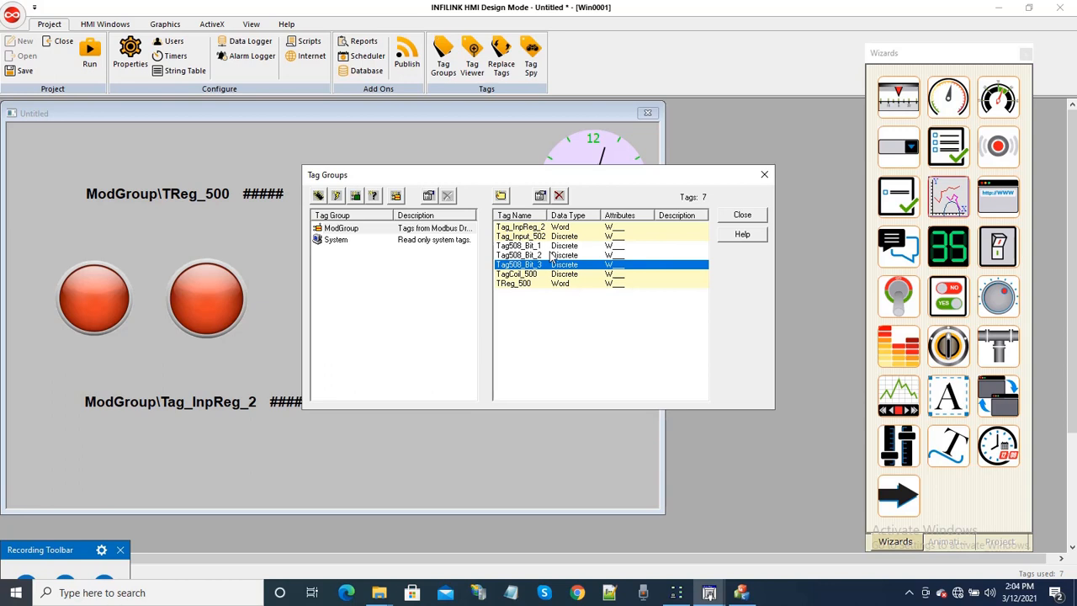
{"action": "left_click", "coordinate": [742, 216]}
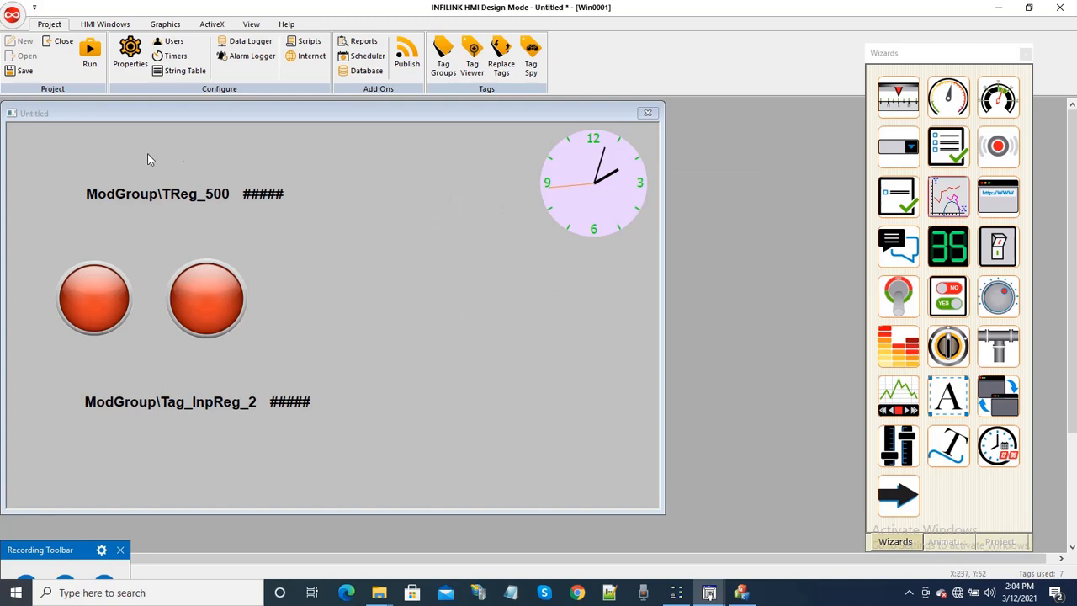
Draw a small square rectangle below the clock near the project window's lower edge and open its animations.
{"action": "left_click", "coordinate": [165, 24]}
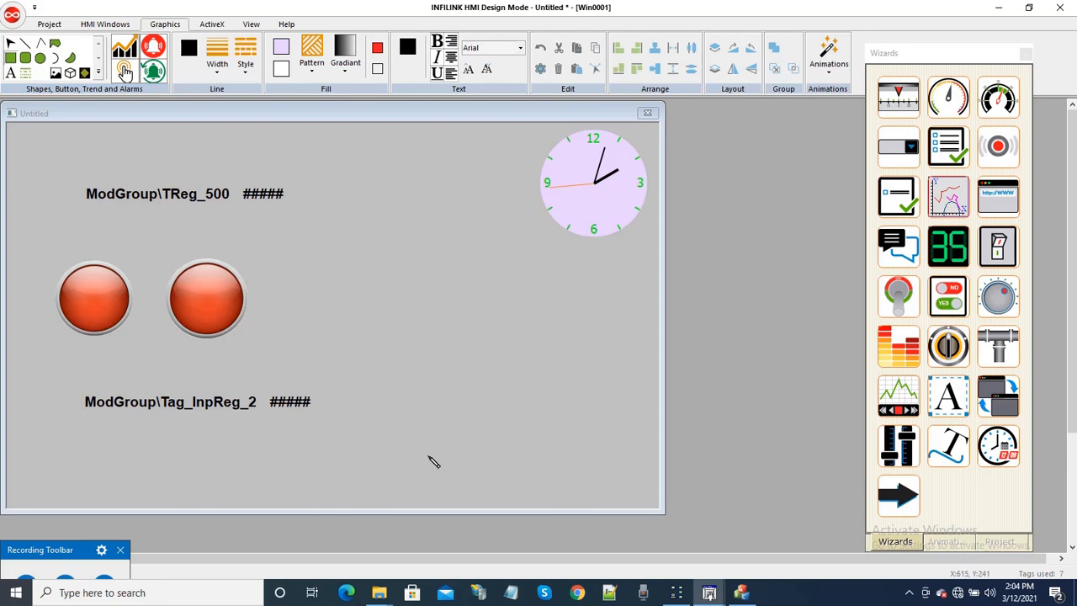
{"action": "left_click_drag", "start_coordinate": [526, 438], "coordinate": [574, 480]}
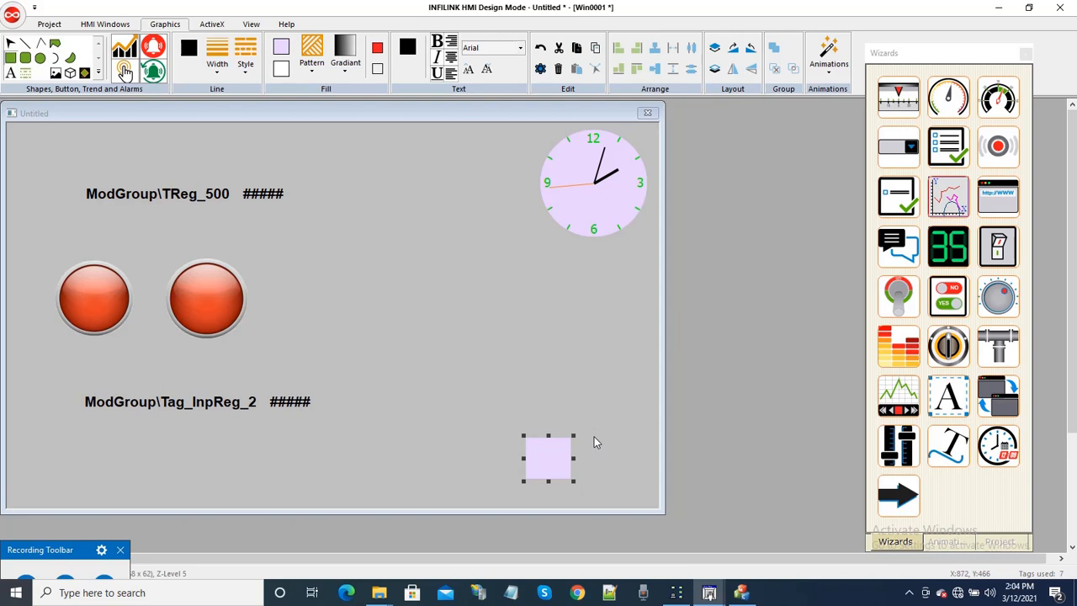
{"action": "key", "text": "Return"}
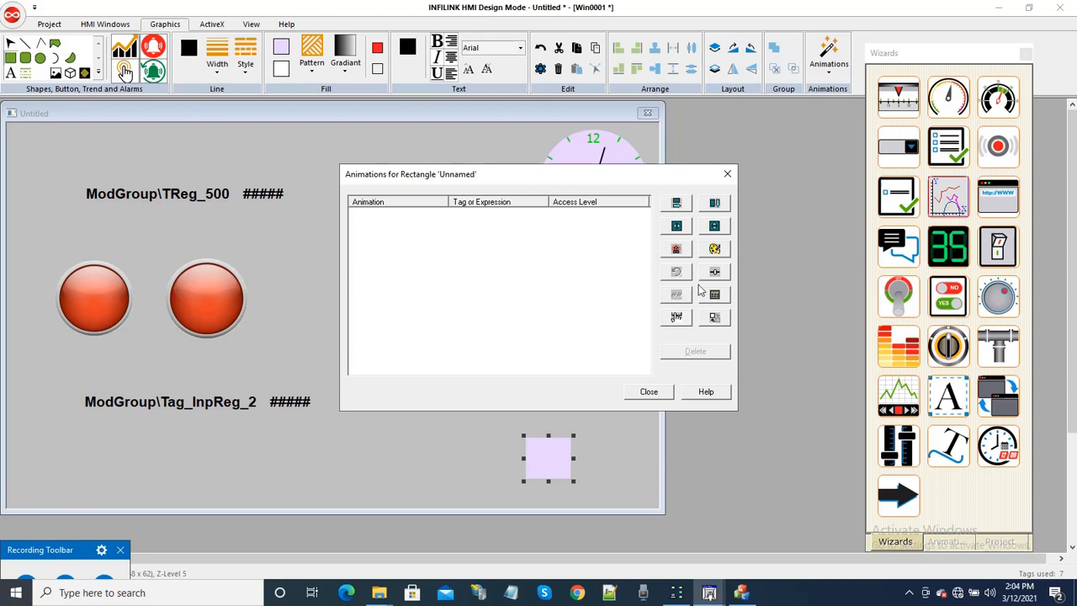
{"action": "left_click_drag", "start_coordinate": [409, 181], "coordinate": [429, 186]}
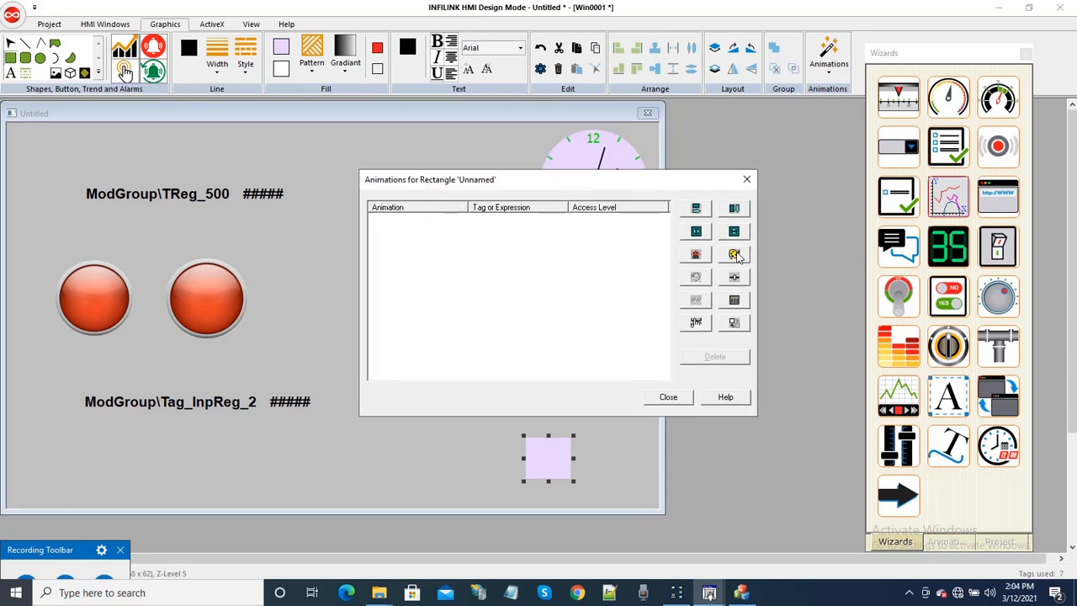
Add a Change Color animation with Discrete interior ranges and no border ranges, driven by ModGroup\Tag508_Bit_1.
{"action": "left_click", "coordinate": [735, 255]}
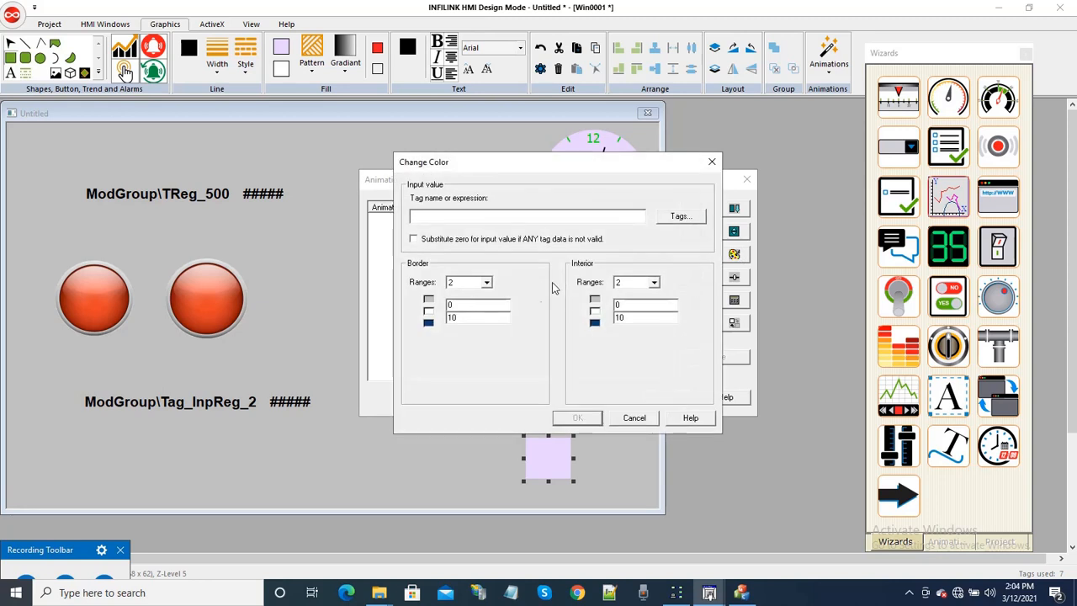
{"action": "left_click", "coordinate": [644, 286]}
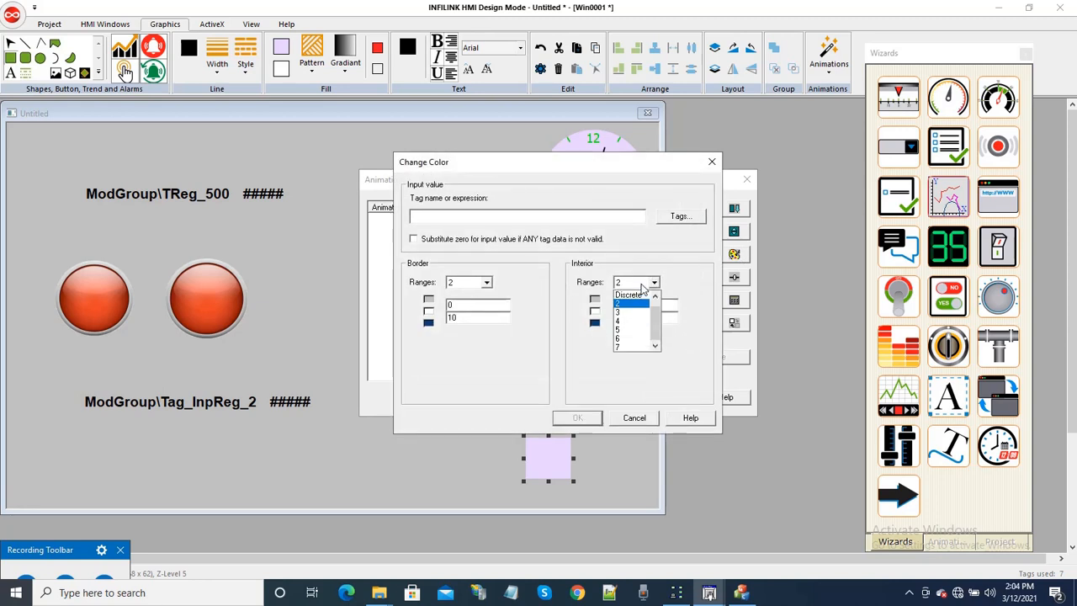
{"action": "left_click", "coordinate": [631, 295]}
{"action": "left_click", "coordinate": [464, 282]}
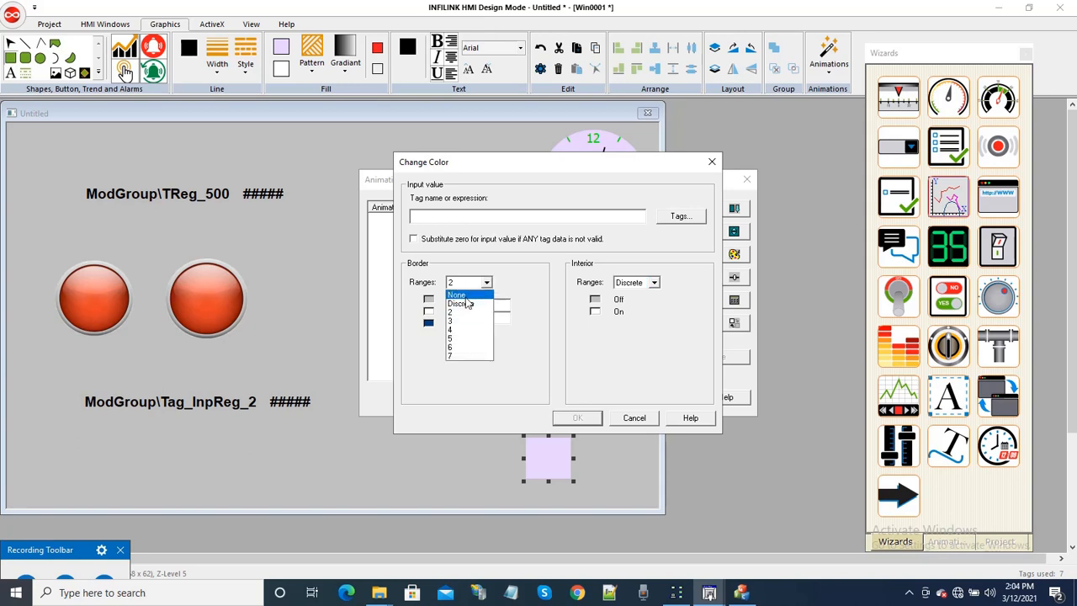
{"action": "left_click", "coordinate": [466, 298]}
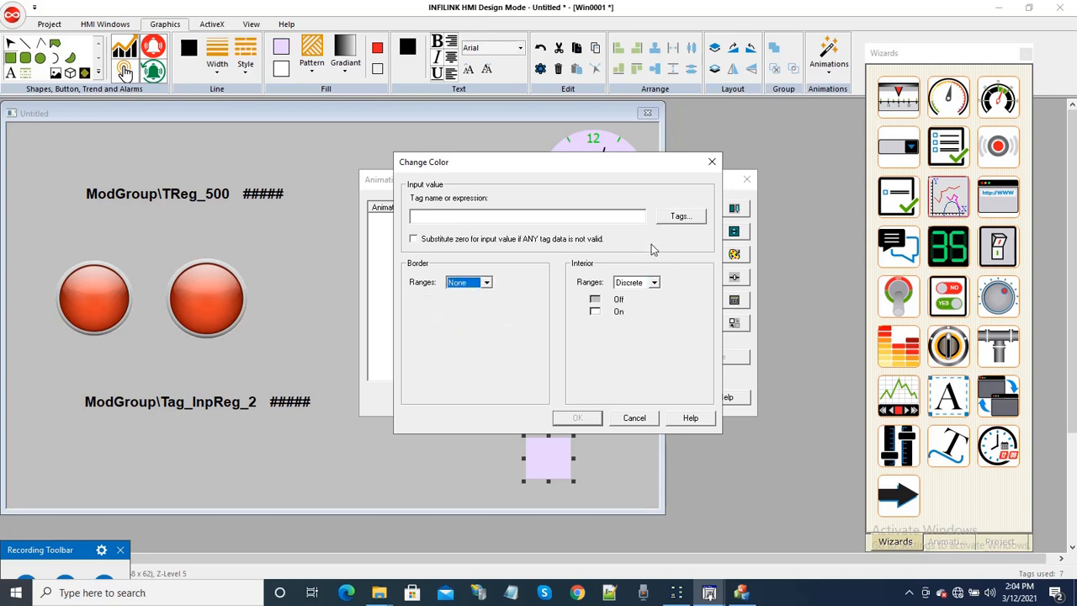
{"action": "left_click", "coordinate": [681, 217]}
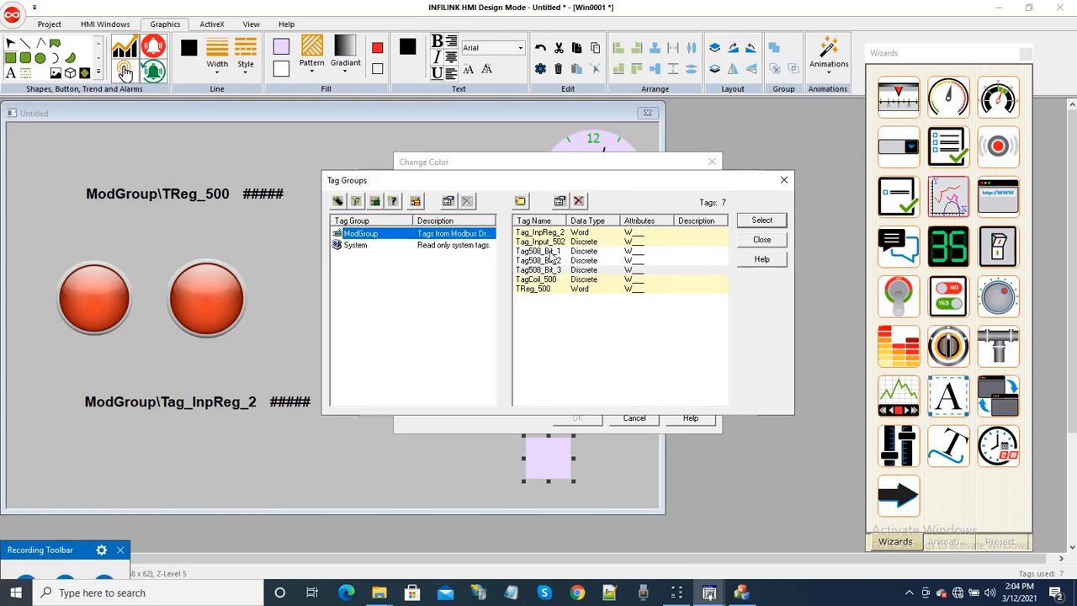
{"action": "double_click", "coordinate": [549, 250]}
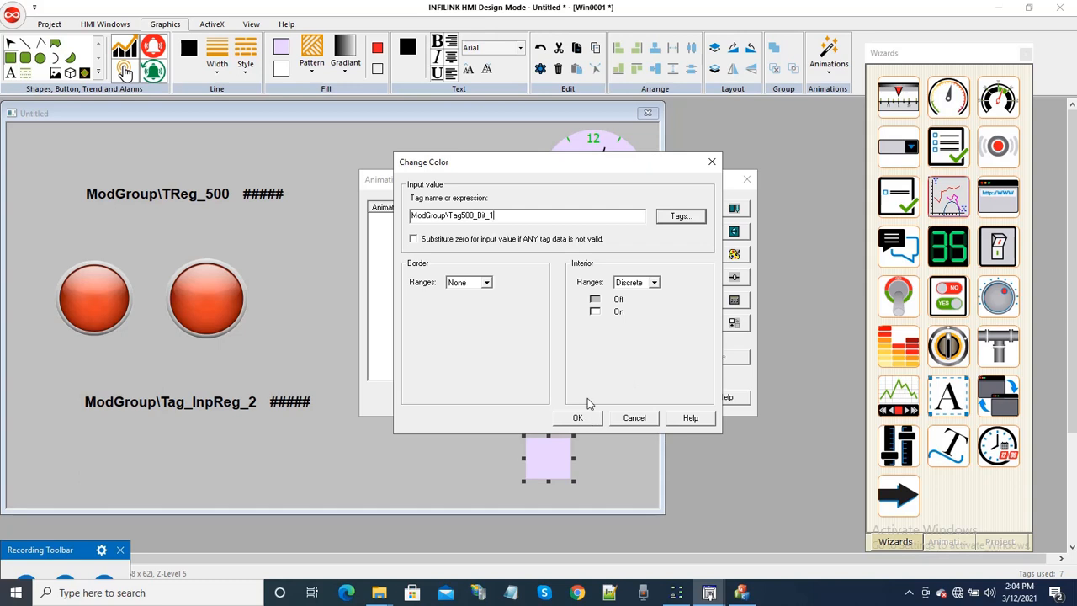
Set the animation's interior colour to green for Off and red for On, and close the rectangle's animations.
{"action": "left_click", "coordinate": [595, 299]}
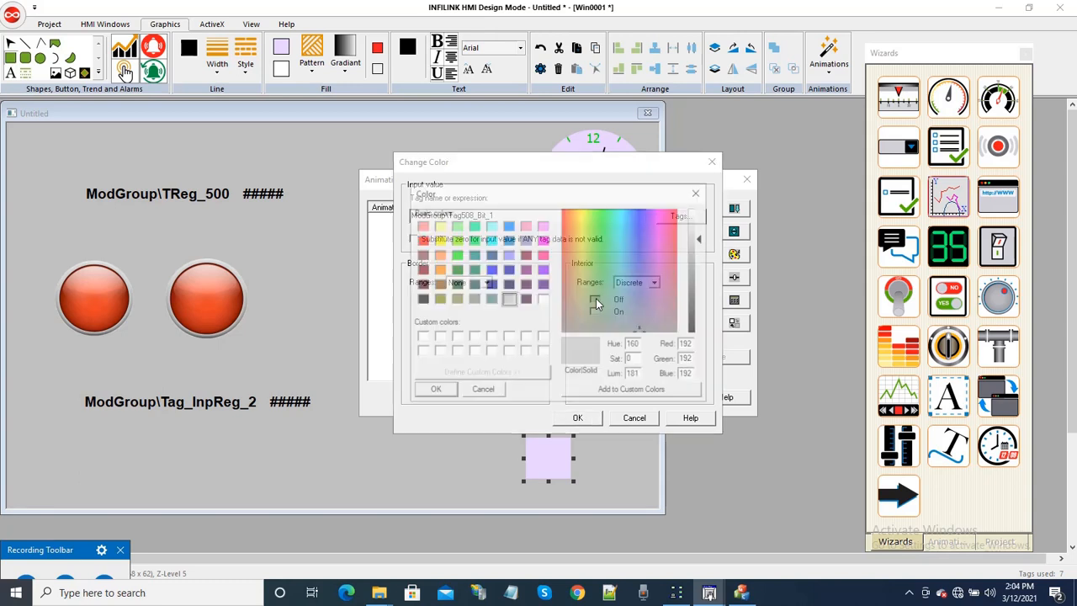
{"action": "left_click", "coordinate": [455, 255]}
{"action": "left_click", "coordinate": [433, 391]}
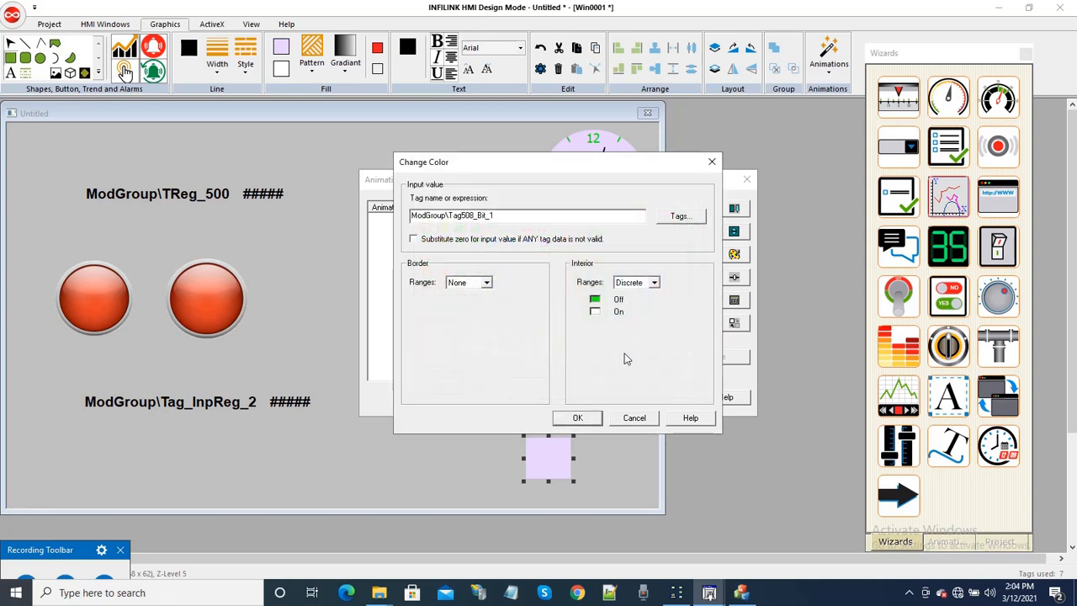
{"action": "left_click", "coordinate": [595, 311]}
{"action": "left_click", "coordinate": [420, 240]}
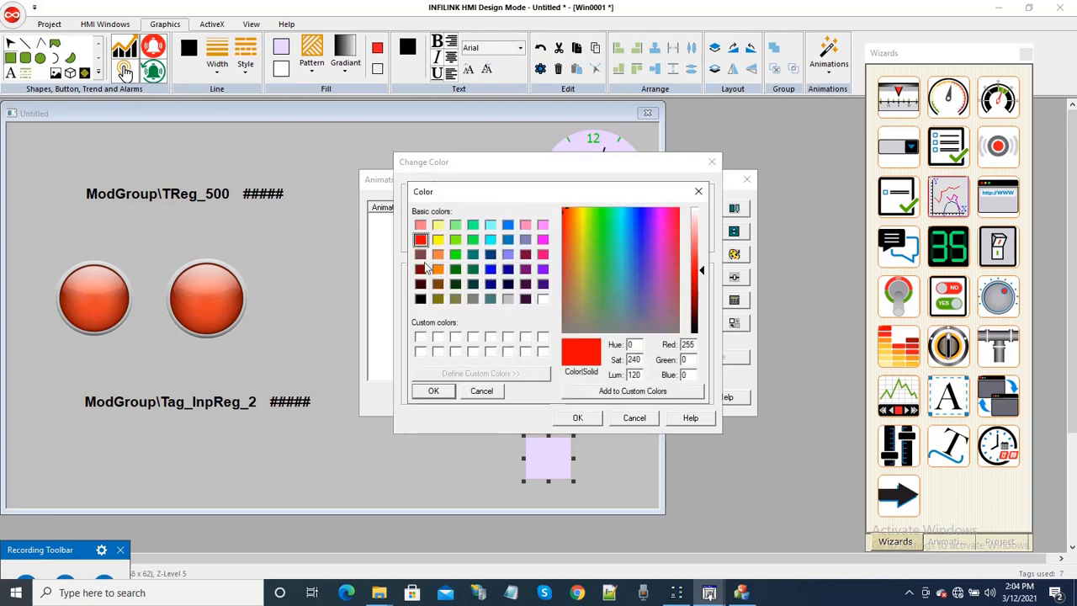
{"action": "left_click", "coordinate": [434, 392]}
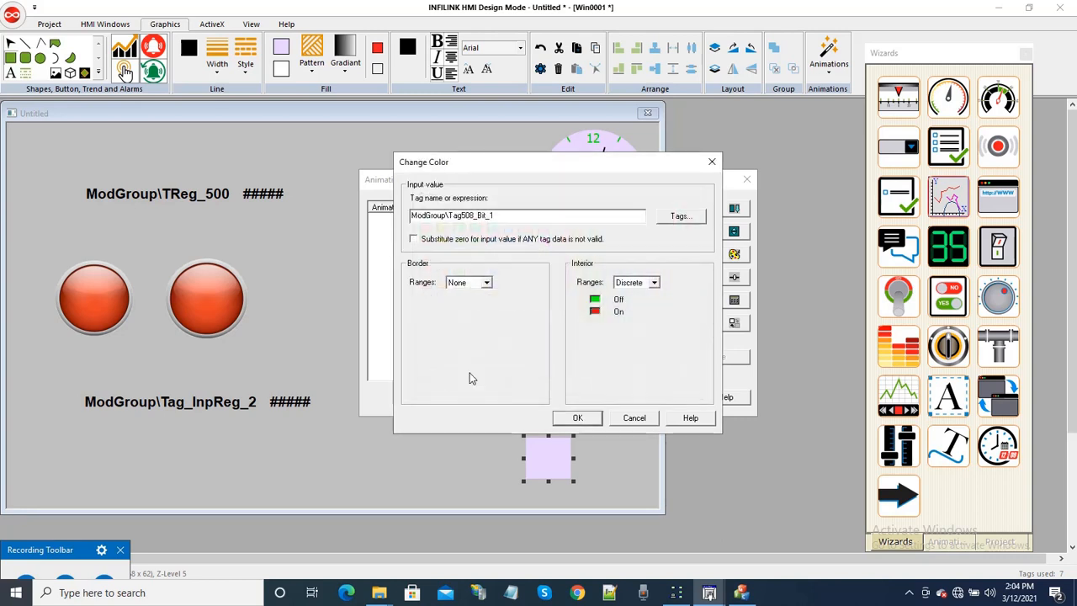
{"action": "left_click", "coordinate": [577, 419]}
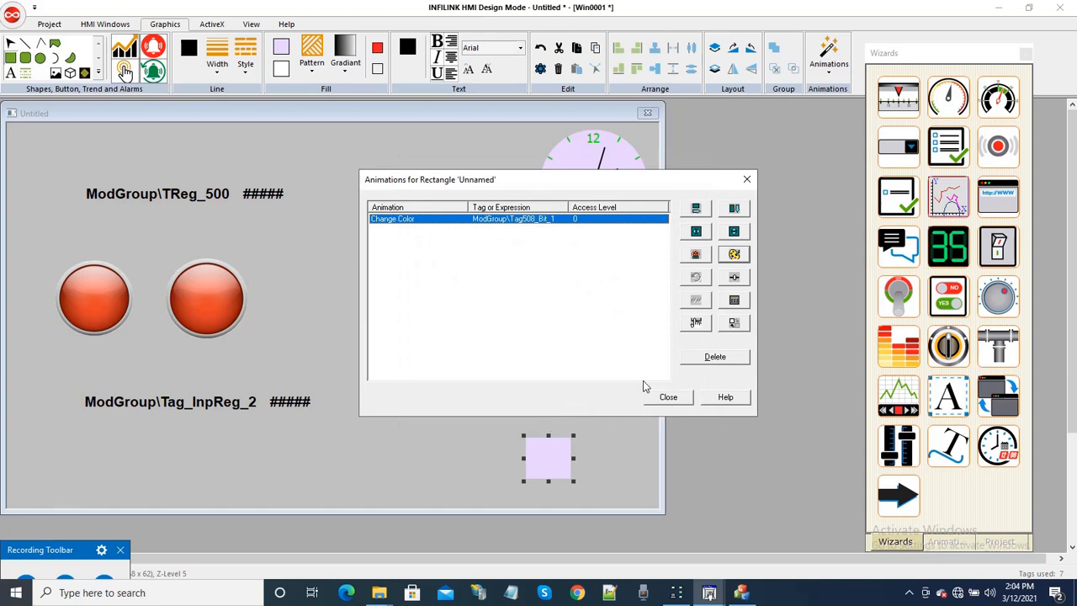
{"action": "left_click", "coordinate": [666, 400]}
Reposition the square slightly and duplicate it twice to make a row of three below the clock.
{"action": "left_click_drag", "start_coordinate": [557, 474], "coordinate": [573, 468]}
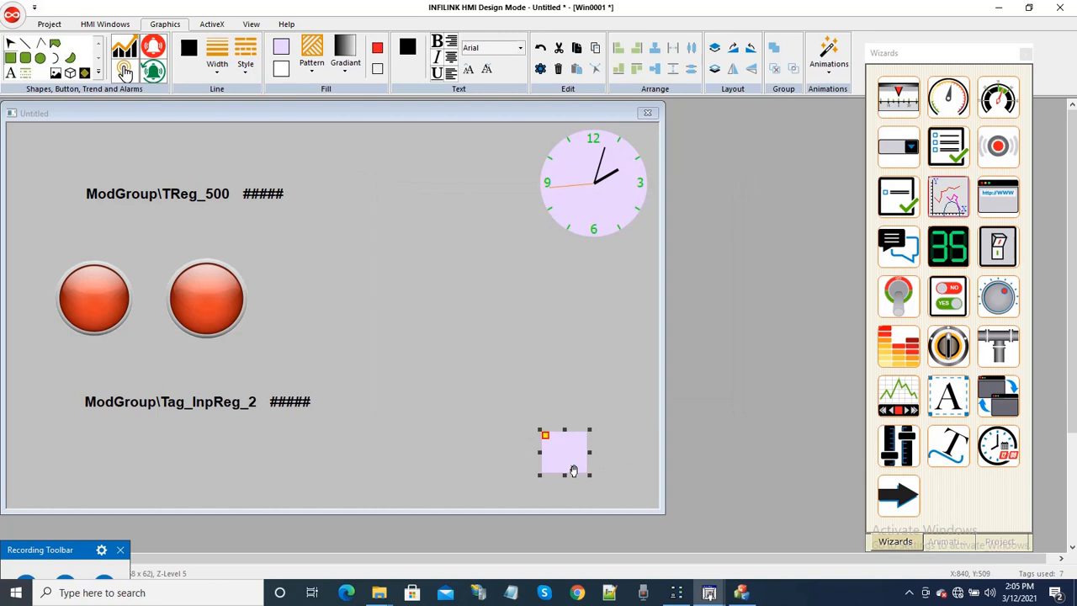
{"action": "left_click_drag", "start_coordinate": [573, 471], "coordinate": [441, 464]}
{"action": "key", "text": "ctrl+d"}
{"action": "left_click", "coordinate": [494, 463]}
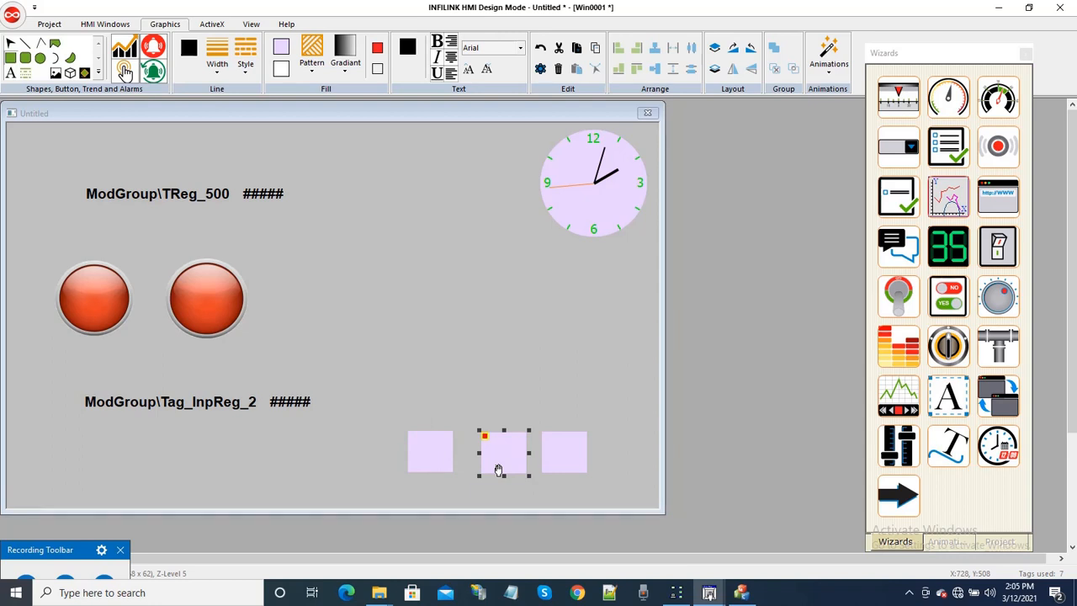
Change the middle square's Change Color tag to ModGroup\Tag508_Bit_2.
{"action": "double_click", "coordinate": [498, 470]}
{"action": "key", "text": "Escape"}
{"action": "left_click", "coordinate": [498, 470], "text": "ctrl"}
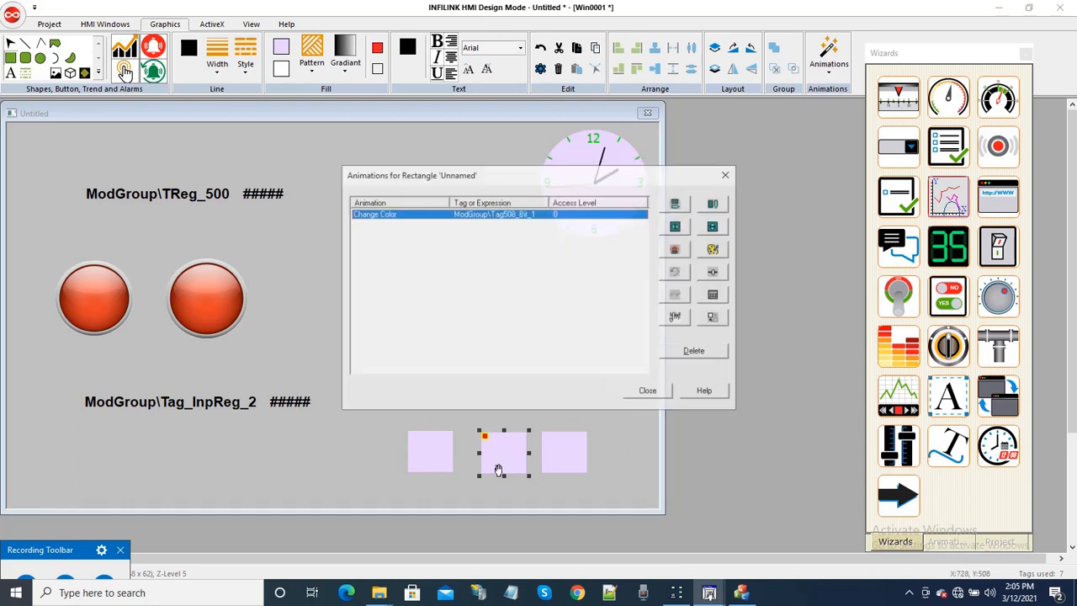
{"action": "double_click", "coordinate": [494, 216]}
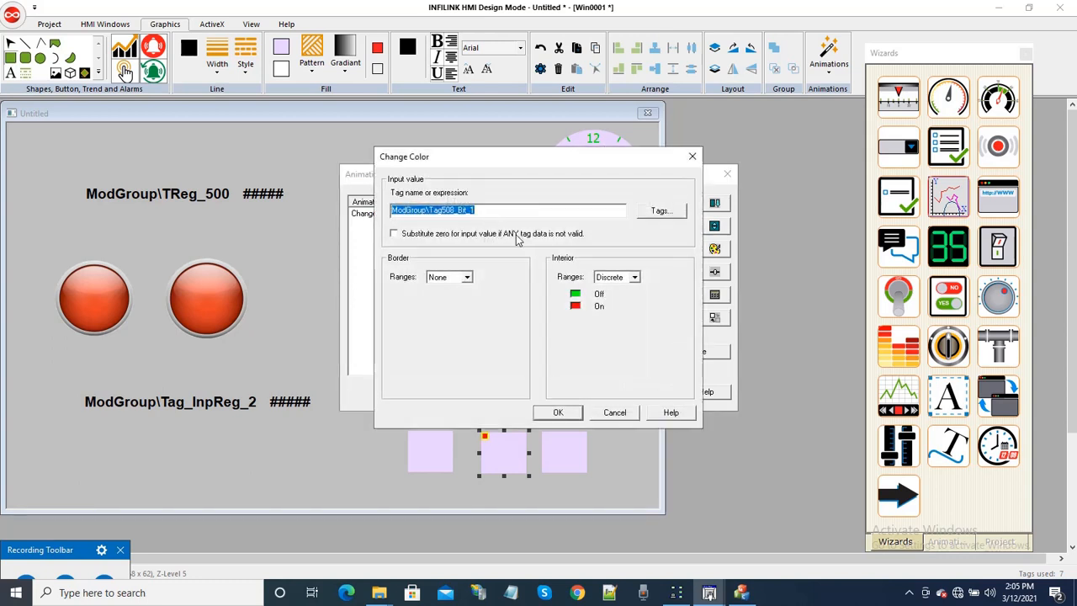
{"action": "left_click", "coordinate": [503, 214]}
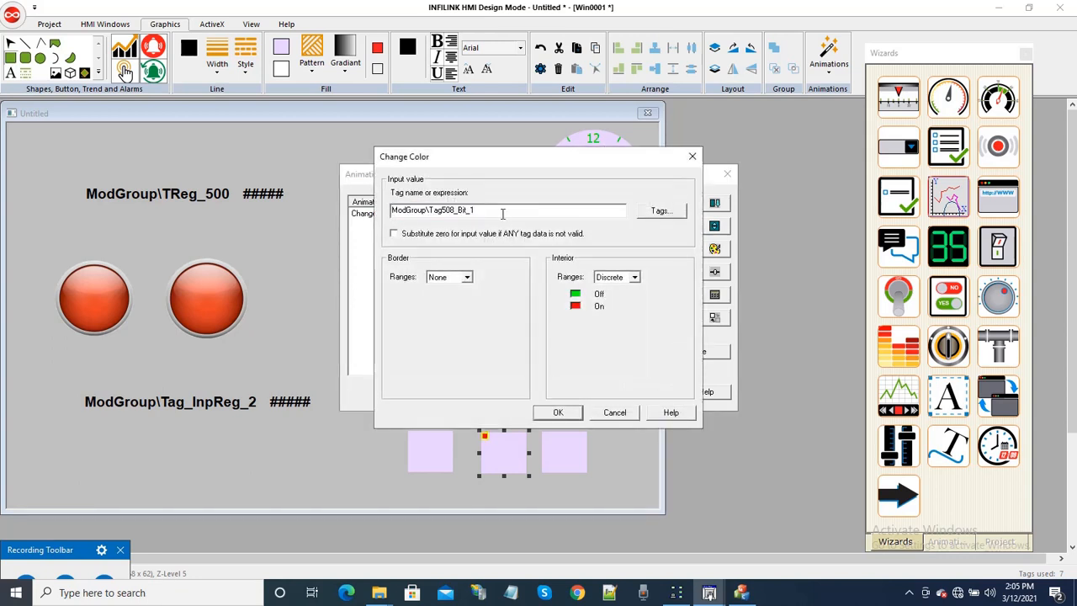
{"action": "left_click", "coordinate": [558, 412]}
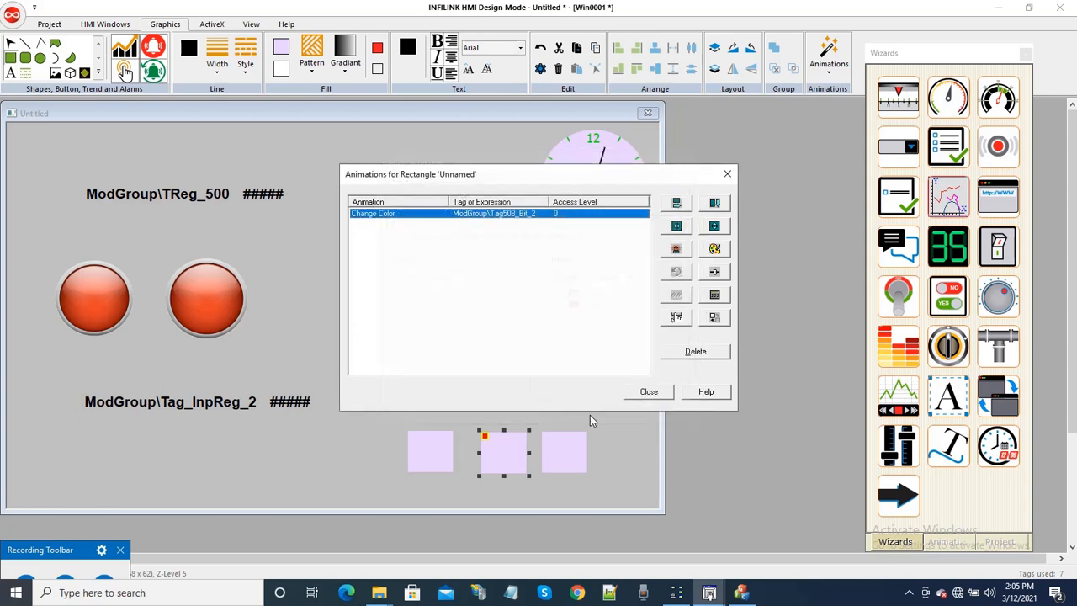
{"action": "left_click", "coordinate": [648, 394]}
Change the leftmost square's Change Color tag to ModGroup\Tag508_Bit_3, selecting it from the ModGroup tags.
{"action": "left_click", "coordinate": [422, 452]}
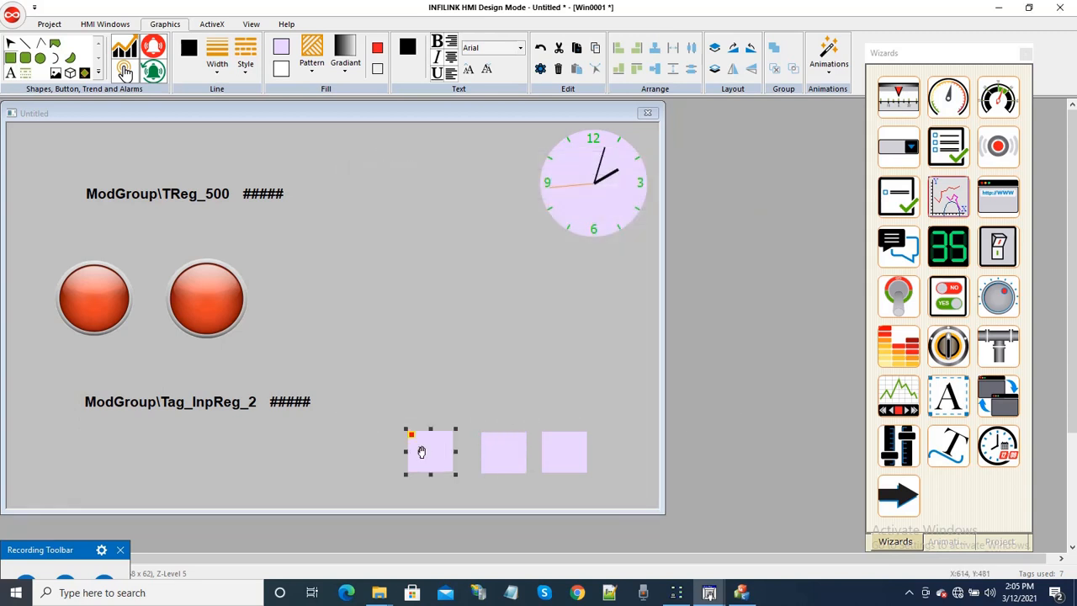
{"action": "double_click", "coordinate": [421, 452]}
{"action": "double_click", "coordinate": [446, 218]}
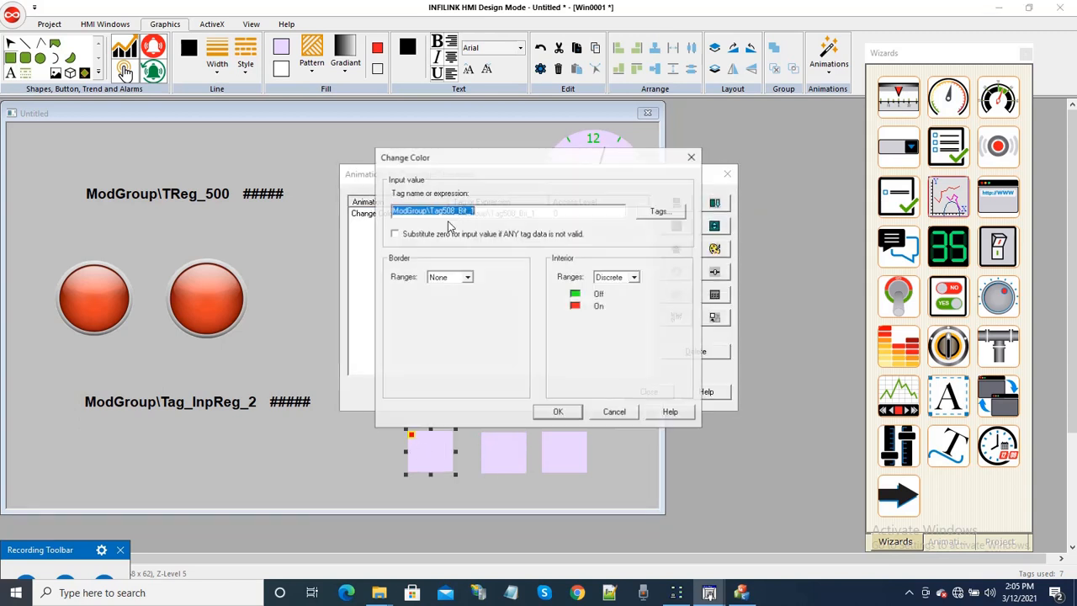
{"action": "left_click", "coordinate": [494, 211]}
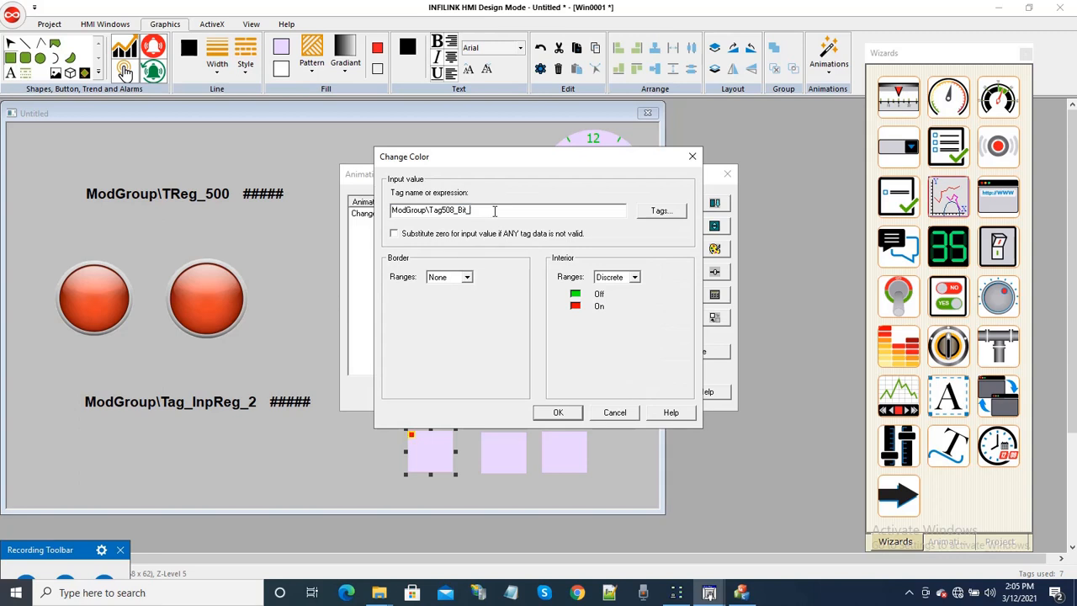
{"action": "left_click_drag", "start_coordinate": [491, 213], "coordinate": [391, 211]}
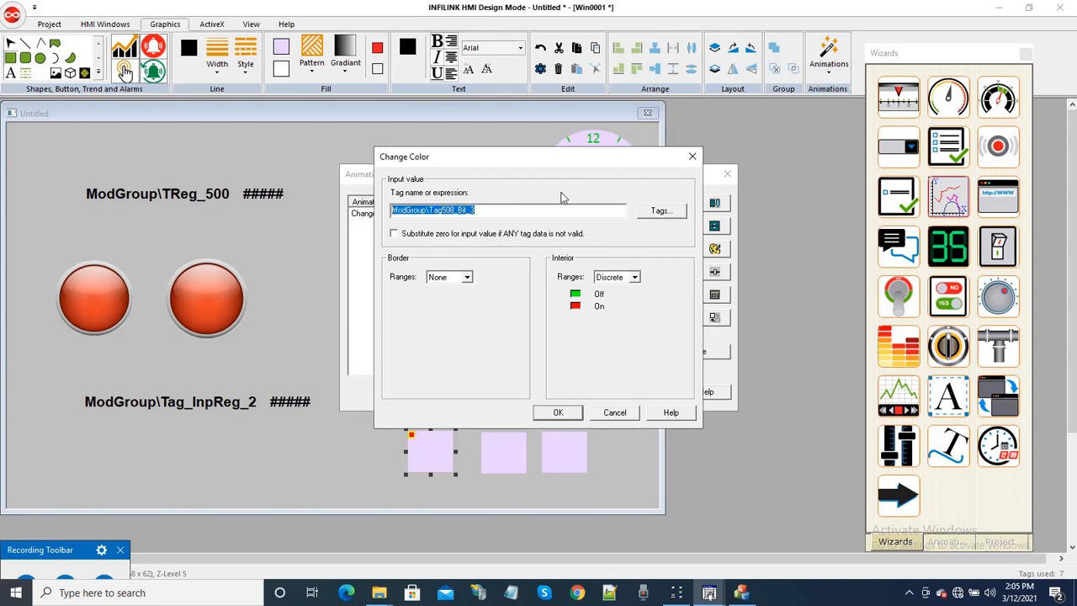
{"action": "left_click", "coordinate": [661, 210]}
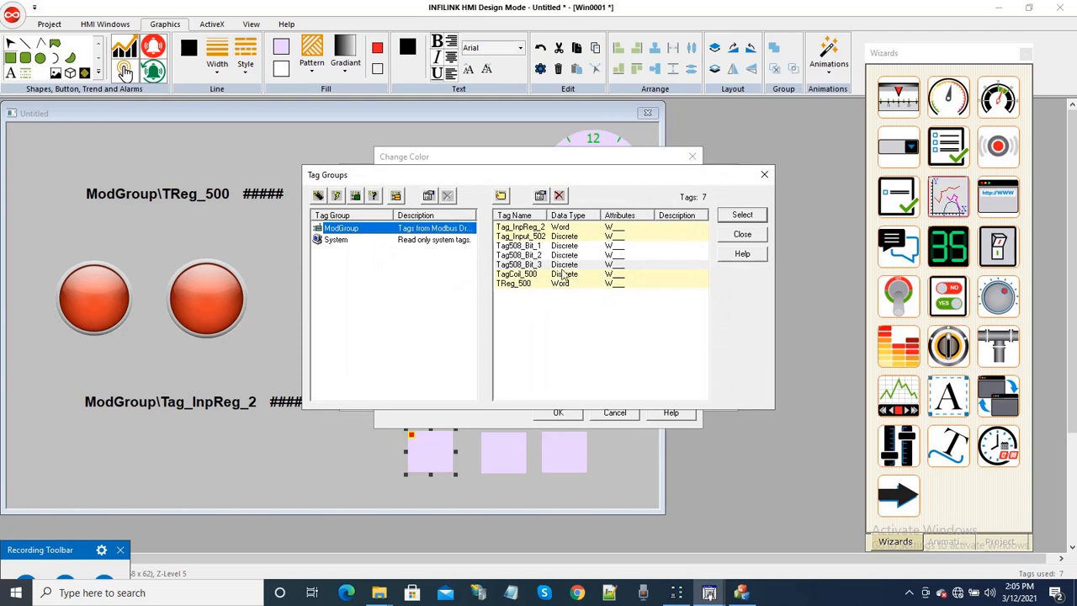
{"action": "double_click", "coordinate": [535, 266]}
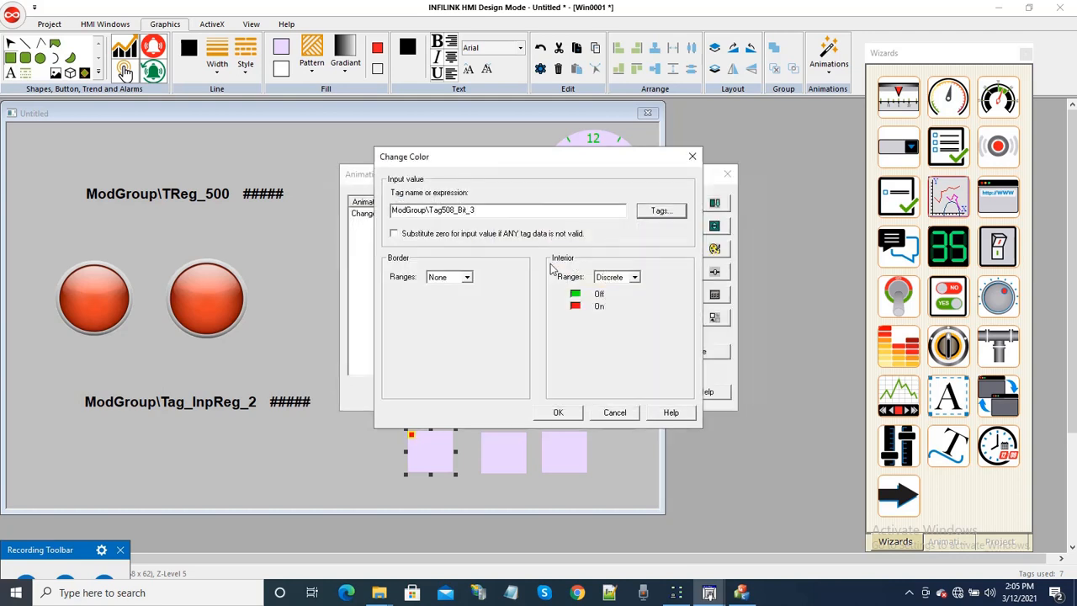
{"action": "left_click", "coordinate": [558, 412]}
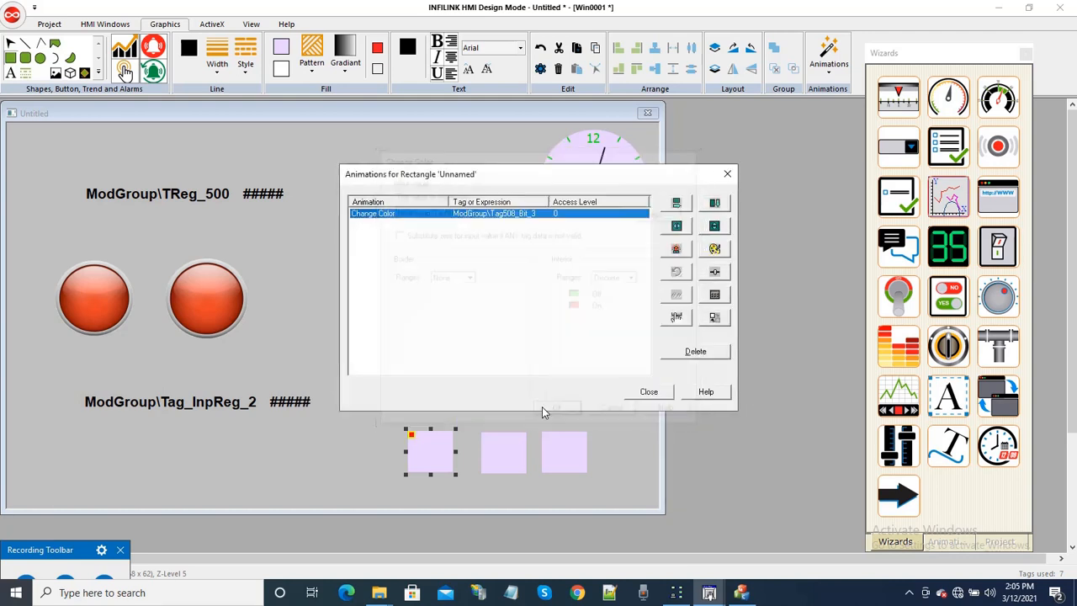
{"action": "left_click", "coordinate": [649, 392]}
Align the three squares in one row and space them evenly horizontally.
{"action": "left_click", "coordinate": [482, 419]}
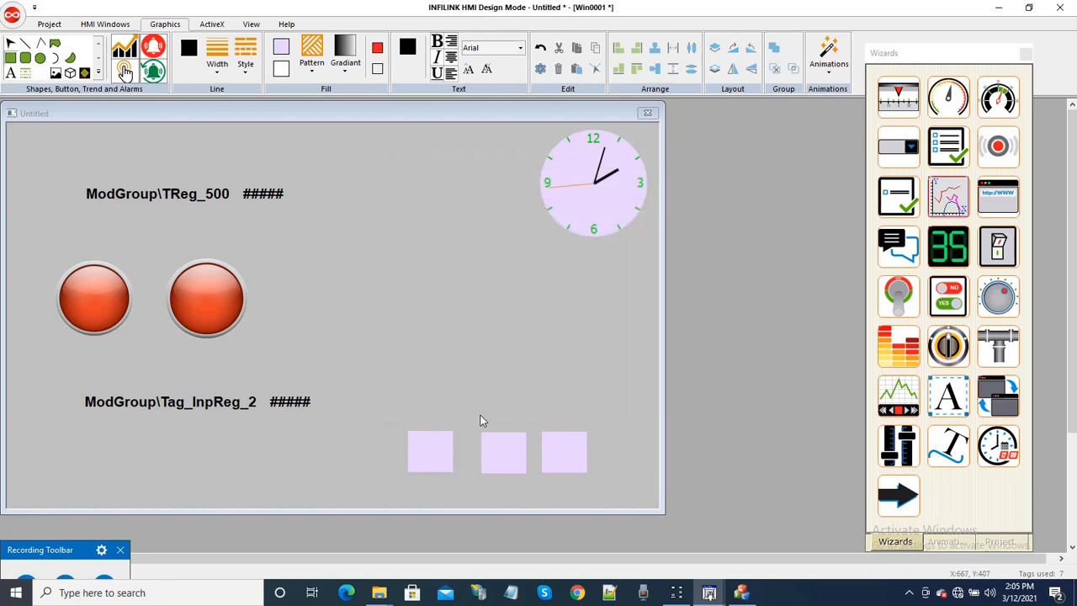
{"action": "left_click_drag", "start_coordinate": [393, 425], "coordinate": [603, 493]}
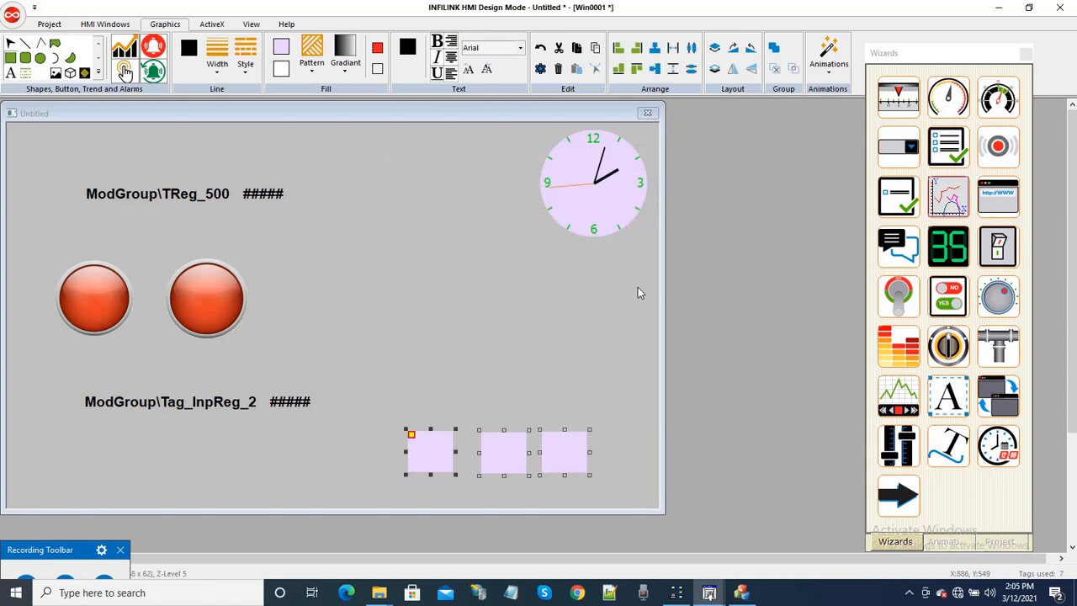
{"action": "left_click", "coordinate": [621, 75]}
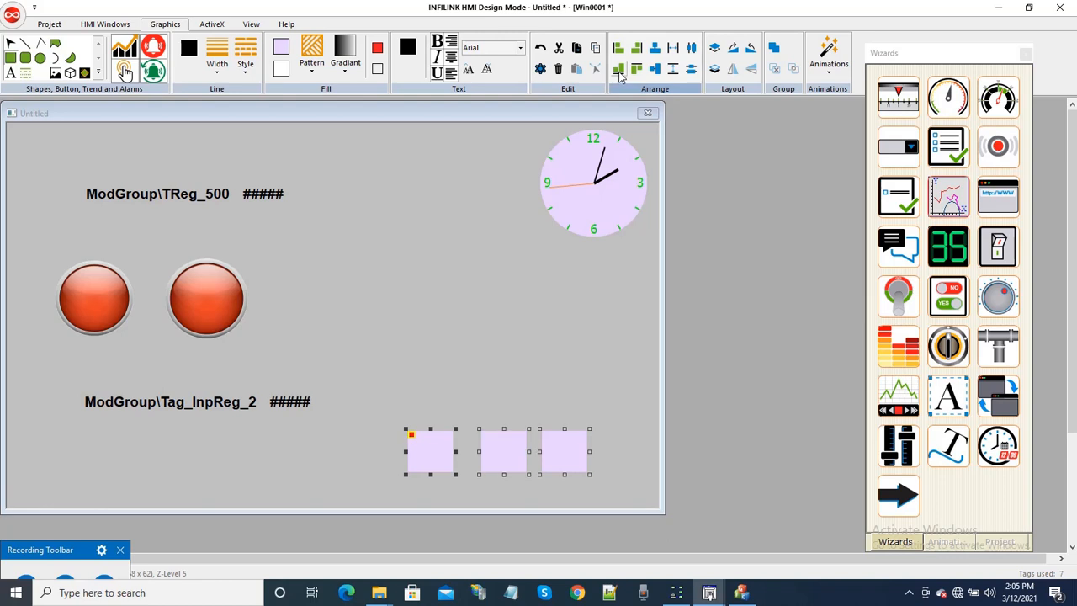
{"action": "left_click", "coordinate": [690, 50]}
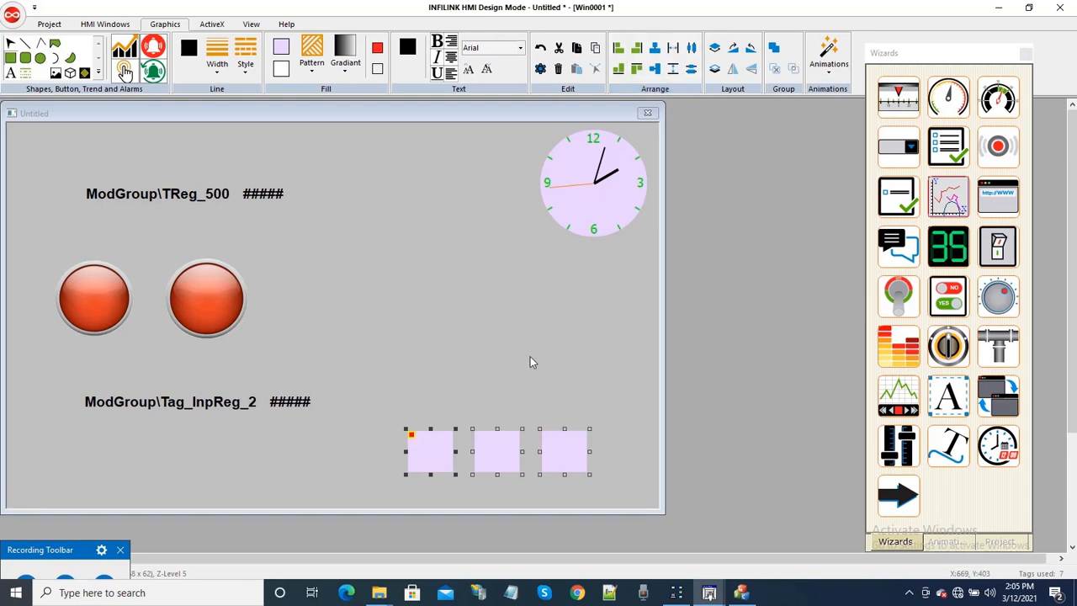
{"action": "left_click", "coordinate": [554, 394]}
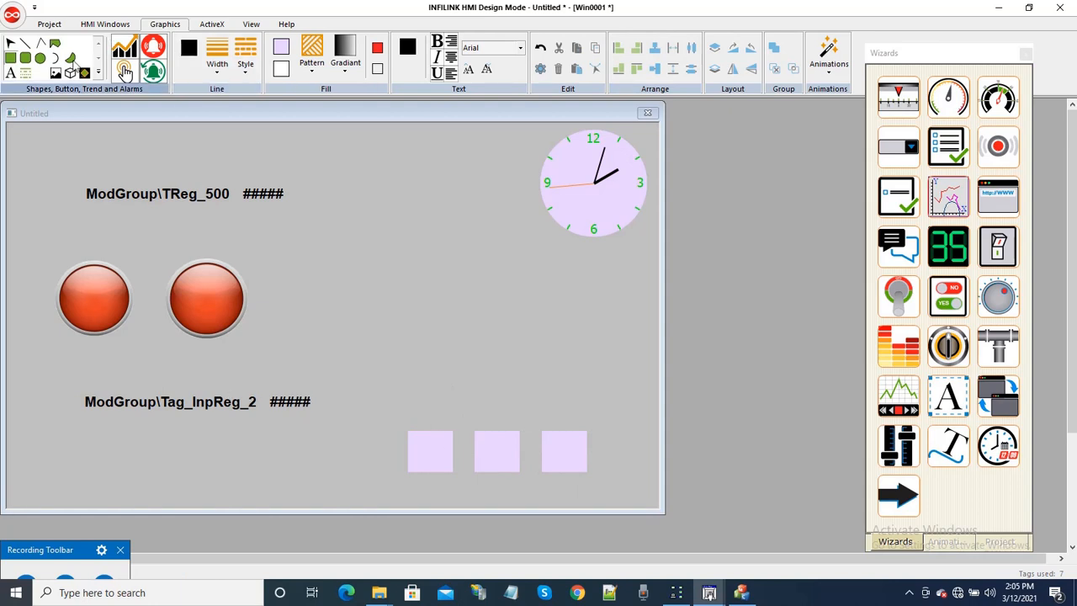
Add the text label "Bits 1, 2, 3 or register 508" and position it just above the three squares.
{"action": "left_click", "coordinate": [10, 76]}
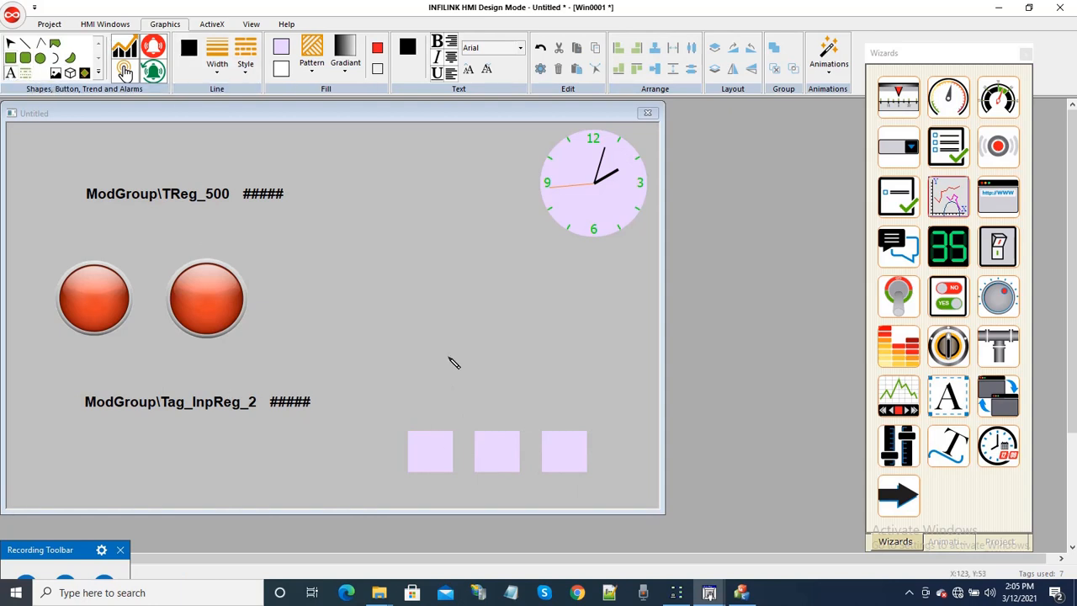
{"action": "left_click_drag", "start_coordinate": [438, 391], "coordinate": [535, 413]}
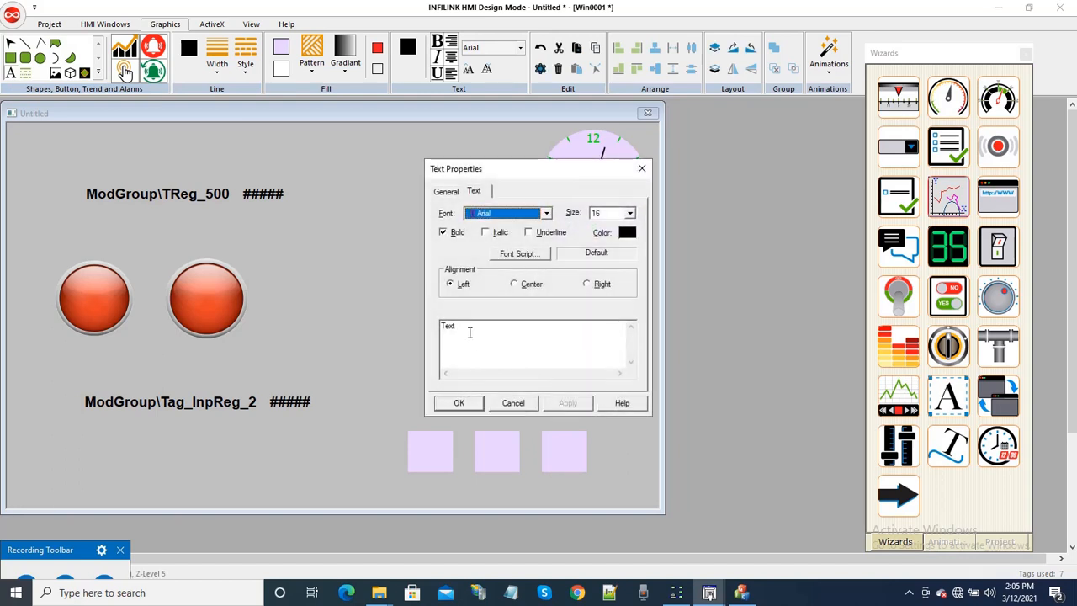
{"action": "left_click_drag", "start_coordinate": [469, 330], "coordinate": [427, 328]}
{"action": "type", "text": "Bits 1"}
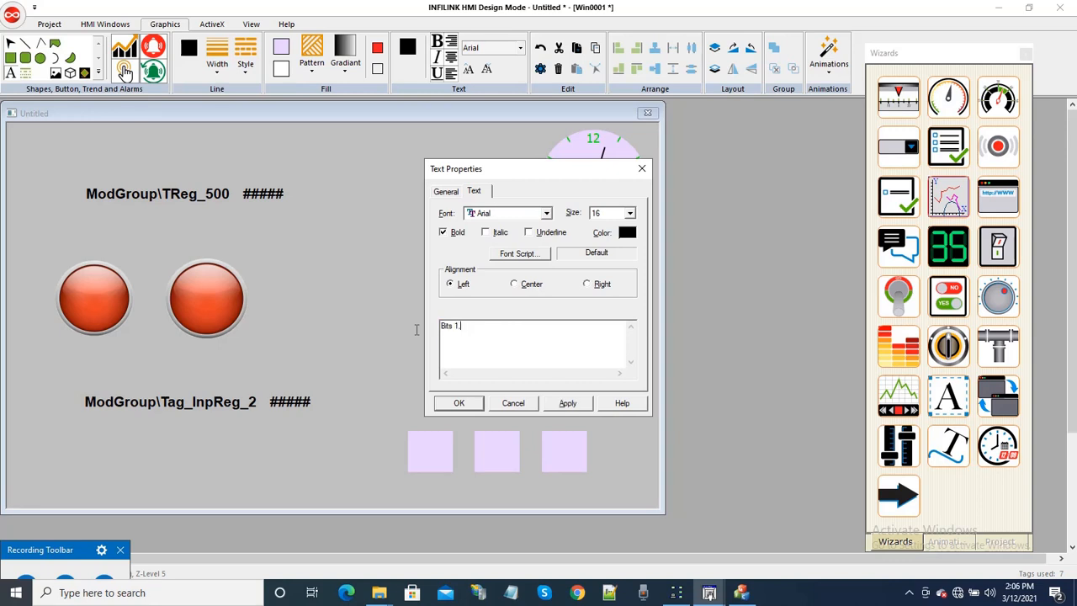
{"action": "type", "text": ", 2, 3 or register 5"}
{"action": "left_click", "coordinate": [459, 403]}
{"action": "left_click_drag", "start_coordinate": [522, 394], "coordinate": [498, 401]}
{"action": "left_click", "coordinate": [491, 337]}
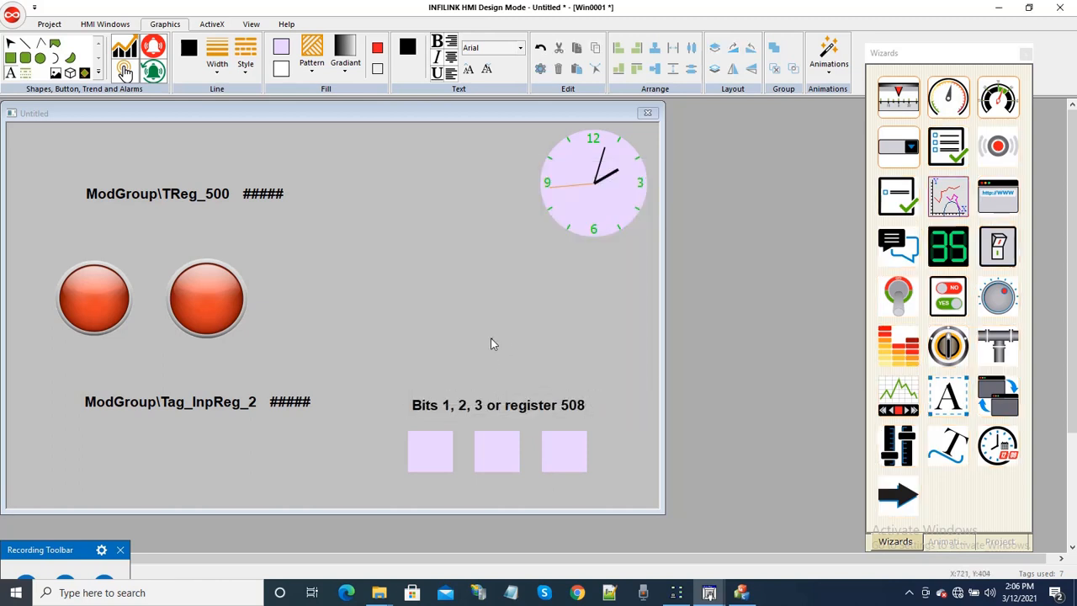
Save the HMI project and switch to the Infilink Modbus Driver window.
{"action": "left_click", "coordinate": [49, 25]}
{"action": "left_click", "coordinate": [15, 72]}
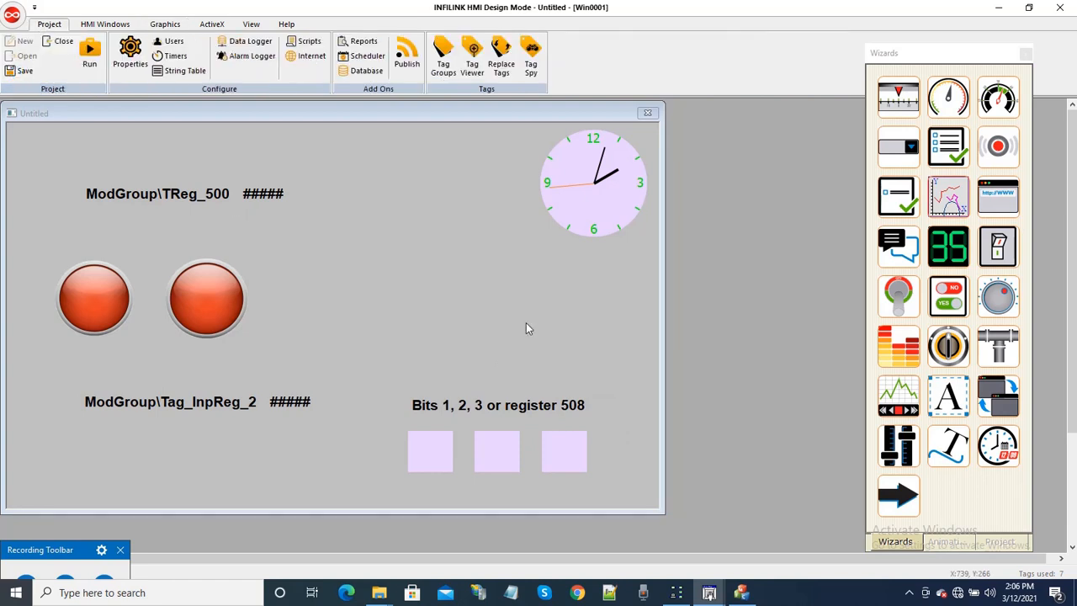
{"action": "left_click", "coordinate": [752, 596]}
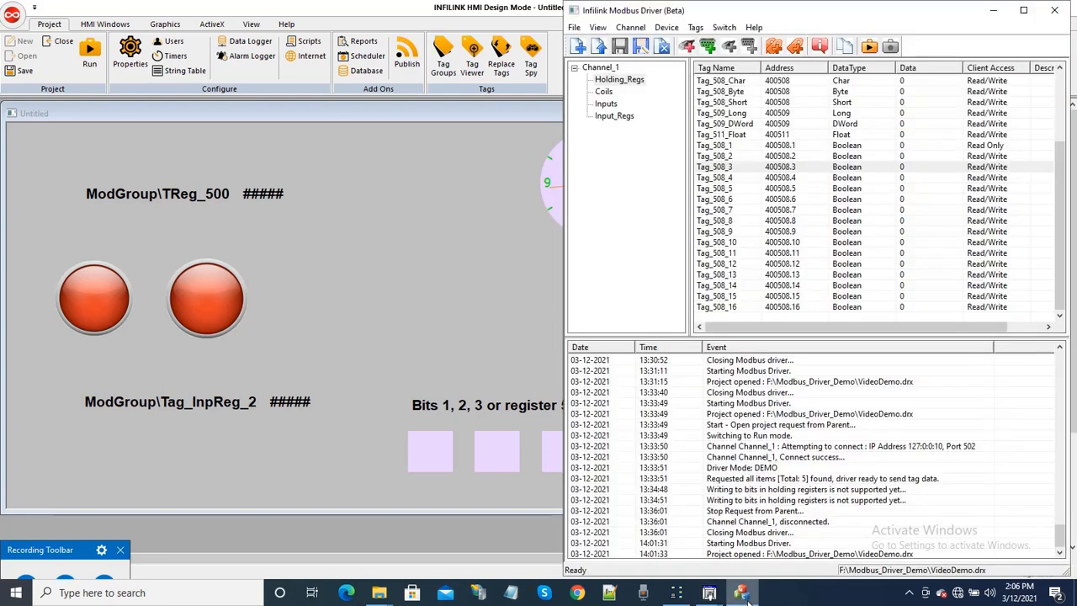
Close the Infilink Modbus Driver and start the HMI project in Run Mode, accepting the demo timer notice.
{"action": "left_click_drag", "start_coordinate": [889, 24], "coordinate": [866, 20]}
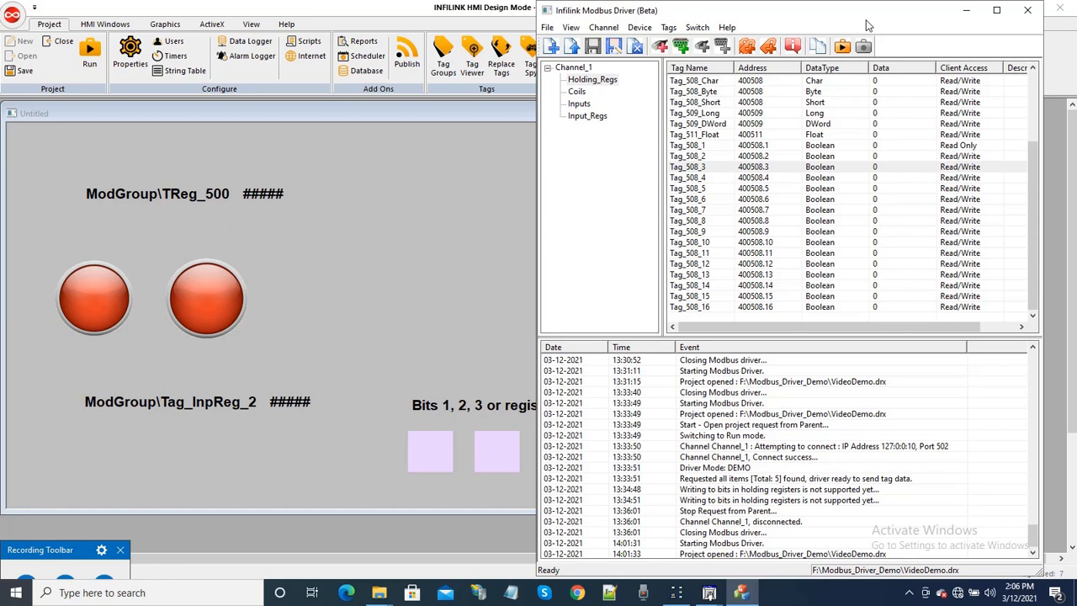
{"action": "left_click", "coordinate": [1028, 11]}
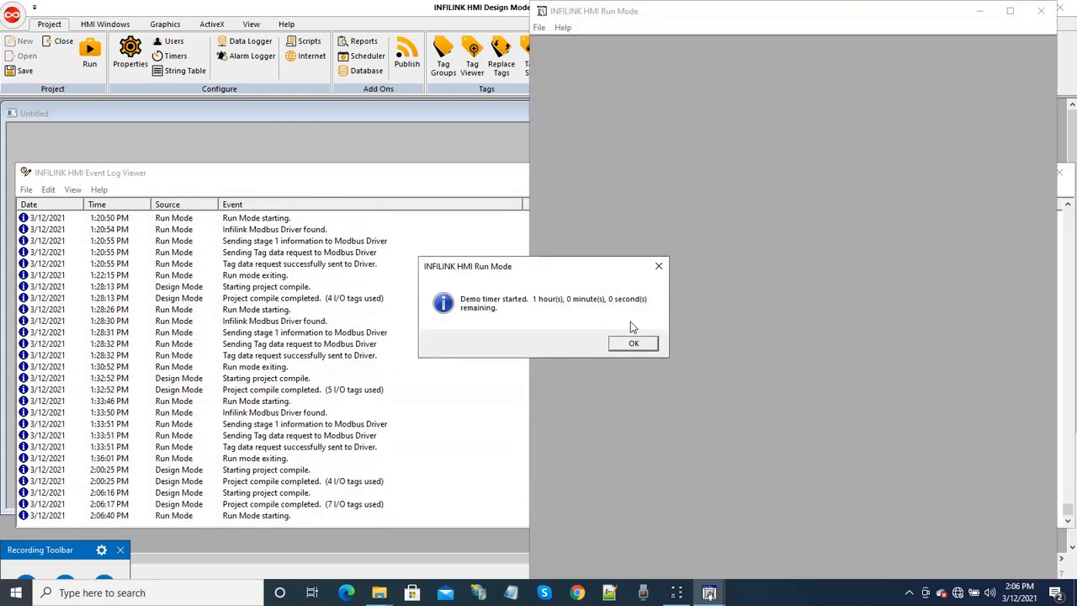
{"action": "left_click", "coordinate": [632, 343]}
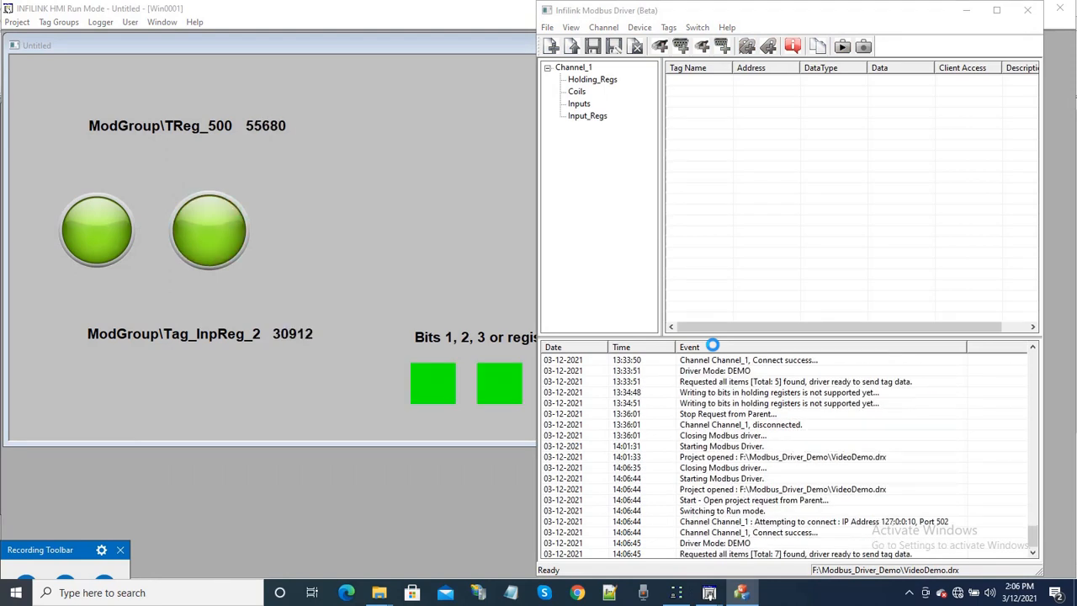
Show the Holding_Regs tags in the Infilink Modbus Driver and check the rows Tag_508_1, Tag_508_2 and Tag_508_3.
{"action": "left_click", "coordinate": [599, 81]}
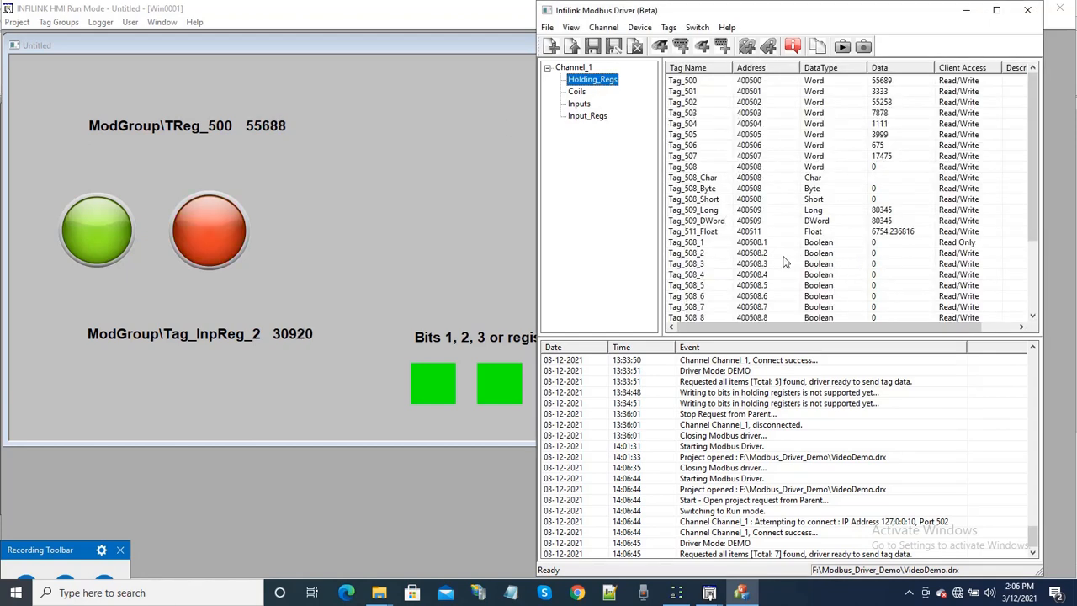
{"action": "left_click", "coordinate": [702, 243]}
{"action": "left_click", "coordinate": [704, 254]}
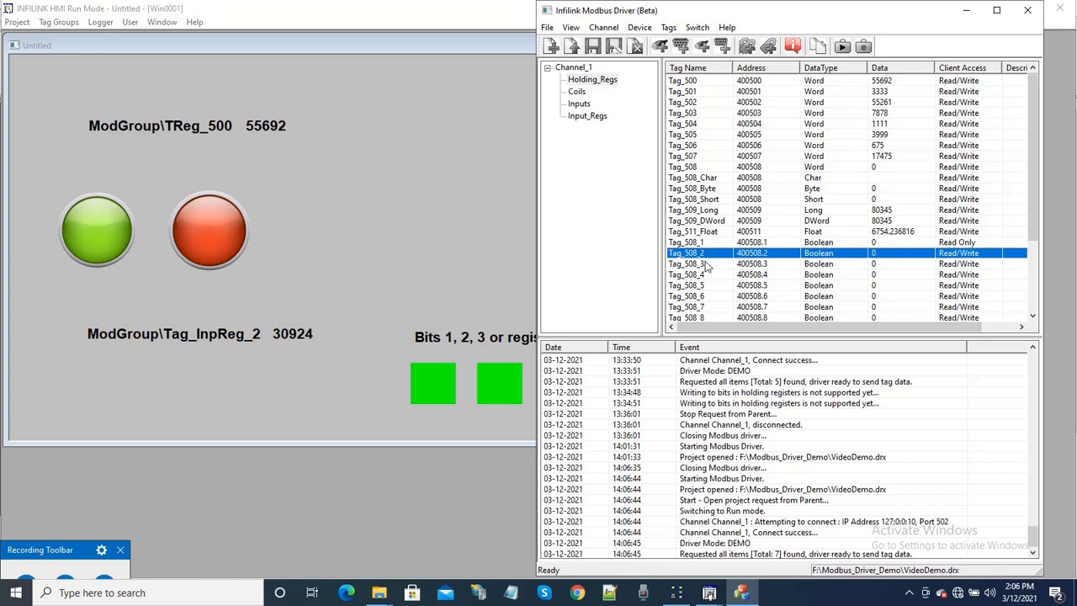
{"action": "left_click", "coordinate": [701, 264]}
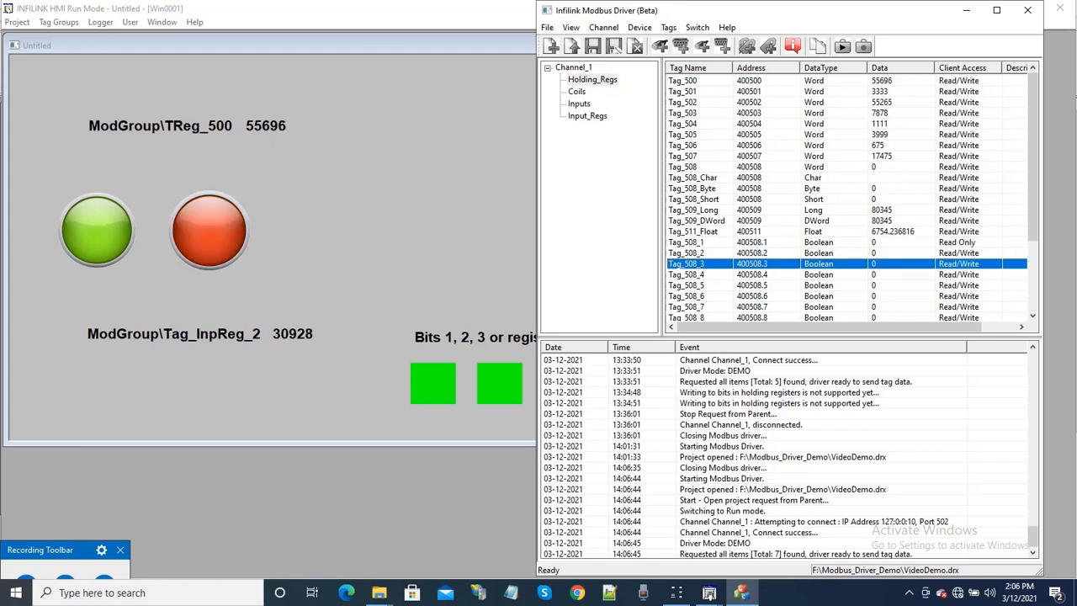
Switch to Modbus Slave and arrange the HMI Run Mode window beside it, showing register 508 and the three squares together.
{"action": "left_click", "coordinate": [678, 594]}
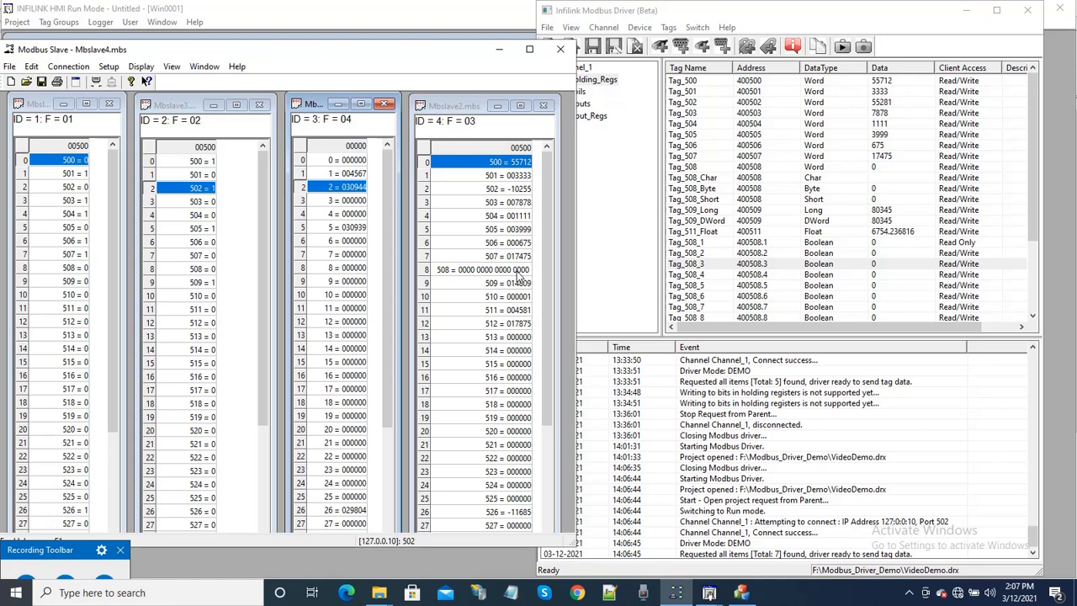
{"action": "left_click", "coordinate": [711, 594]}
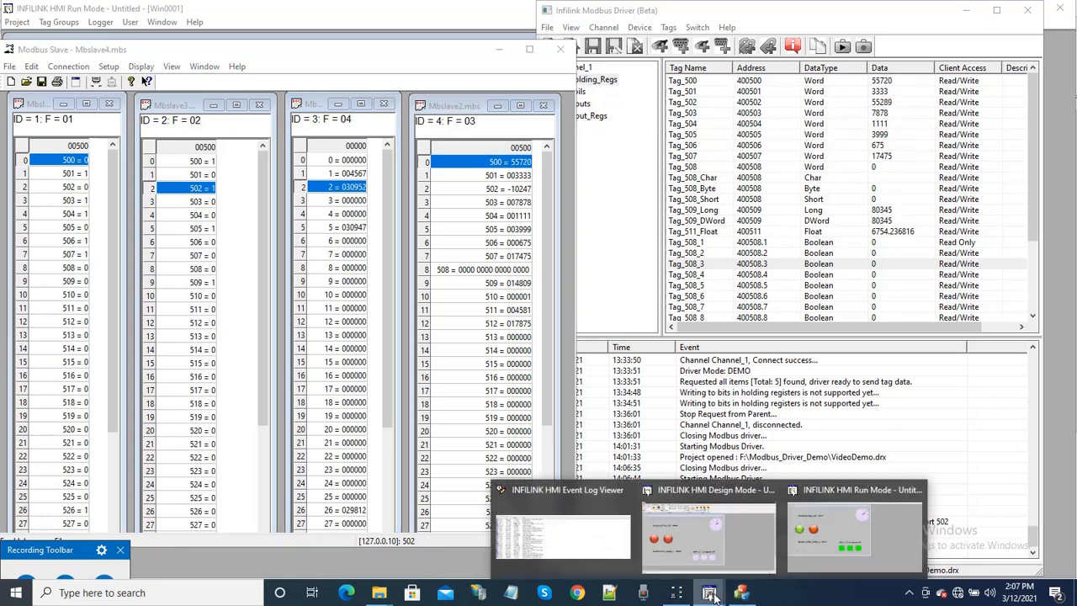
{"action": "left_click", "coordinate": [818, 555]}
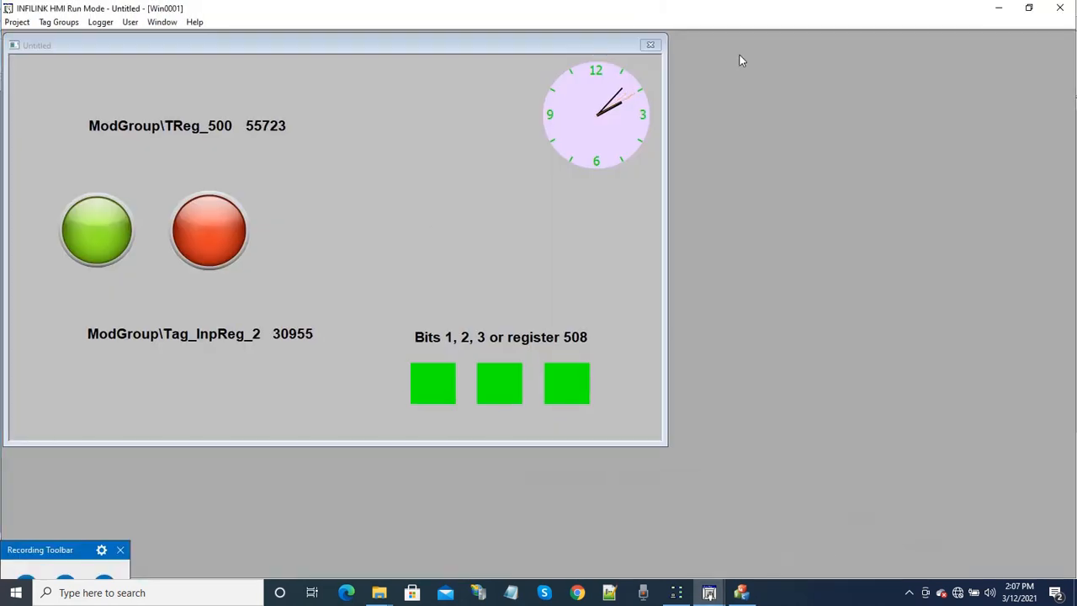
{"action": "left_click", "coordinate": [1029, 7]}
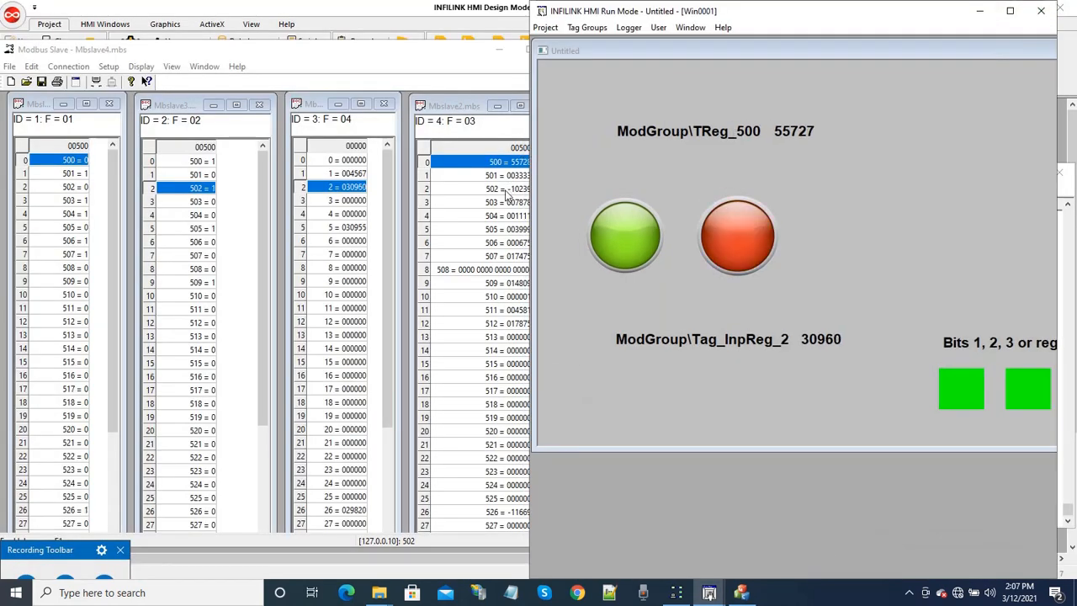
{"action": "left_click_drag", "start_coordinate": [888, 53], "coordinate": [738, 50]}
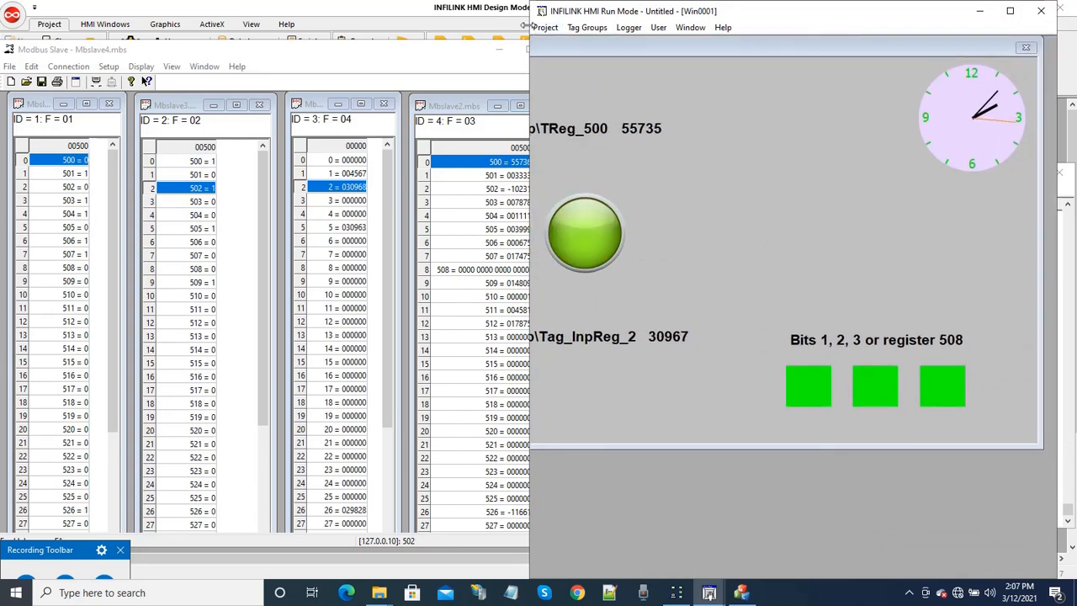
{"action": "left_click_drag", "start_coordinate": [529, 28], "coordinate": [568, 25]}
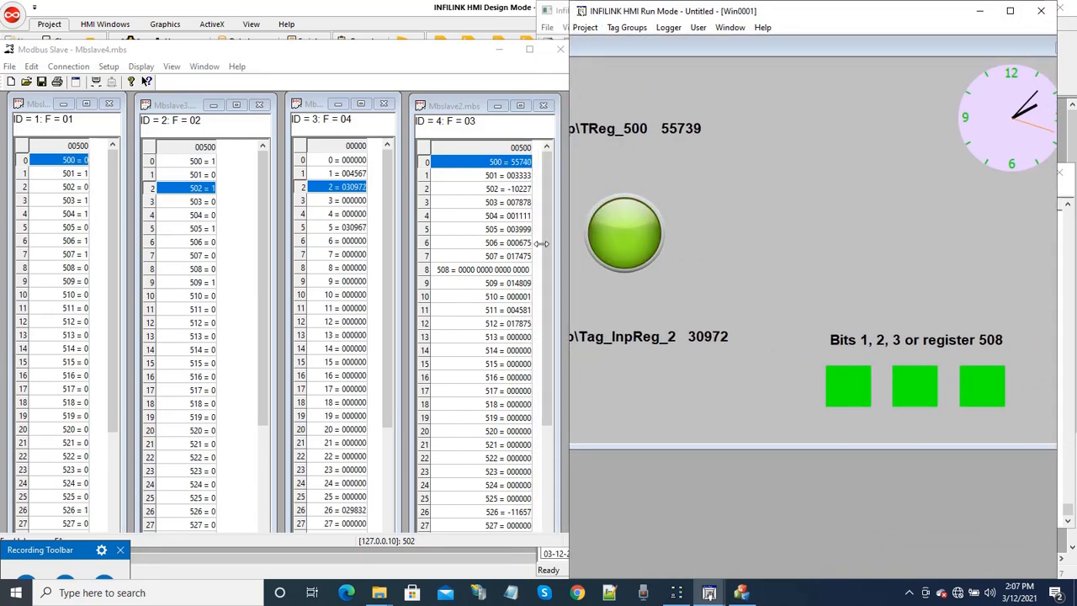
{"action": "double_click", "coordinate": [504, 271]}
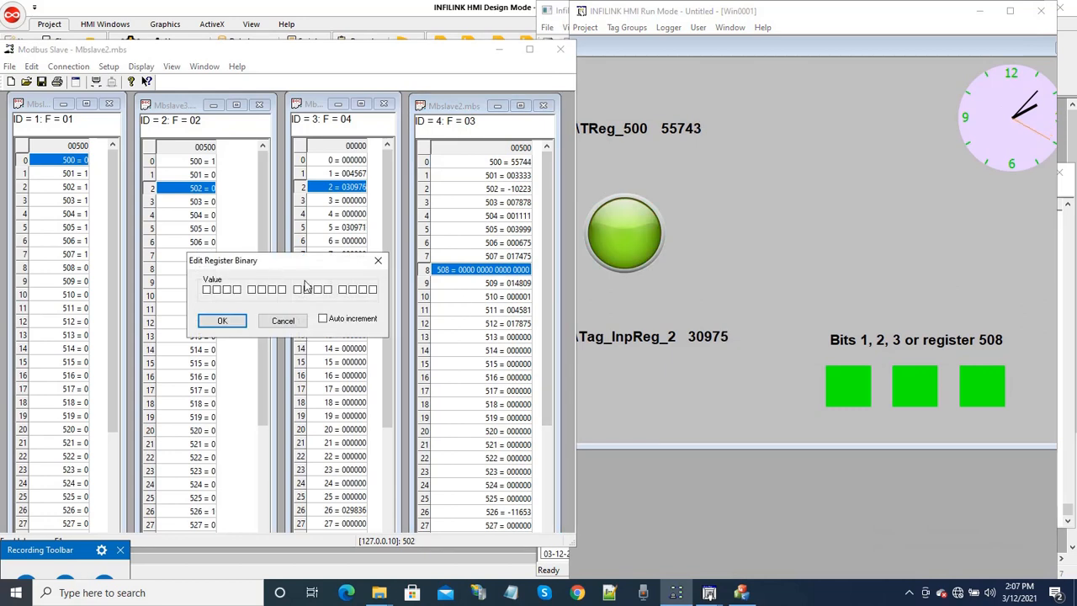
{"action": "left_click", "coordinate": [363, 290]}
{"action": "left_click", "coordinate": [232, 321]}
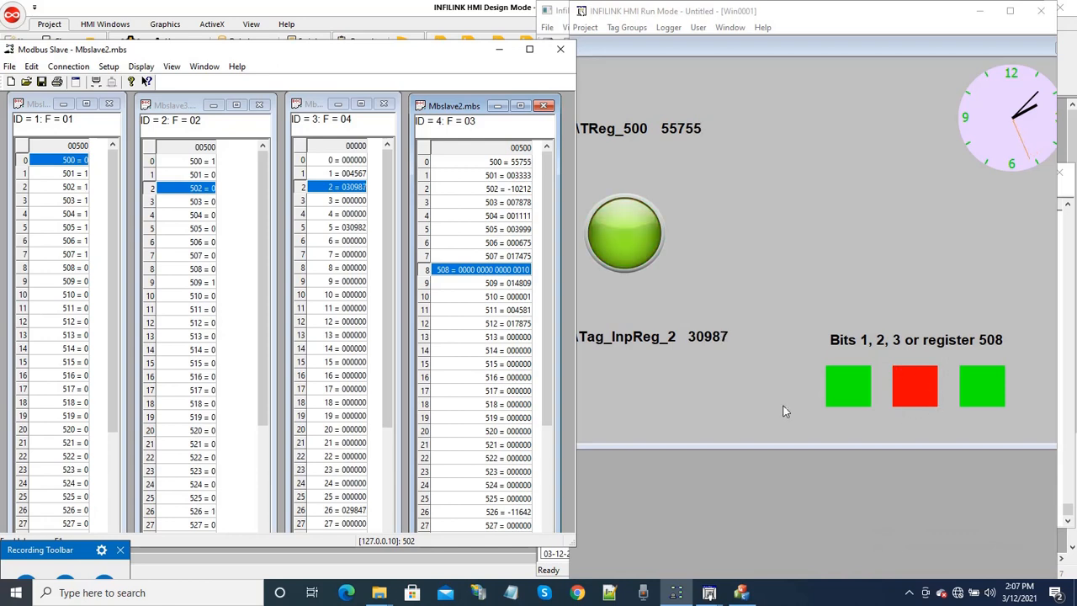
{"action": "double_click", "coordinate": [484, 269]}
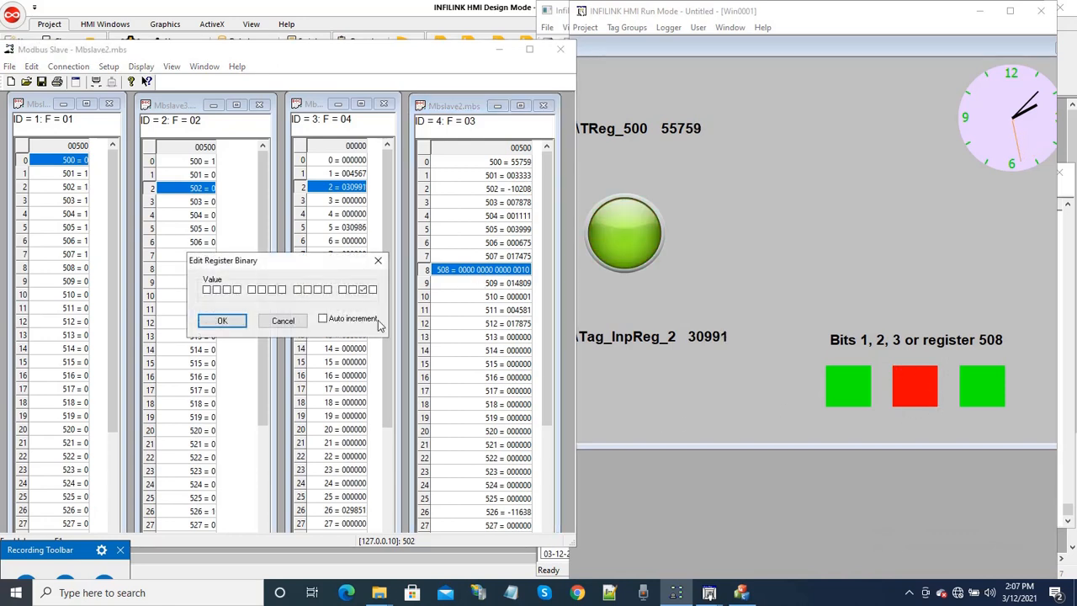
{"action": "left_click", "coordinate": [373, 291]}
{"action": "left_click", "coordinate": [222, 321]}
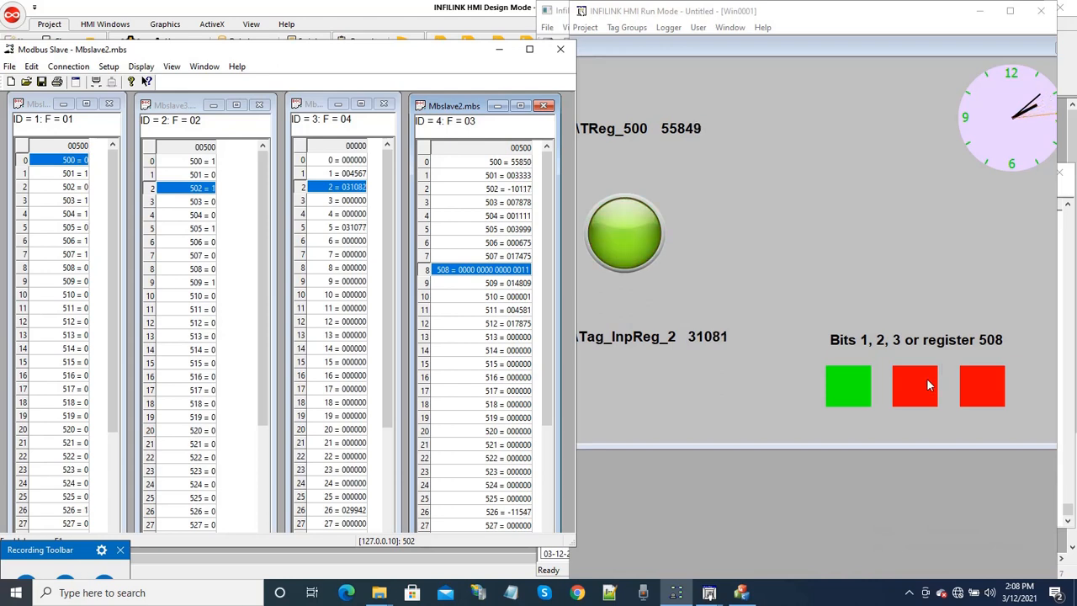
{"action": "left_click", "coordinate": [64, 551]}
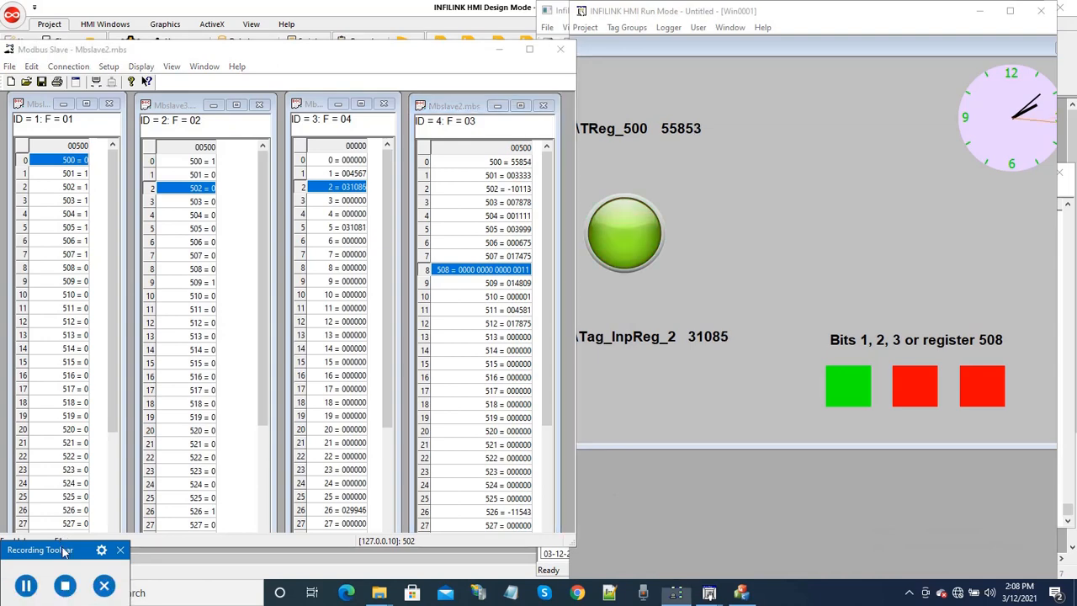